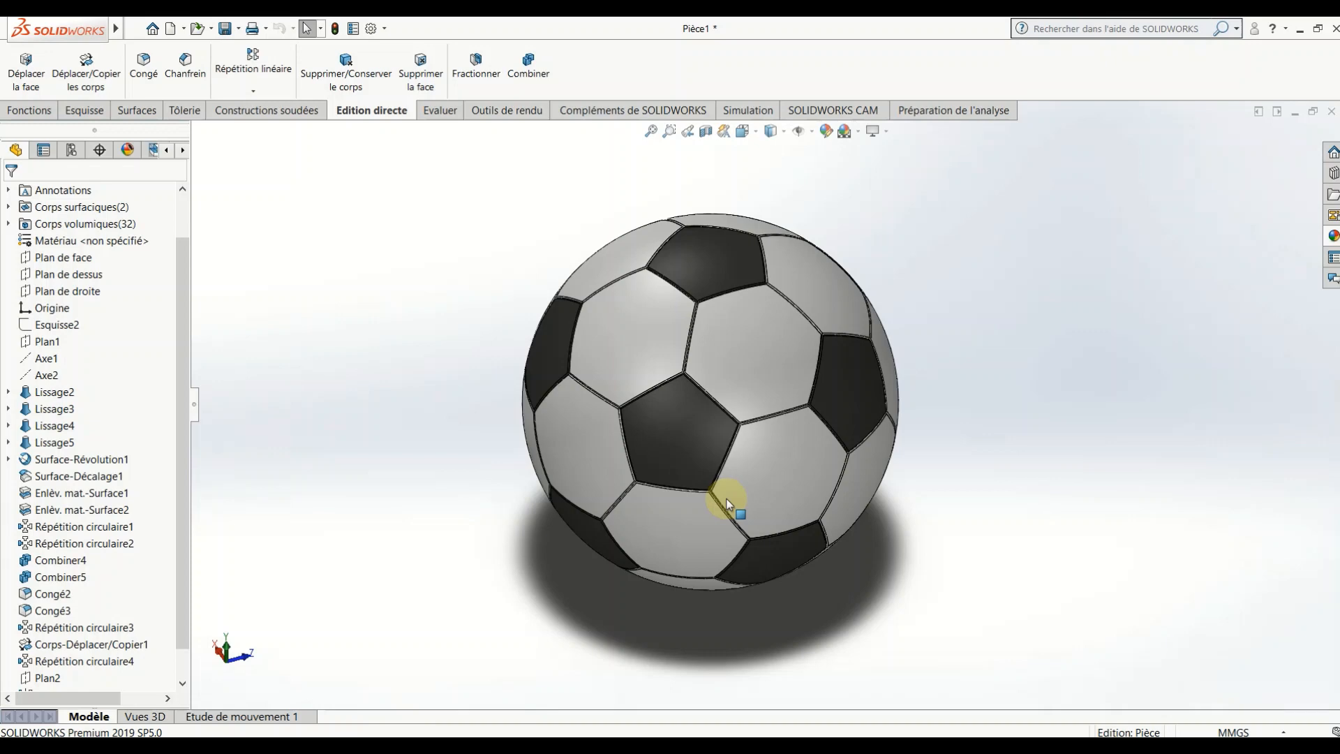
middle_click_drag(678, 492, 709, 524)
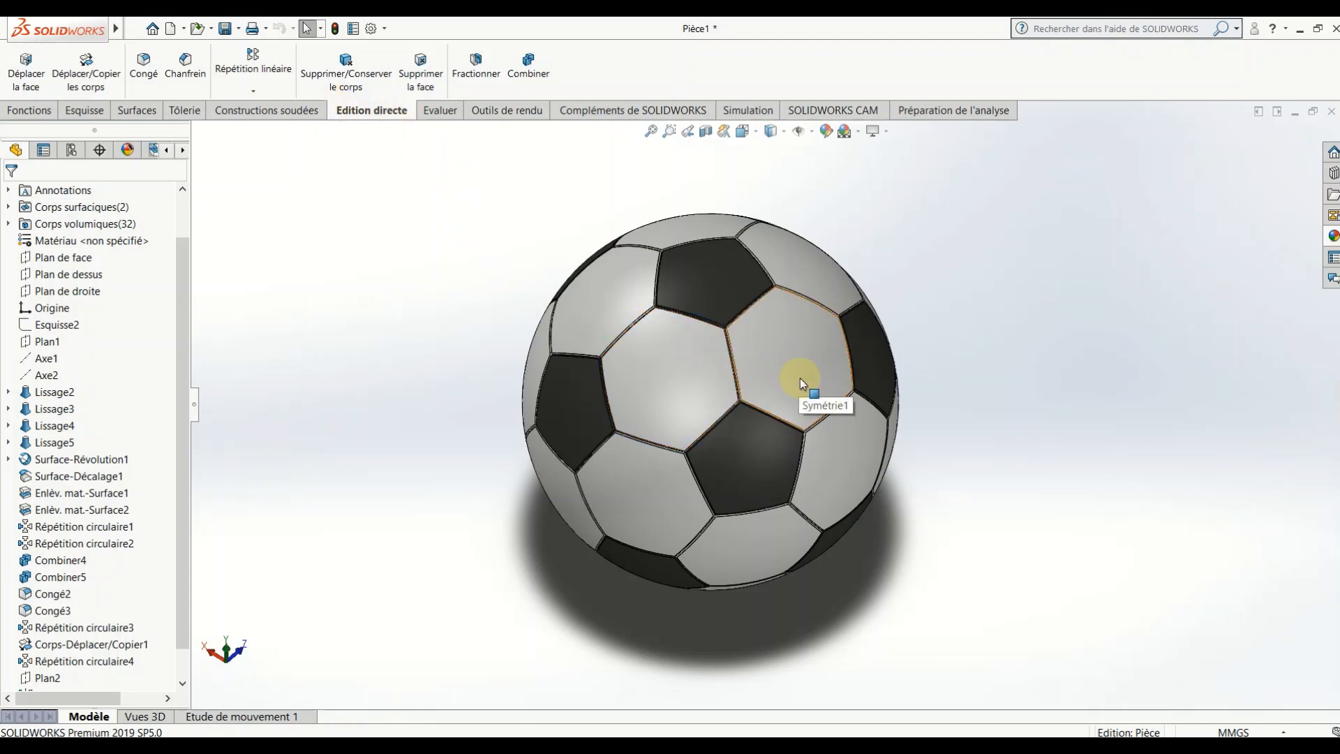
middle_click_drag(672, 578, 996, 332)
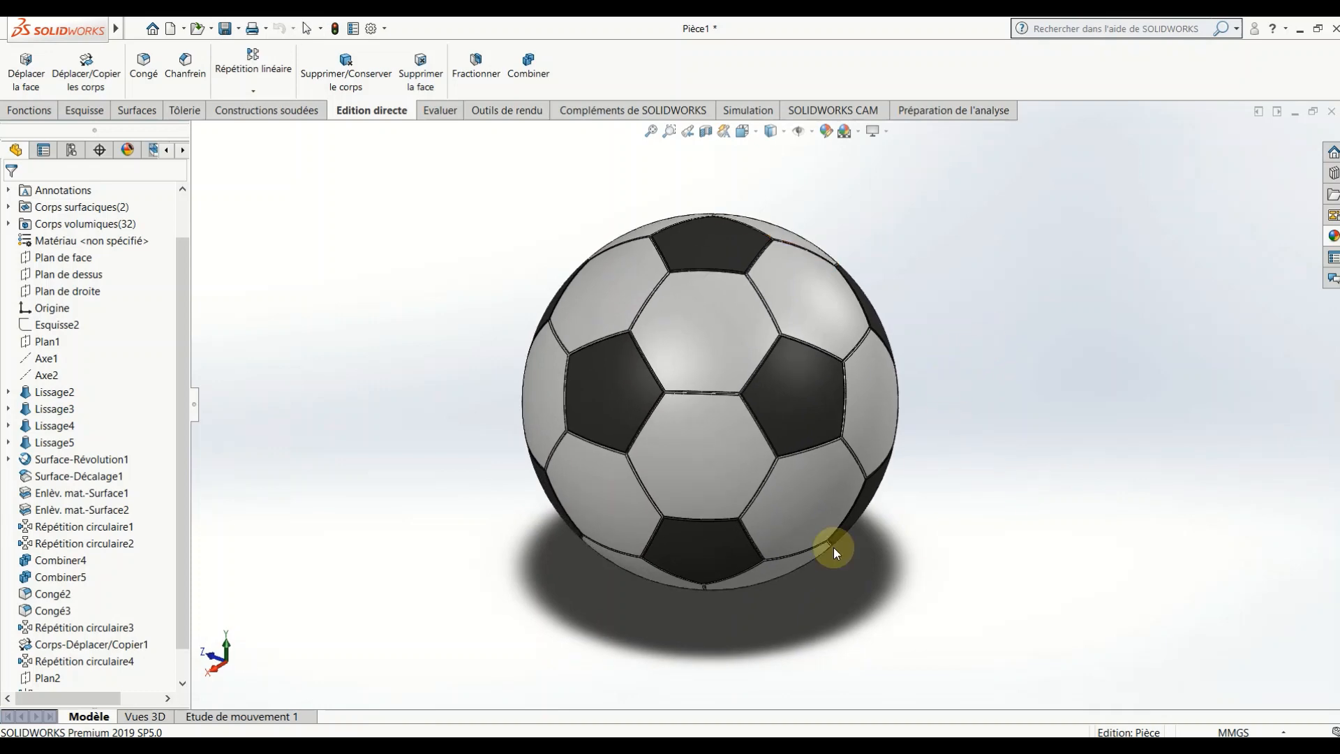
middle_click_drag(835, 546, 652, 509)
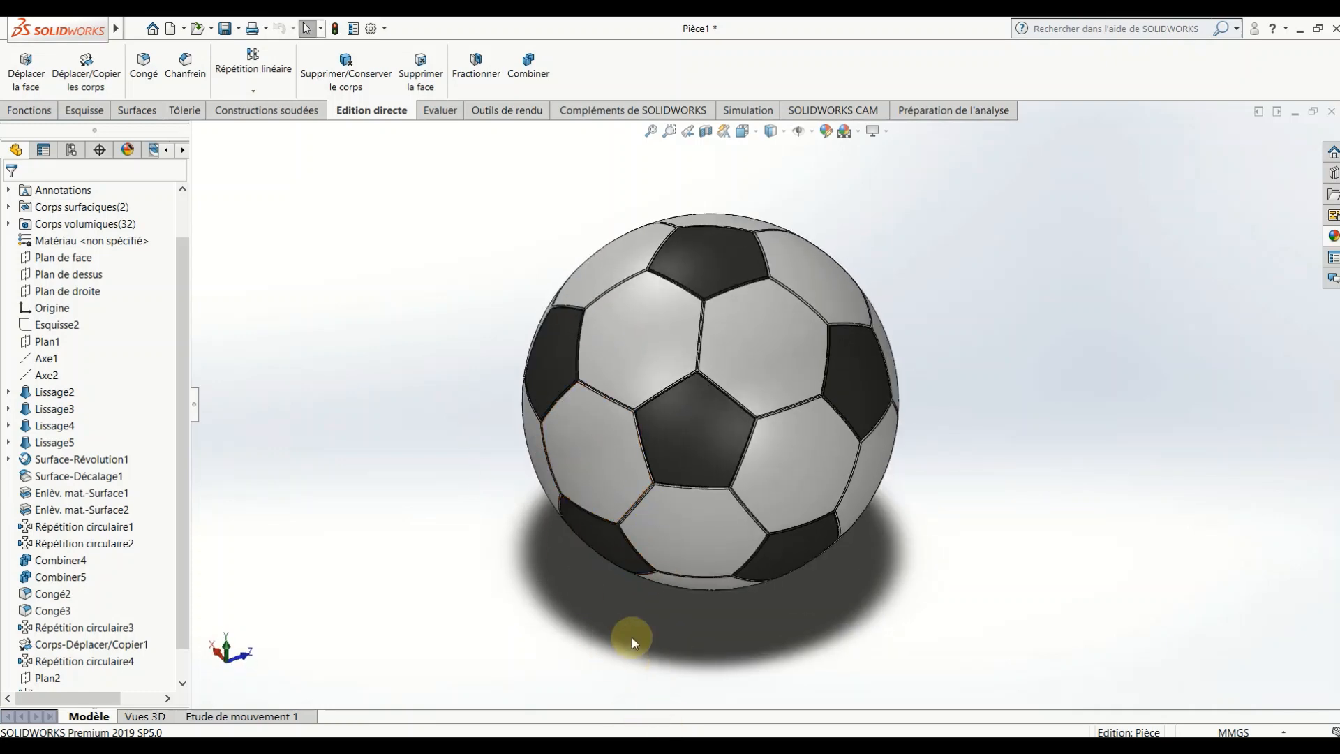
- Switch to the Pièce2 part and start a sketch on the top plane (Plan de dessus)
mouse_move(668, 744)
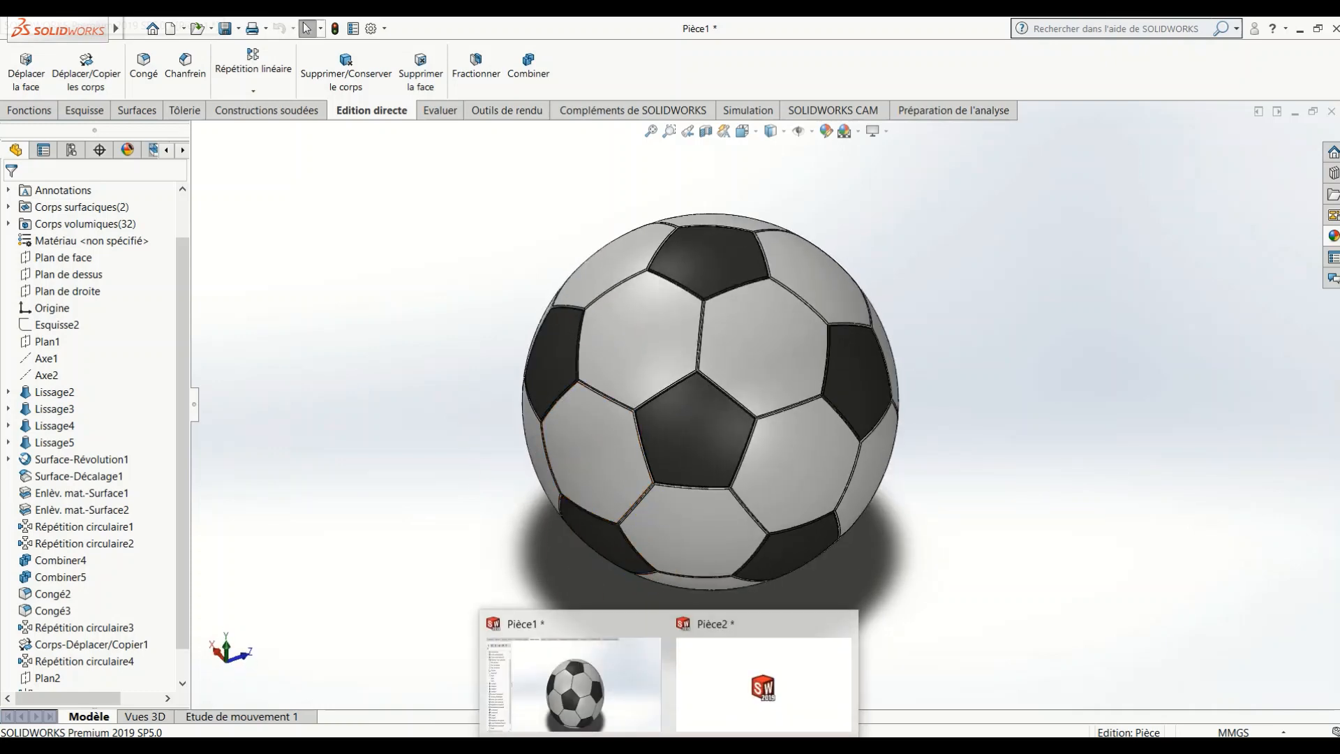
left_click(740, 668)
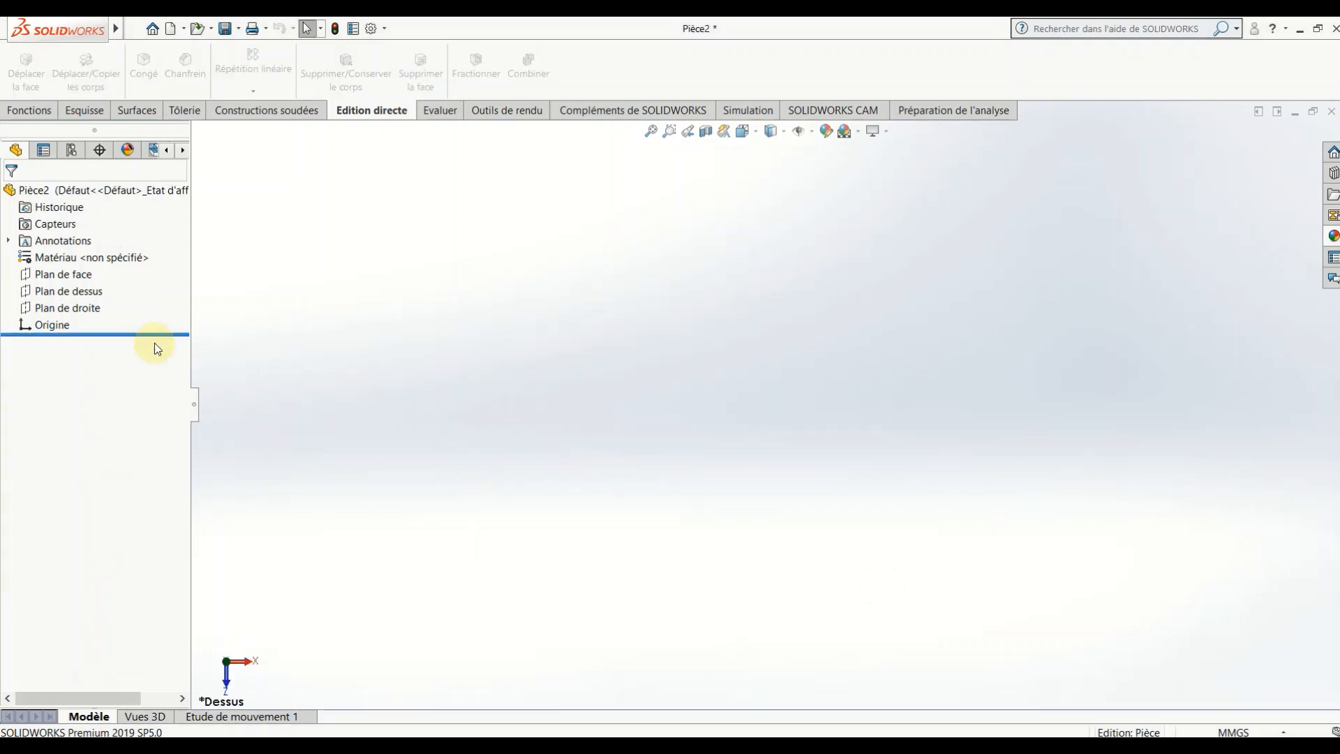
left_click(72, 291)
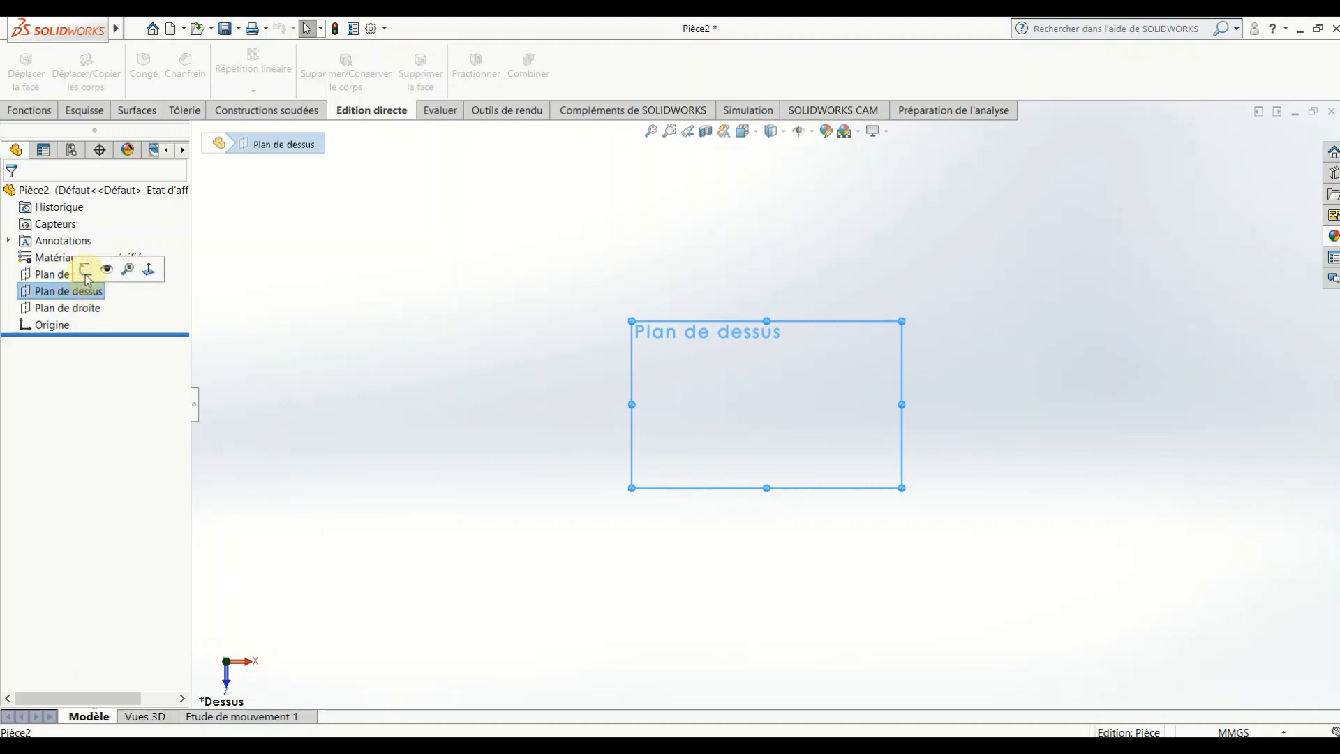
left_click(86, 272)
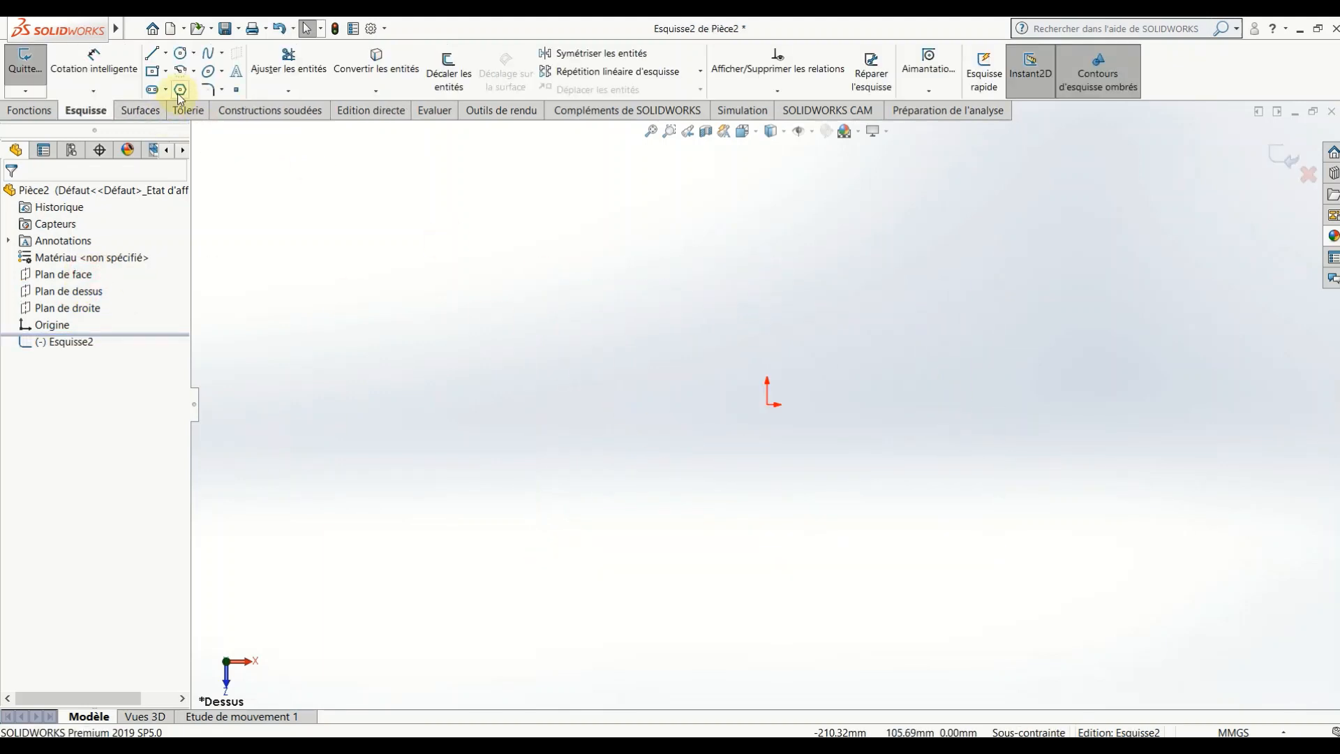
- Draw three concentric five-sided polygons centred on the origin, with inscribed circle diameters of about 39, 89 and 134 mm
left_click(181, 91)
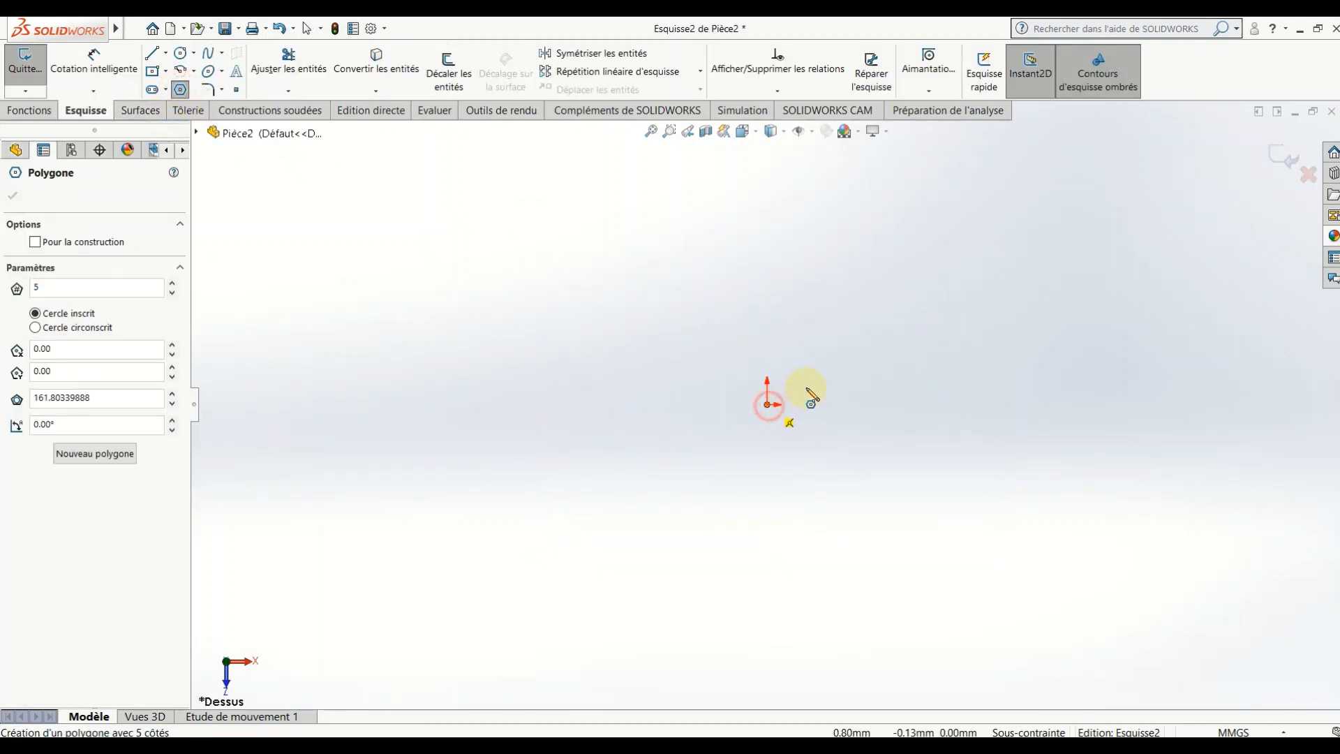
left_click(768, 404)
left_click(824, 377)
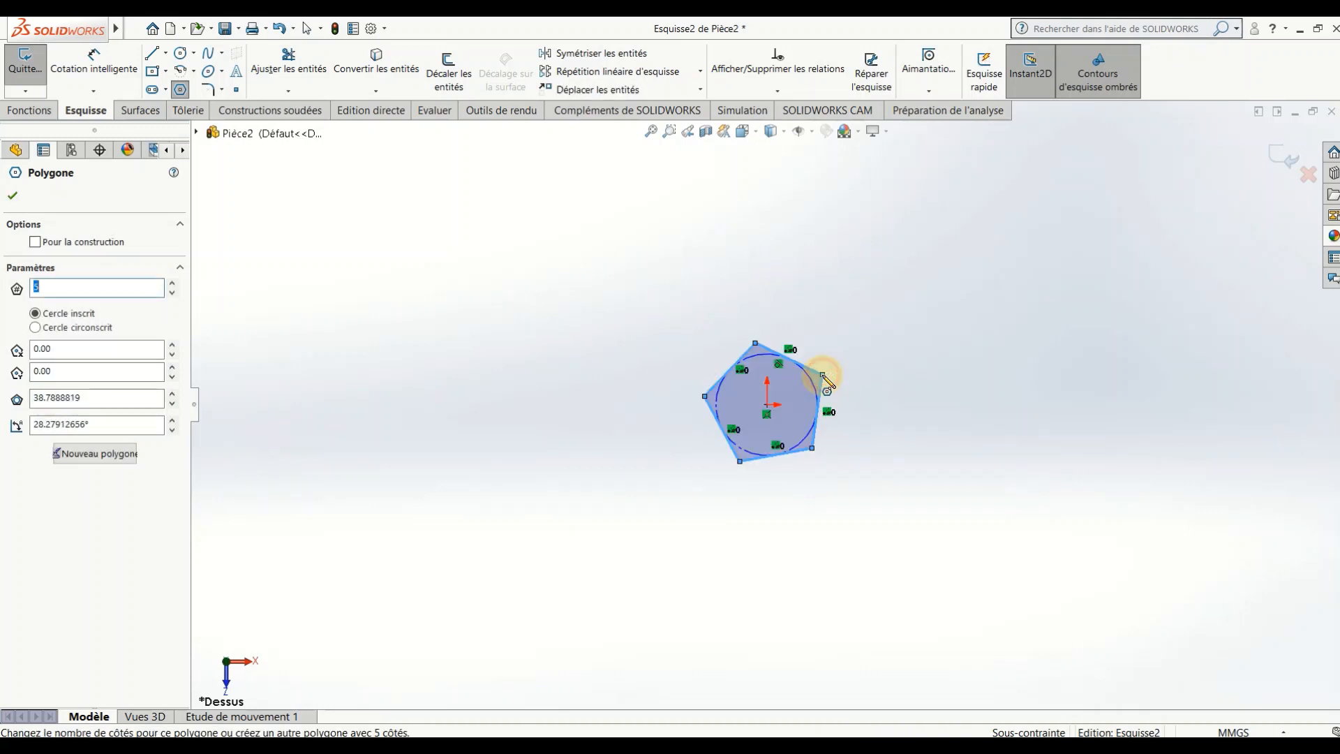
left_click(768, 404)
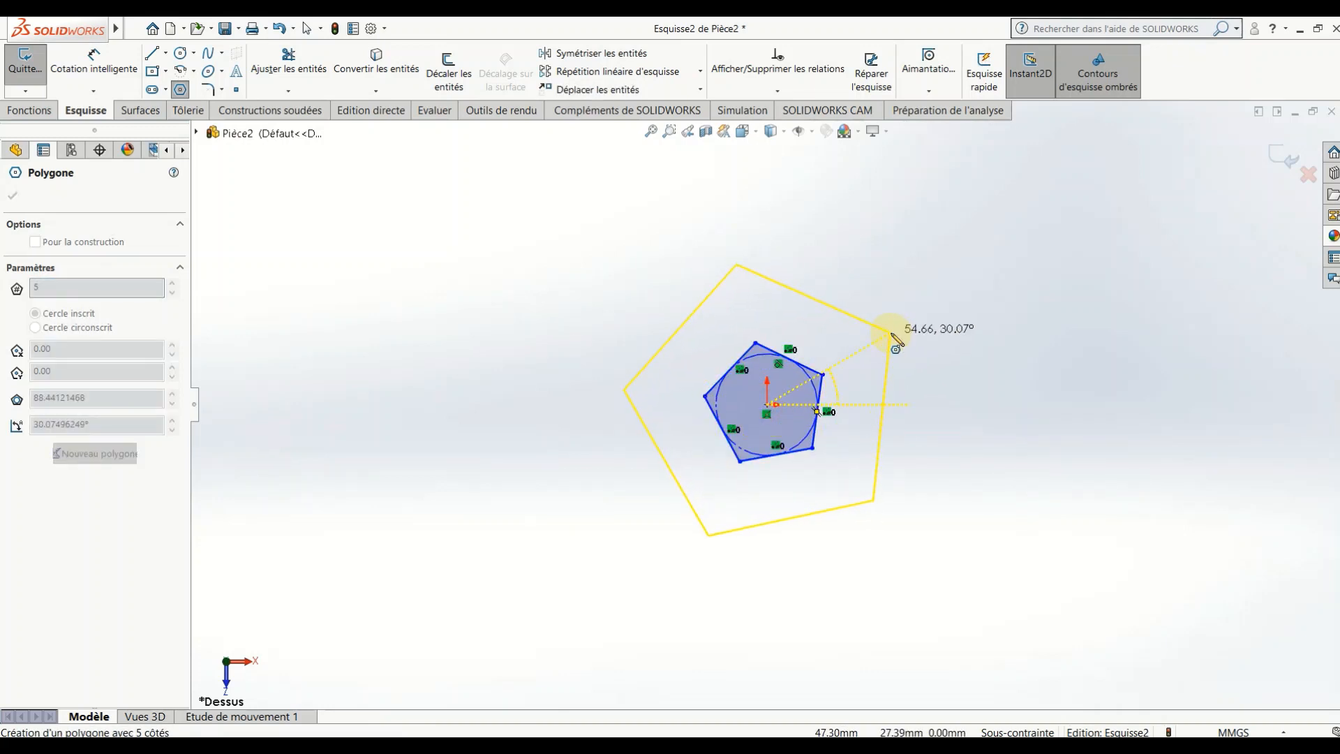
left_click(880, 315)
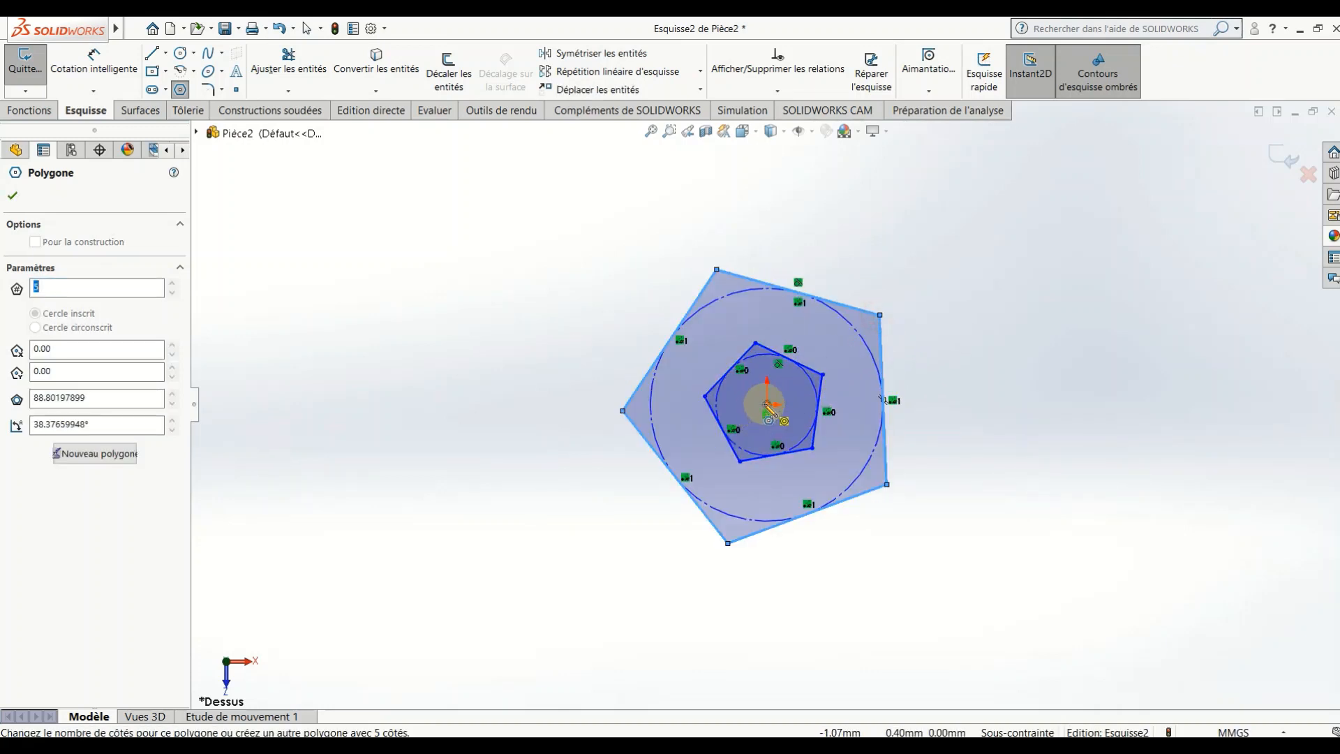
left_click(768, 404)
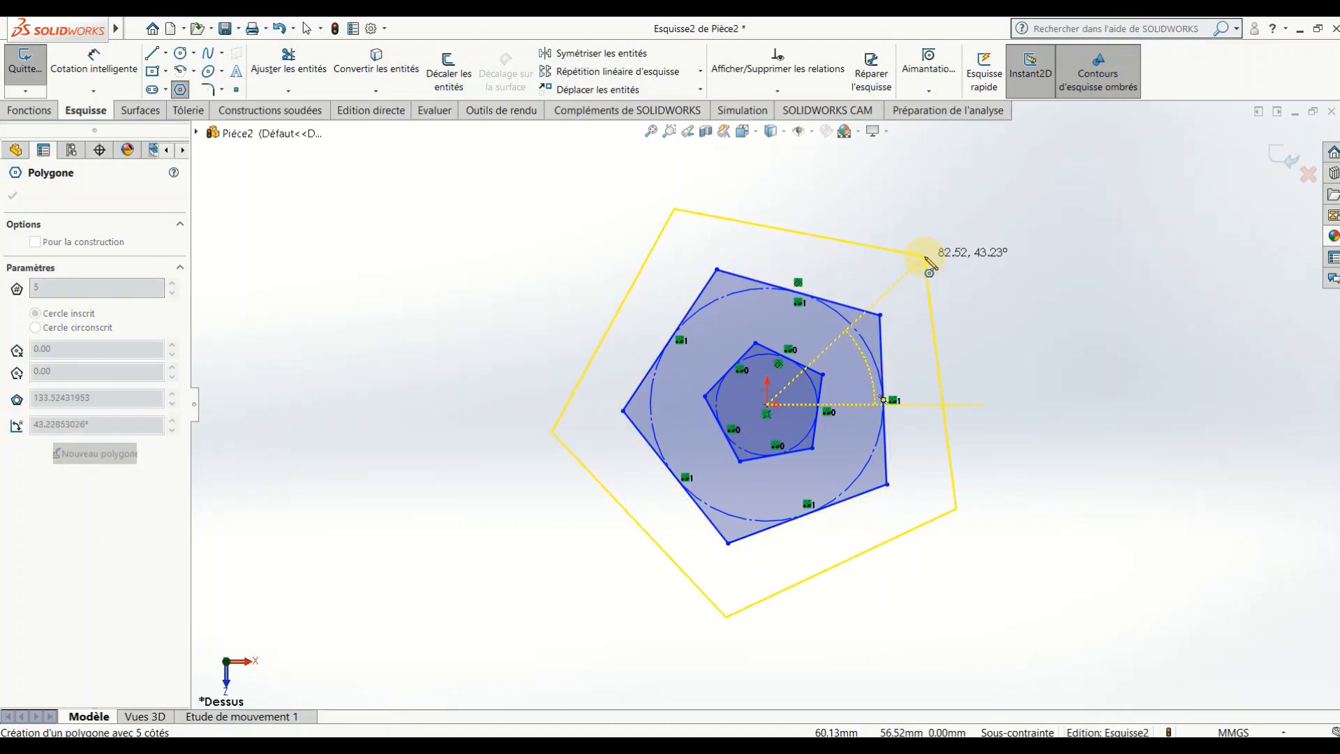
left_click(925, 256)
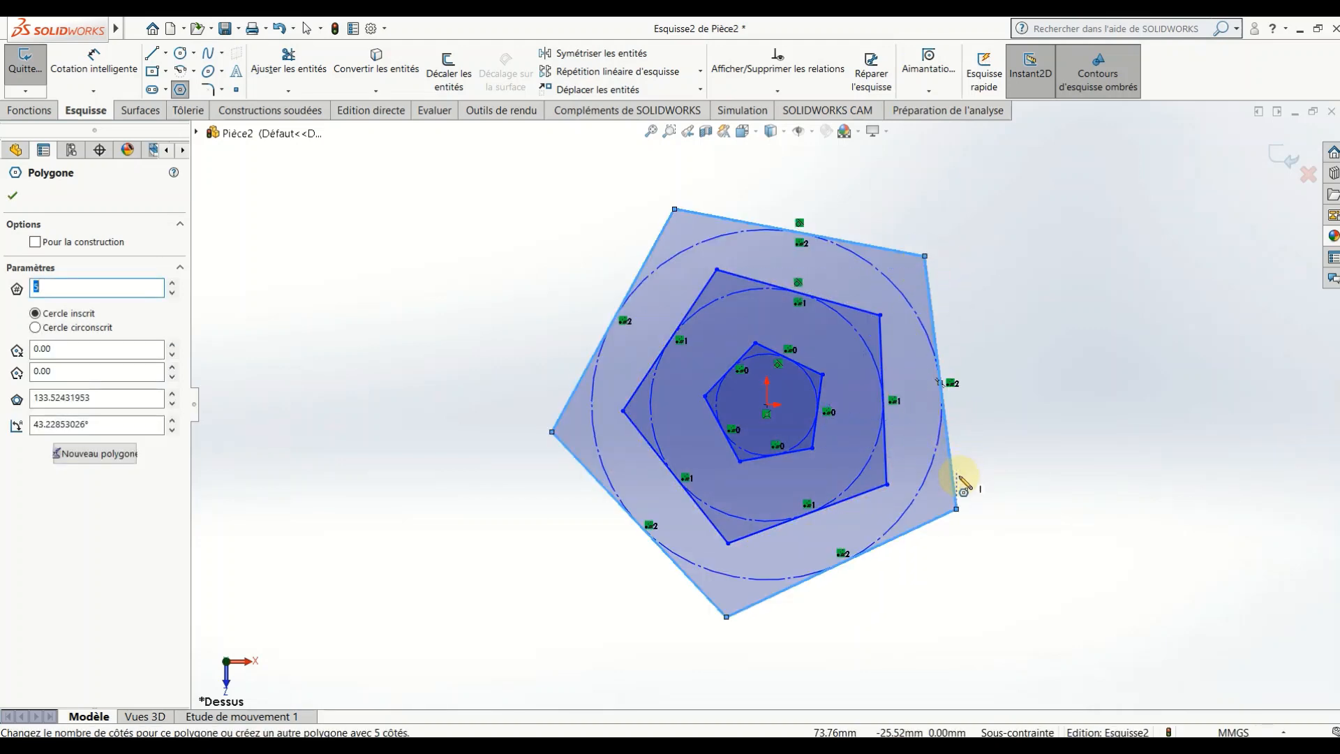
key("Escape")
- Convert all sides of the middle and outer pentagons to construction lines, keeping the inner pentagon solid
mouse_move(1052, 179)
left_mouse_down()
mouse_move(472, 690)
mouse_move(476, 607)
mouse_move(838, 377)
mouse_move(856, 347)
left_mouse_up()
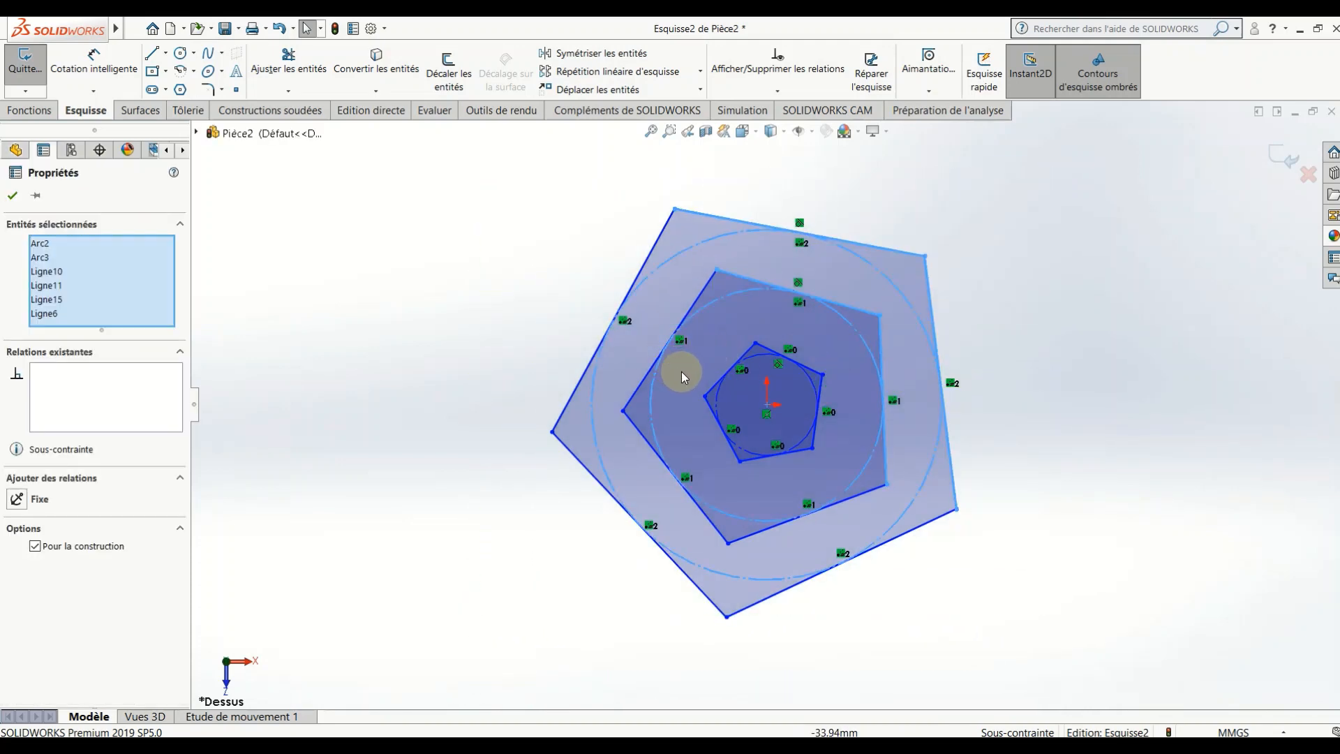
left_click_drag(680, 370, 637, 419)
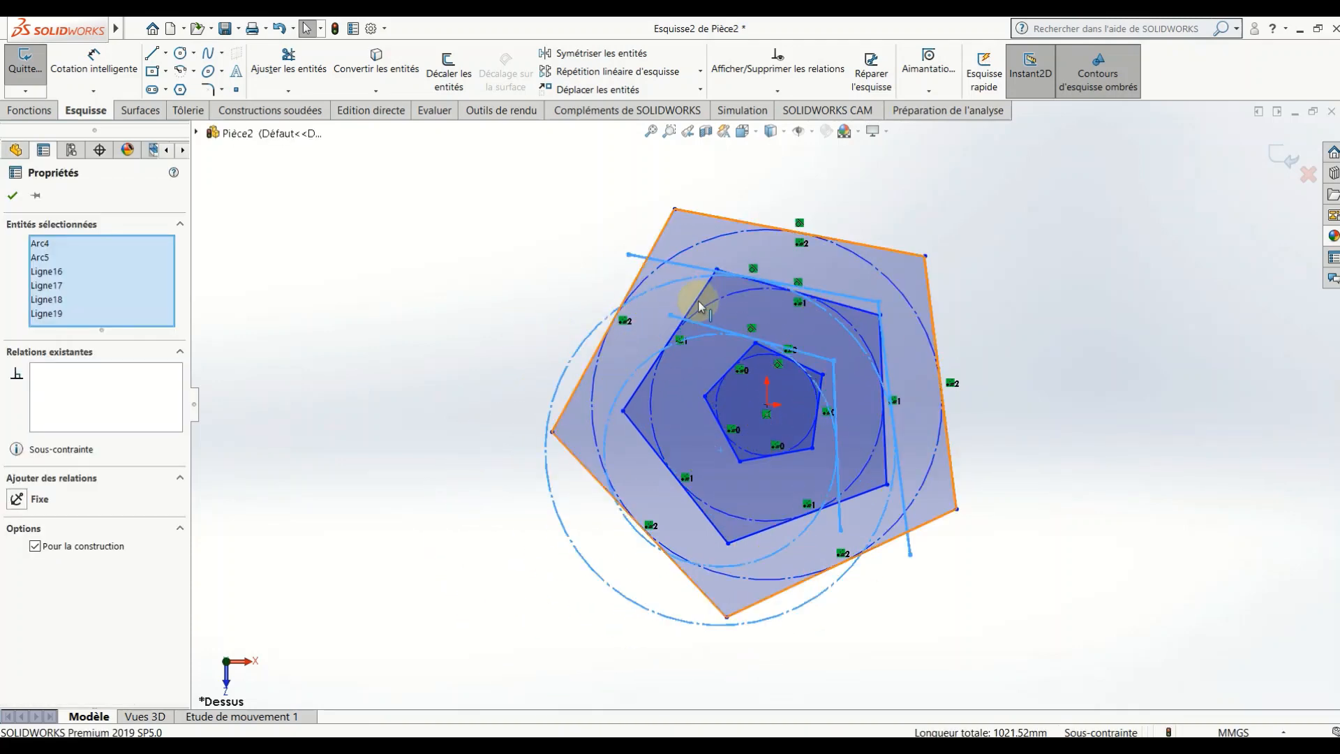
left_click(278, 28)
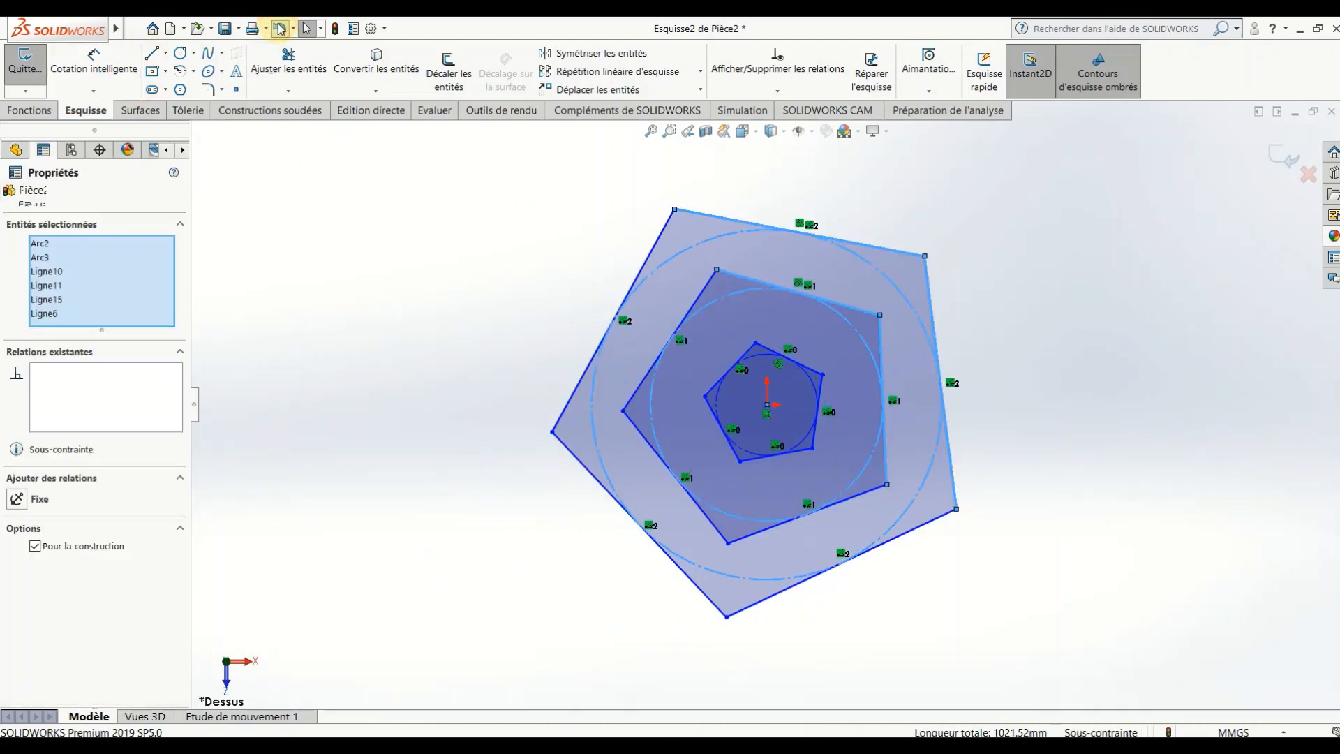
left_click(698, 283, "ctrl")
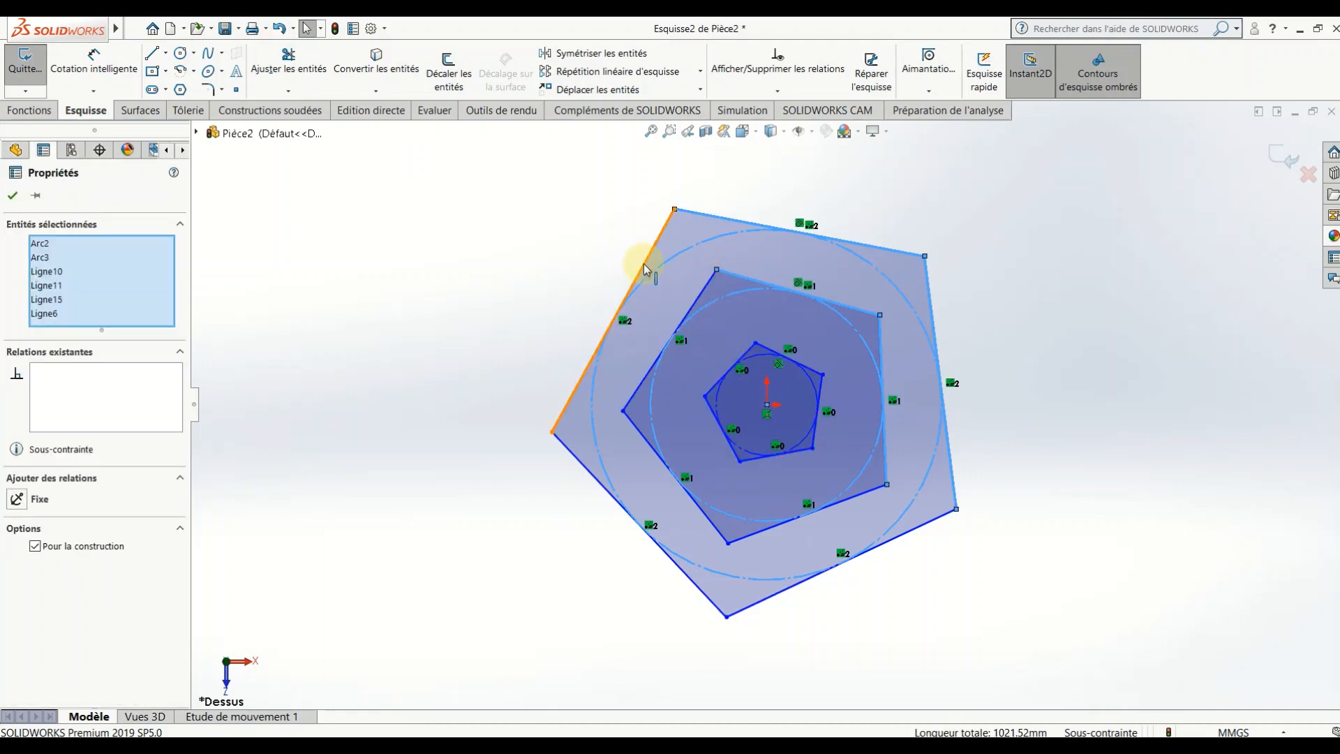
left_click(643, 264, "ctrl")
left_click(701, 291, "ctrl")
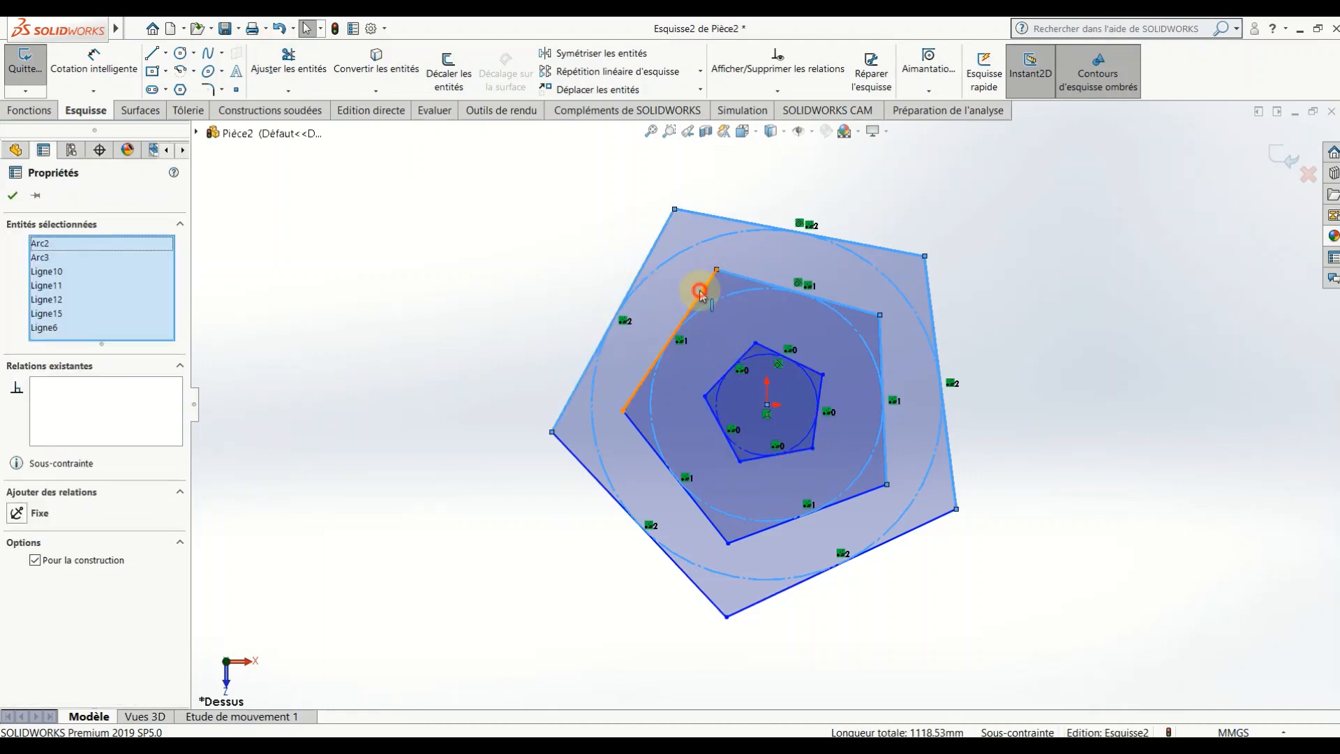
left_click(597, 481, "ctrl")
left_click(773, 598, "ctrl")
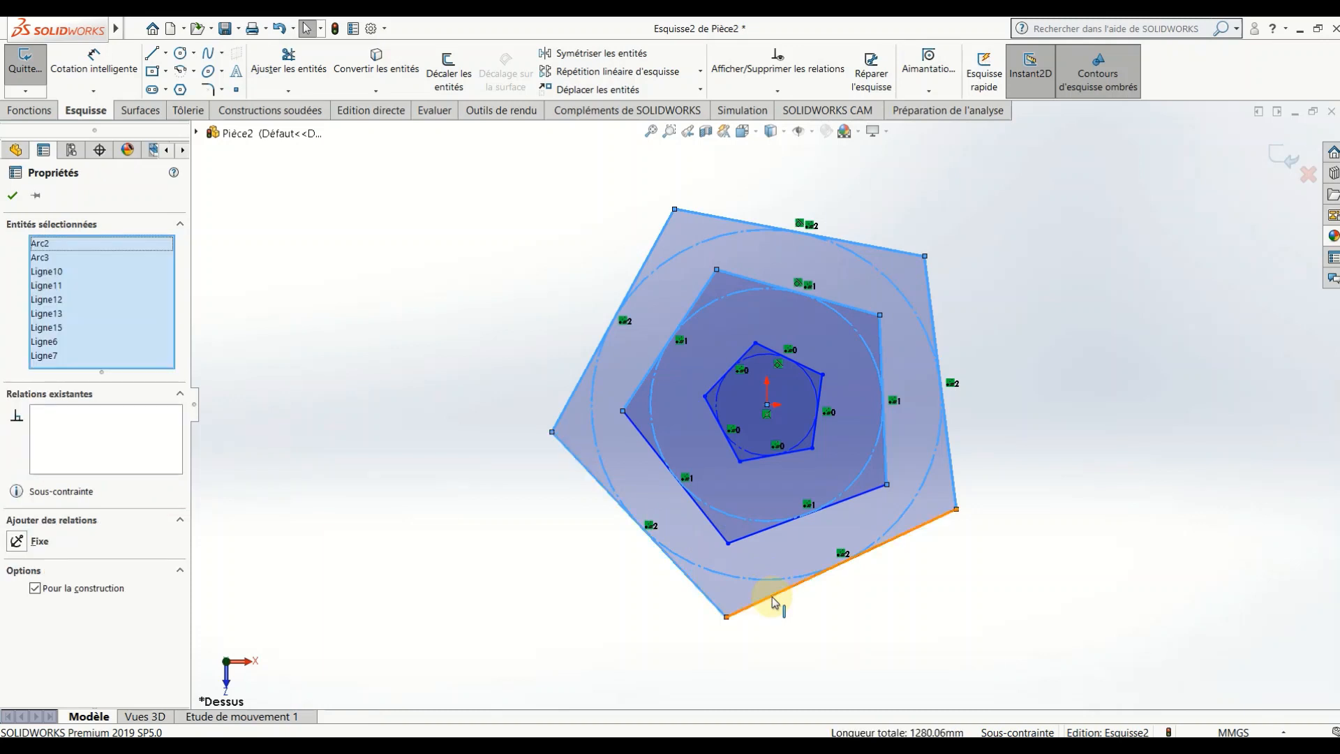
left_click(749, 536, "ctrl")
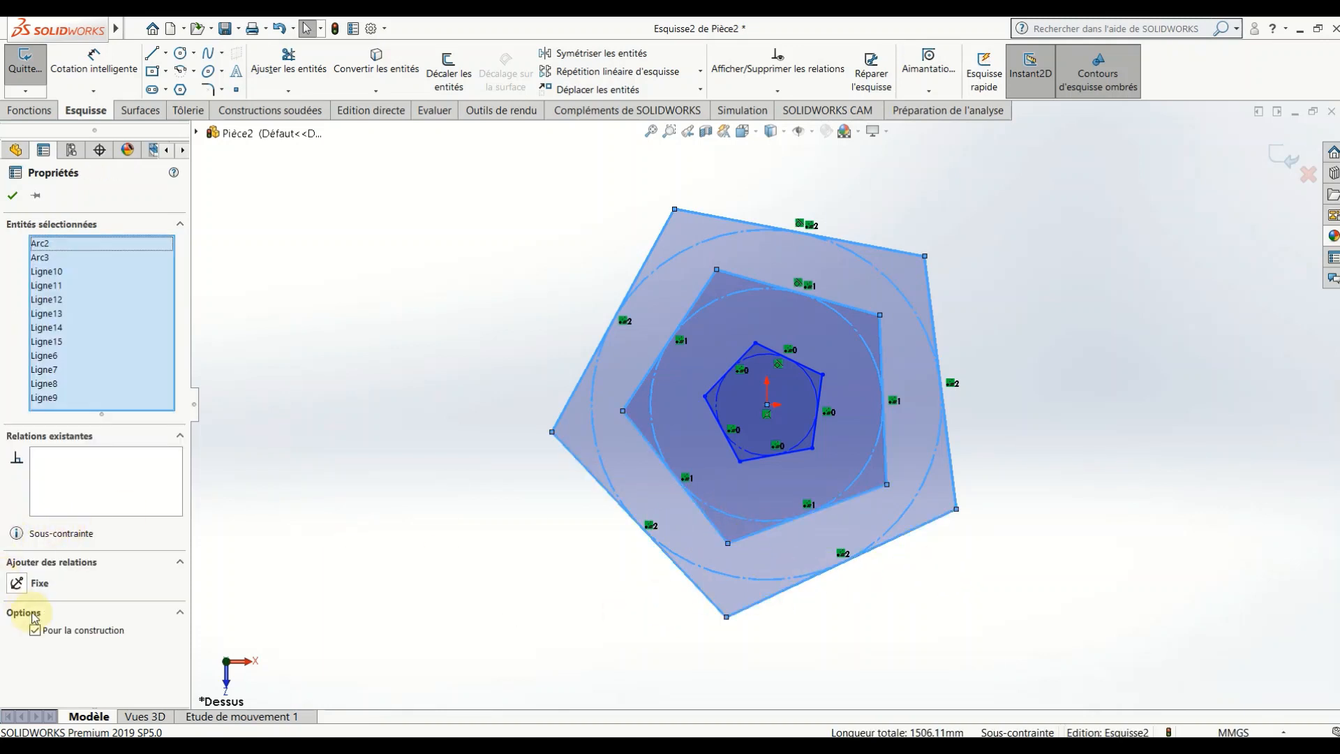
left_click(34, 631)
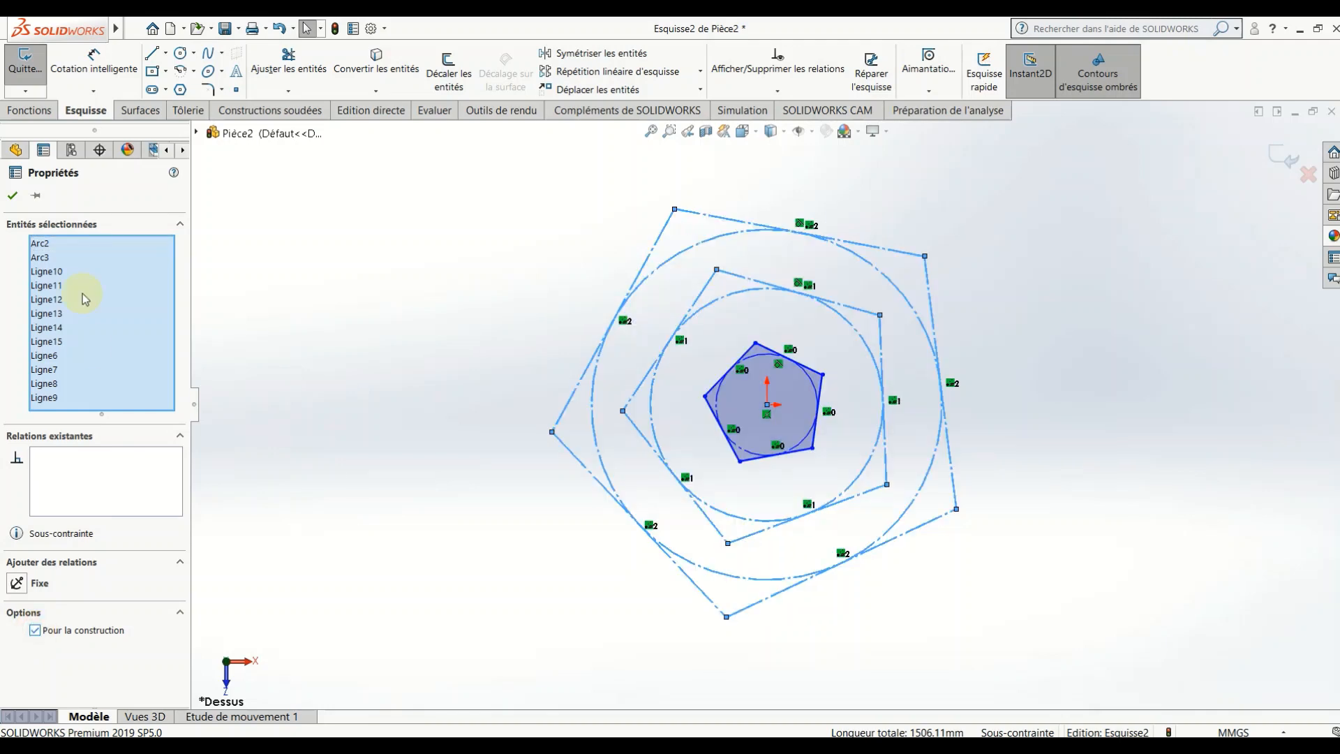
left_click(13, 196)
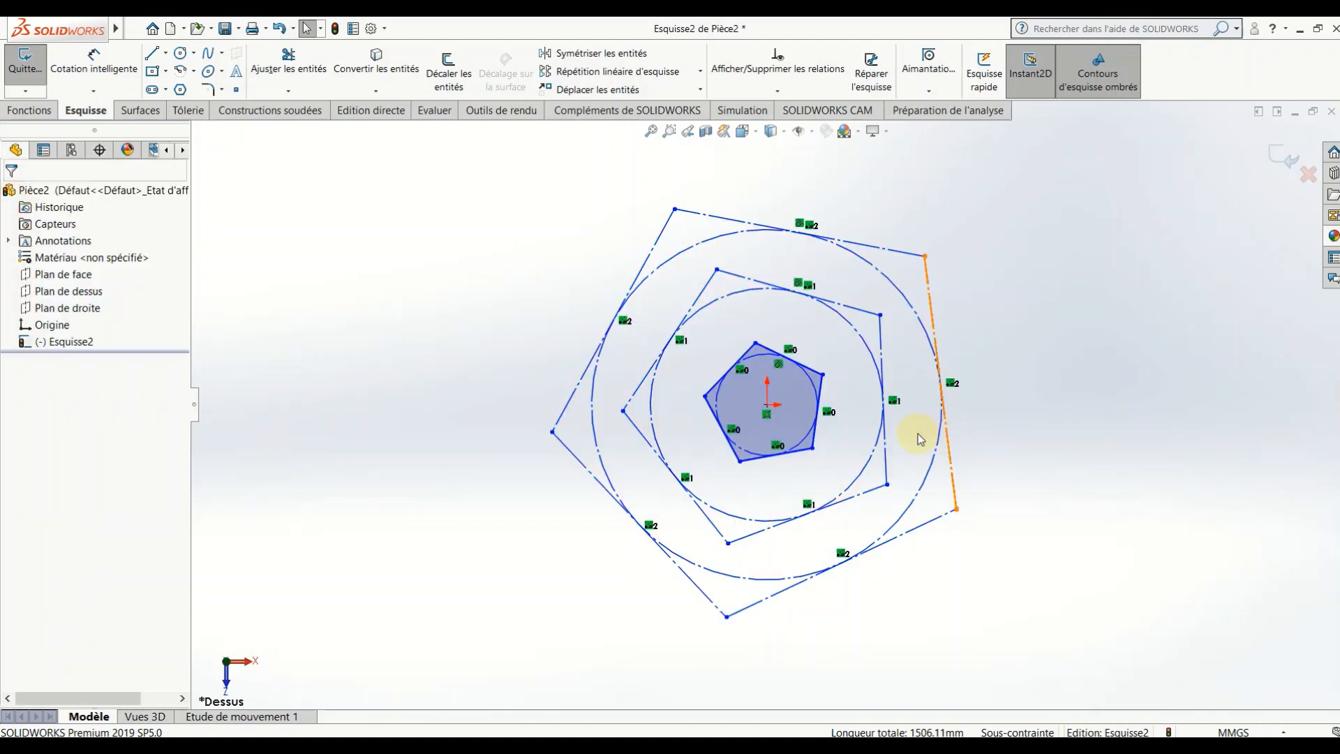
- Add a vertical relation to the right-hand side of each of the three pentagons
right_click(818, 415)
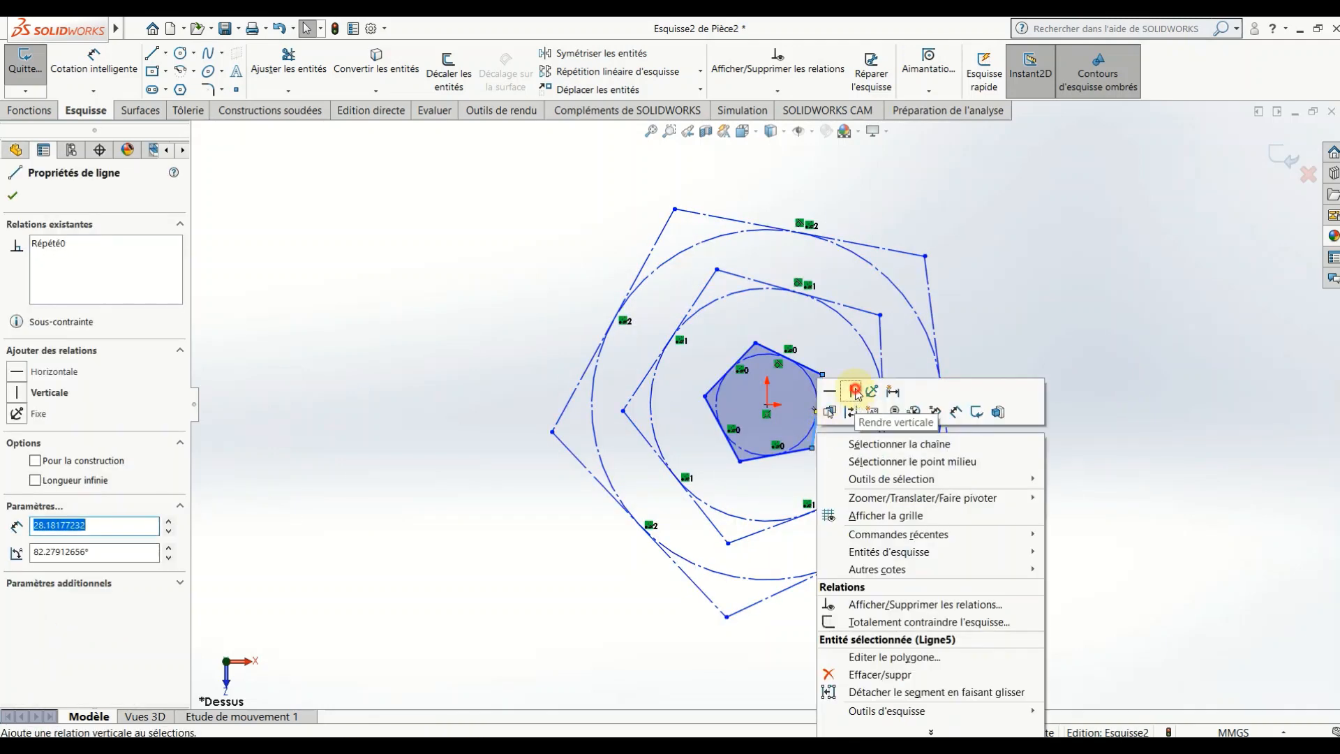
left_click(856, 391)
right_click(885, 443)
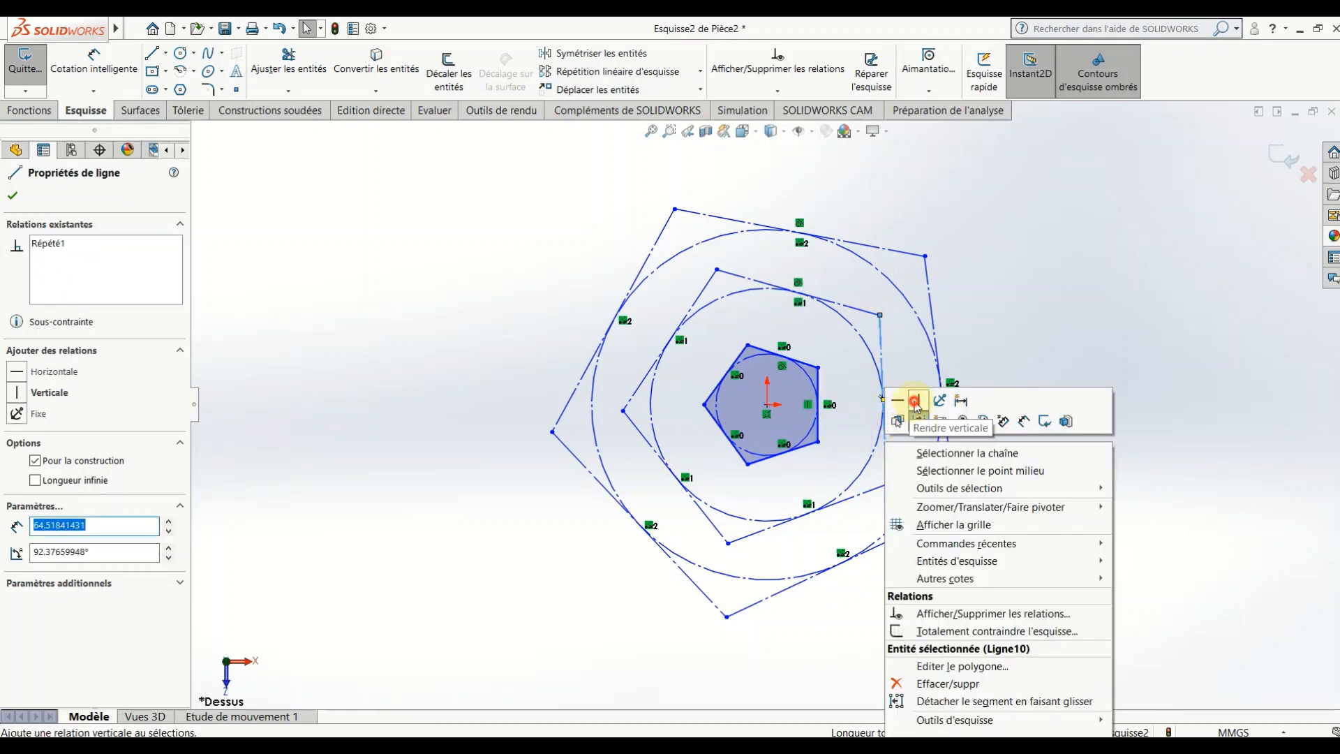
left_click(911, 416)
right_click(949, 454)
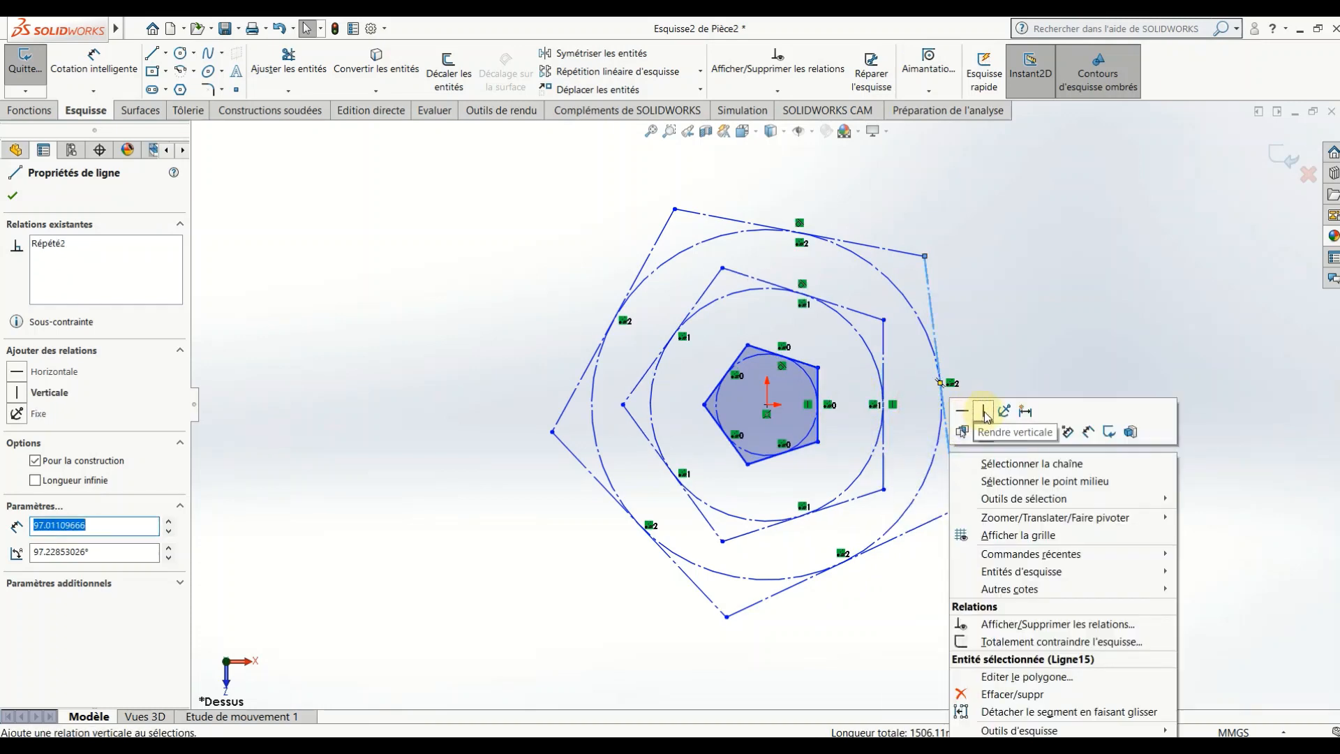
left_click(987, 417)
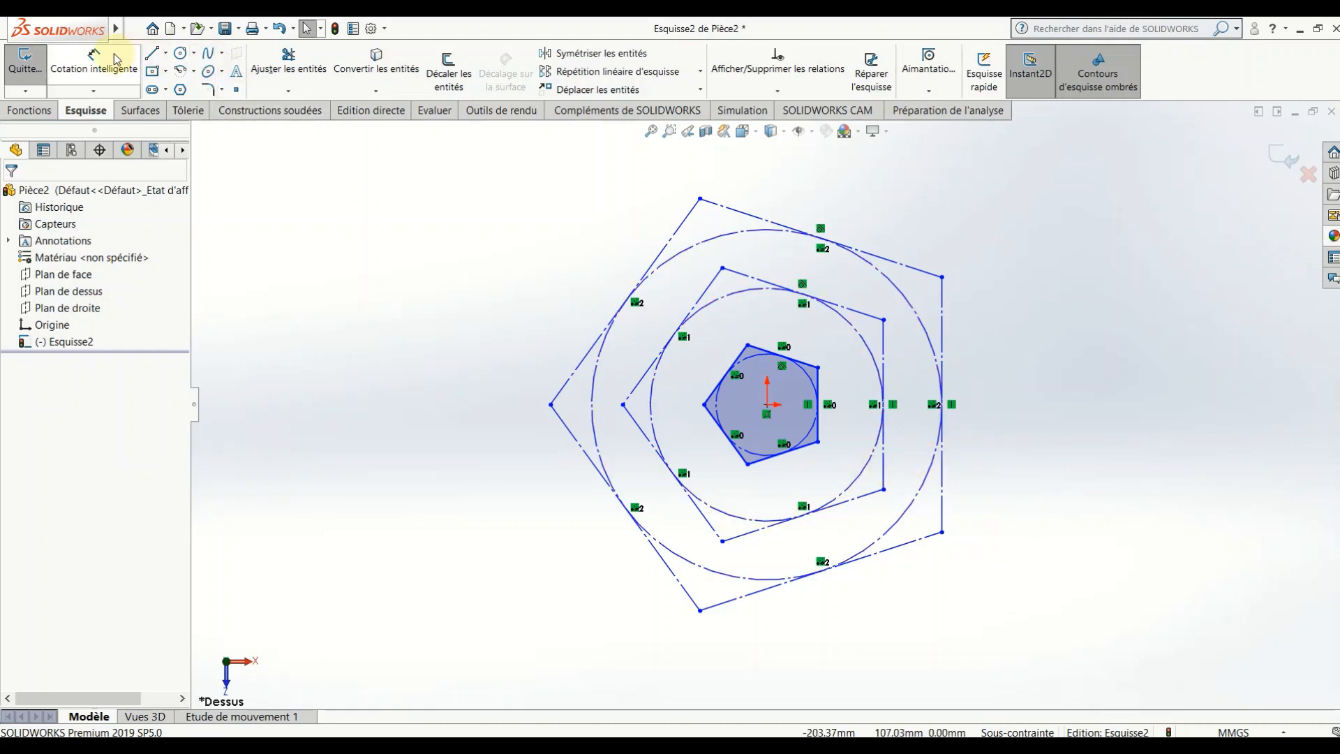
- Dimension the vertical side of the outer pentagon to 100 mm
left_click(94, 61)
left_click(945, 334)
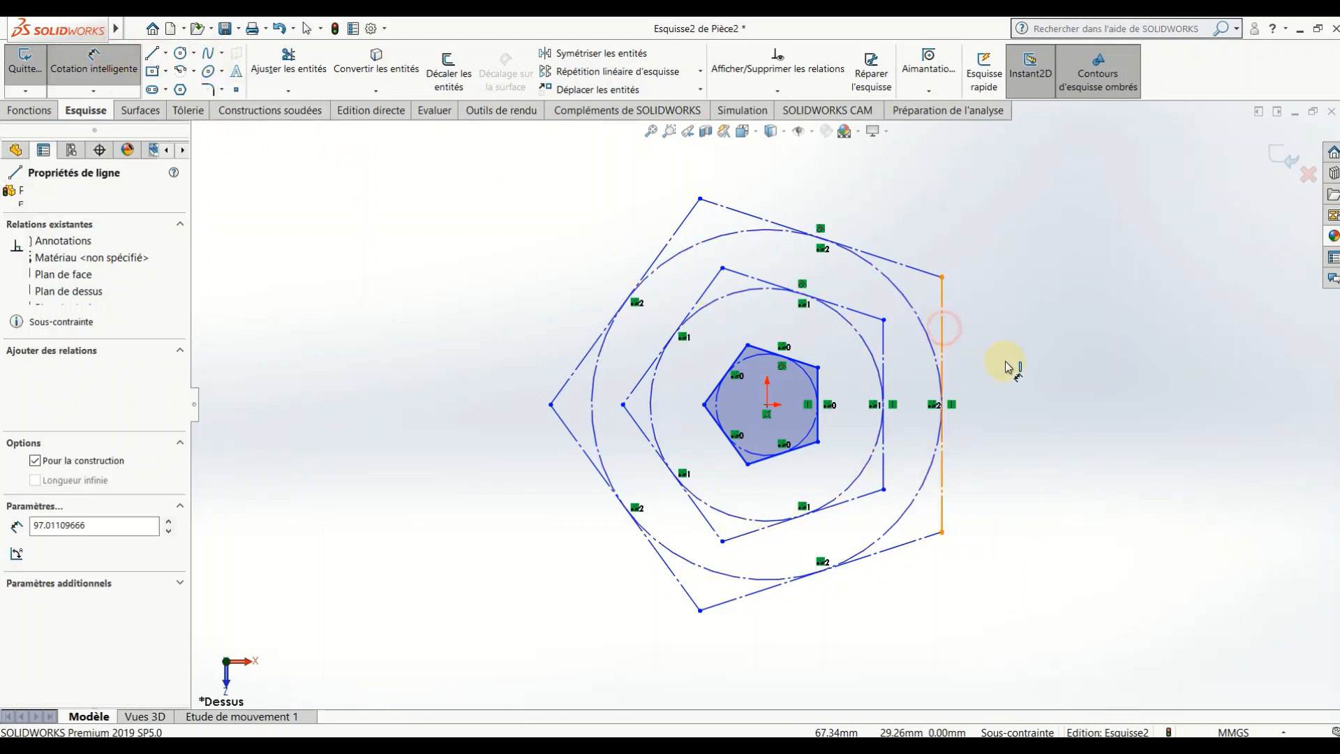
left_click(1011, 370)
type("100")
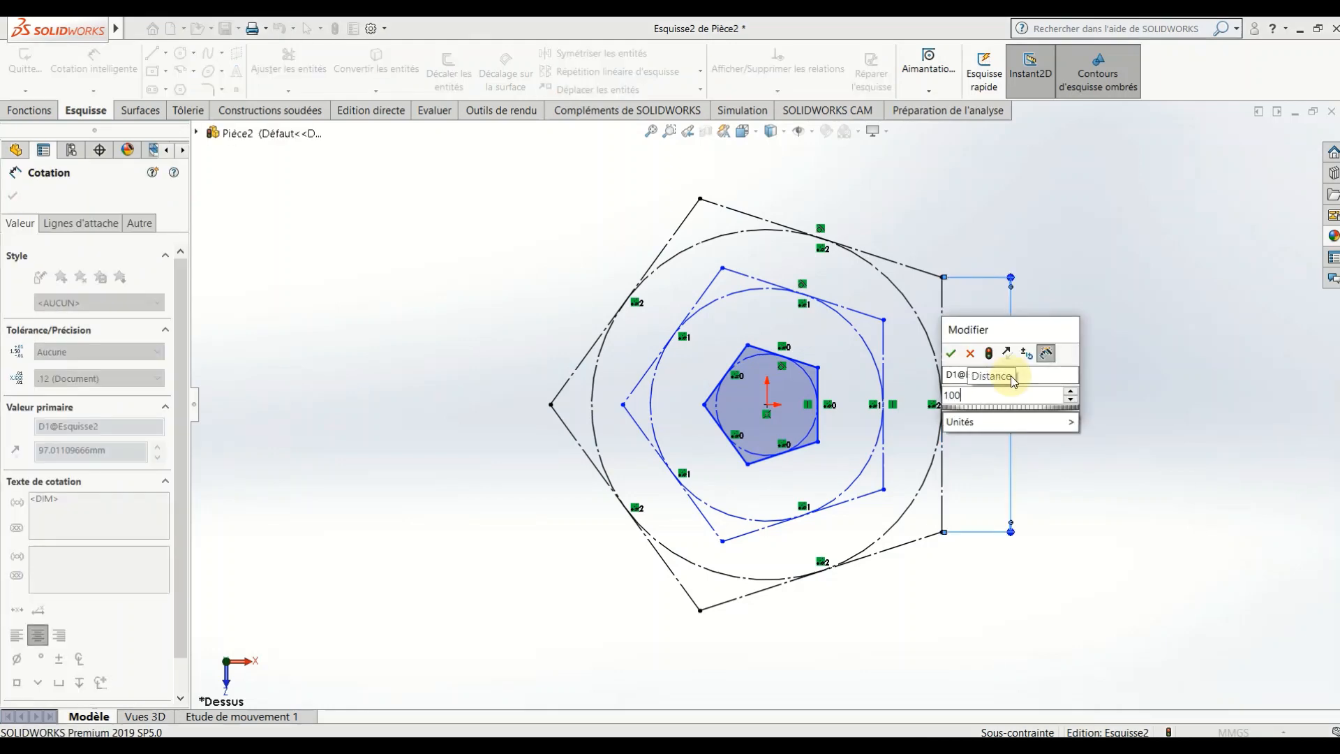
key("Return")
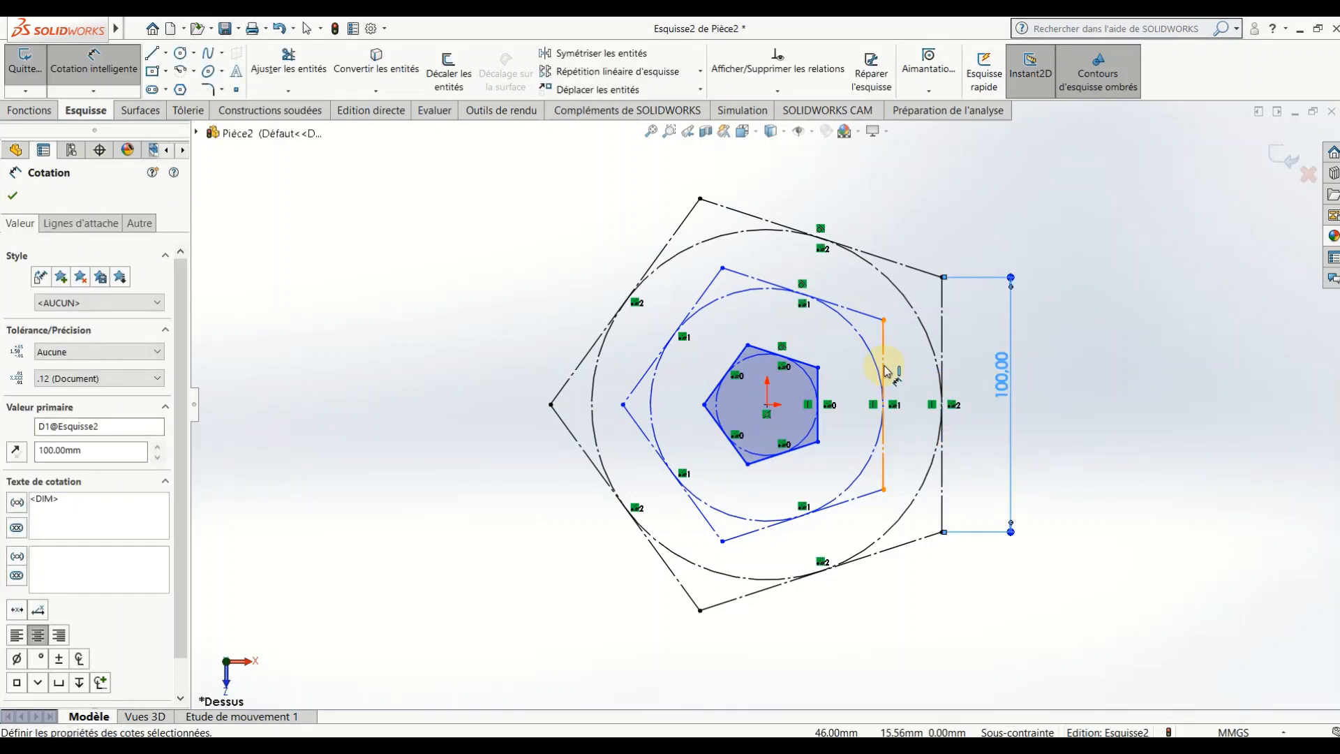
- Dimension the vertical side of the middle pentagon to 50 mm
left_click(884, 381)
left_click(910, 384)
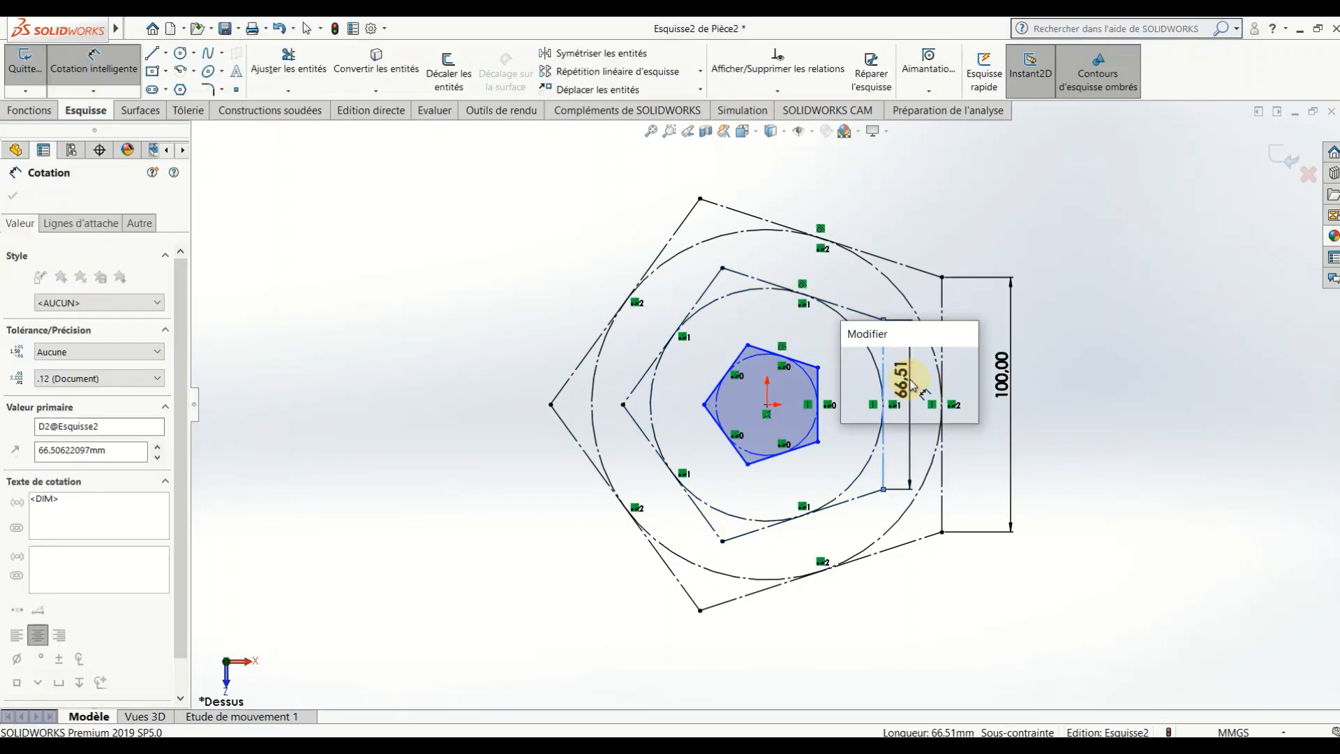
type("50")
key("Return")
left_click(901, 405)
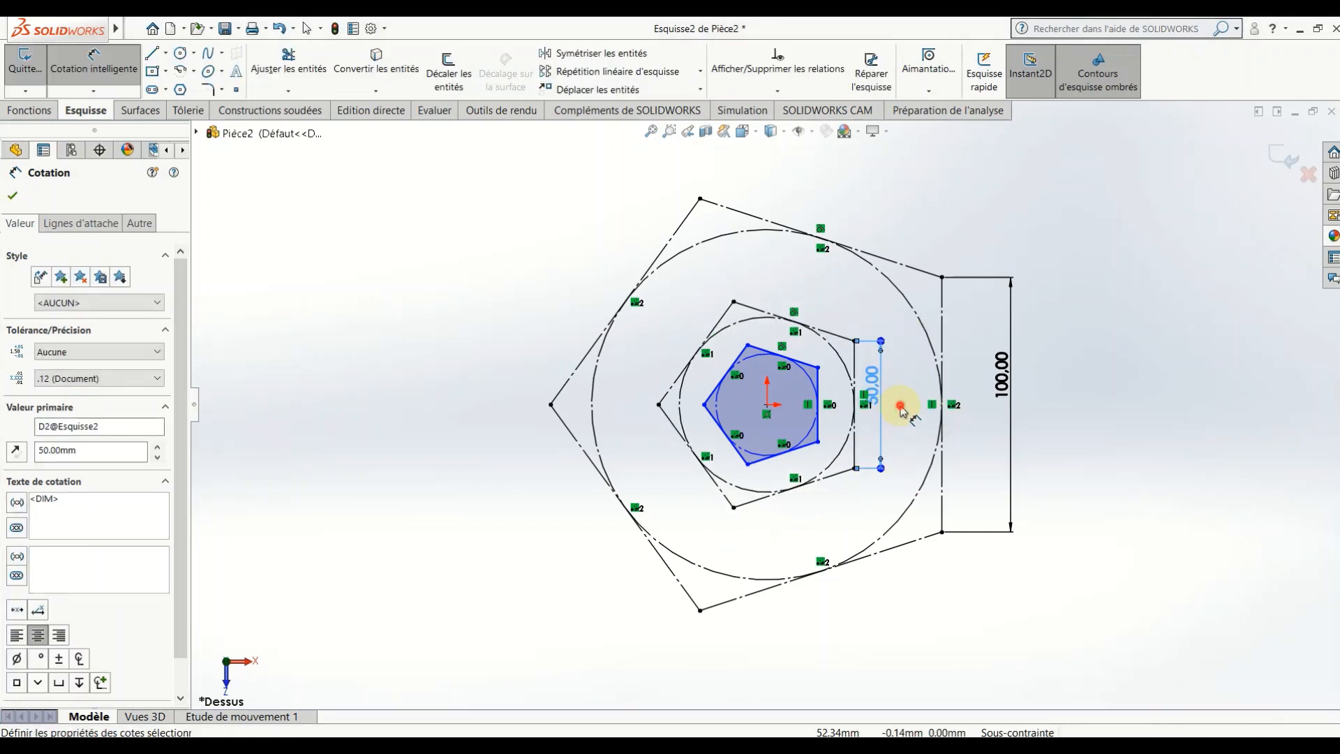
- Draw a line connecting the inner pentagon's upper-right vertex to the matching vertex of the middle pentagon
scroll(876, 370, "down", 3)
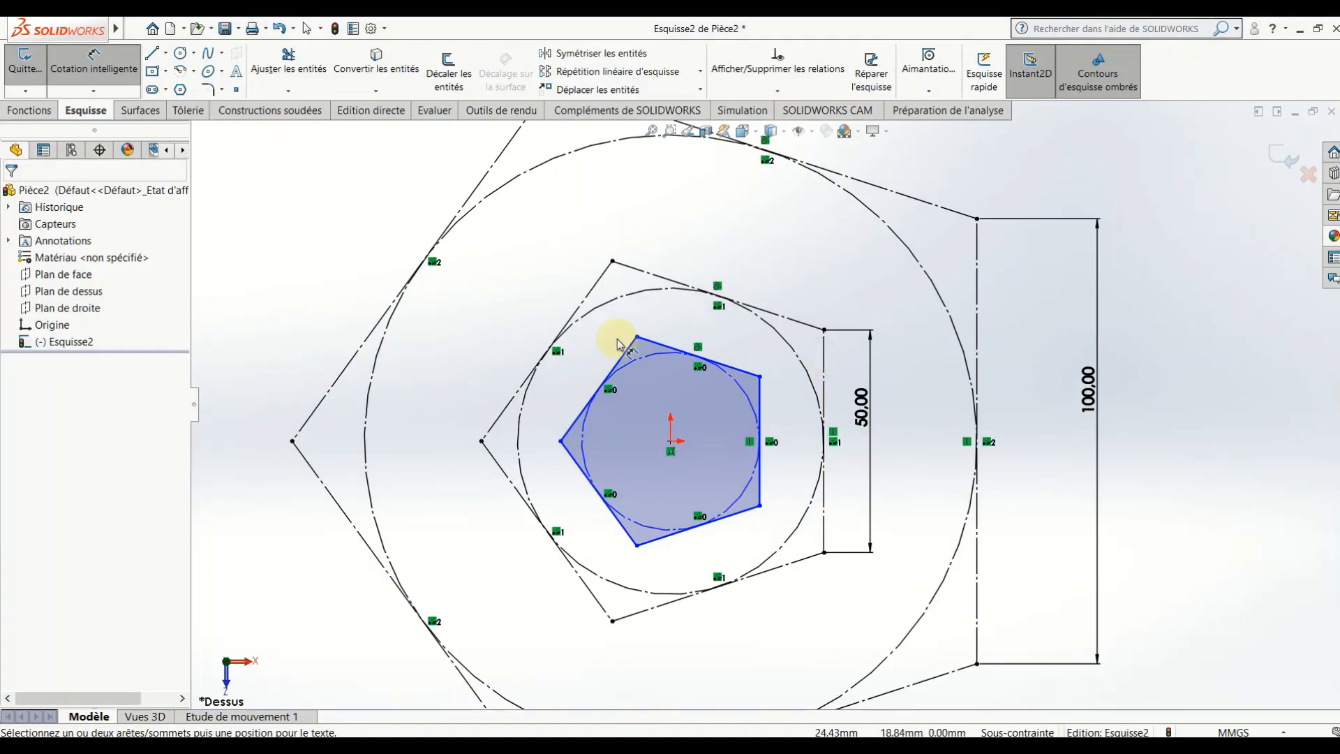
left_click(155, 55)
left_click(762, 378)
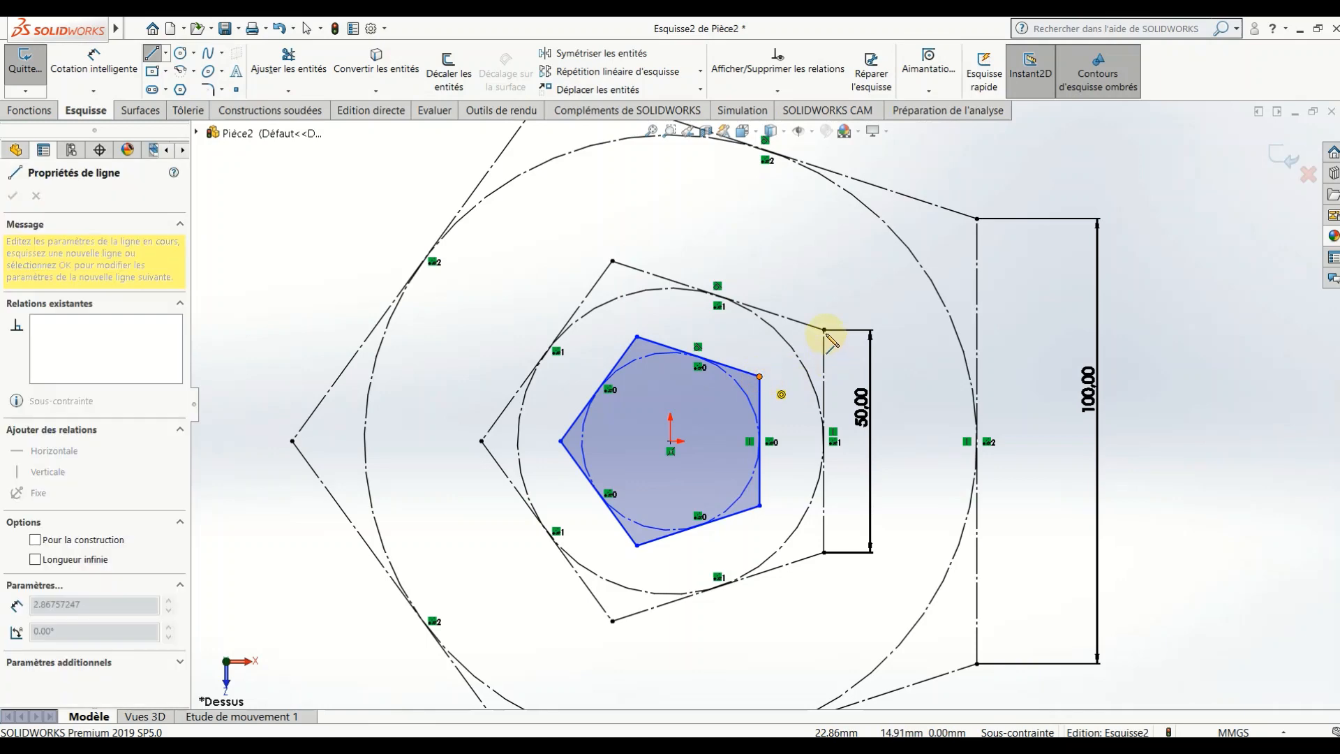
left_click(823, 330)
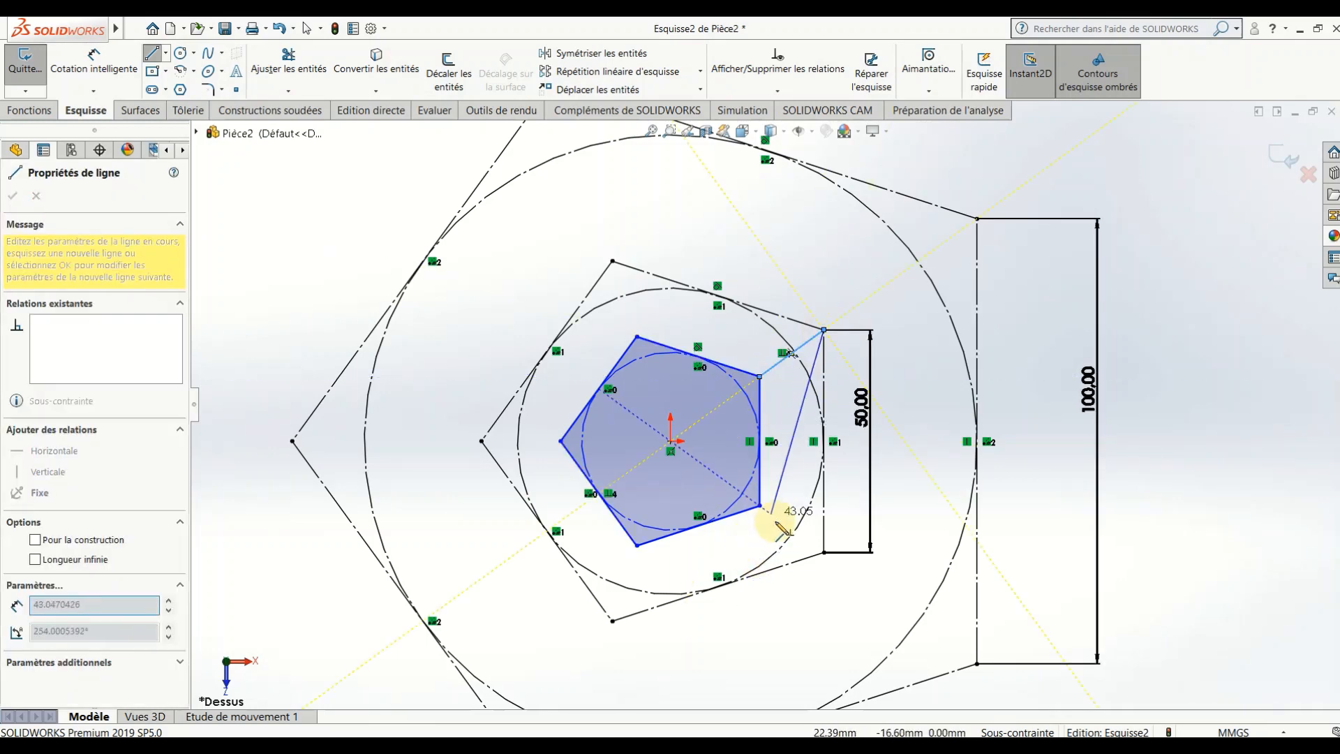
key("Escape")
key("Escape")
key("Return")
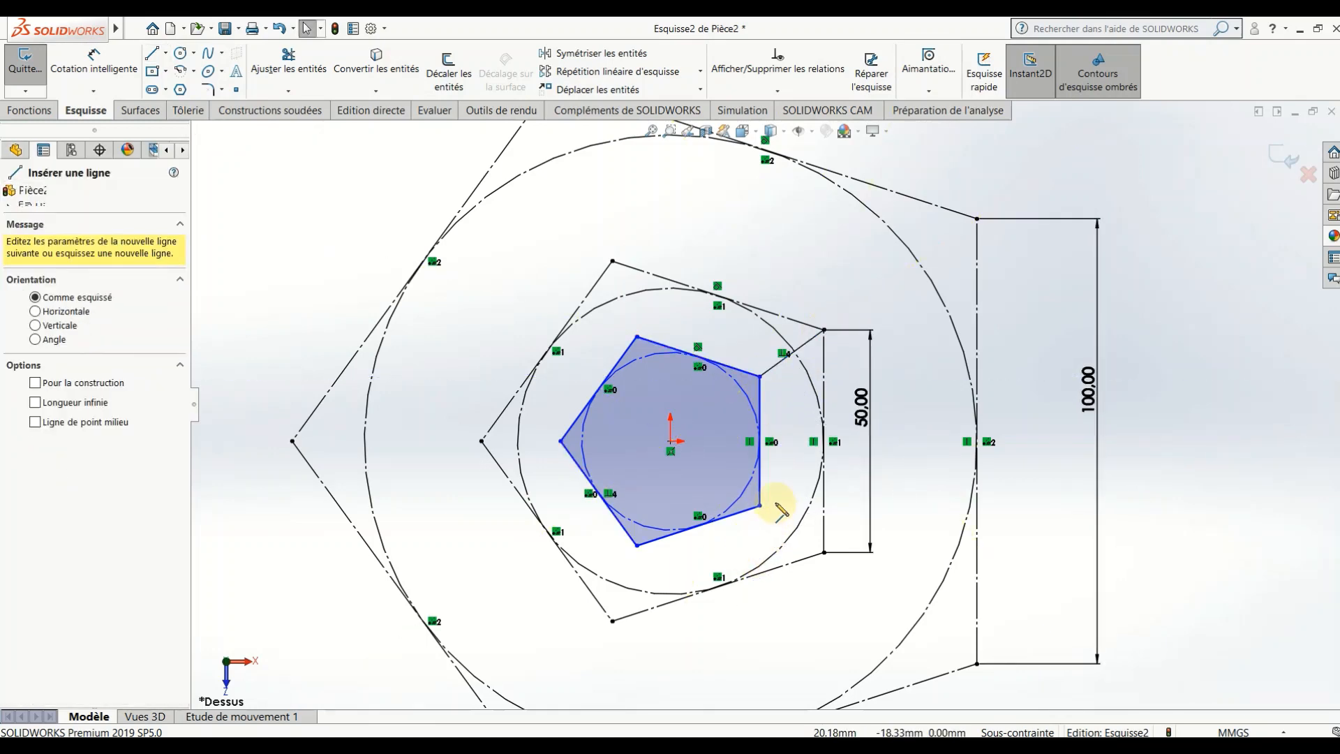
- Draw a line connecting the inner pentagon's lower-right vertex to the matching vertex of the middle pentagon
left_click(761, 506)
left_click(825, 553)
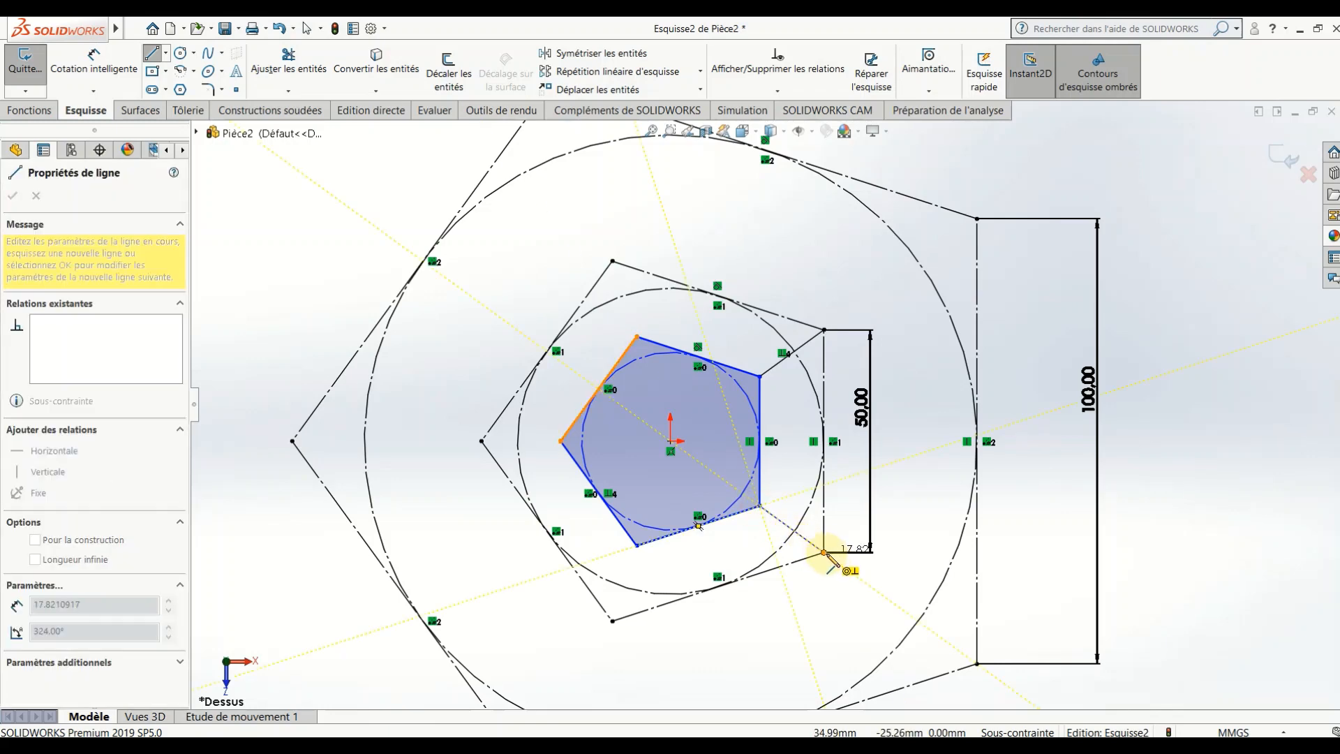
key("Escape")
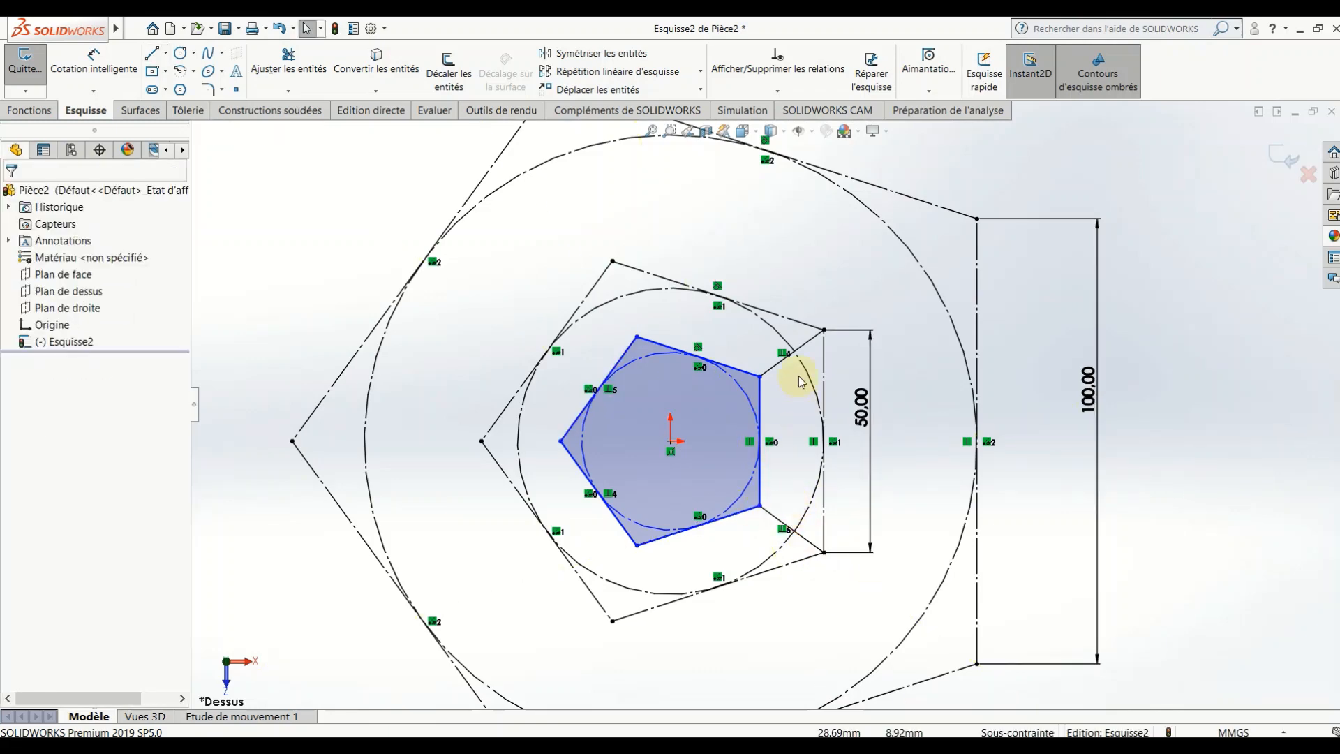
- Make the upper connecting line equal in length to the inner pentagon's vertical side
left_click(808, 353)
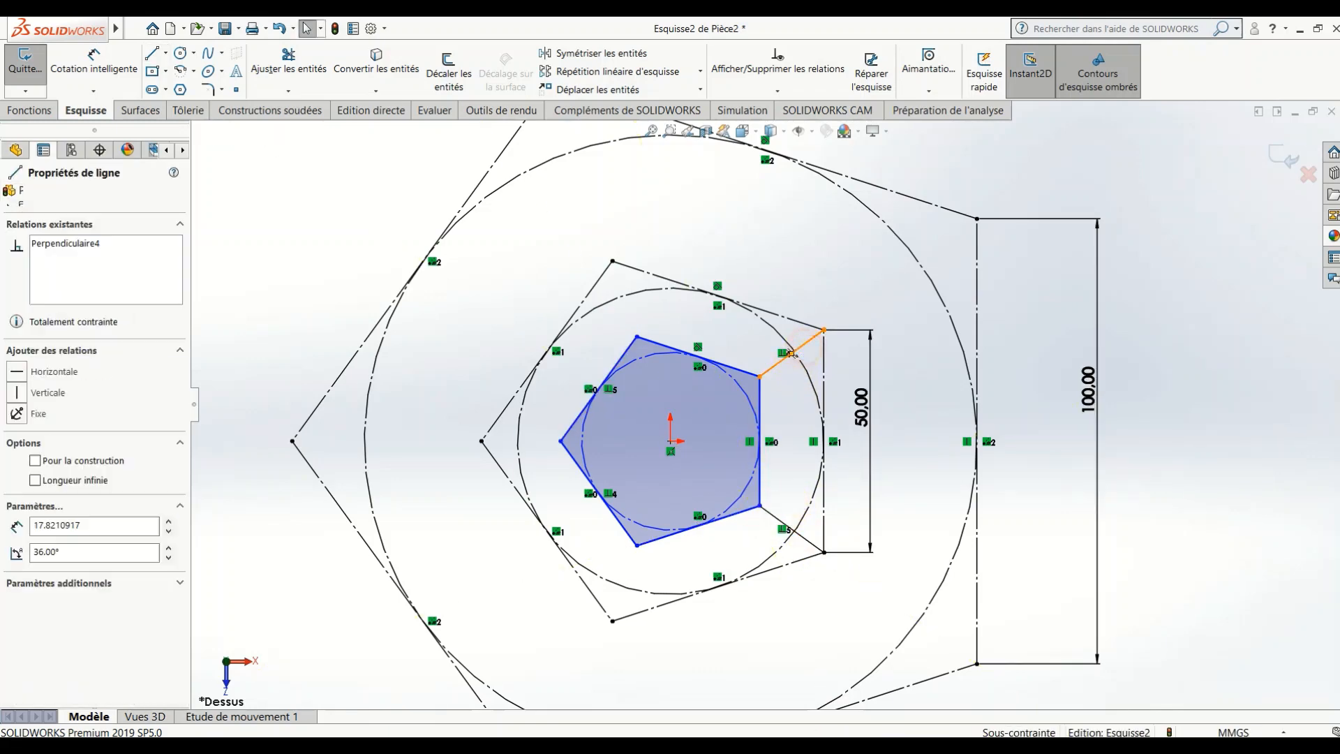
left_click(761, 409, "ctrl")
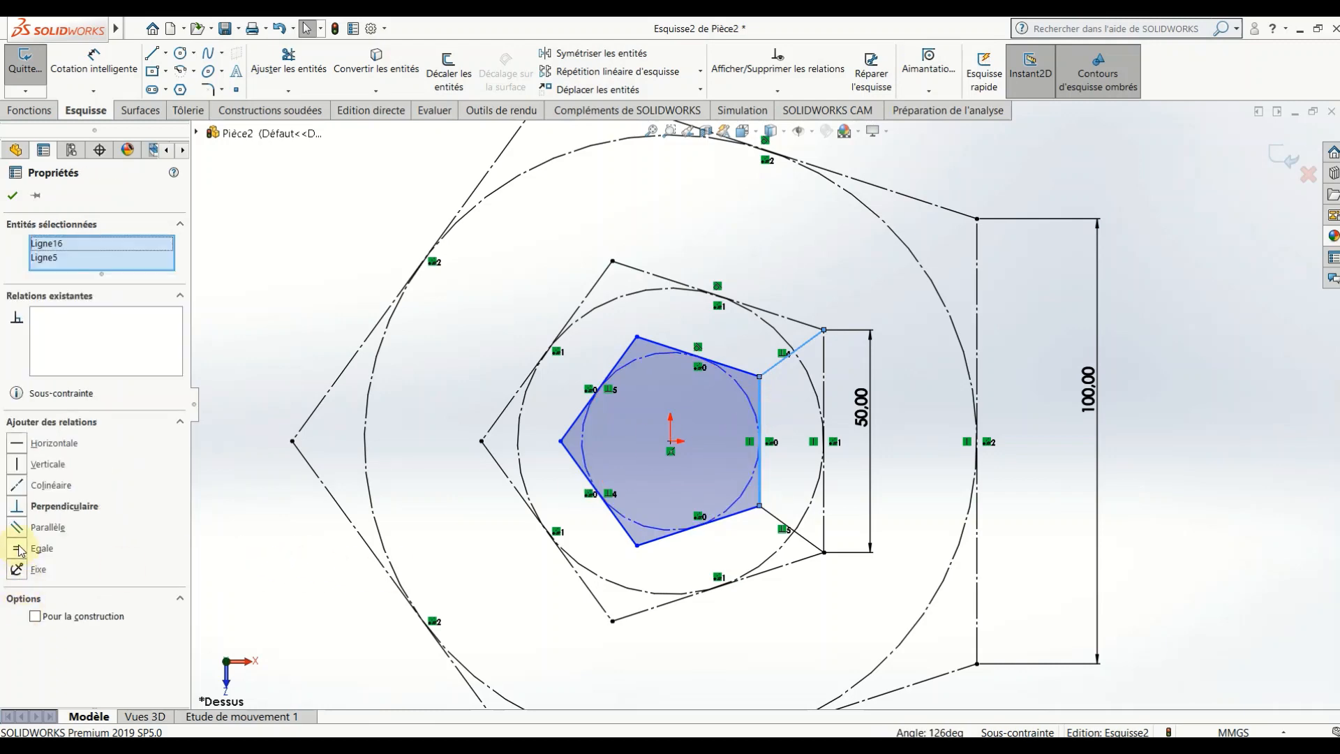
left_click(18, 548)
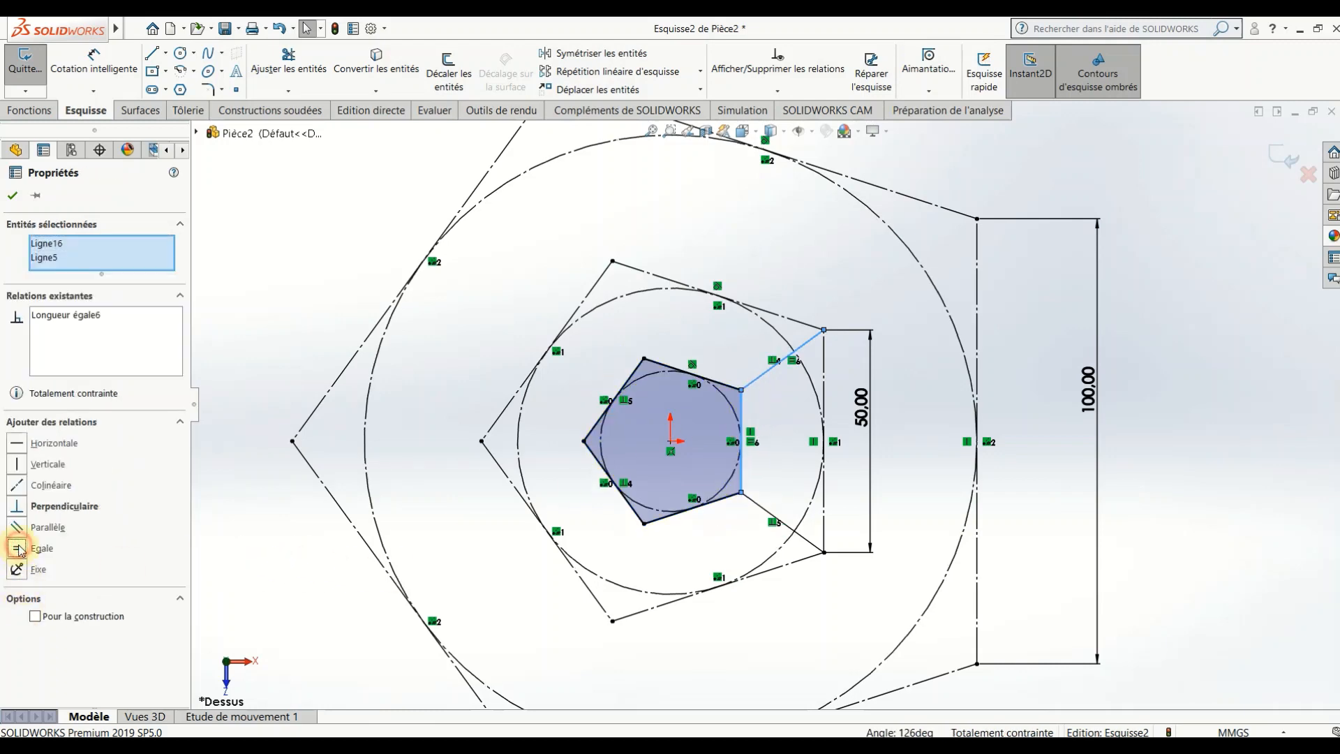
left_click(15, 196)
- Convert the middle pentagon's vertical side from construction to solid geometry and exit the sketch
left_click(825, 525)
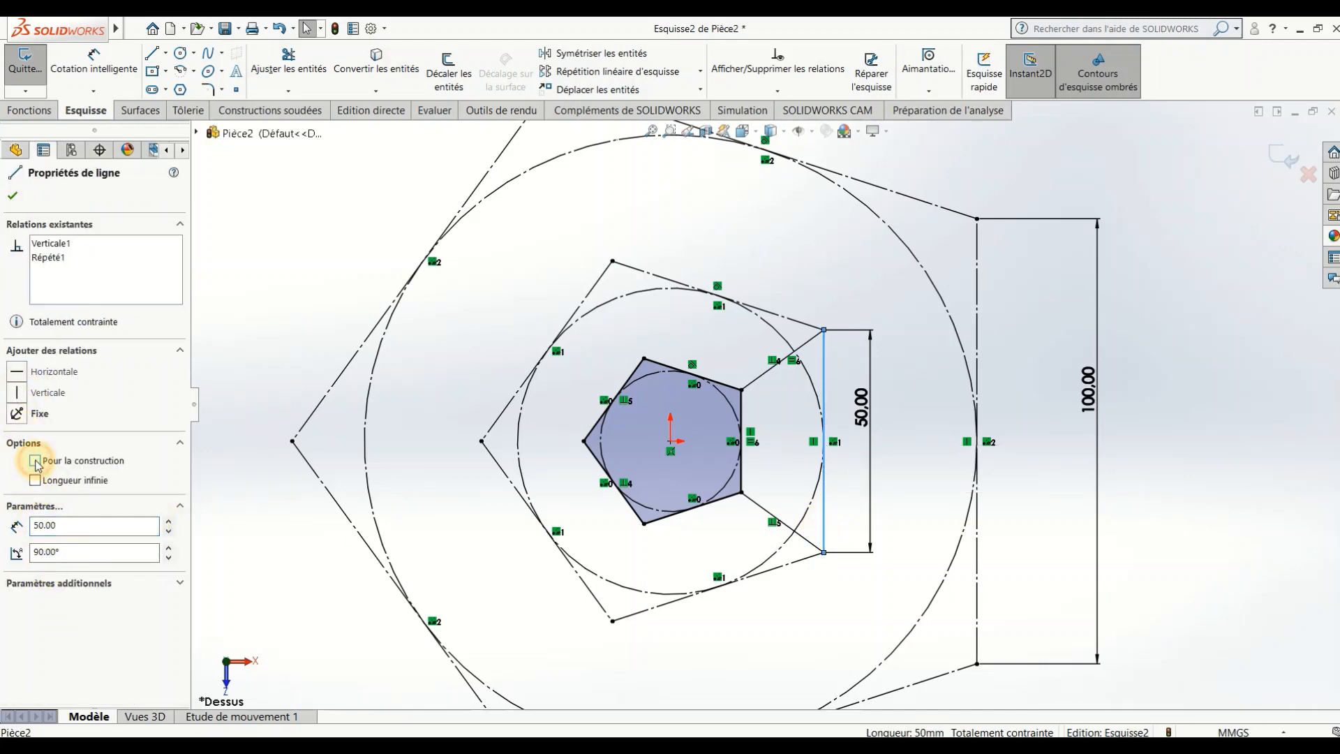
left_click(14, 195)
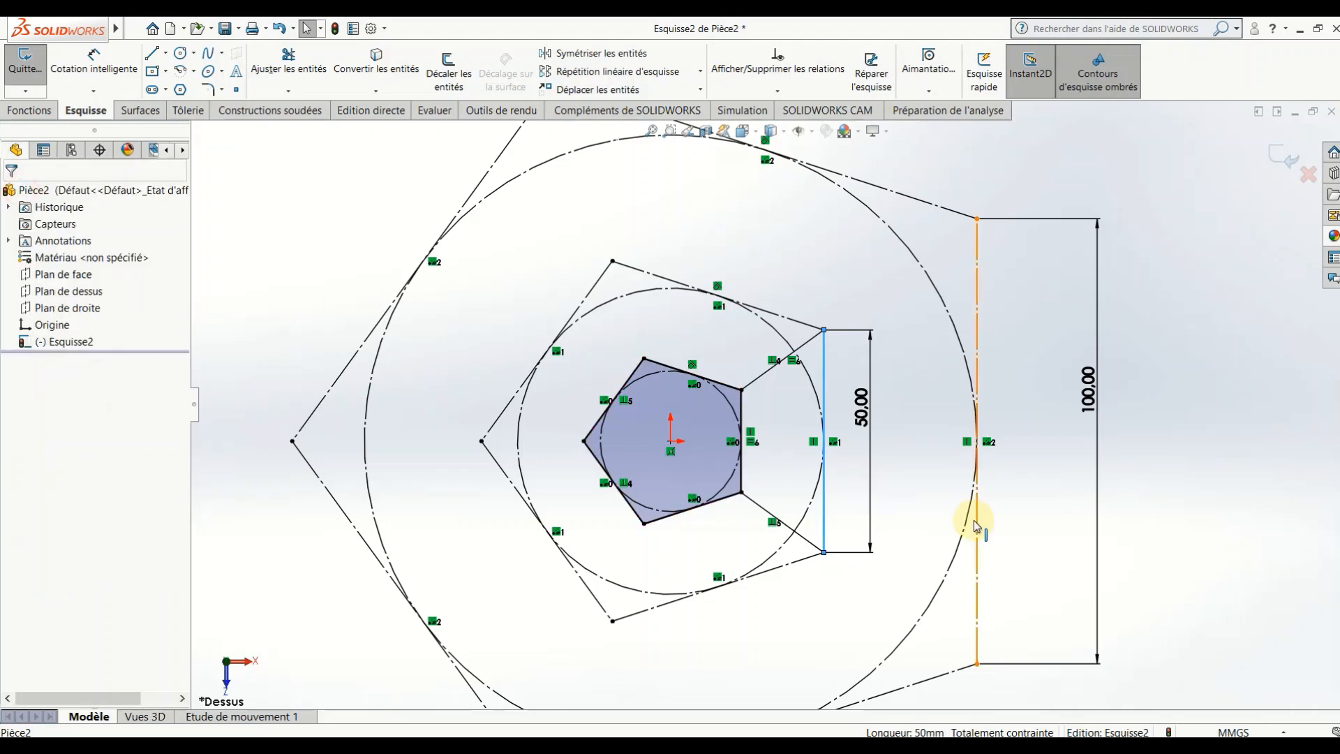
scroll(874, 500, "down", 2)
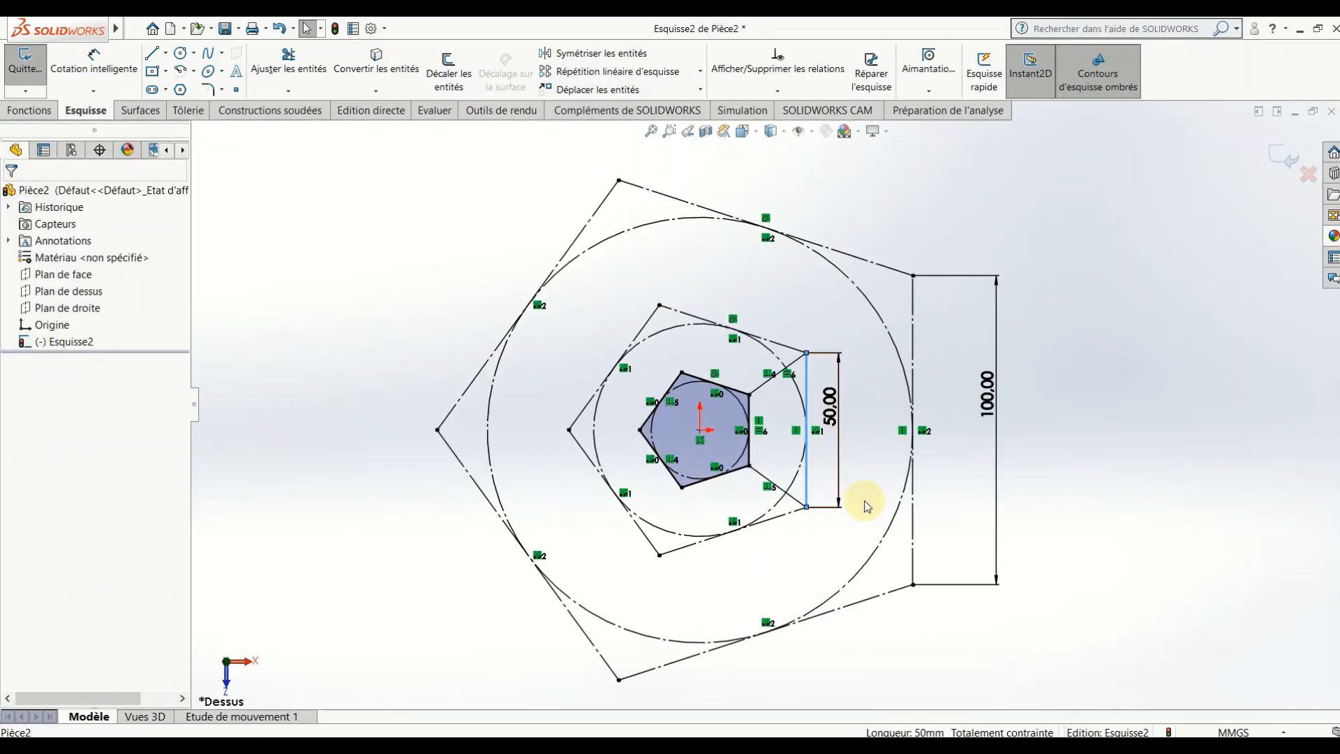
scroll(841, 439, "up", 2)
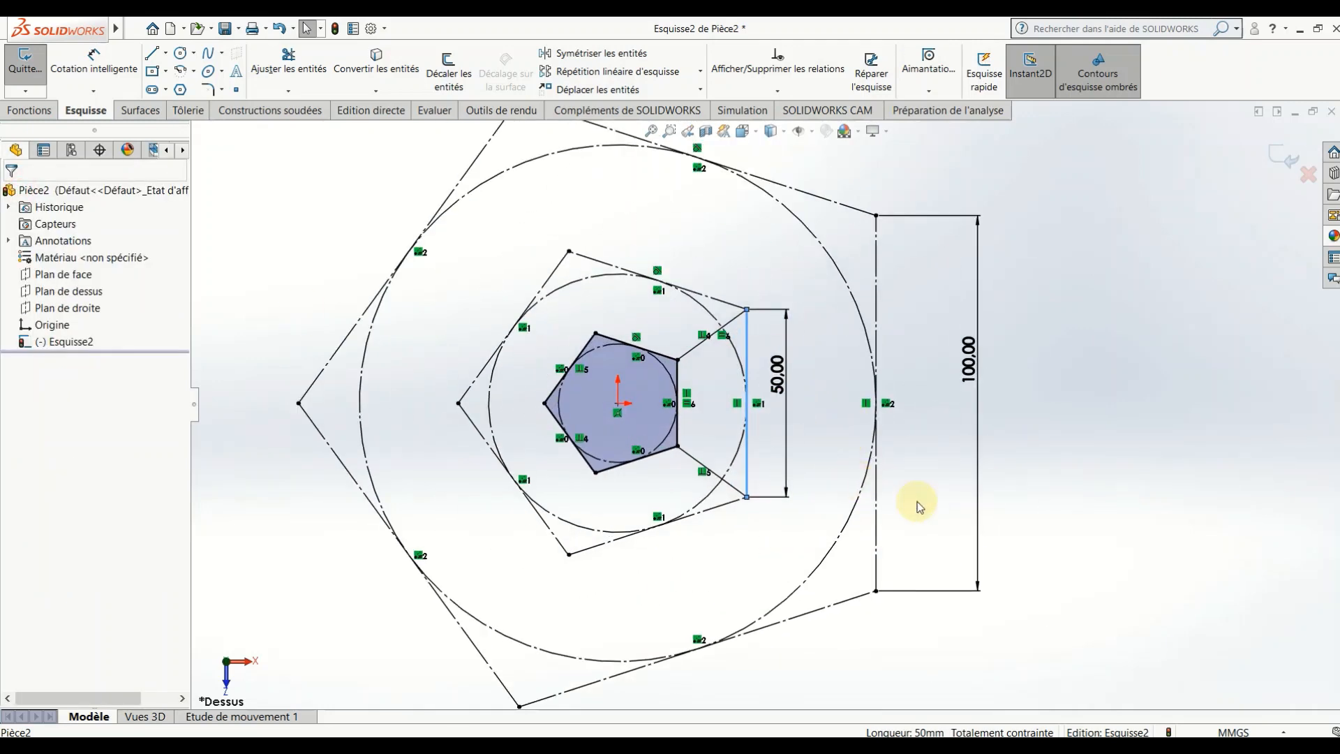
scroll(1027, 441, "down", 3)
scroll(969, 432, "down", 1)
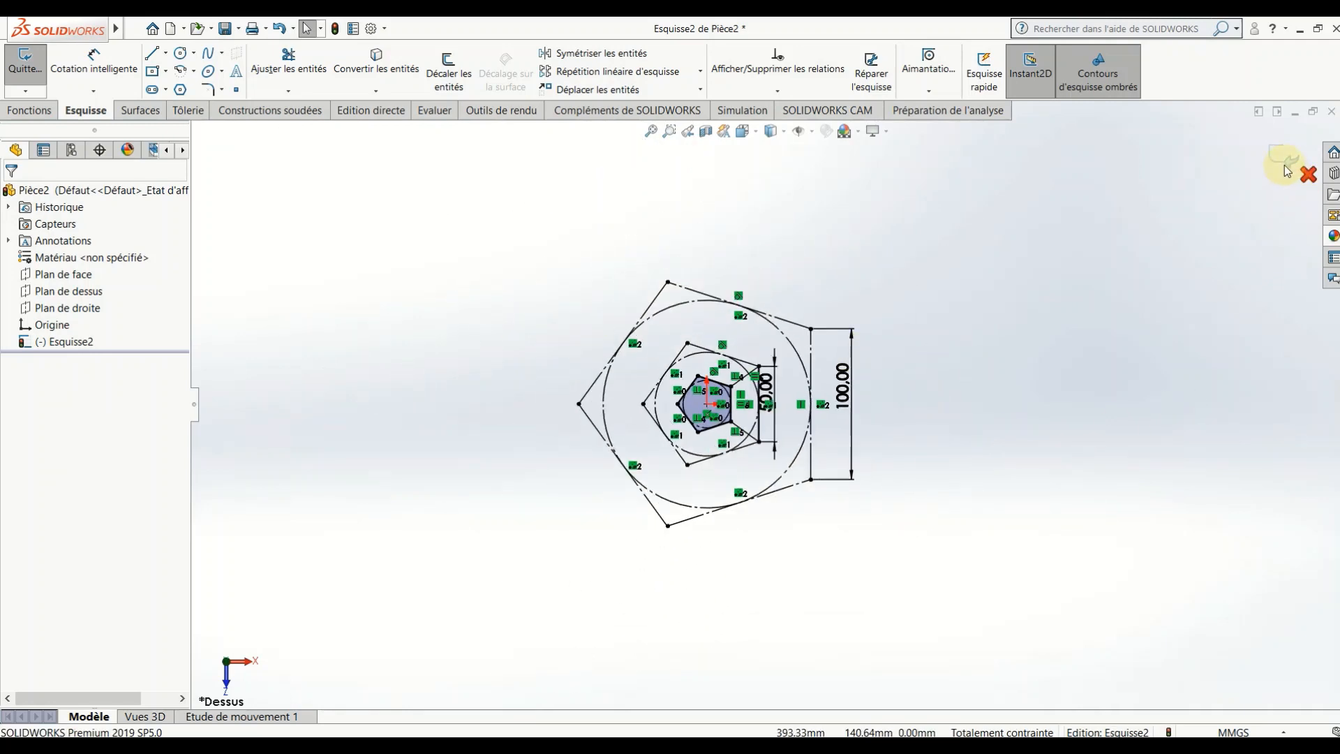
left_click(1279, 162)
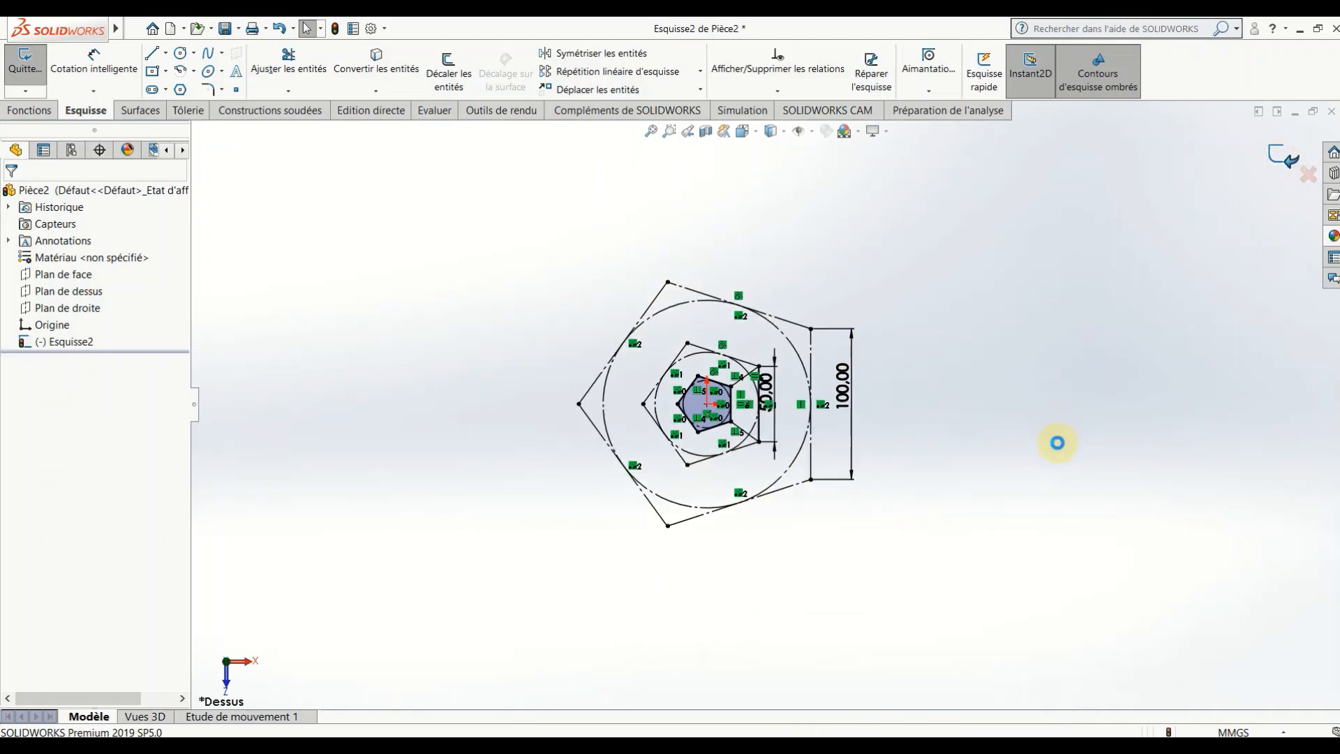
- Start a new sketch on the front plane and switch to the front view
mouse_move(948, 493)
middle_mouse_down()
mouse_move(868, 503)
mouse_move(845, 444)
mouse_move(846, 329)
mouse_move(834, 370)
middle_mouse_up()
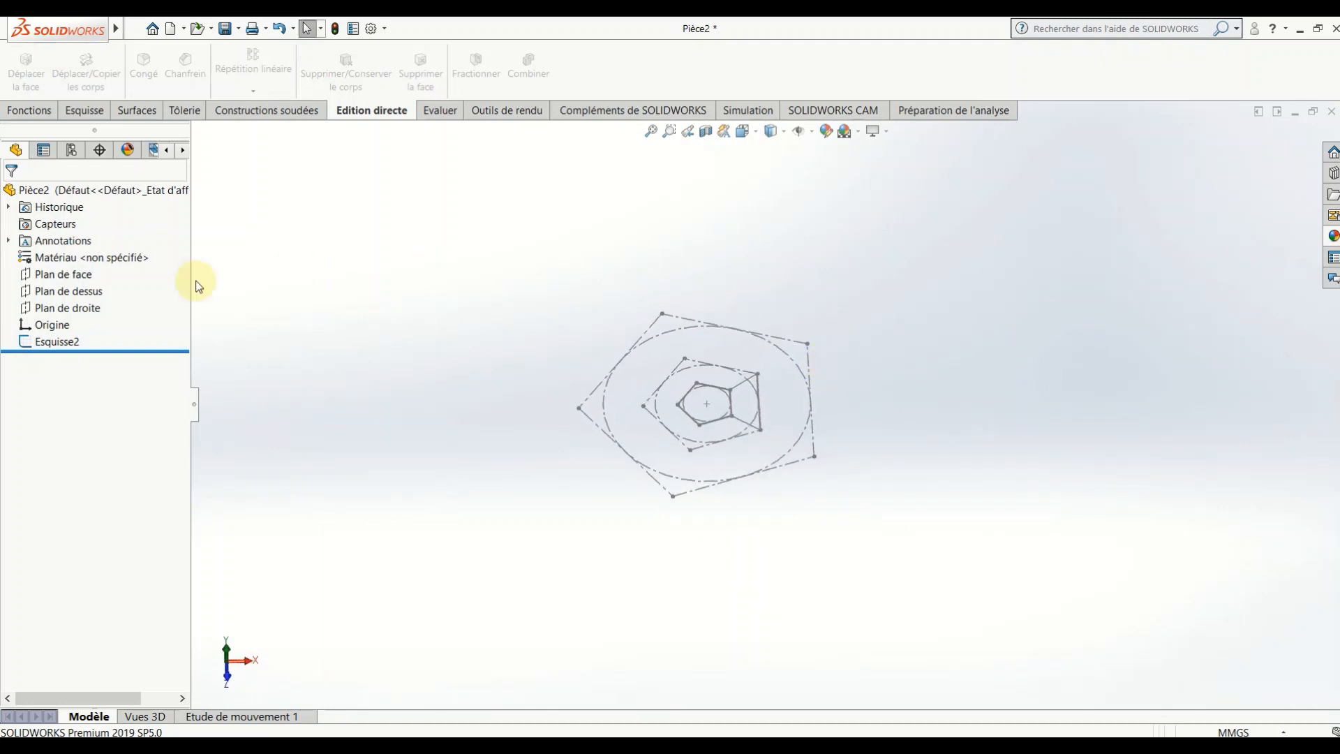
left_click(80, 274)
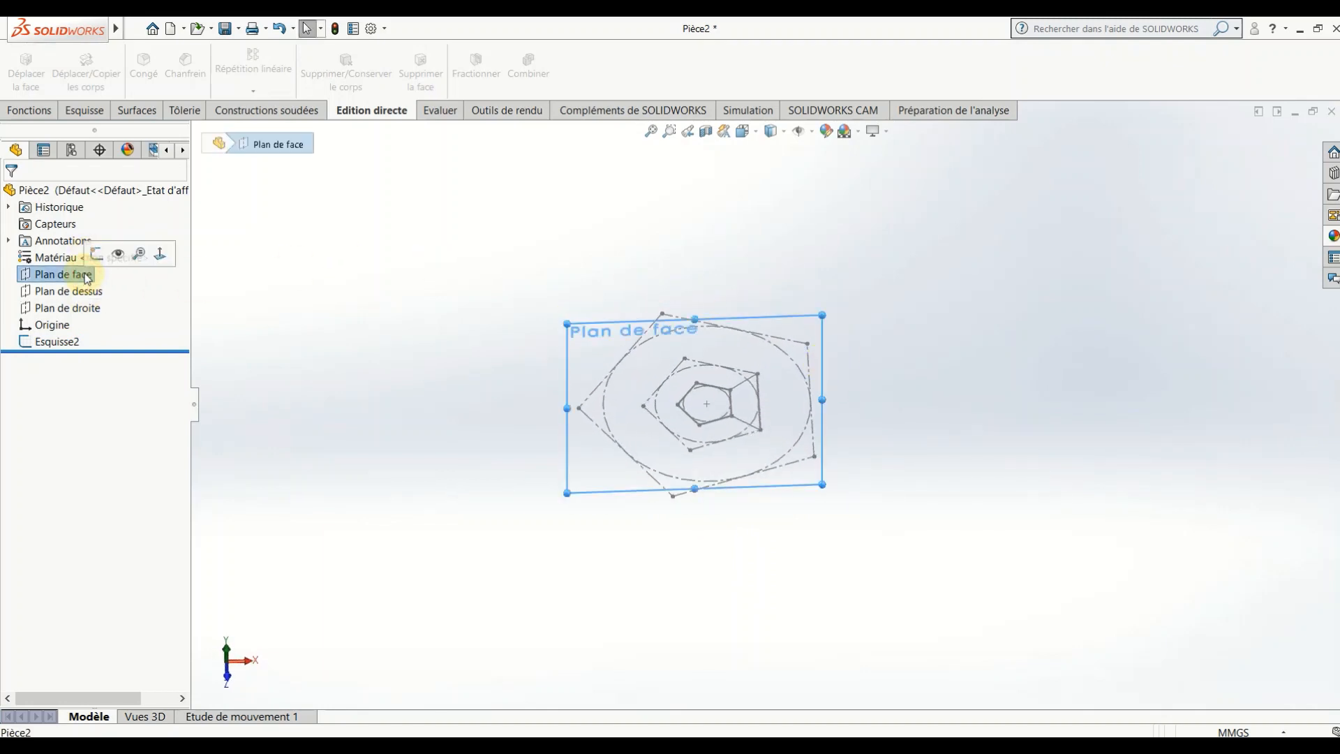
left_click(94, 255)
left_click(744, 131)
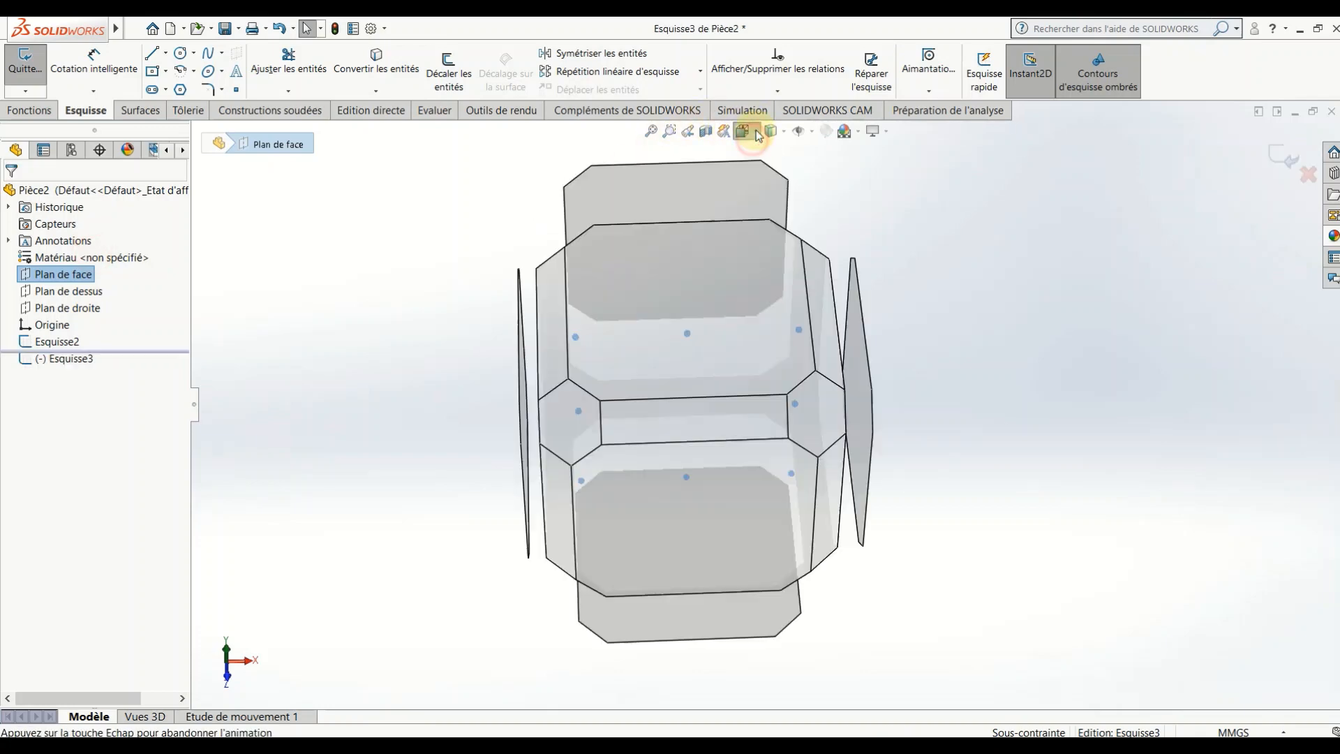
left_click(814, 186)
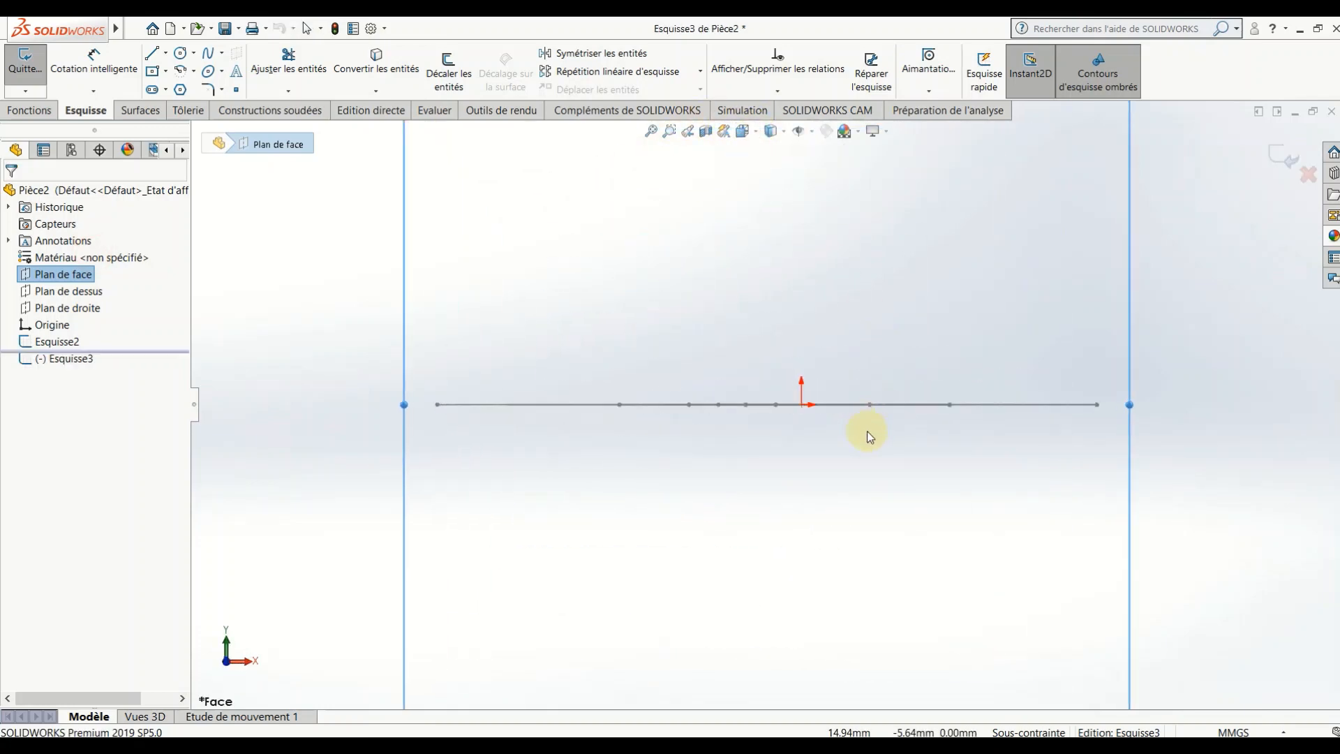
- Draw a vertical construction line up from near the outer pentagon's vertical side, then a slanted one about 74 mm long down to near the middle pentagon's
scroll(928, 308, "down", 3)
left_click(165, 53)
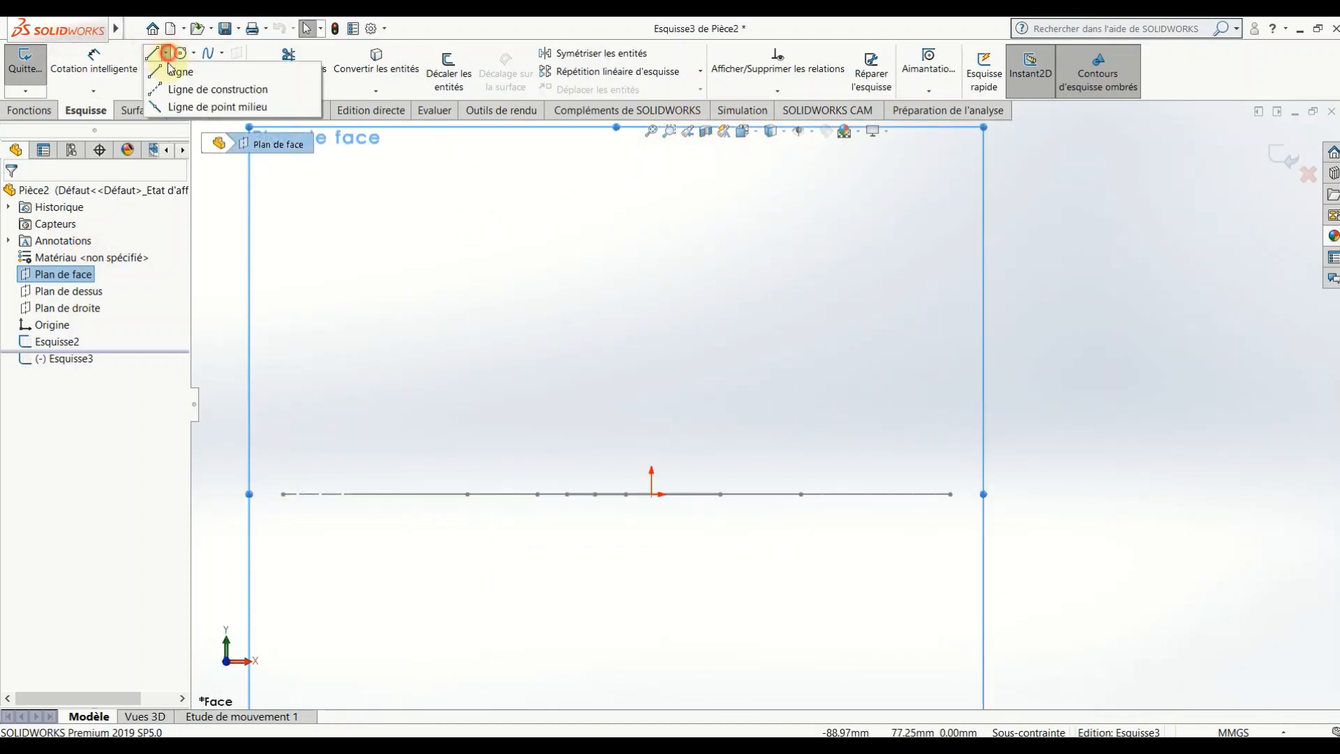
left_click(182, 90)
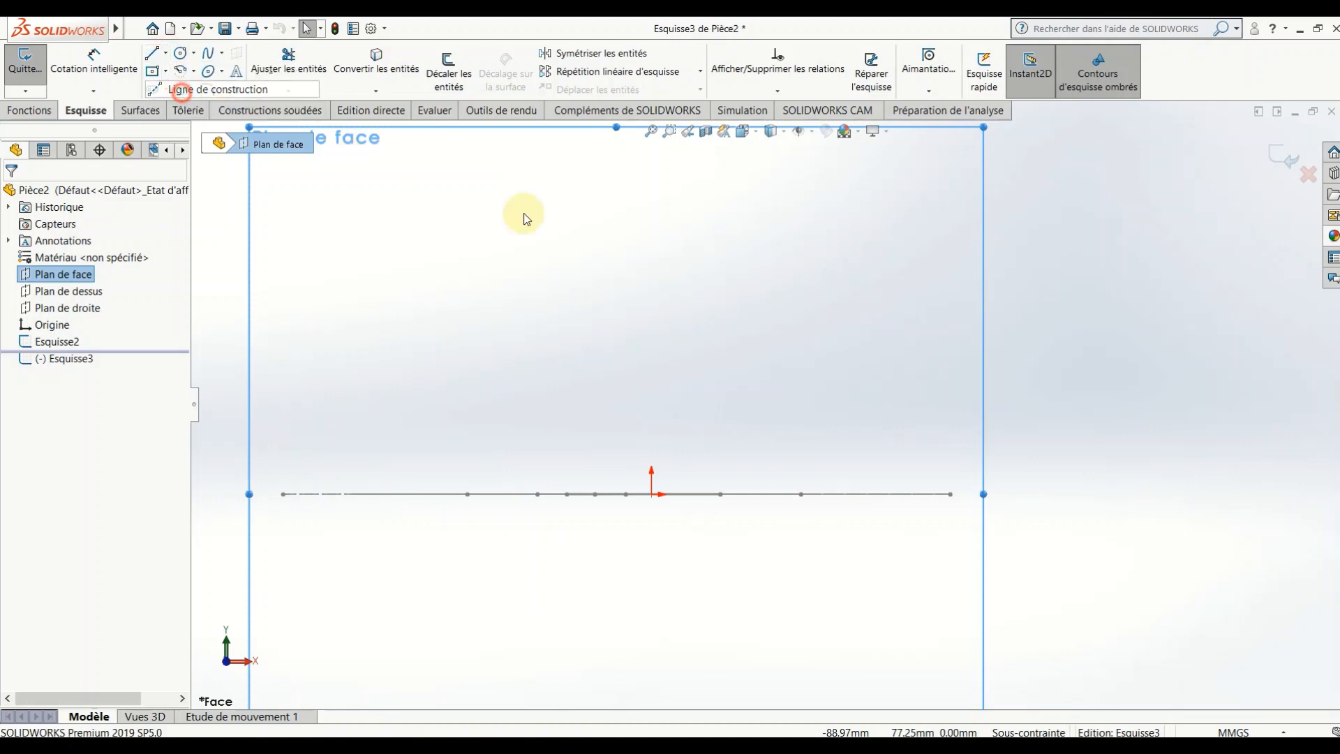
left_click(952, 488)
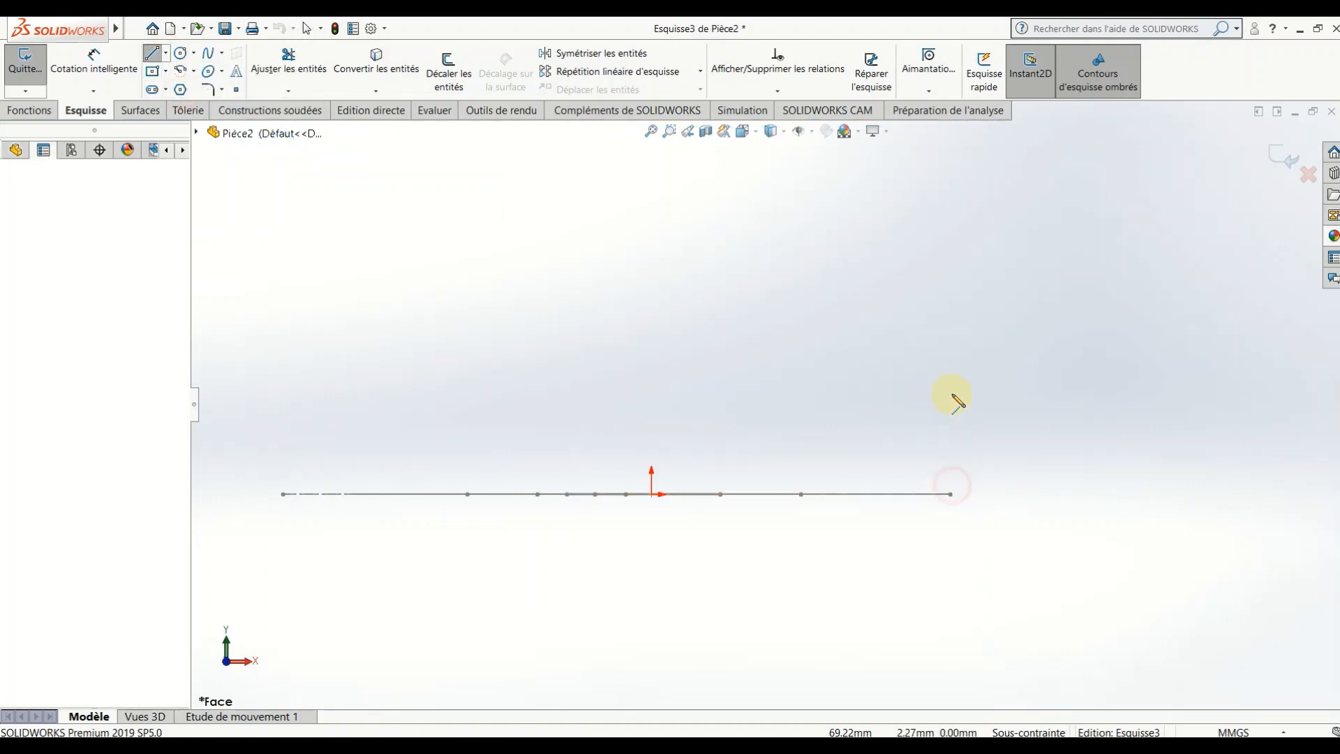
left_click(952, 198)
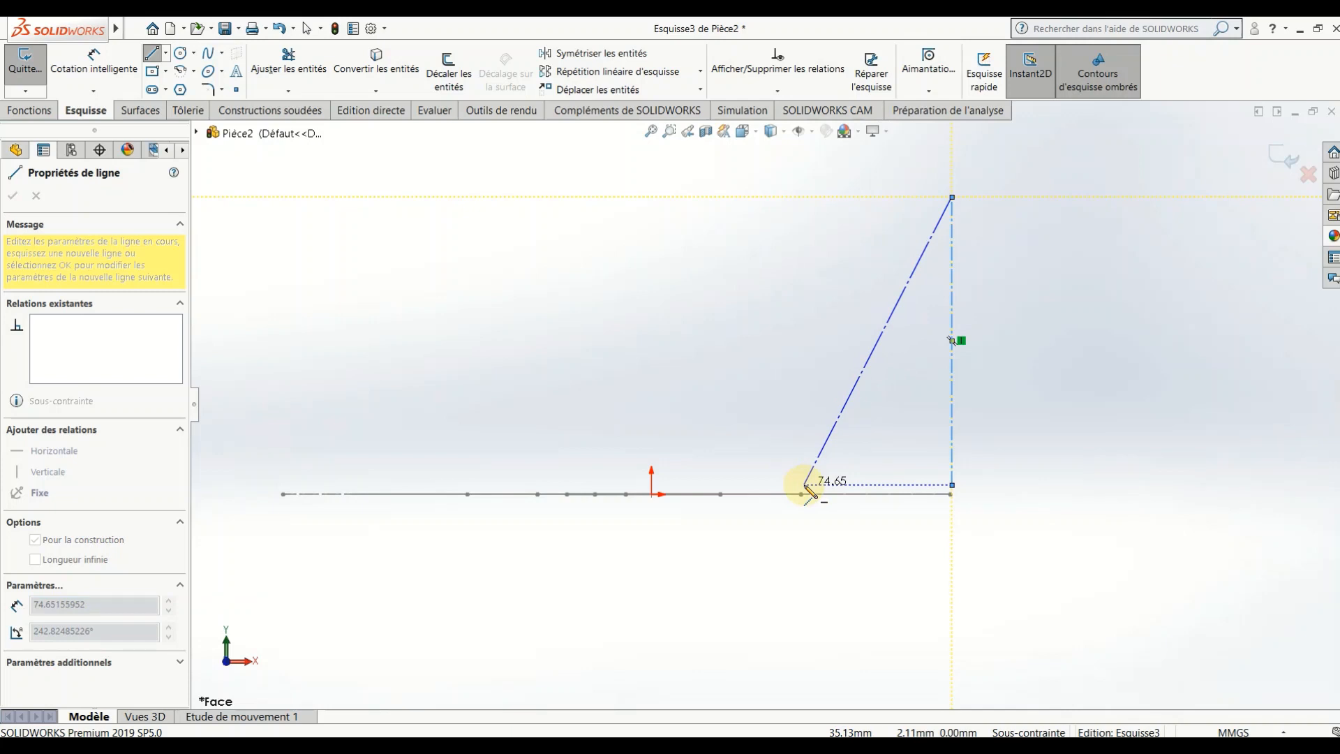
mouse_move(810, 474)
middle_mouse_down()
mouse_move(784, 539)
mouse_move(811, 548)
mouse_move(807, 515)
middle_mouse_up()
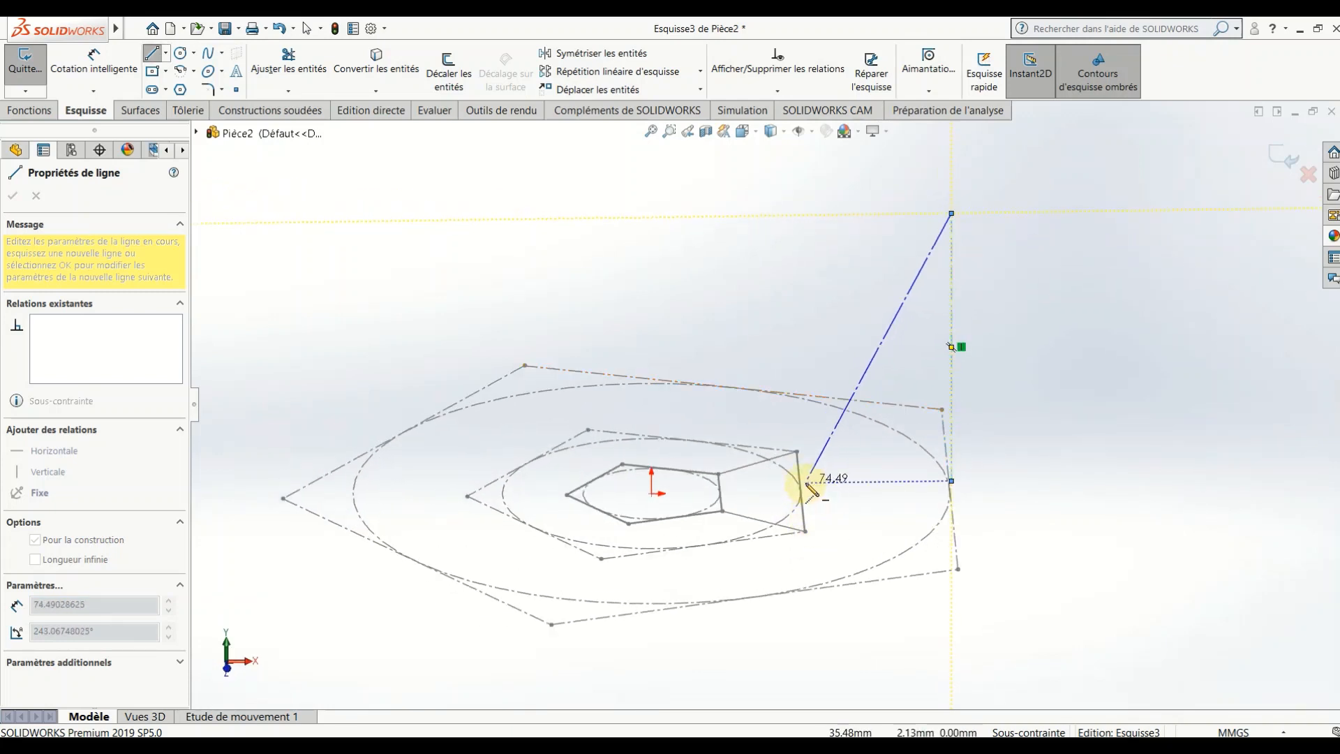
left_click(806, 483)
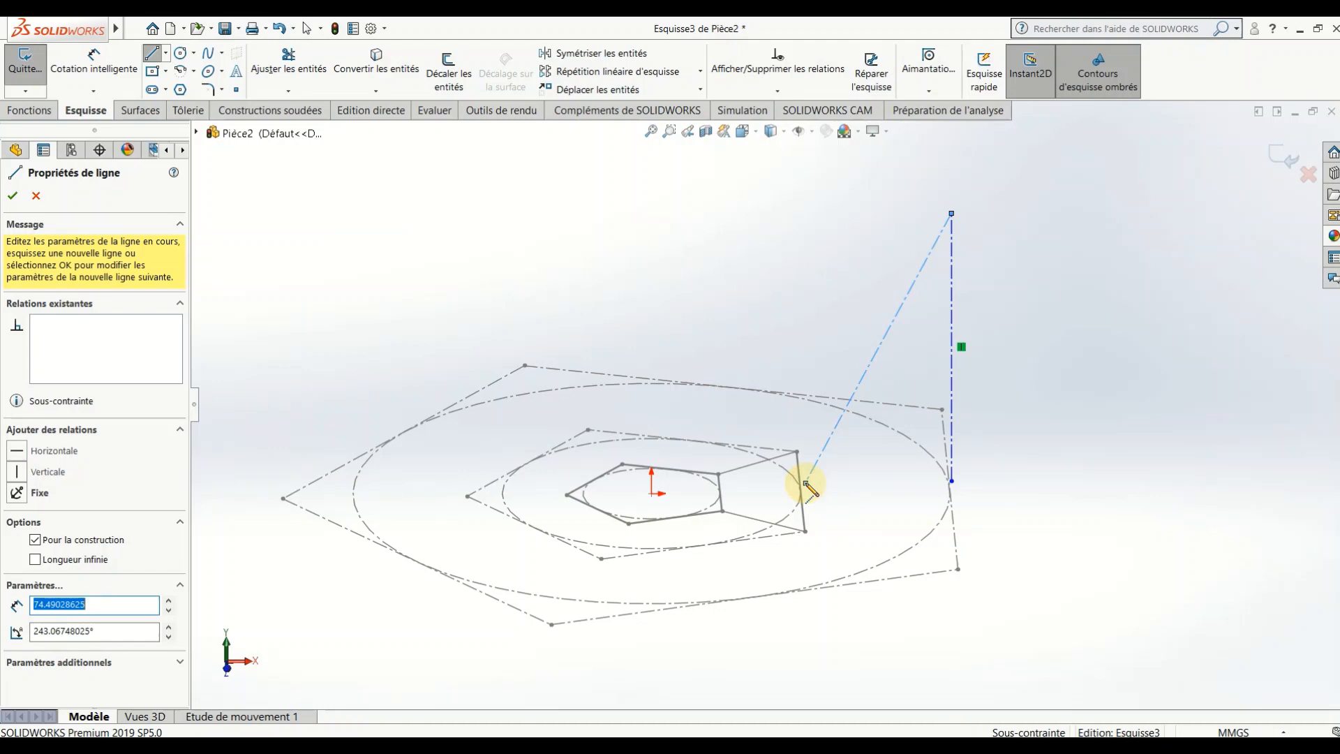
key("Escape")
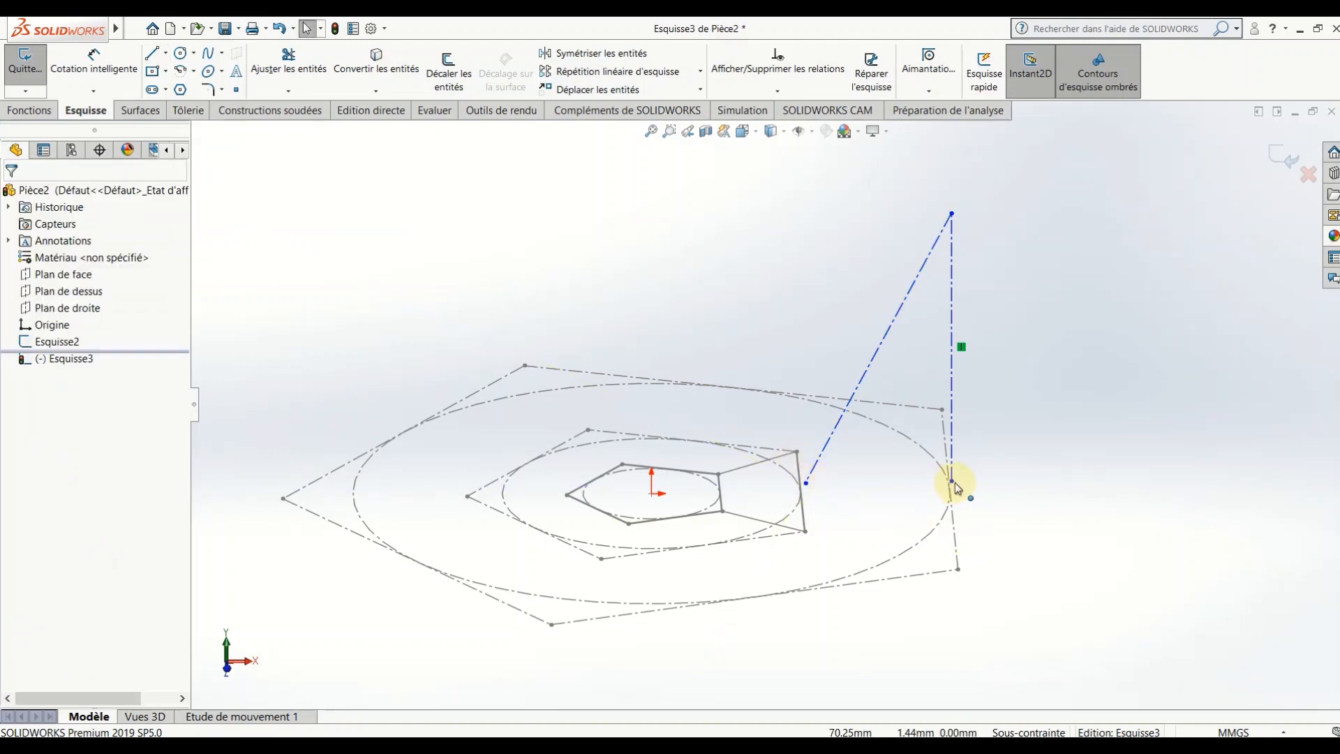
- Add a pierce relation between the vertical construction line's lower endpoint and the outer pentagon's vertical side
left_click(954, 483)
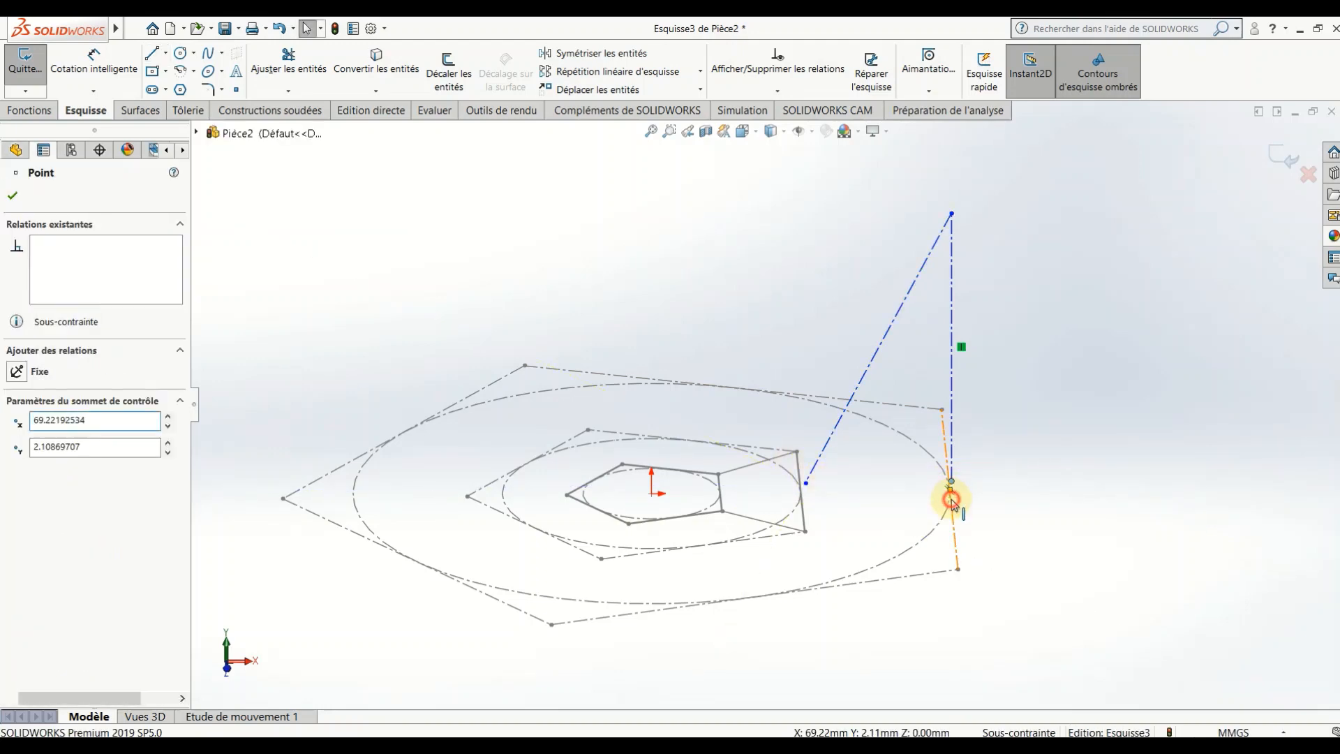
left_click(952, 502, "ctrl")
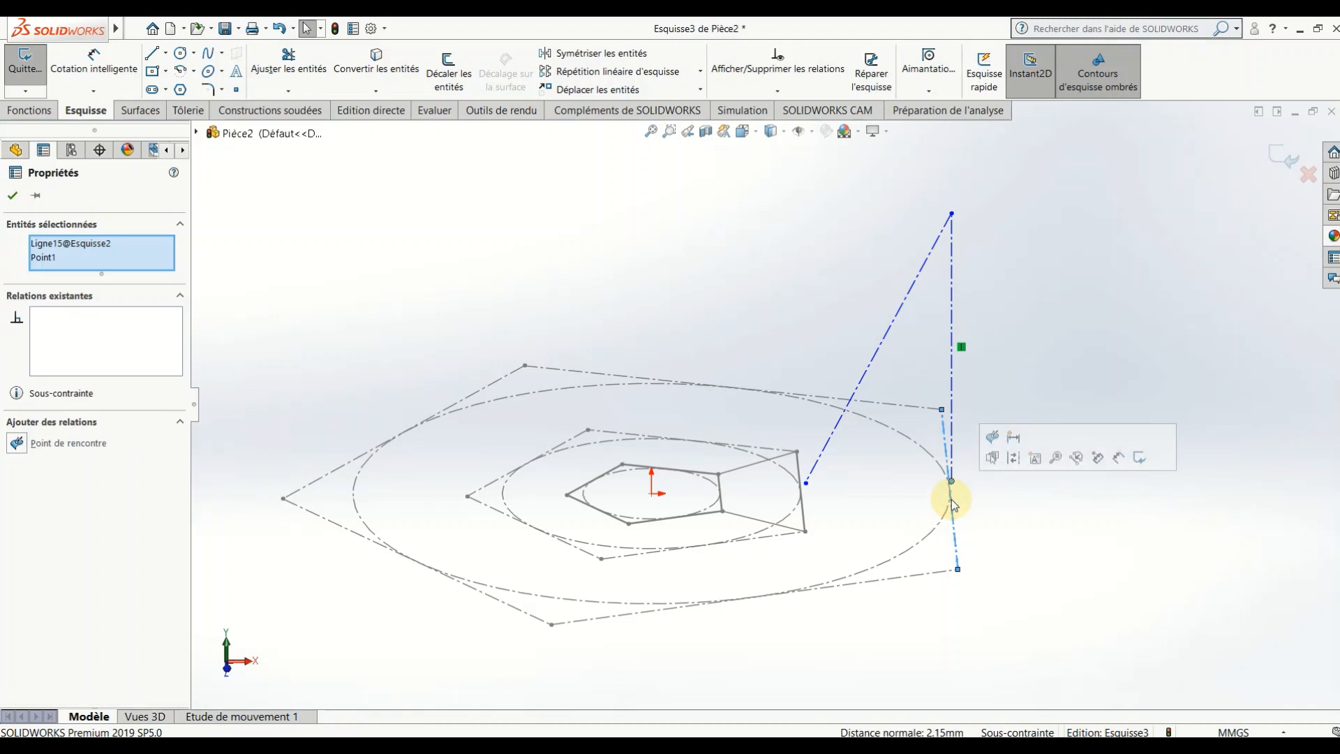
left_click(17, 442)
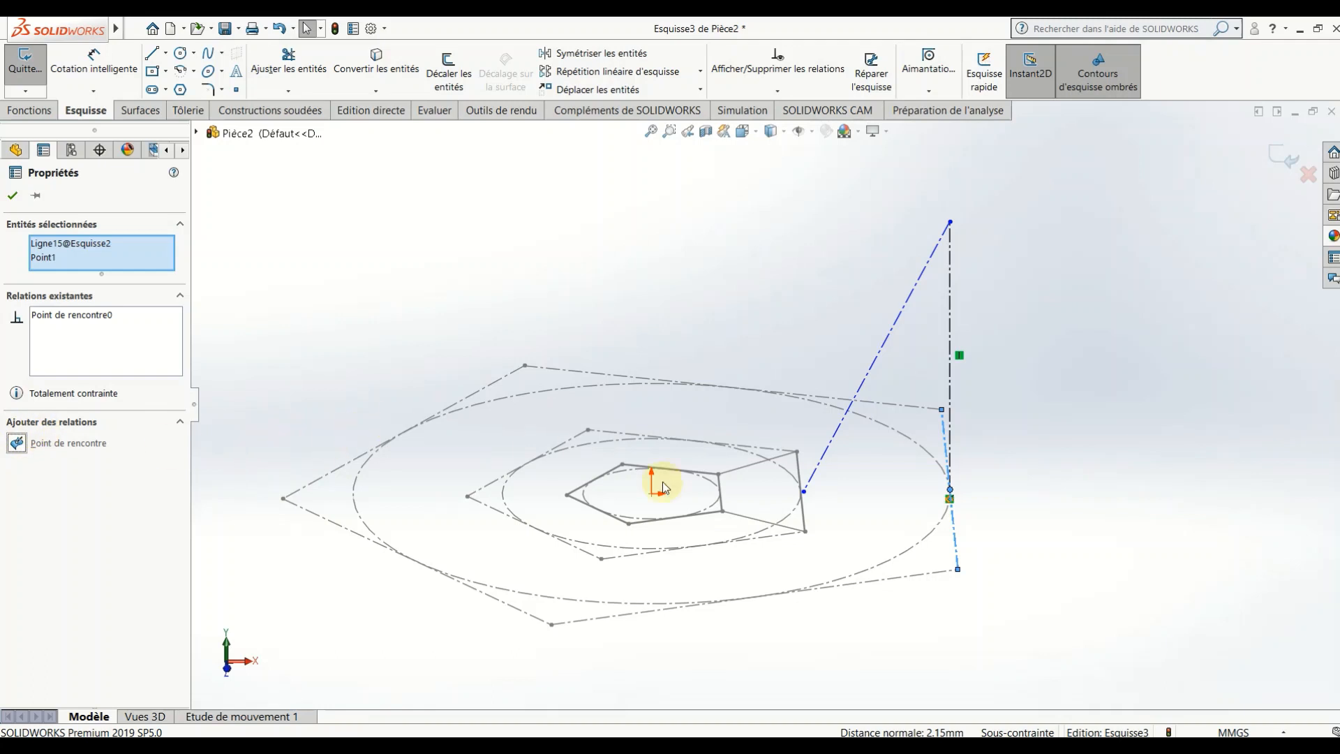
- Add a pierce relation between the slanted construction line's lower endpoint and the middle pentagon's vertical side
left_click(805, 495)
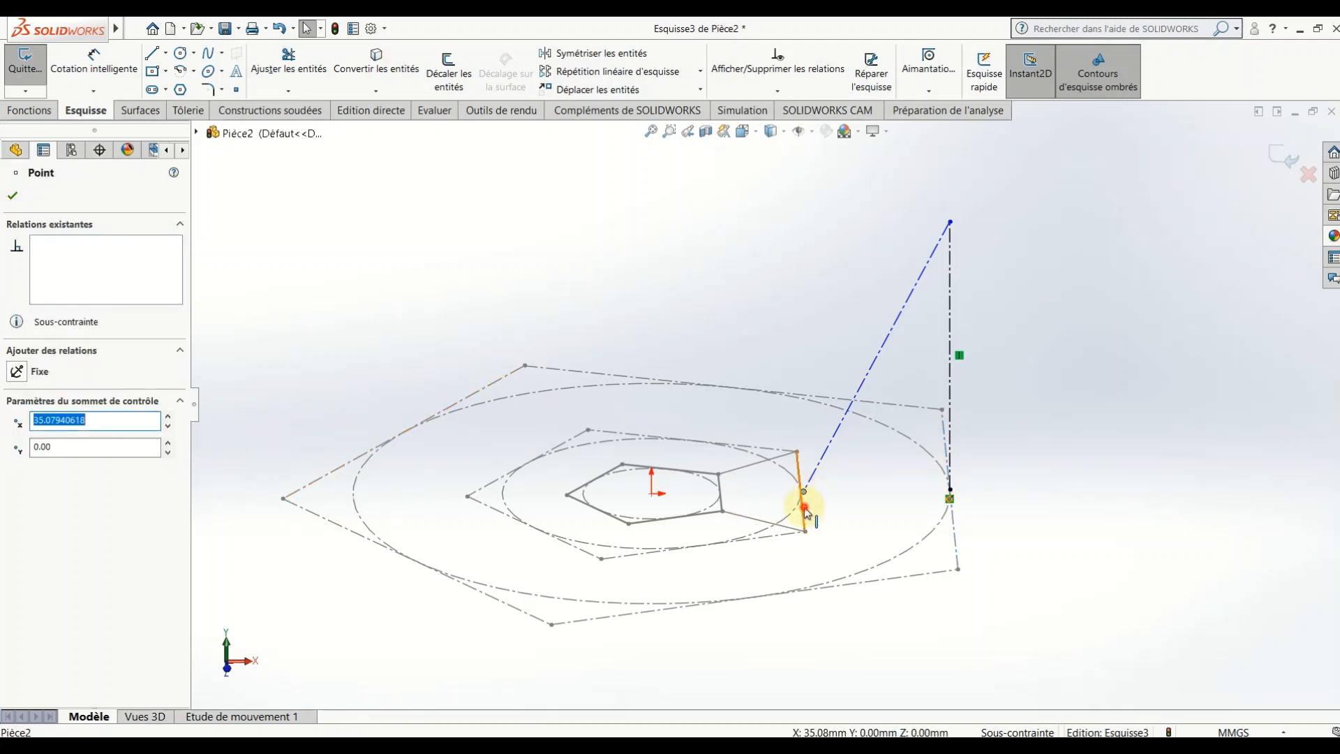
left_click(804, 513, "ctrl")
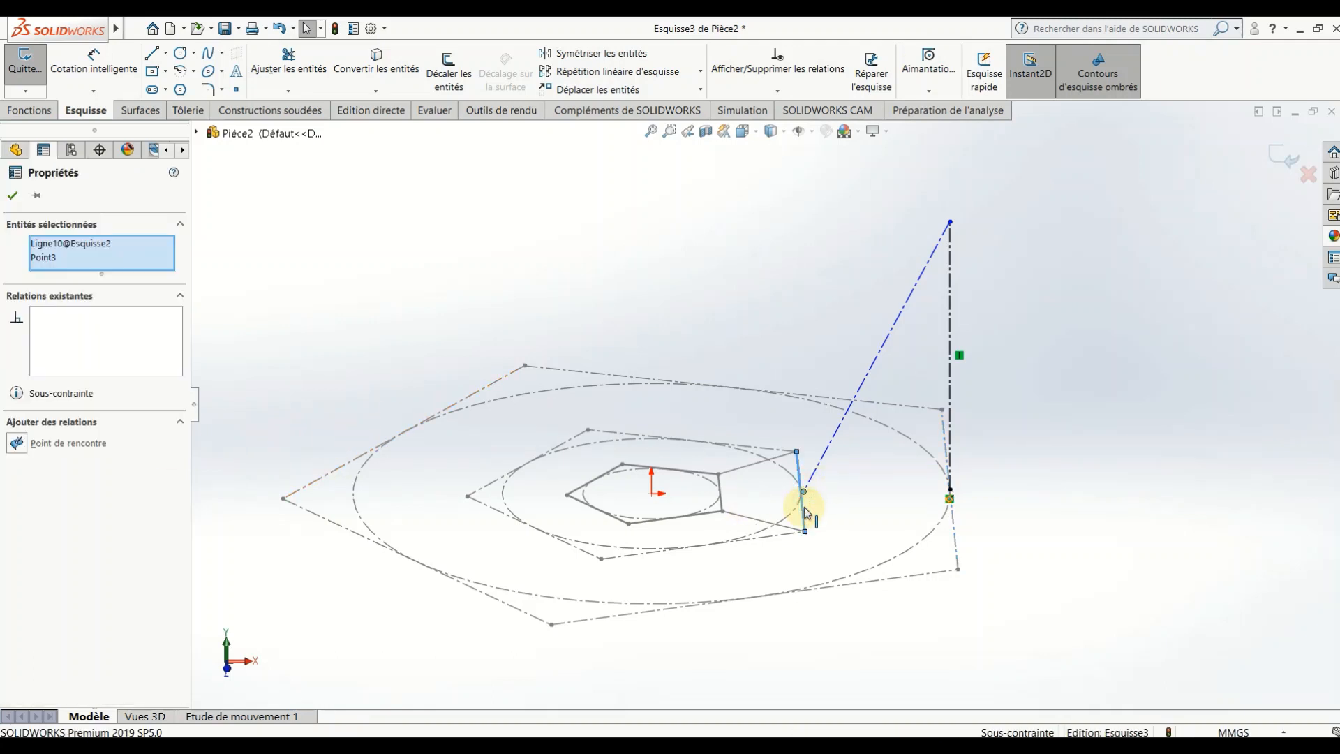
left_click(16, 444)
left_click(12, 198)
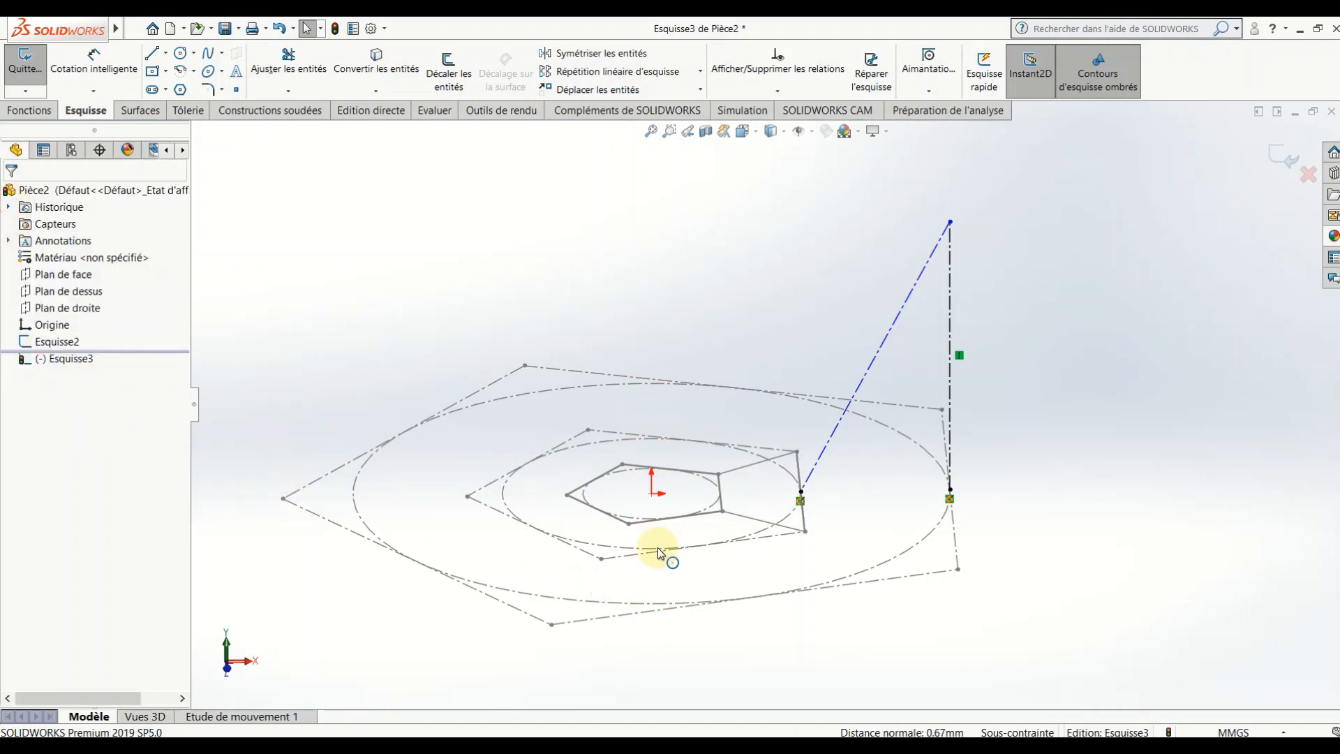
scroll(1032, 479, "up", 5)
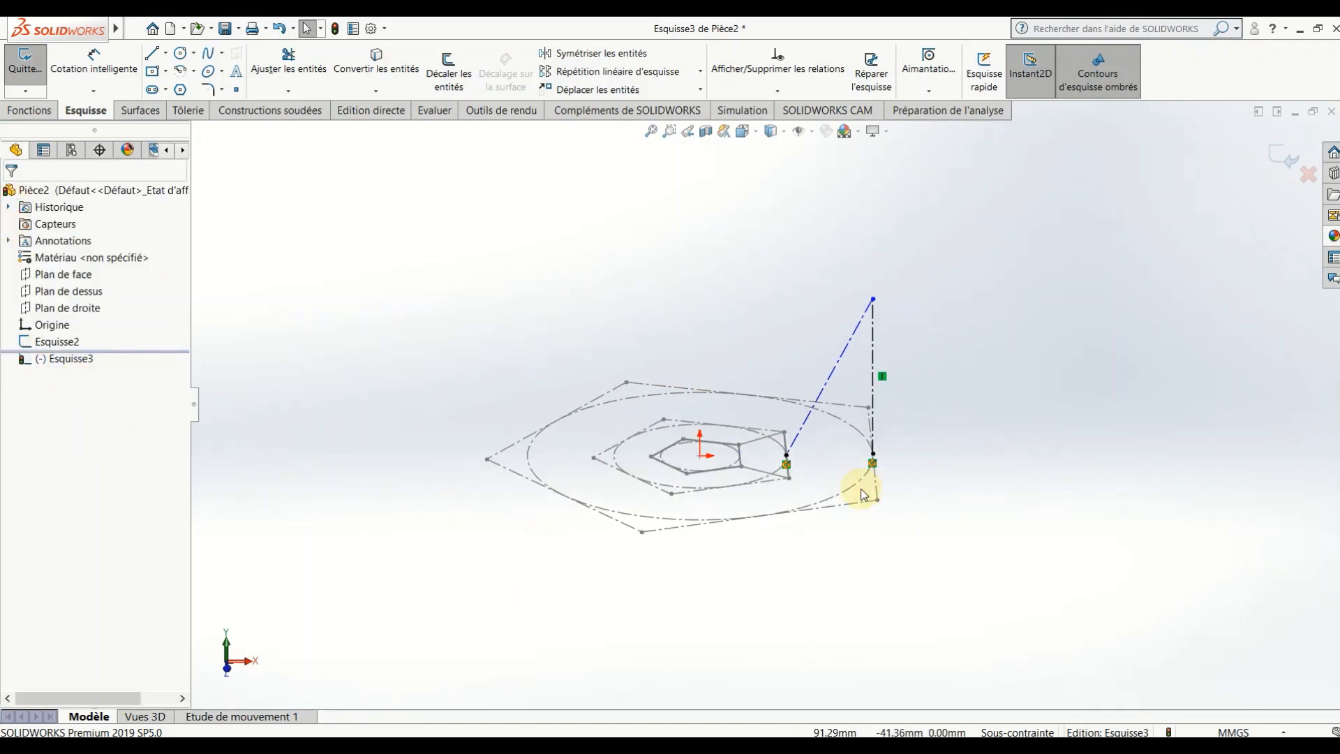
left_click(181, 91)
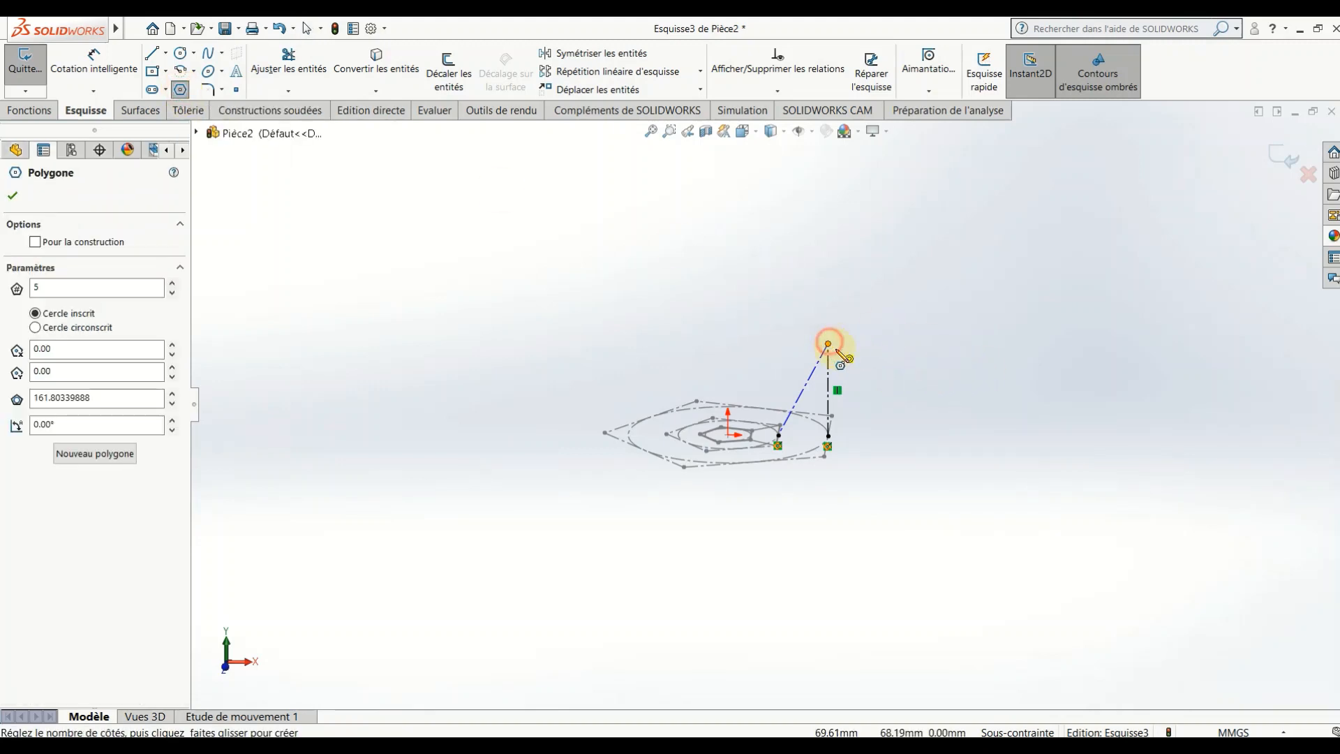
mouse_move(829, 345)
left_mouse_down()
mouse_move(810, 394)
mouse_move(111, 315)
mouse_move(274, 328)
left_mouse_up()
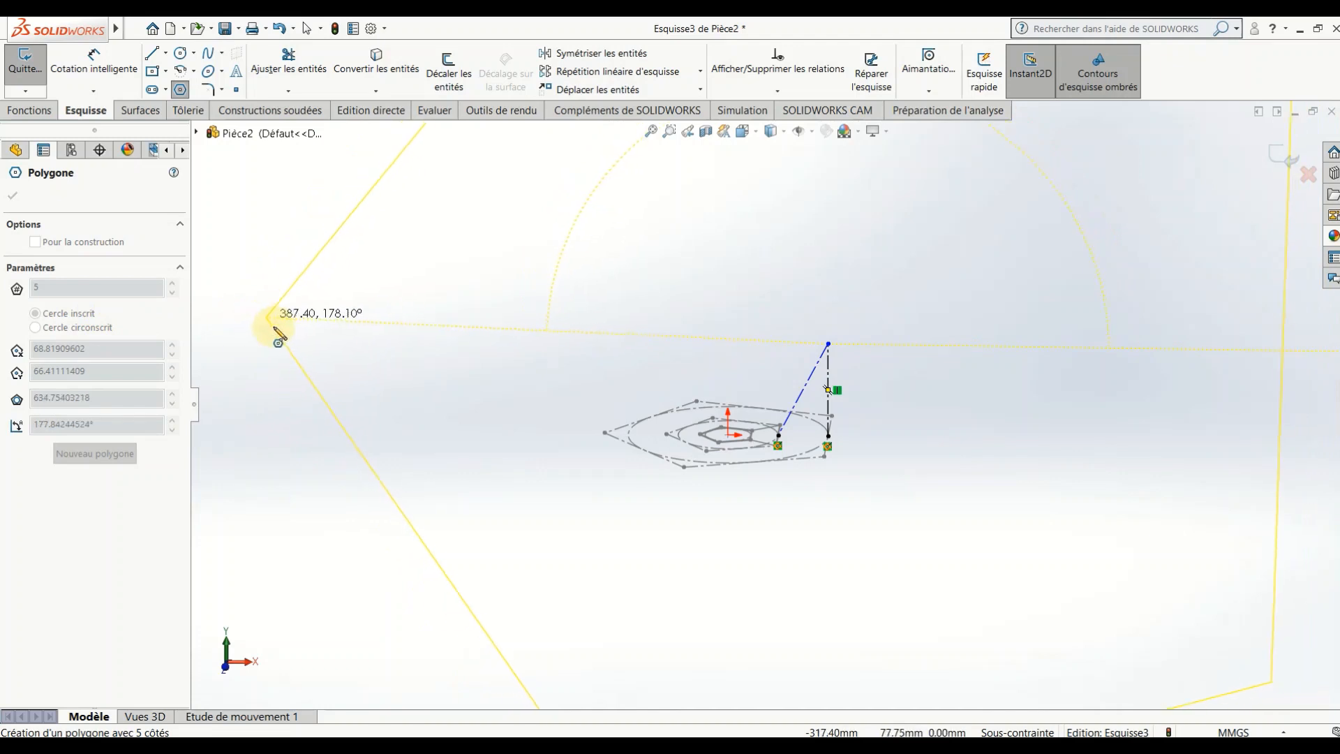
key("Escape")
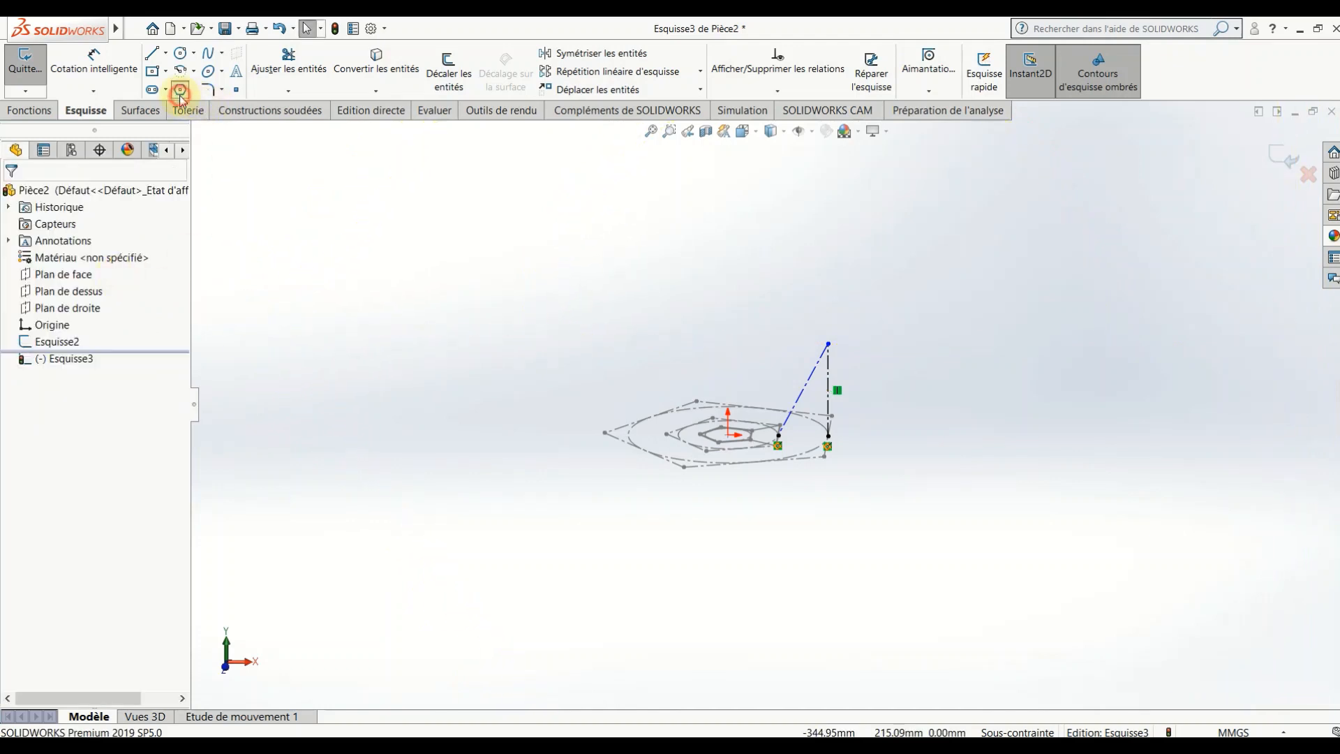
- Draw a 6-sided polygon with an inscribed circle about 123 mm in diameter, centred on the construction lines' shared upper endpoint
left_click(180, 91)
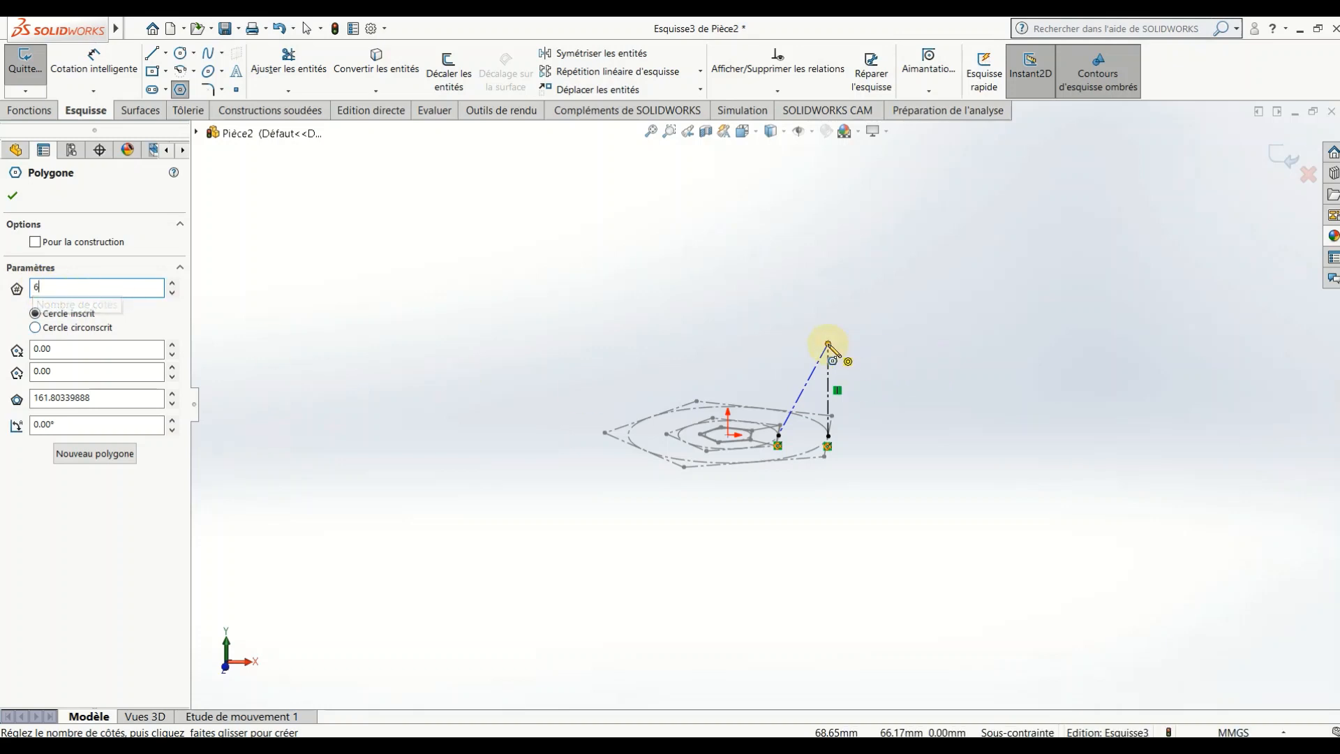
left_click_drag(829, 345, 862, 417)
scroll(849, 422, "down", 3)
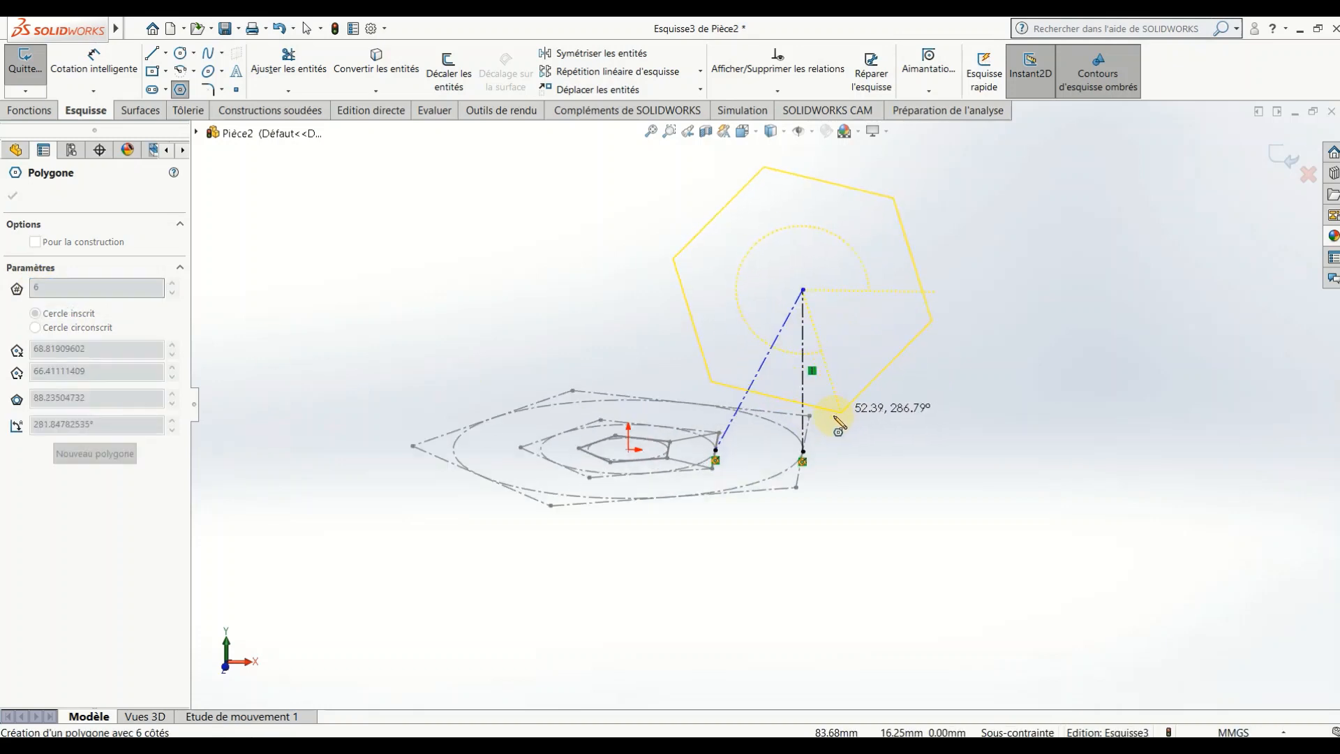
left_click(829, 461)
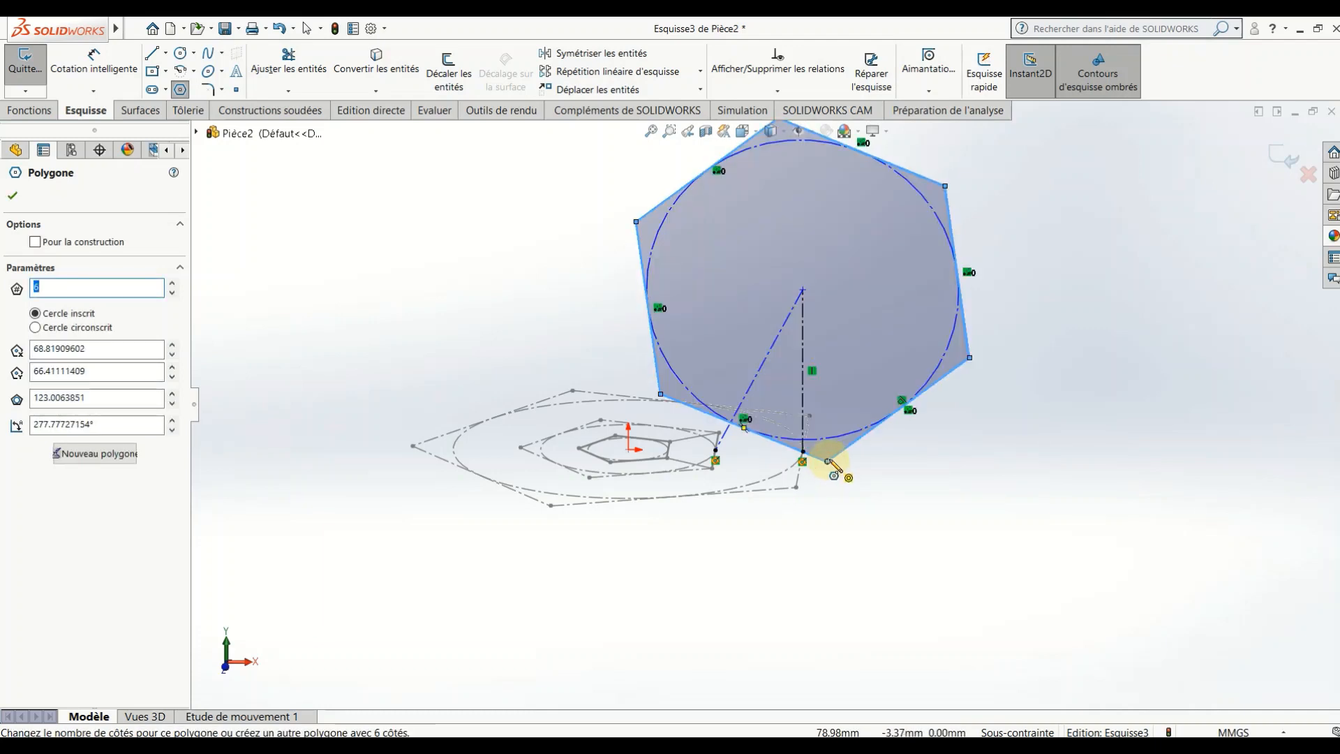
- Add a coincident relation between the midpoint of the hexagon's lower-left side and the slanted construction line's lower endpoint
key("Escape")
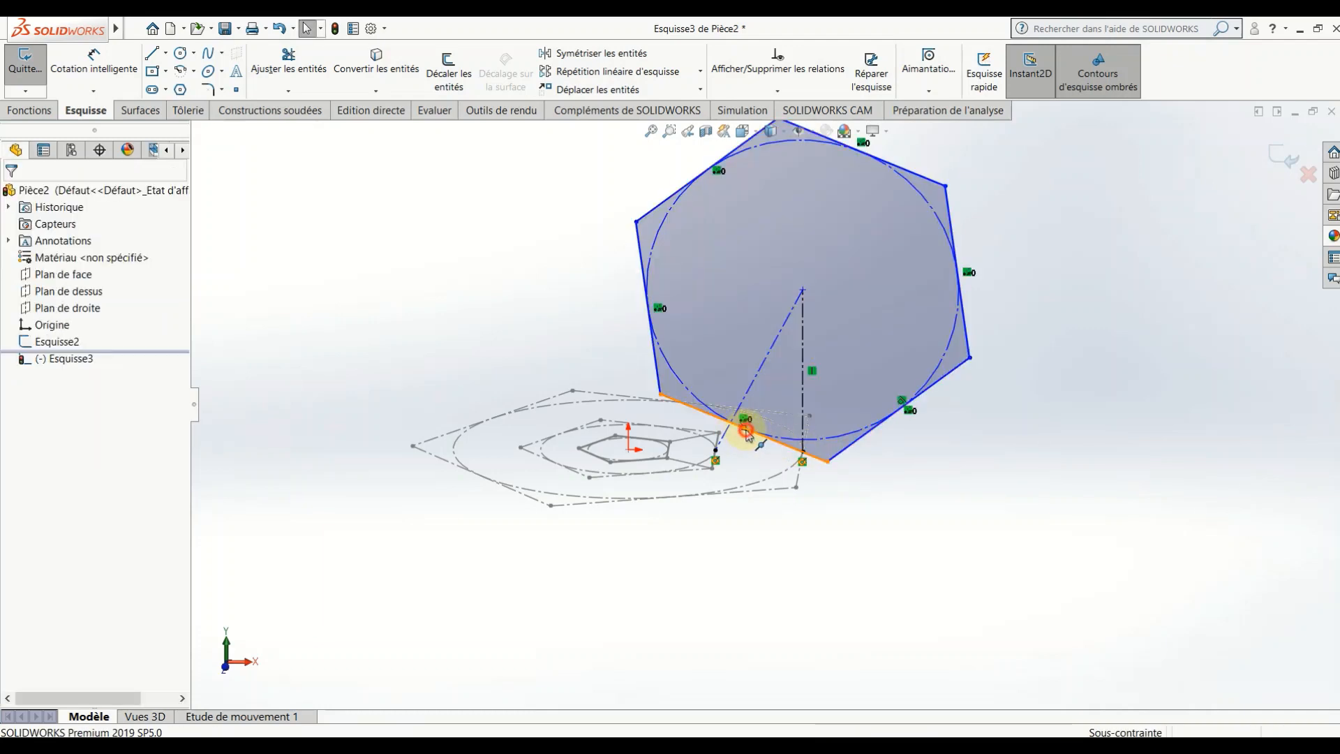
left_click(738, 428)
left_click(716, 453)
left_click(715, 455, "ctrl")
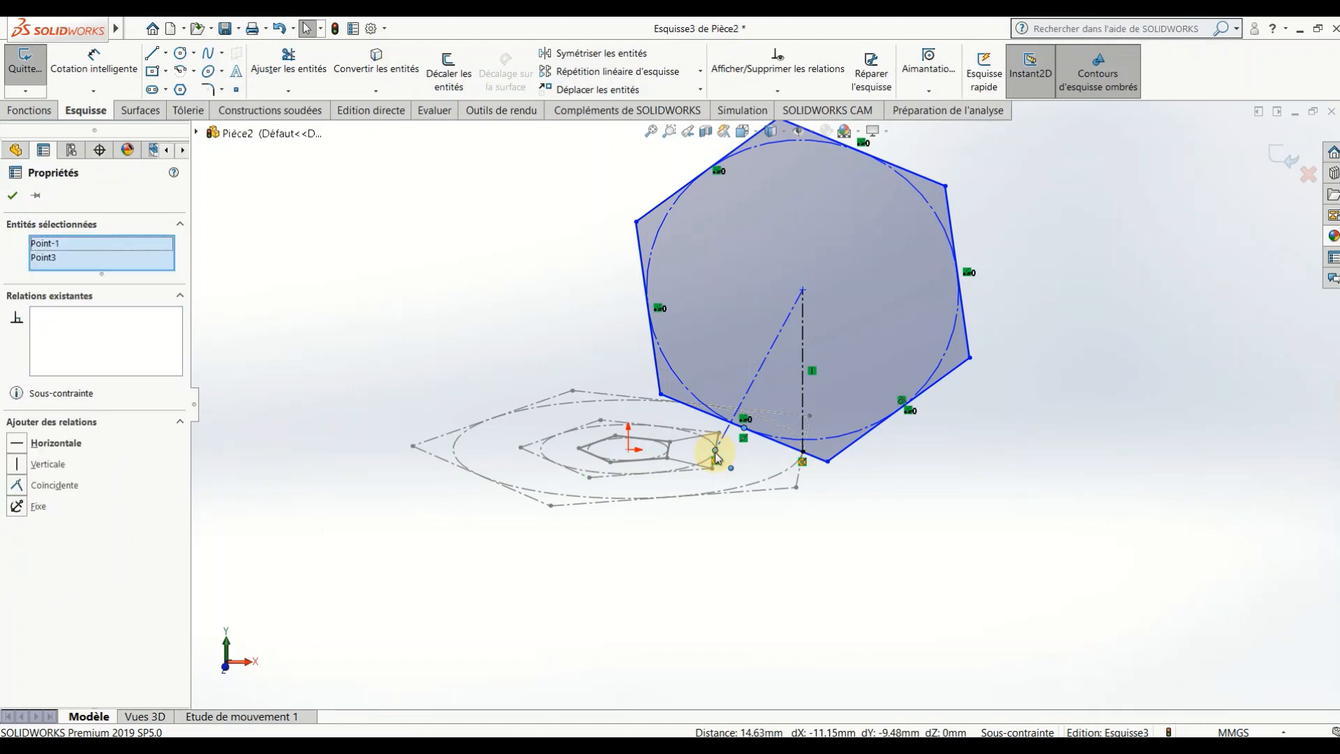
left_click(17, 485)
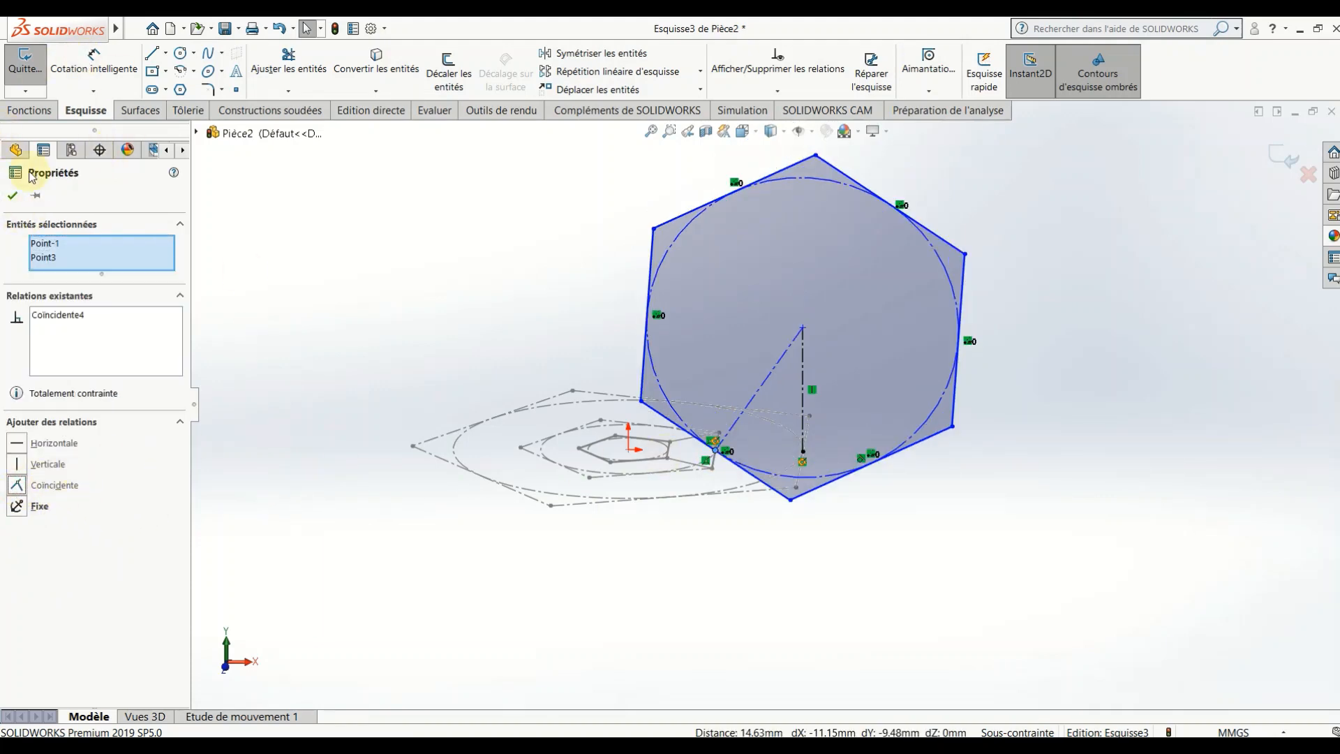
left_click(16, 196)
- Dimension the hexagon's lower-right side to 50 mm
left_click(98, 62)
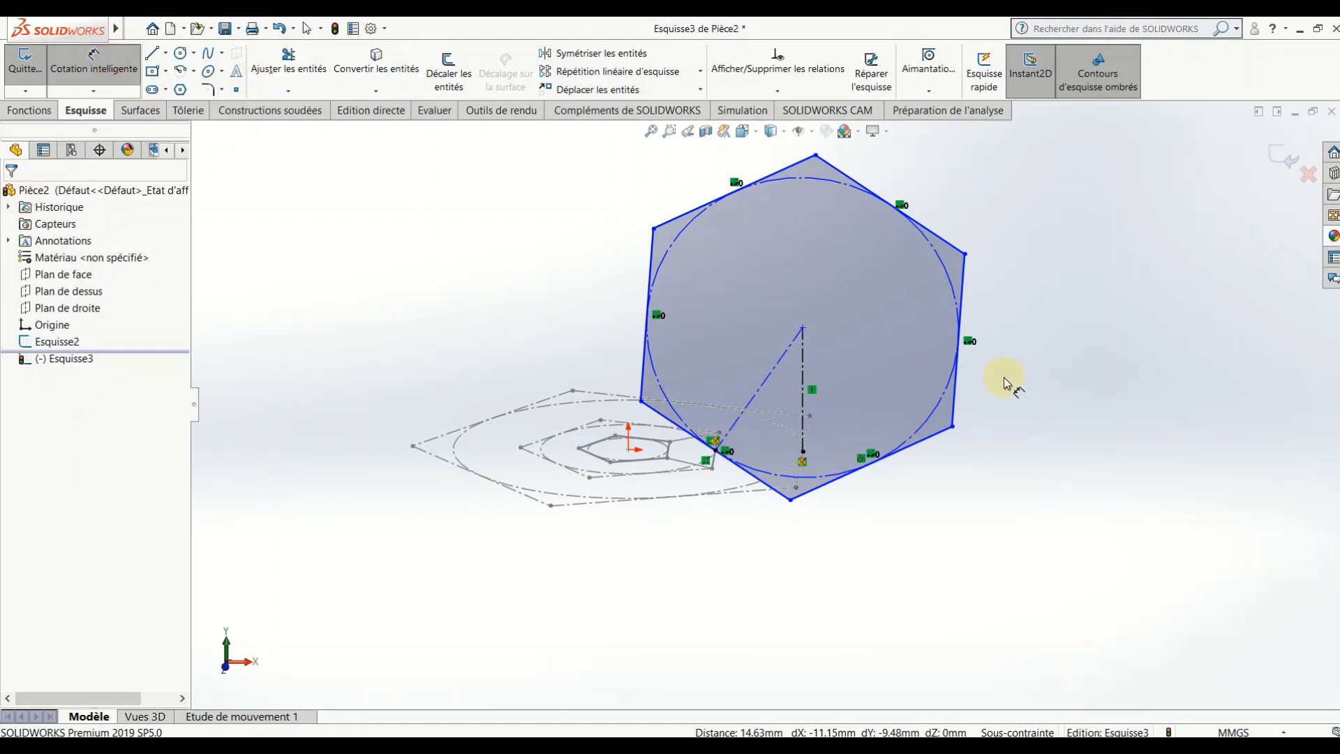
left_click(921, 440)
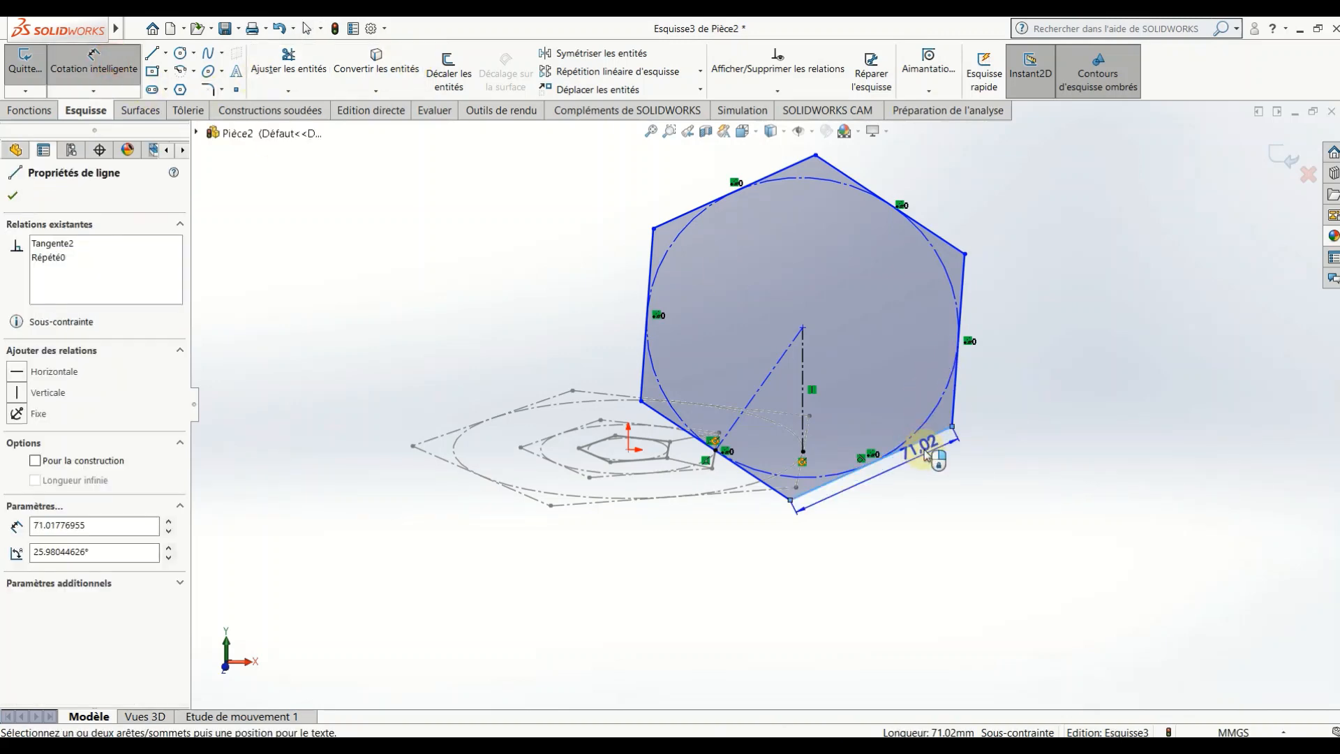
left_click(925, 455)
type("50")
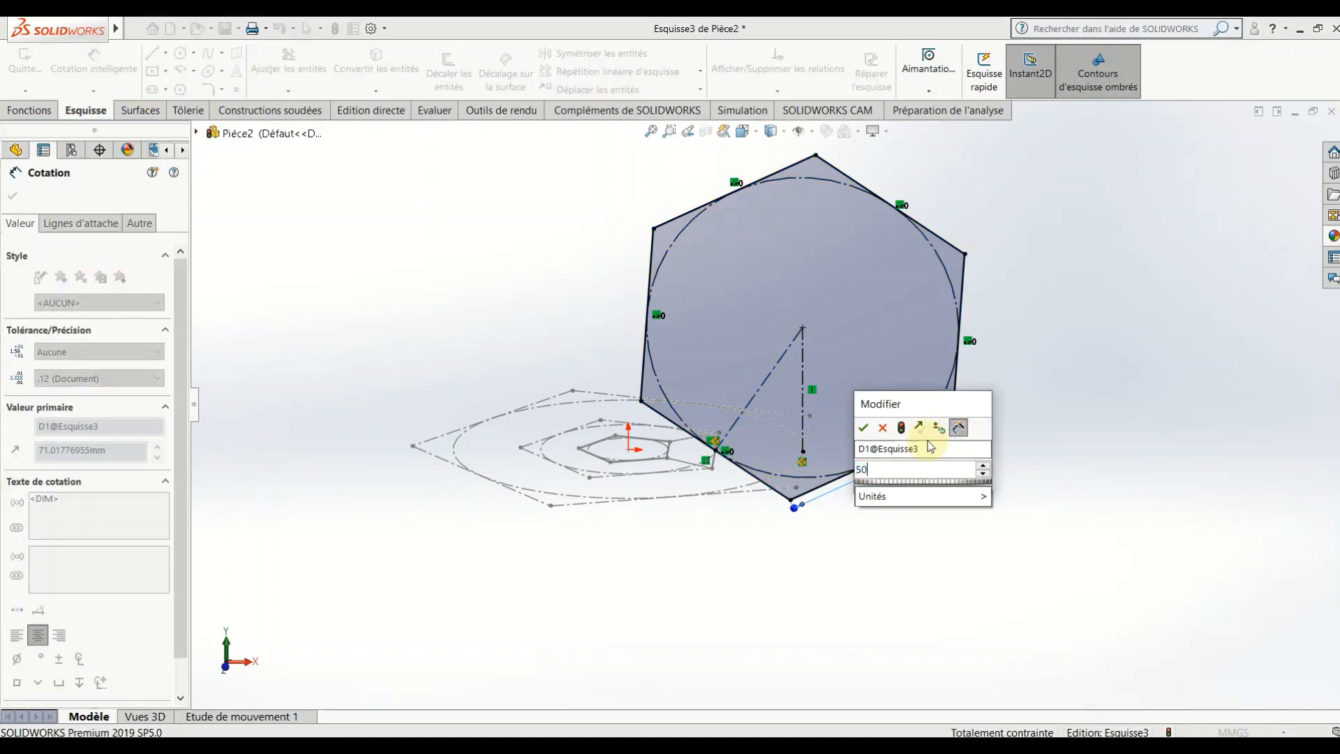
key("Return")
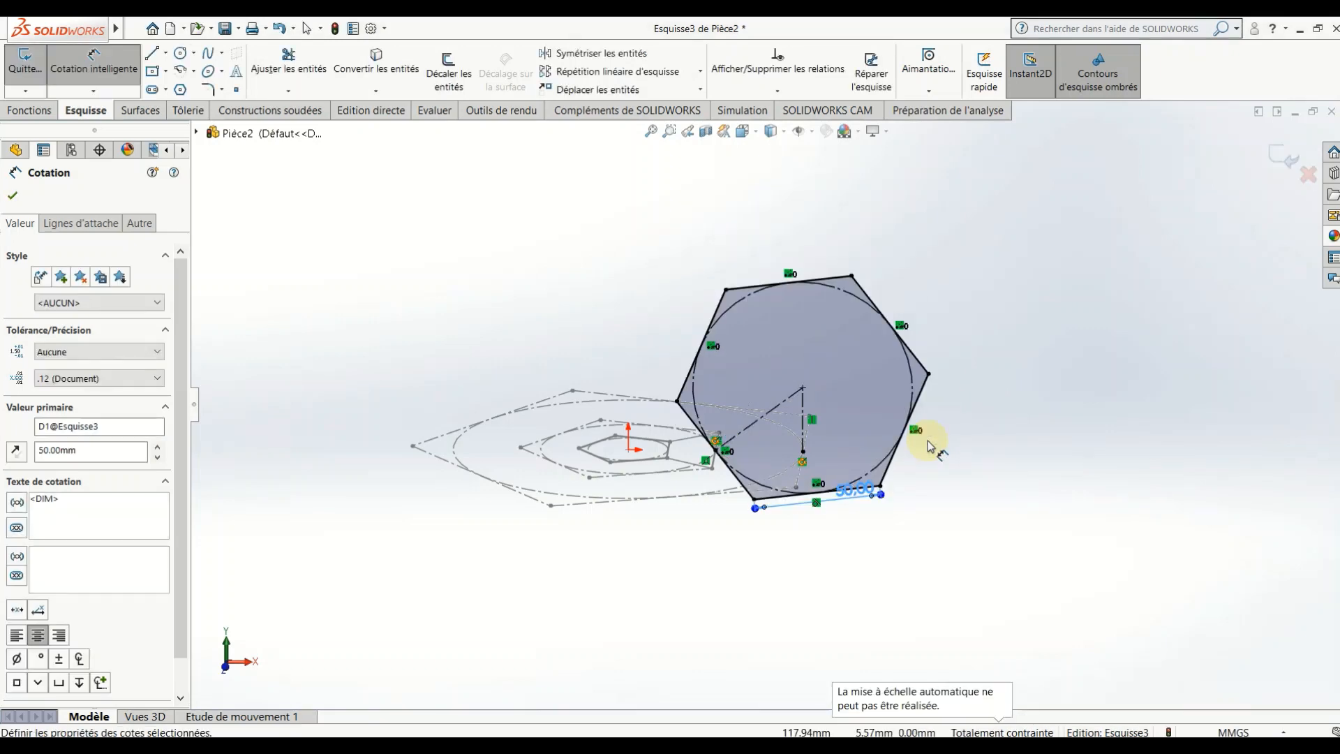
left_click(984, 467)
scroll(797, 444, "down", 4)
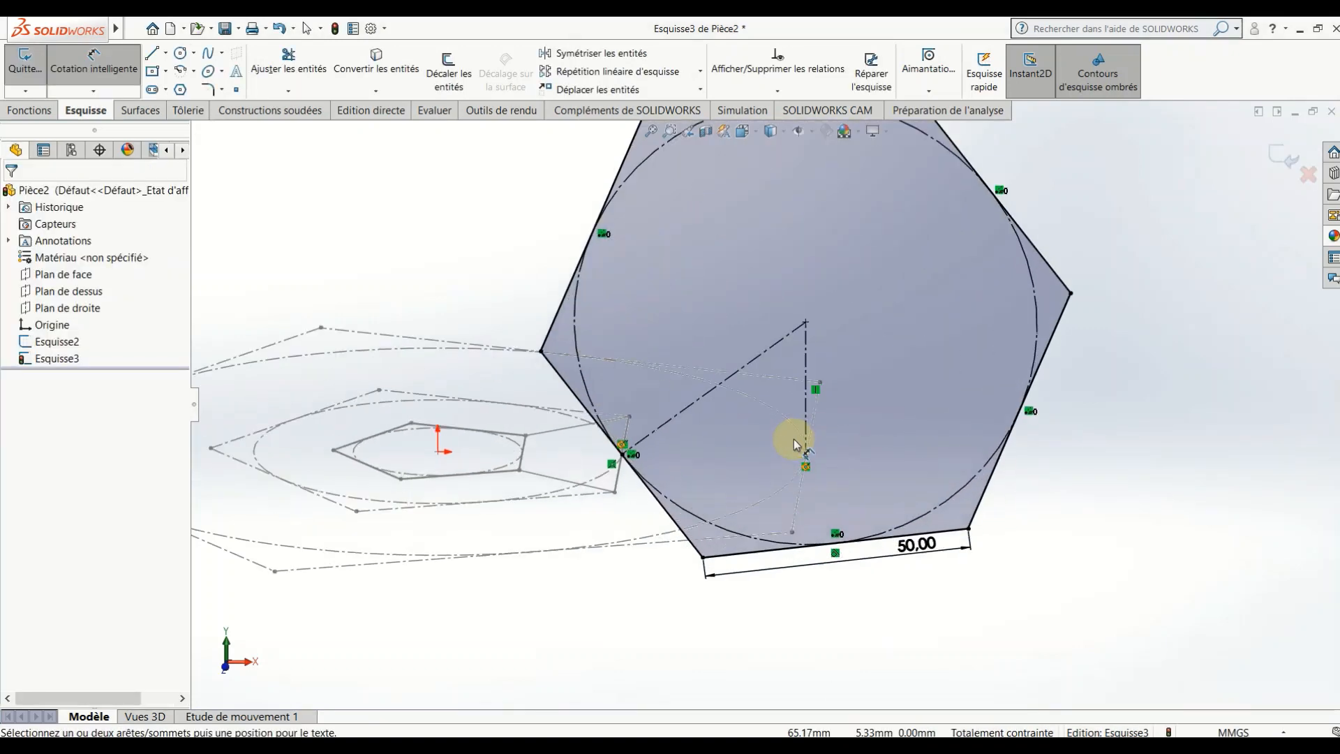
scroll(798, 444, "up", 3)
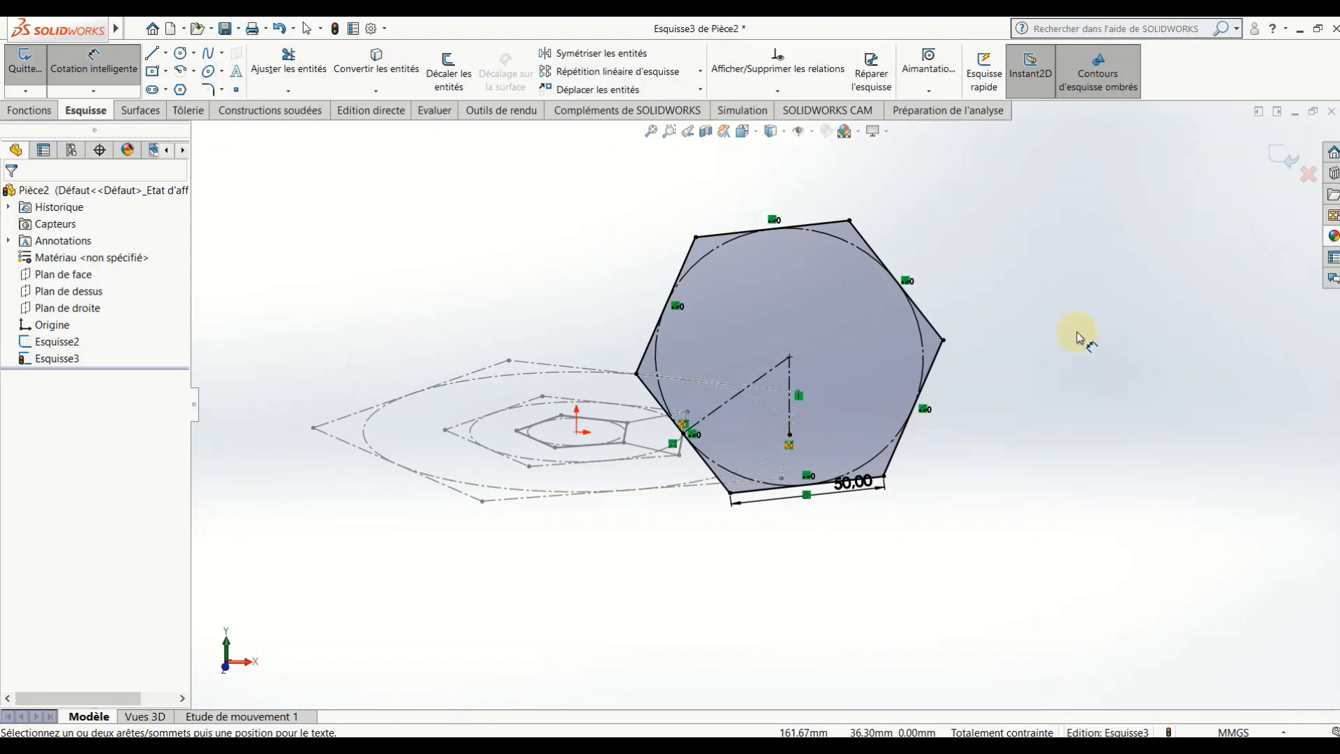
key("Escape")
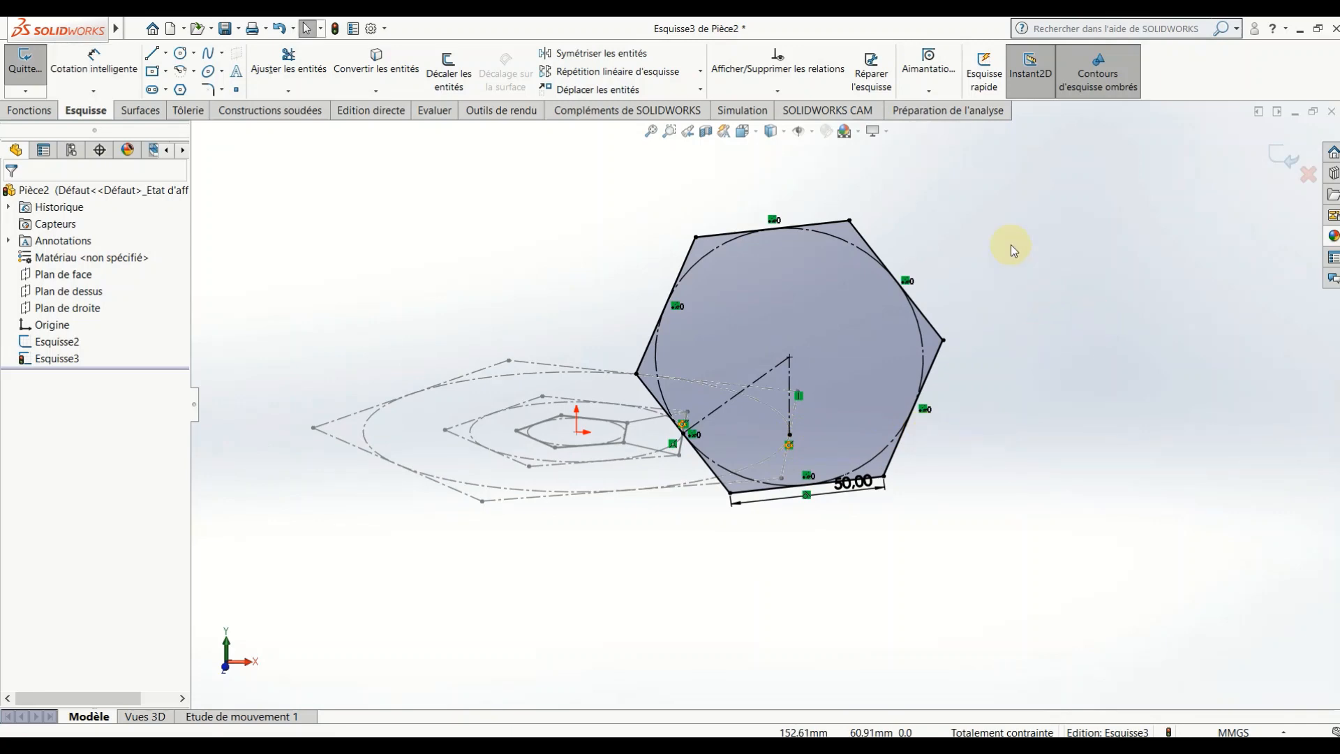
- Convert the whole hexagon in the front-plane sketch to construction geometry and exit the sketch
left_click_drag(1054, 193, 599, 552)
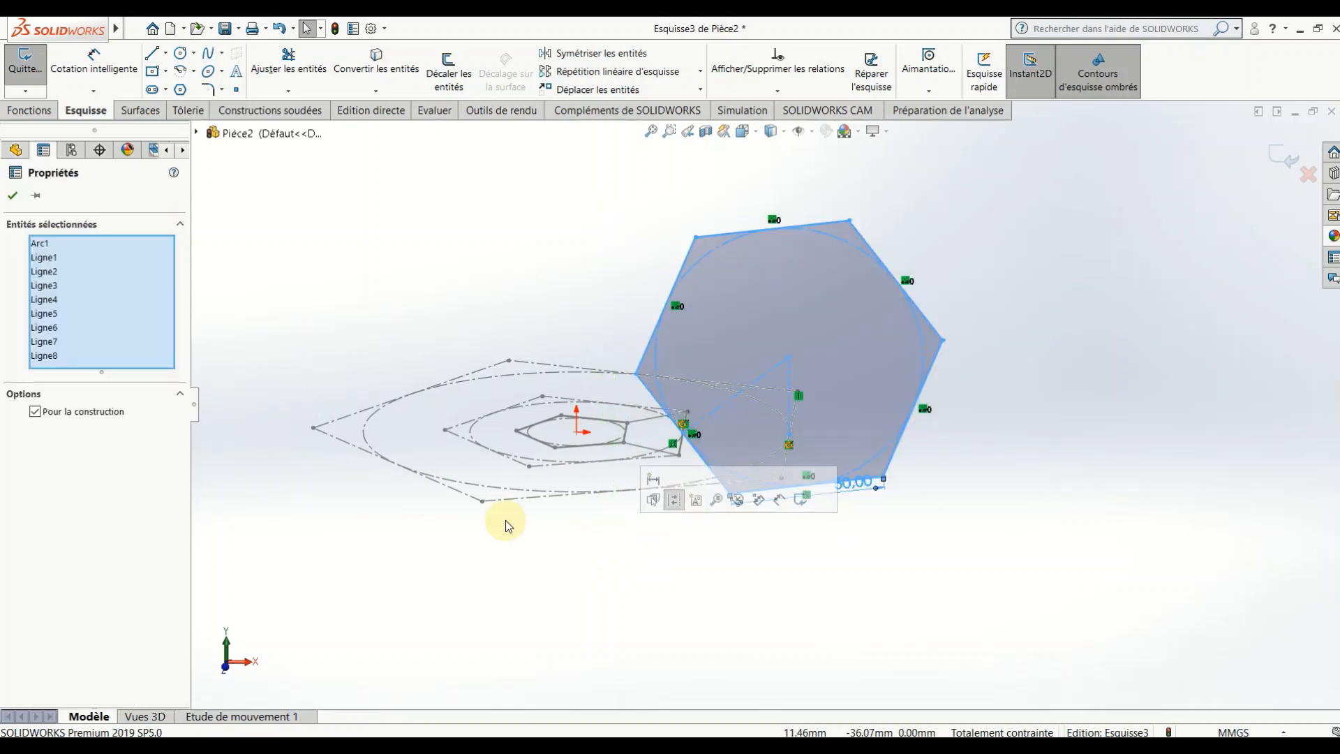
left_click(35, 413)
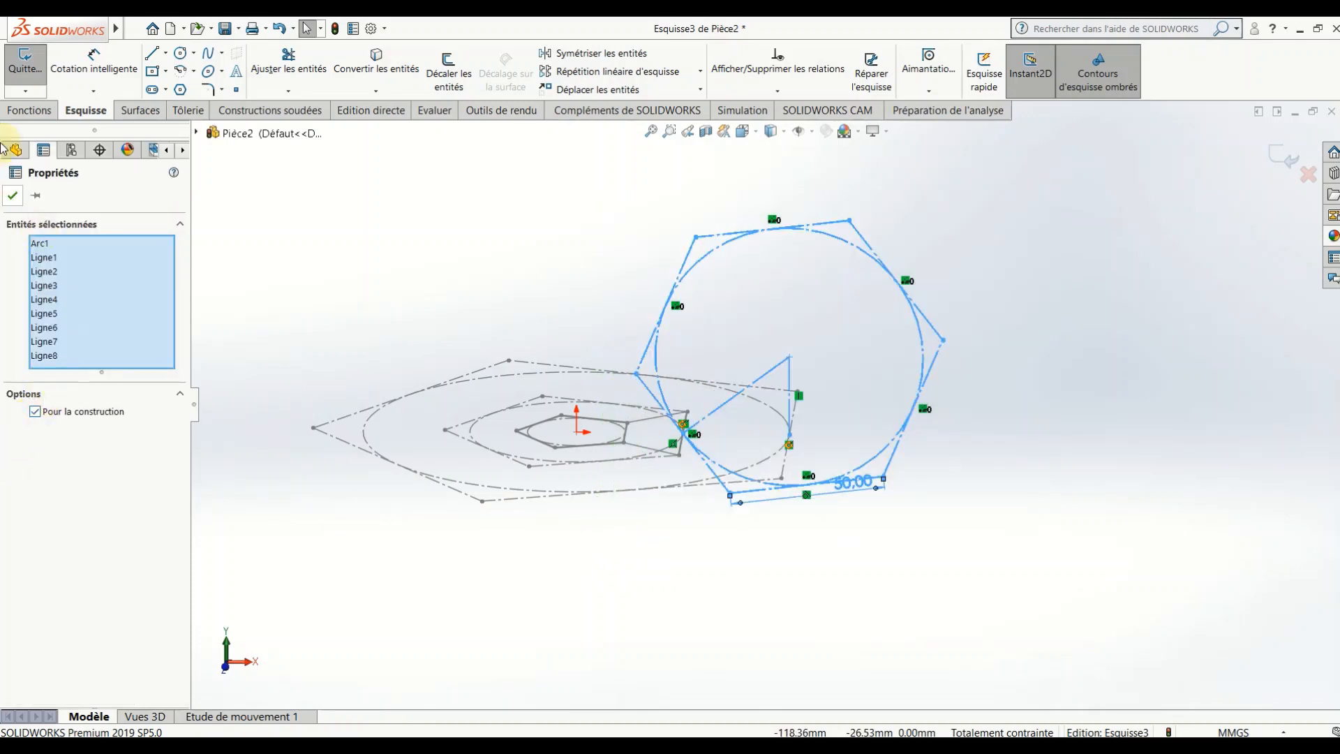
left_click(429, 263)
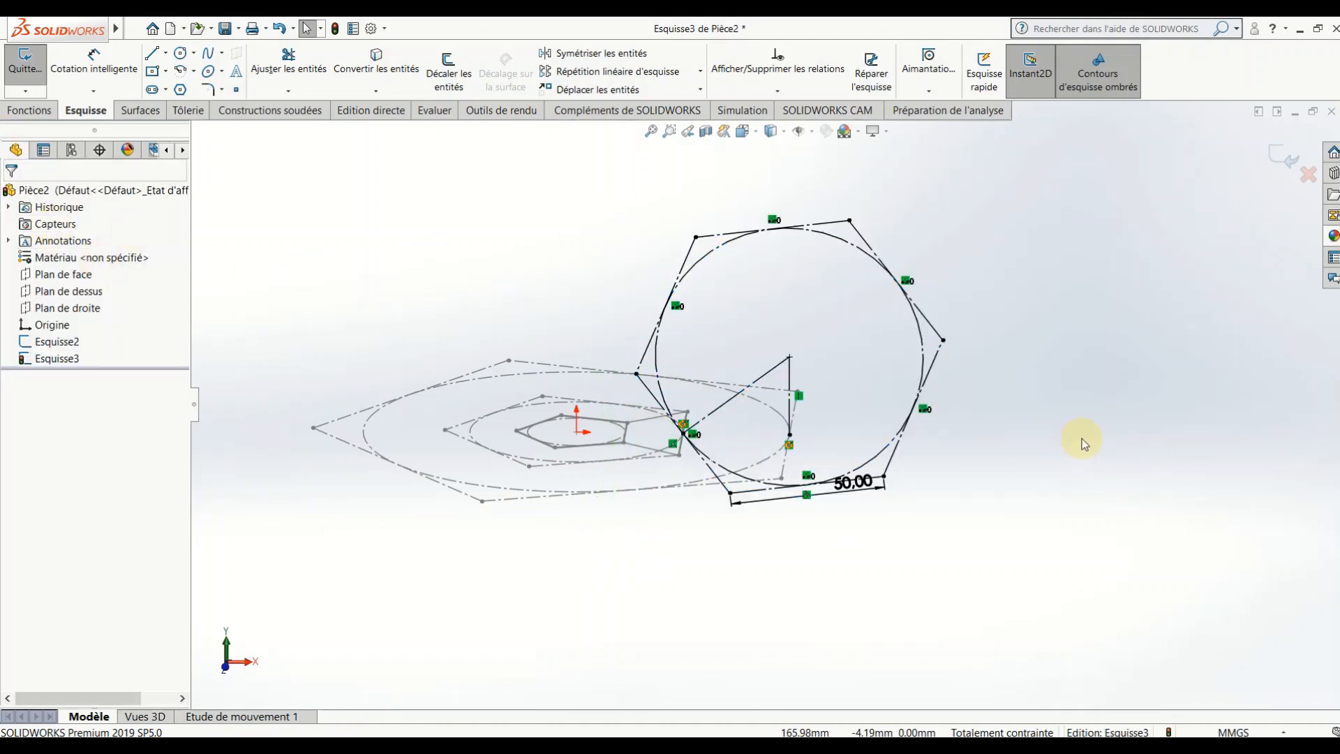
left_click(1276, 155)
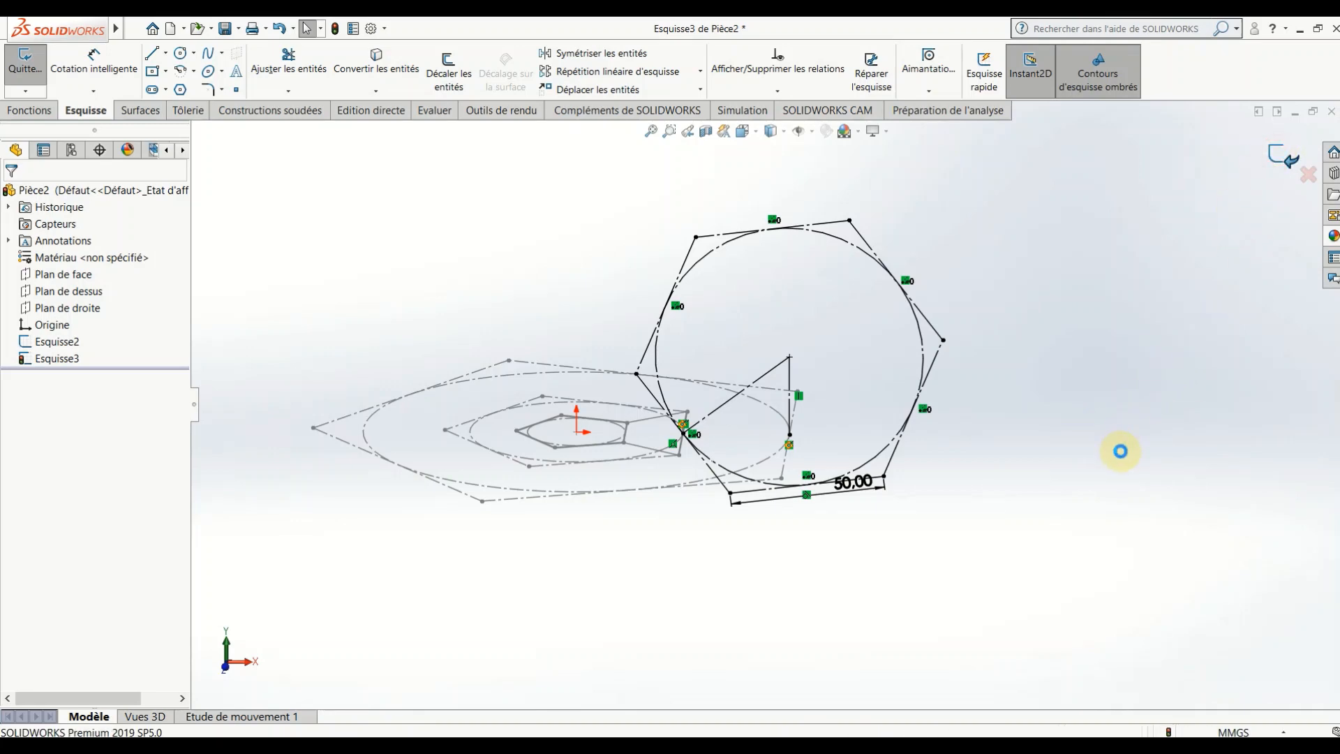
left_click(1032, 455)
- Create a reference plane perpendicular to the construction hexagon's lower-left side and coincident with the slanted construction line
mouse_move(1026, 452)
middle_mouse_down()
mouse_move(975, 583)
mouse_move(1035, 463)
mouse_move(961, 503)
mouse_move(1002, 482)
middle_mouse_up()
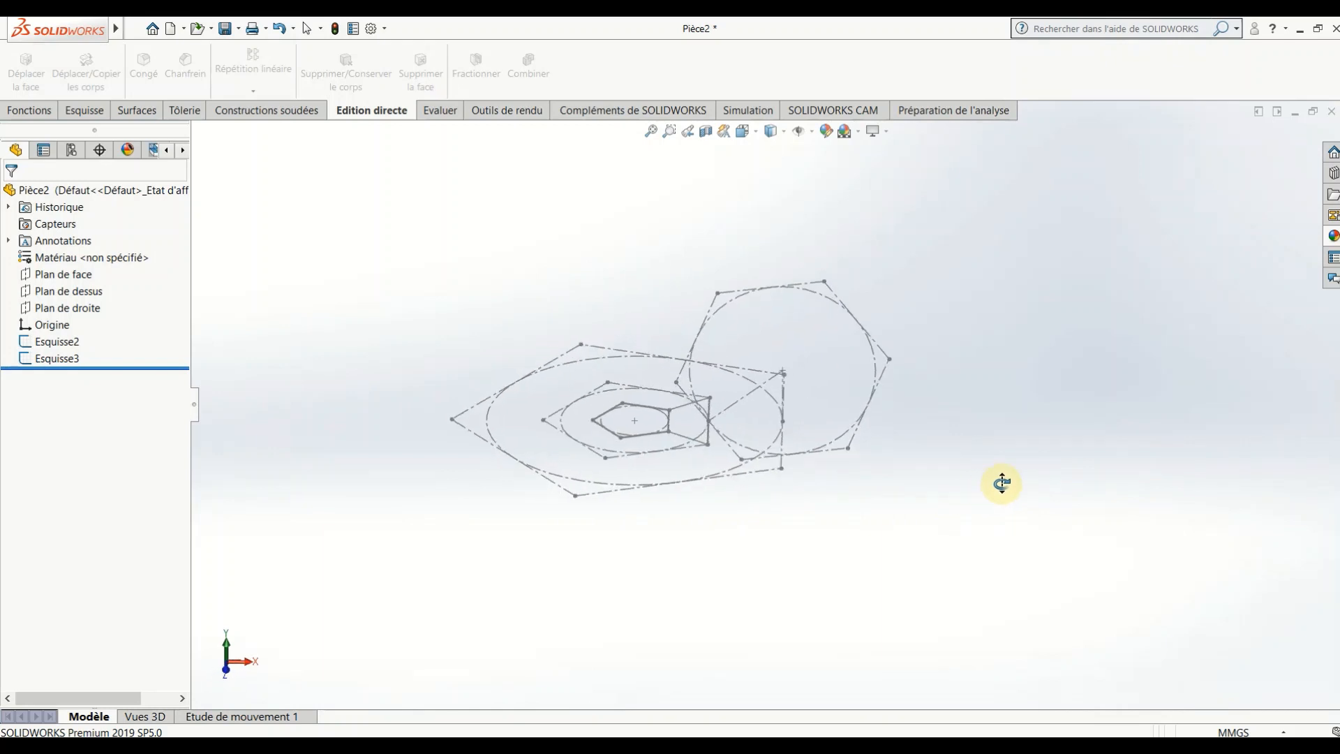
left_click(28, 112)
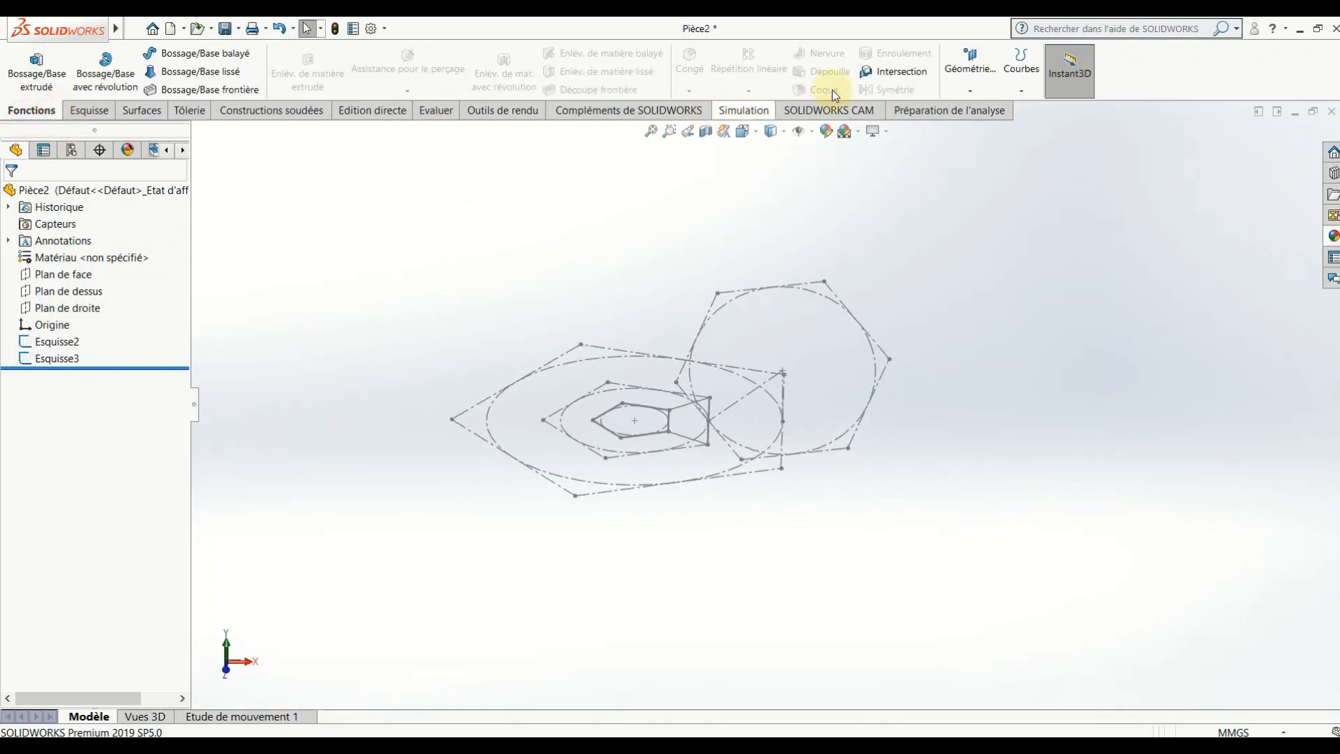
left_click(977, 91)
left_click(978, 111)
scroll(786, 336, "down", 3)
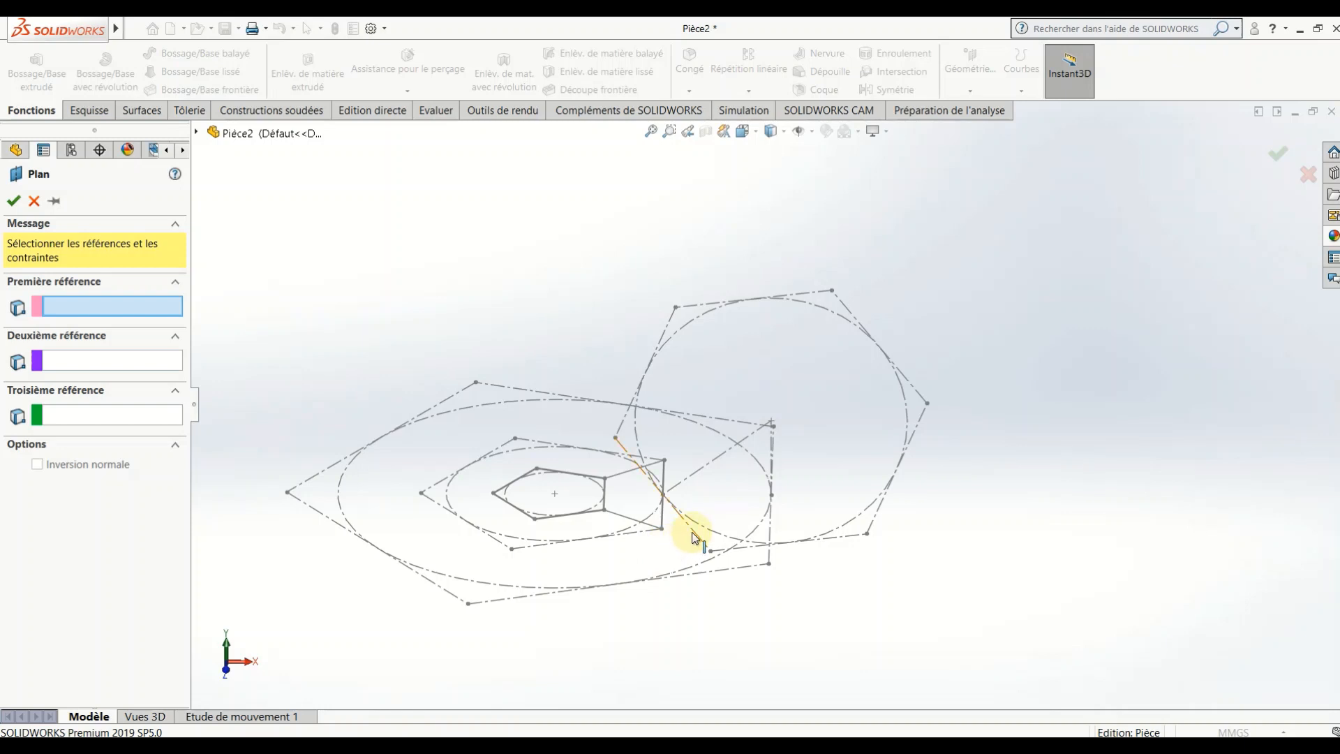
left_click(694, 533)
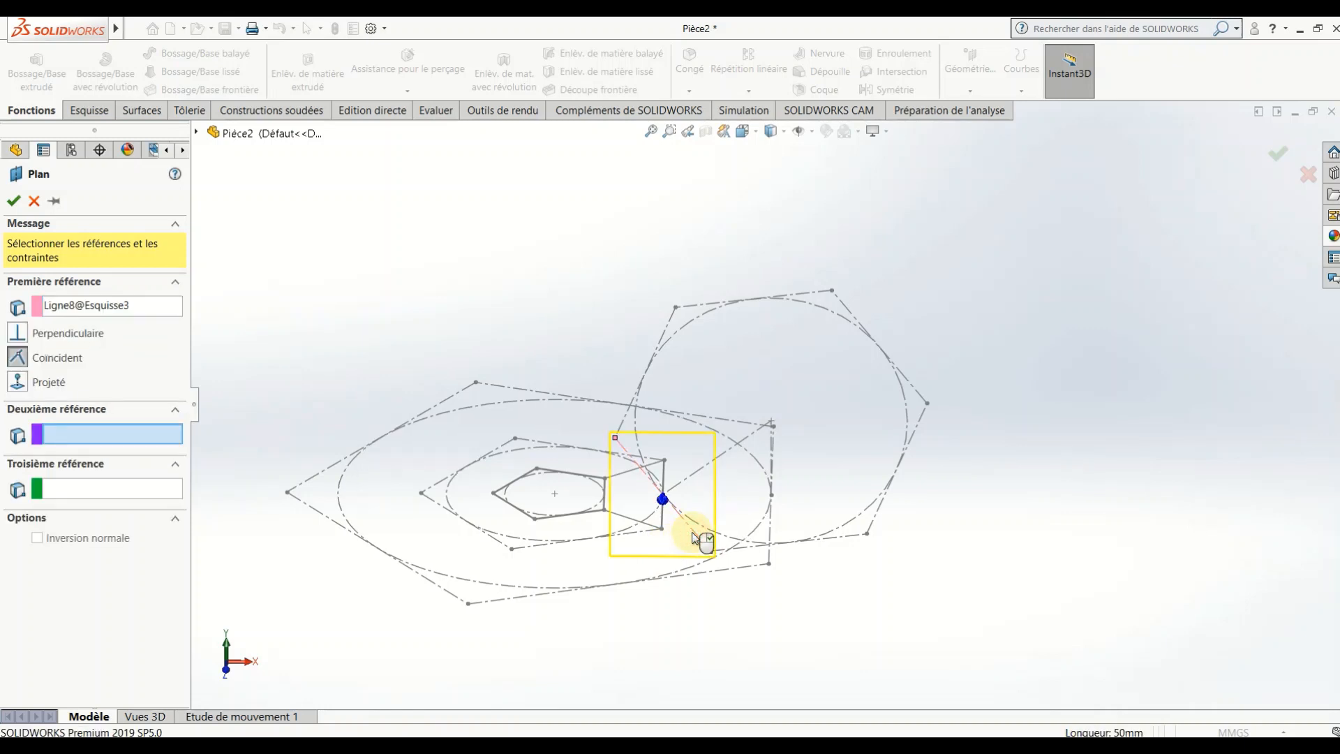
left_click(726, 458)
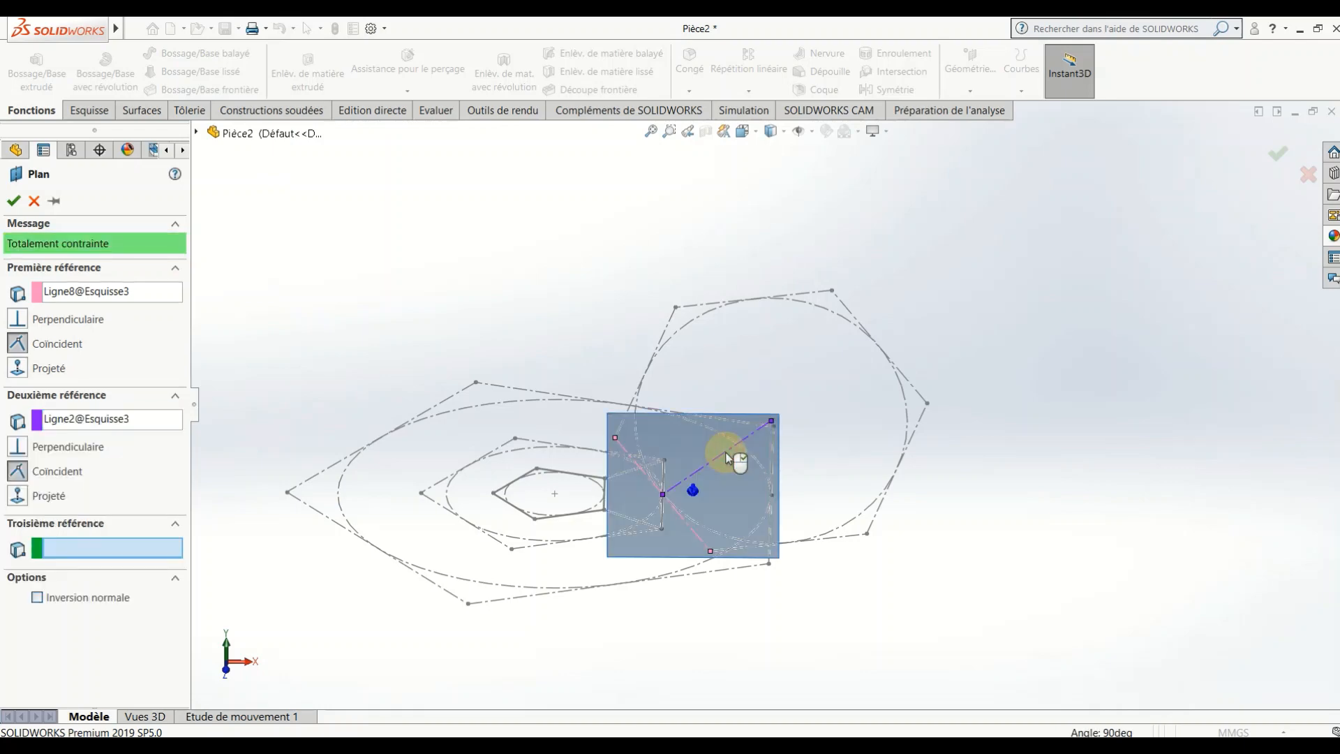
mouse_move(723, 462)
middle_mouse_down()
mouse_move(643, 563)
mouse_move(747, 509)
mouse_move(736, 511)
mouse_move(744, 461)
middle_mouse_up()
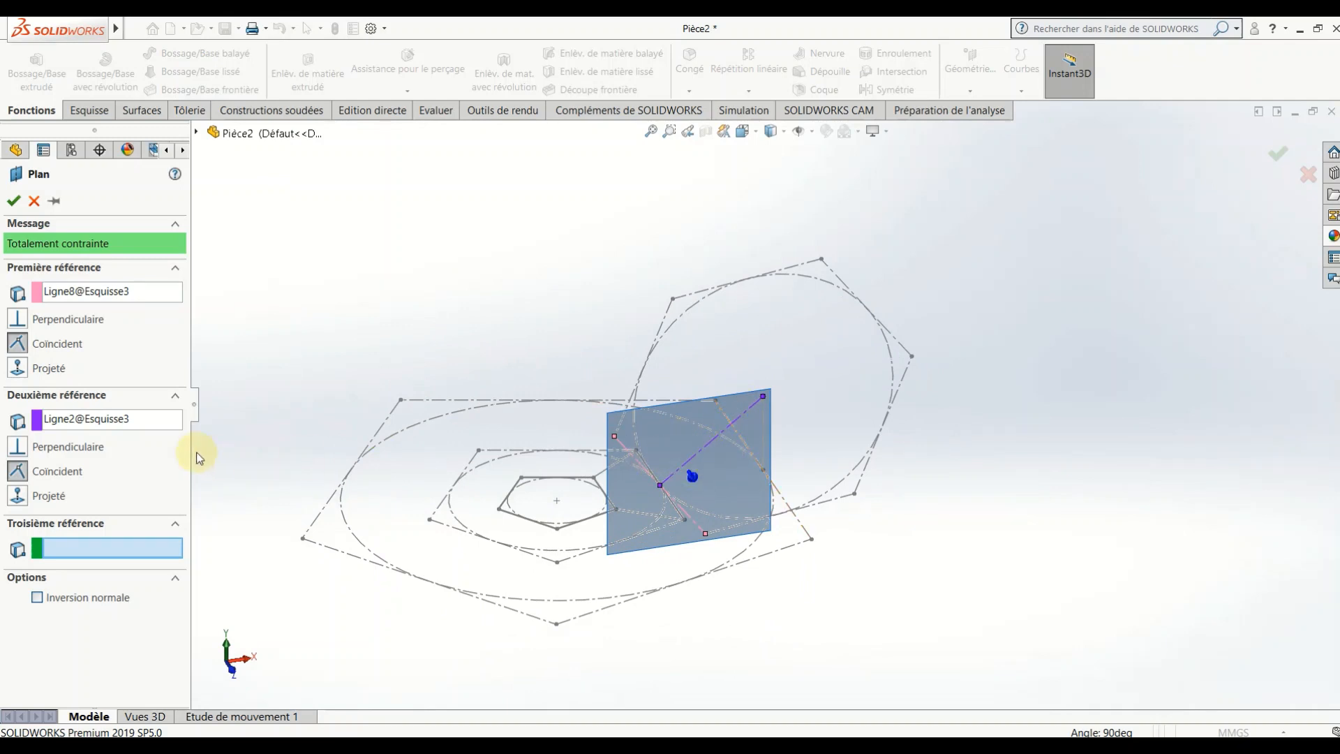
left_click(18, 319)
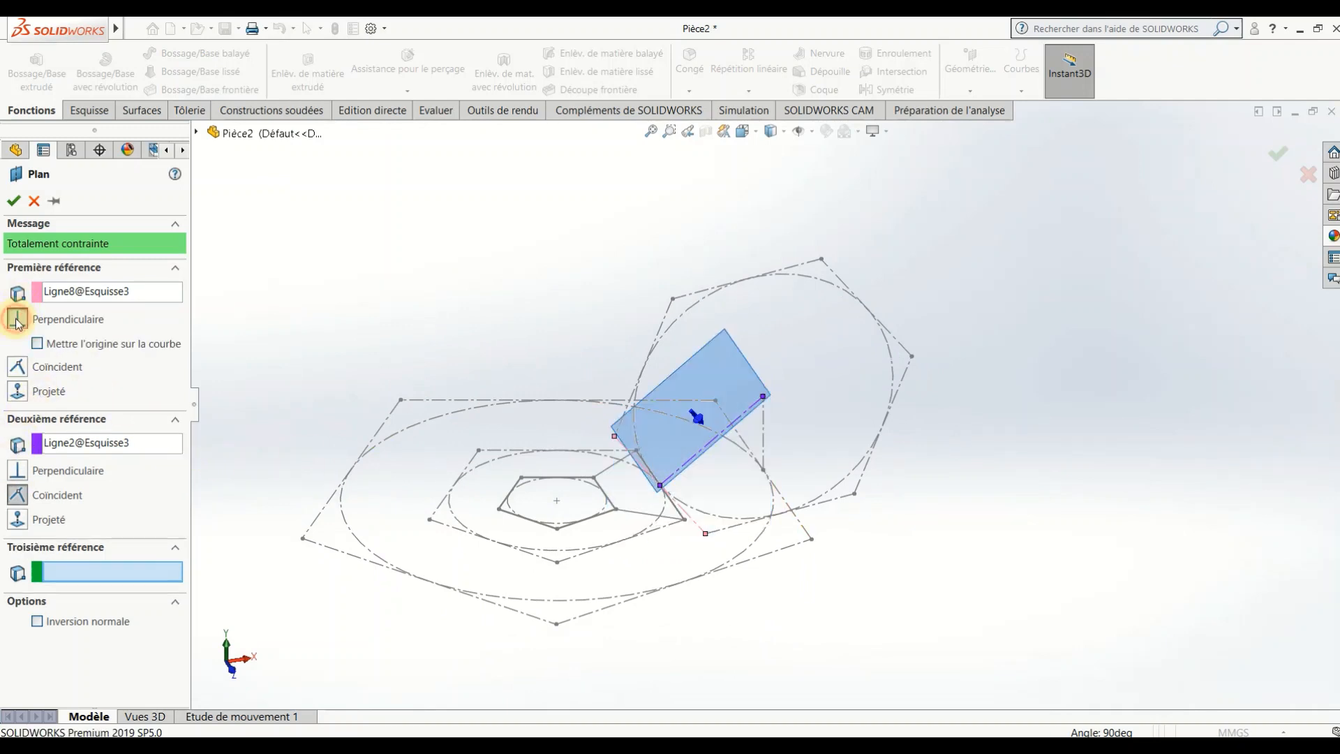
left_click(13, 202)
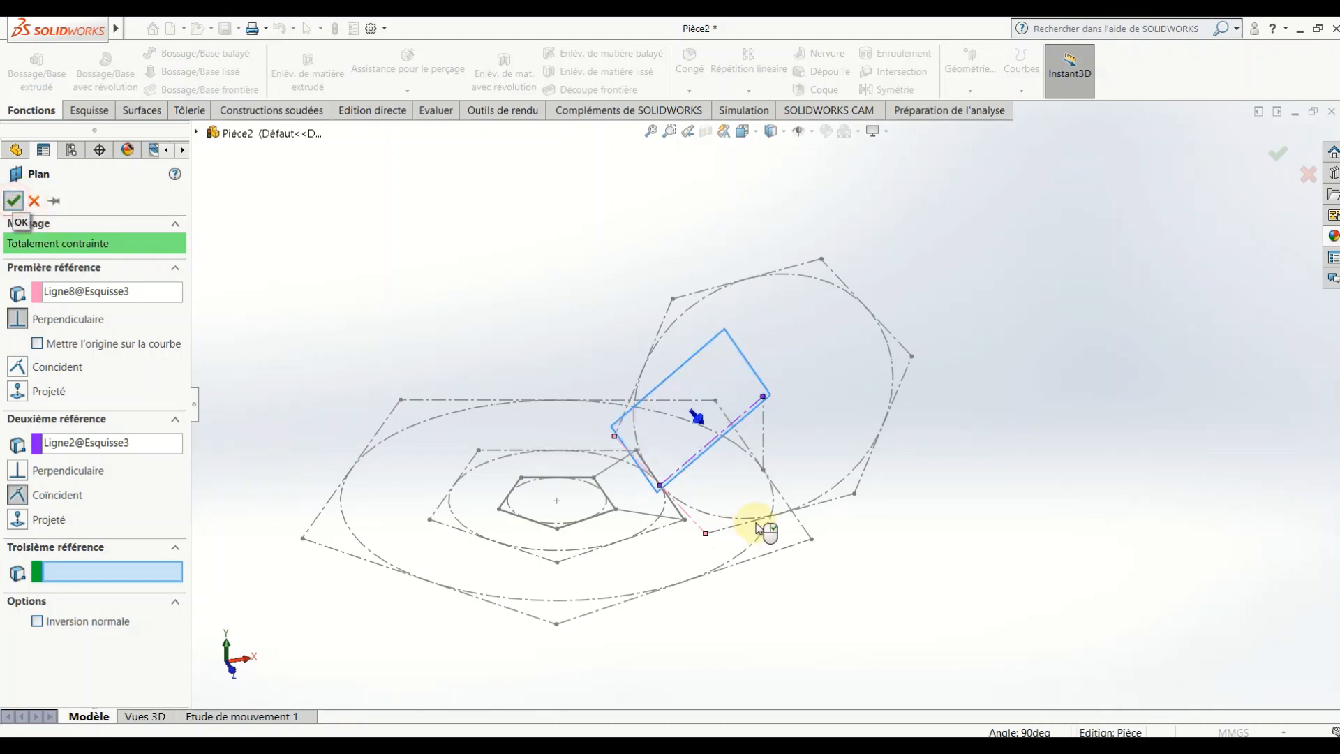
- Start a sketch on the new reference plane and view it face-on
right_click(721, 375)
left_click(761, 350)
left_click(757, 137)
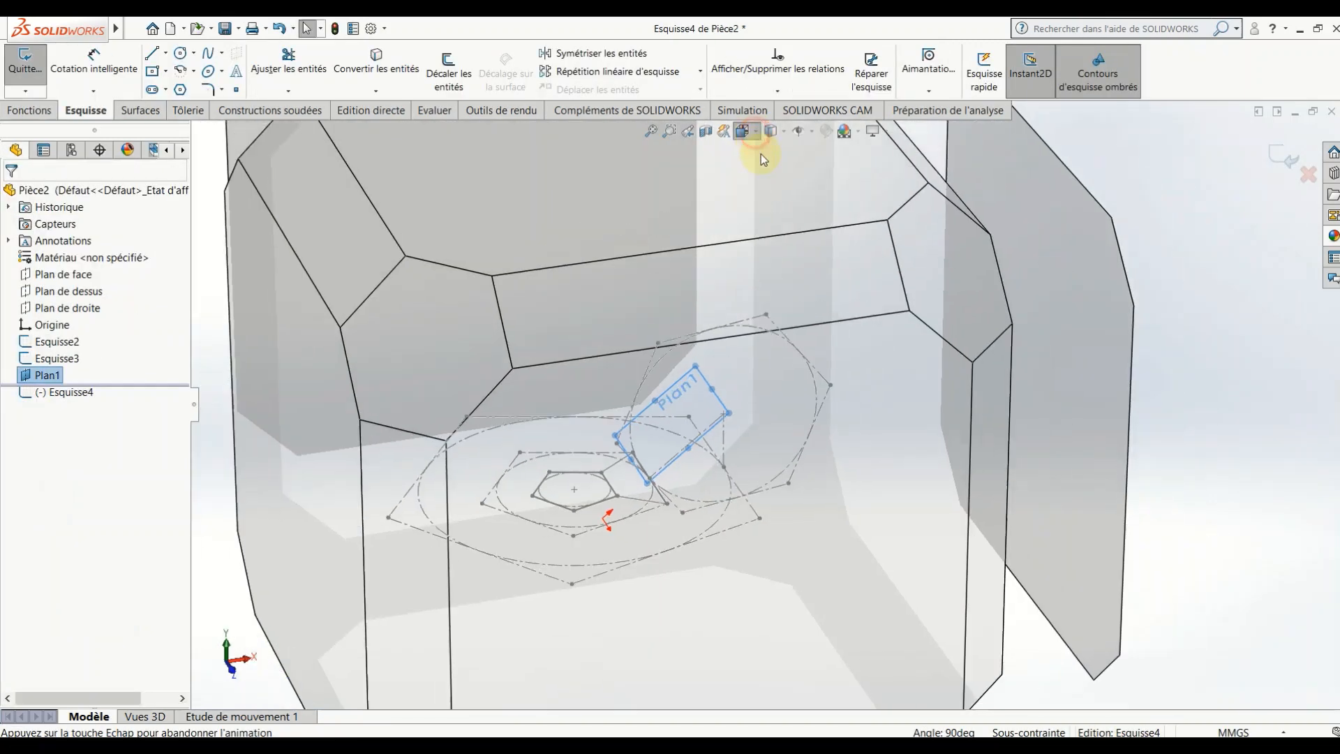
left_click(827, 212)
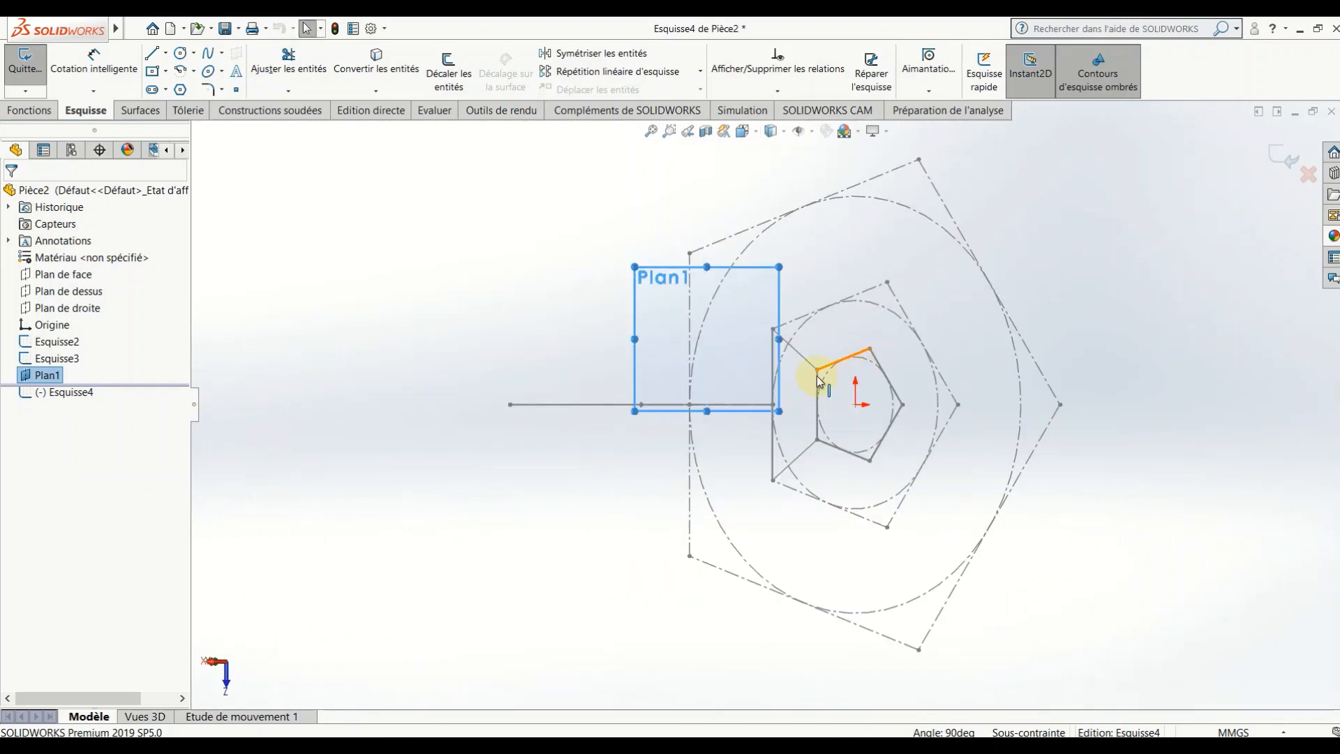
- Enlarge the new reference plane's displayed boundary at two opposite corners so it surrounds the construction line and most of the pentagons
left_click(597, 476)
left_click(661, 411)
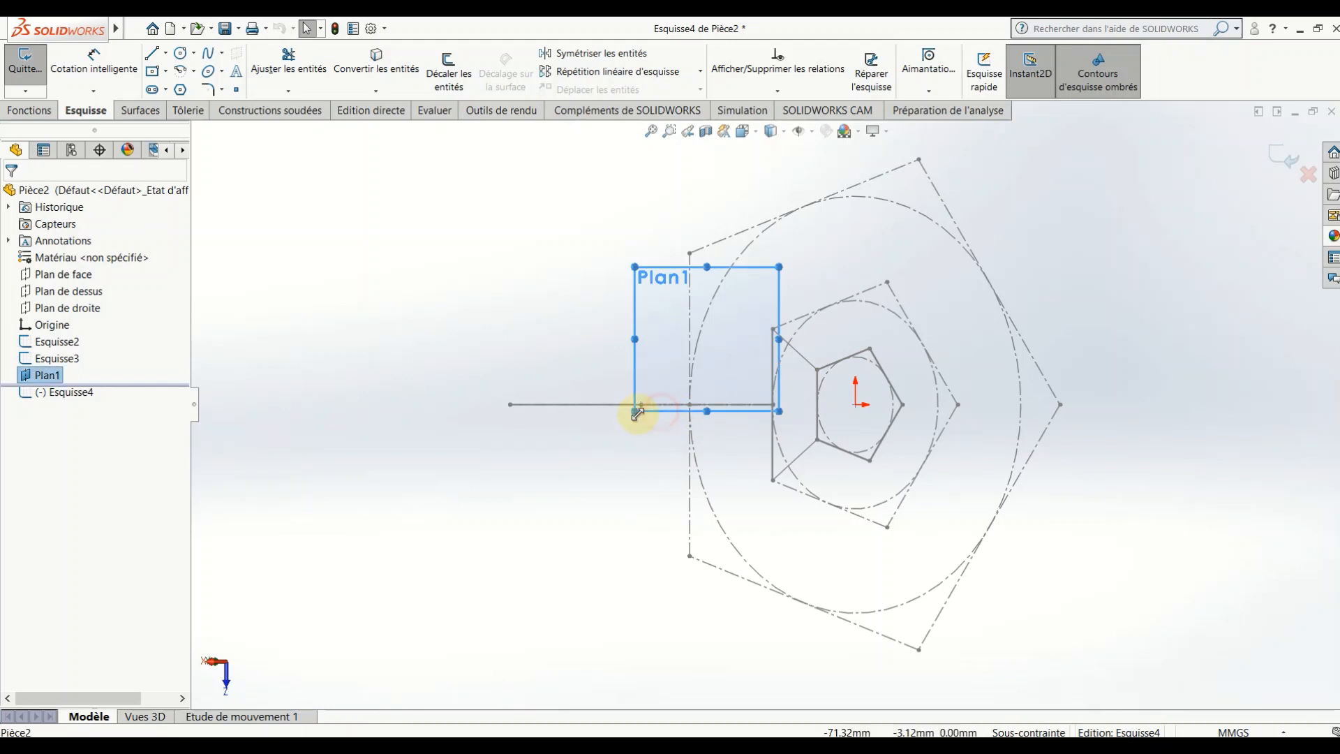
left_click_drag(635, 411, 362, 692)
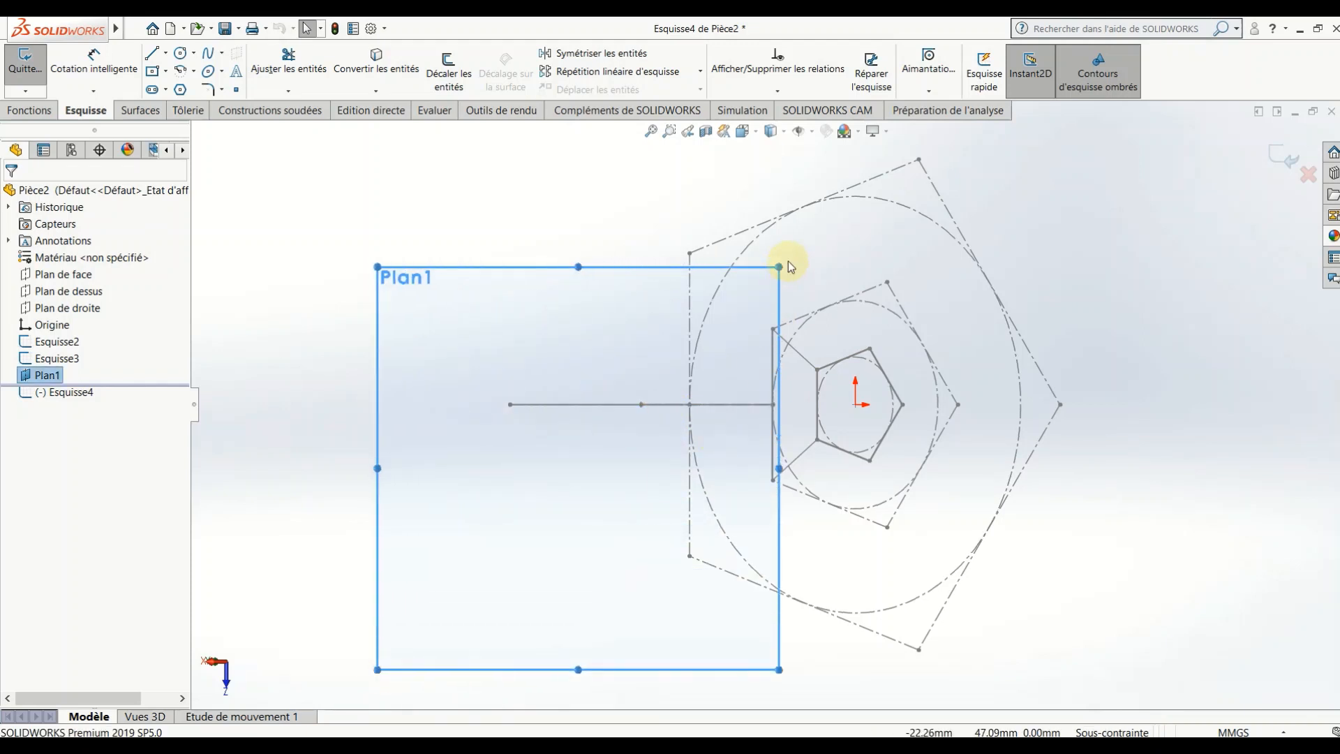
left_click_drag(781, 263, 1028, 162)
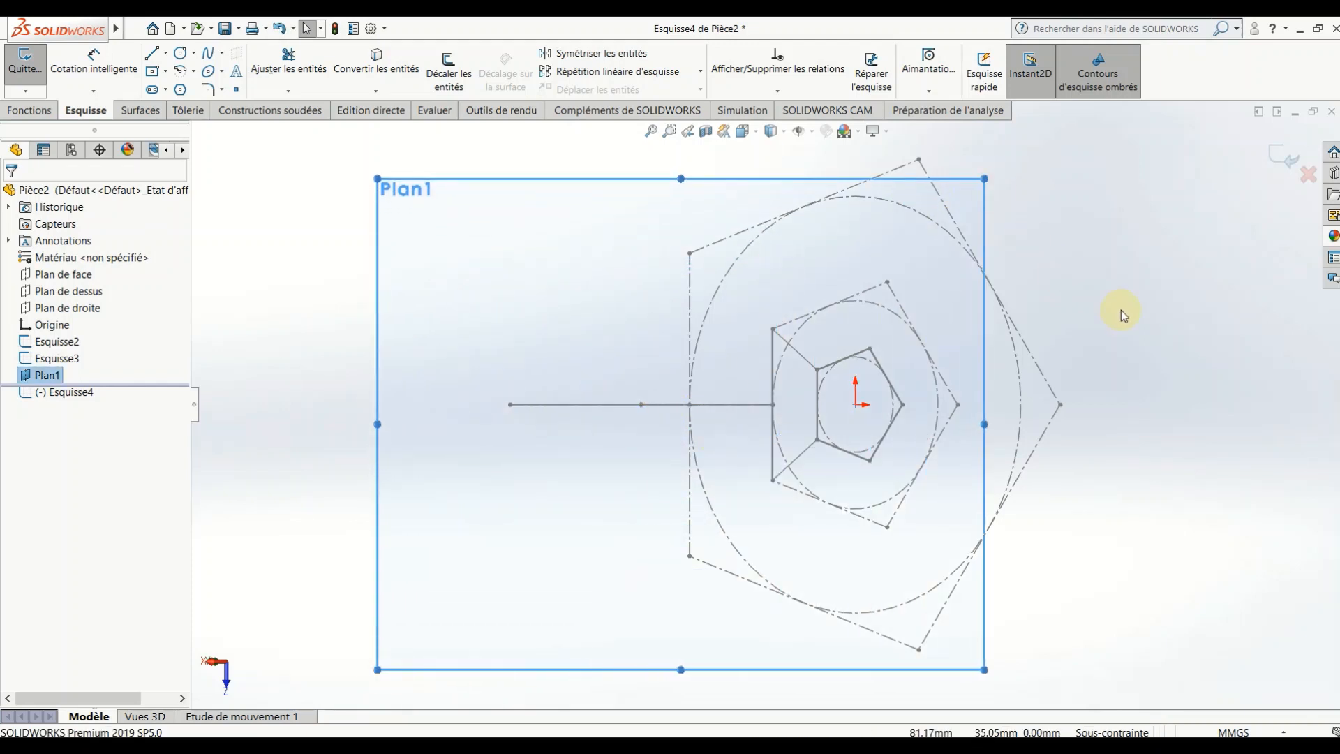
left_click(1161, 358)
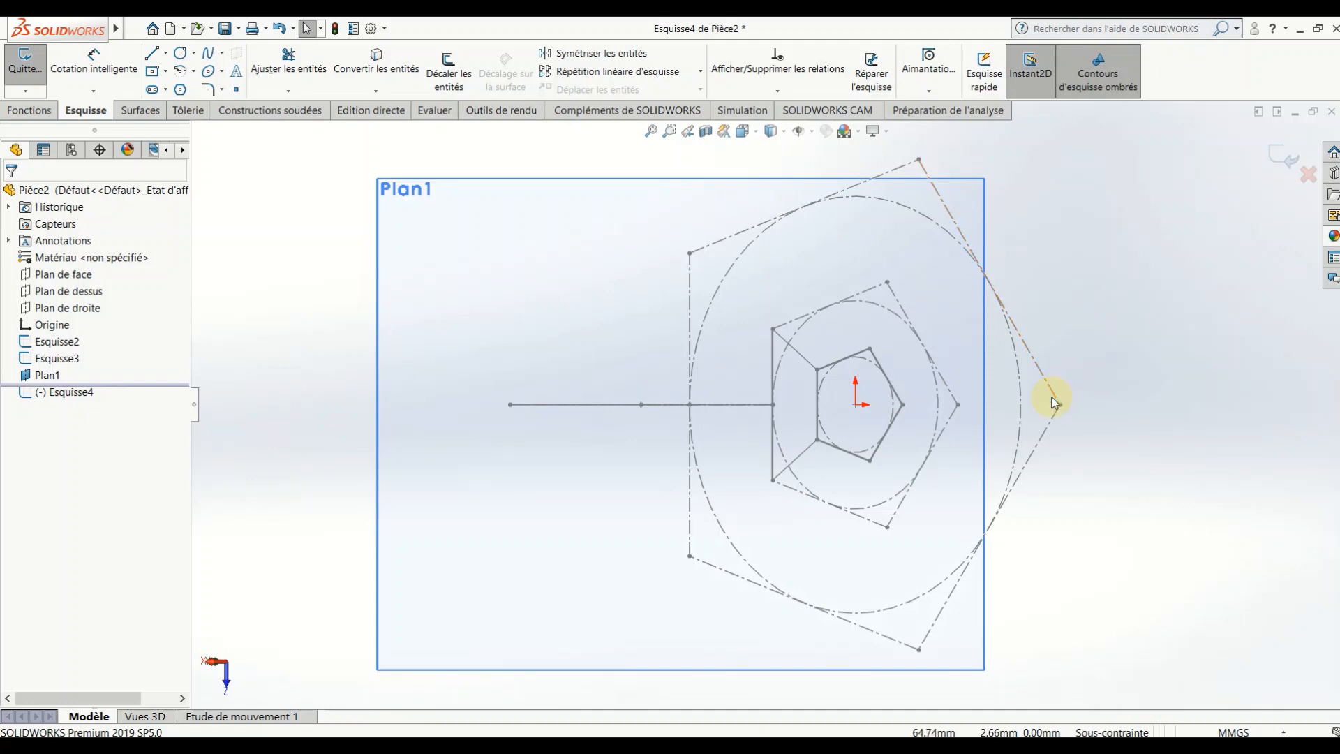
- Draw a 6-sided polygon with an inscribed circle about 67 mm in diameter, centred on the slanted construction line's upper endpoint
scroll(697, 384, "down", 2)
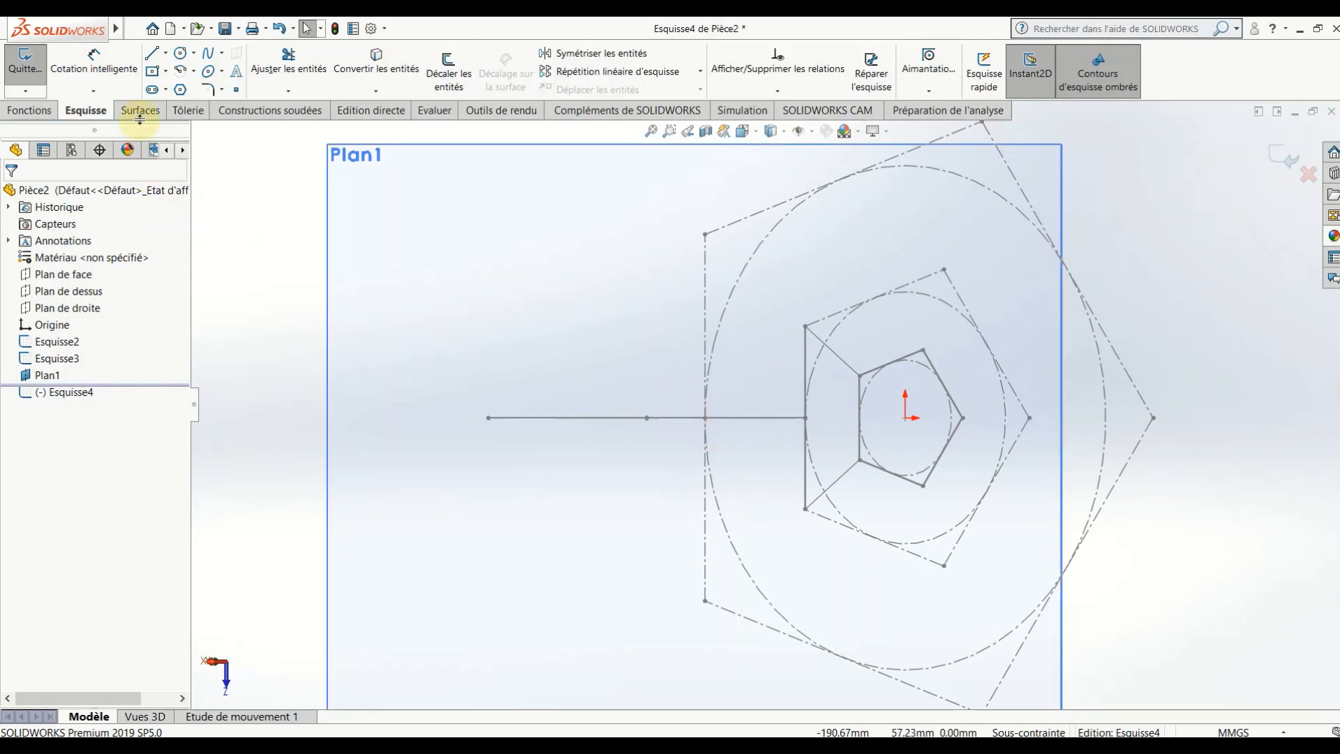
left_click(180, 89)
mouse_move(607, 463)
middle_mouse_down()
mouse_move(613, 308)
mouse_move(631, 405)
mouse_move(650, 300)
mouse_move(661, 359)
middle_mouse_up()
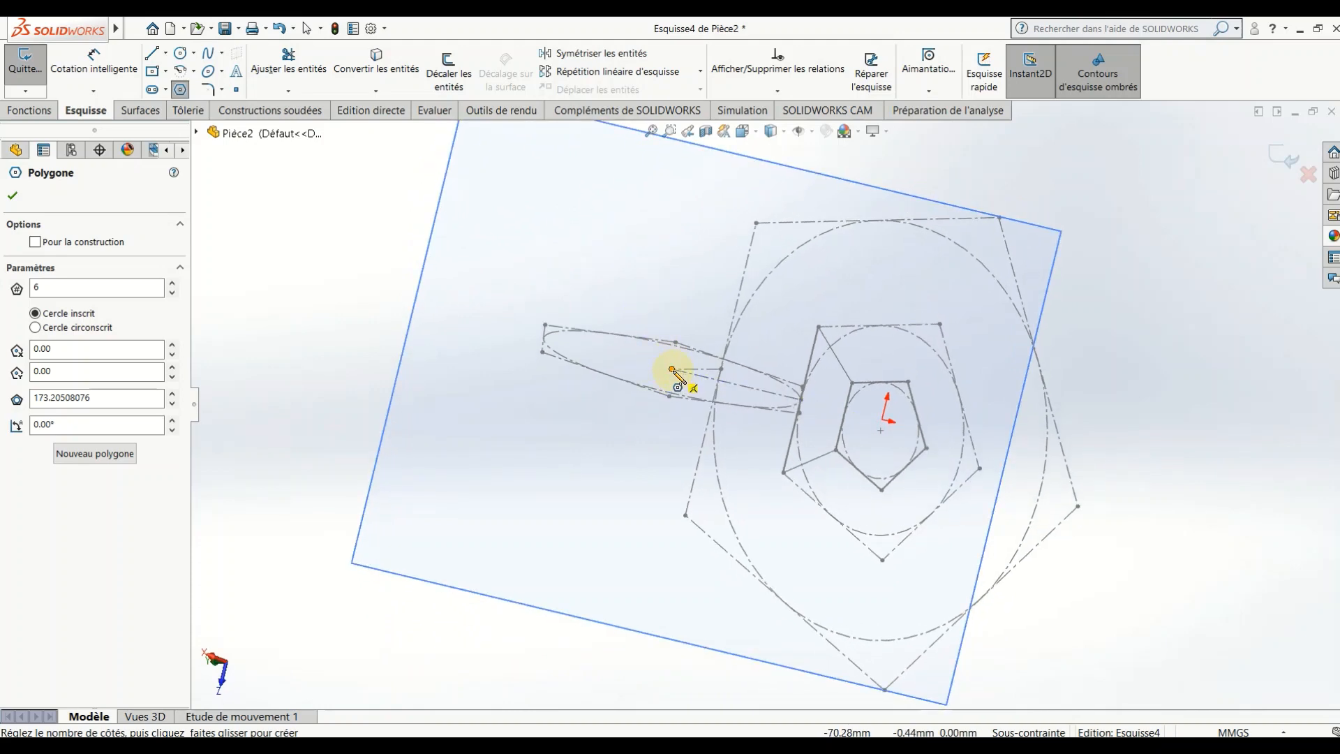
left_click_drag(673, 370, 785, 335)
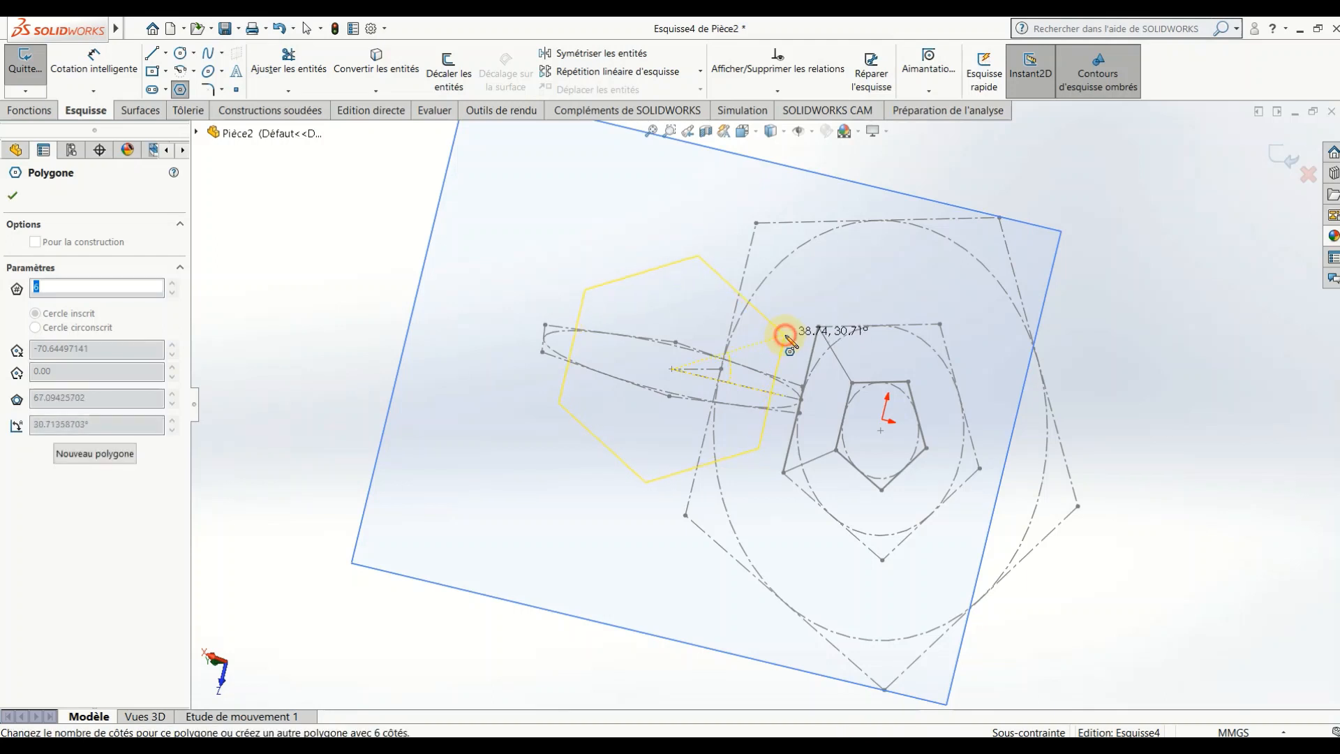
key("Escape")
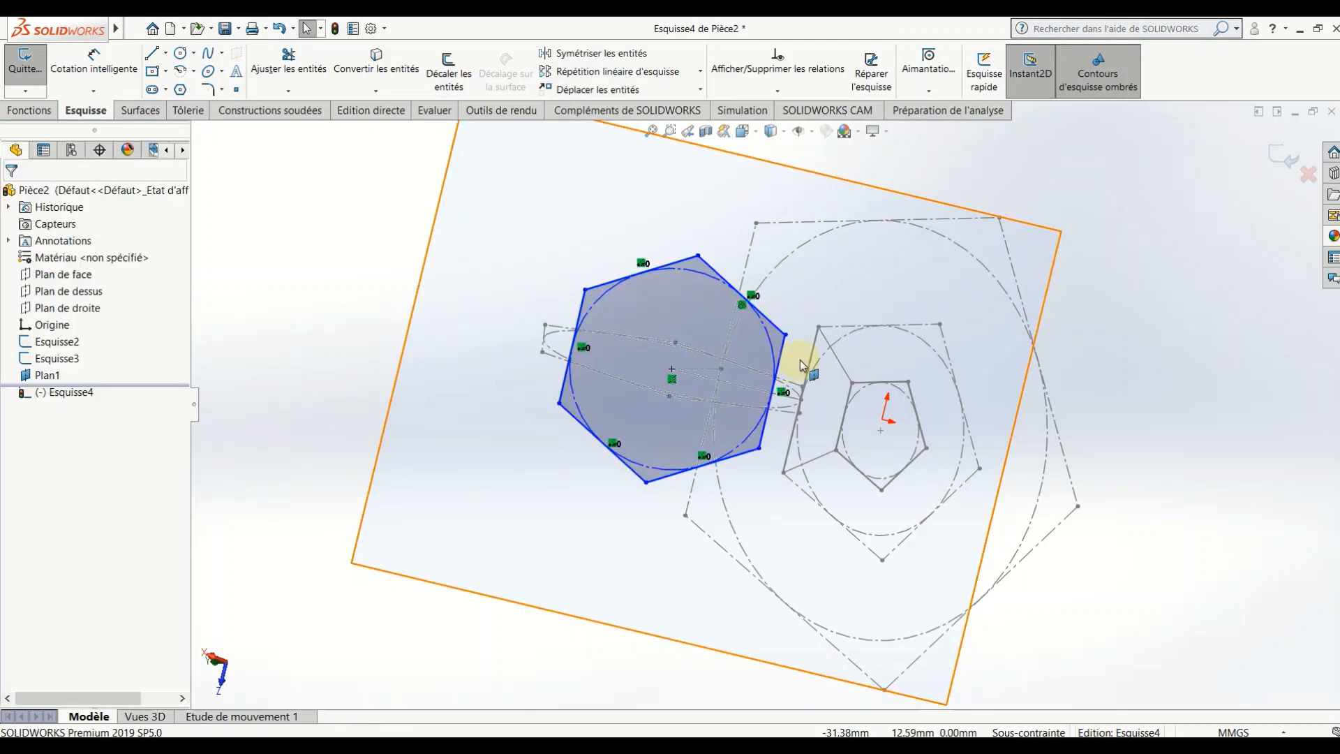
- Add a parallel relation between the middle pentagon's nearest side and the new hexagon side facing it
left_click(807, 366)
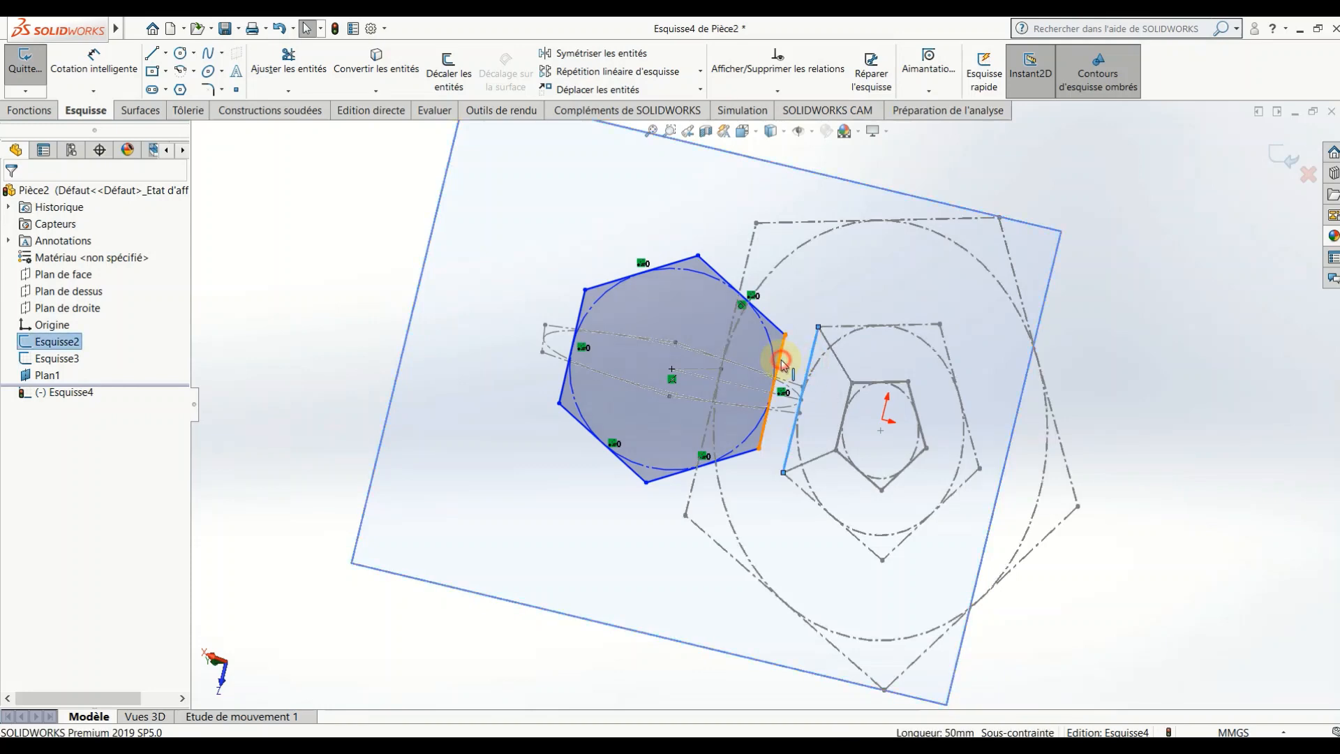
left_click(782, 363, "ctrl")
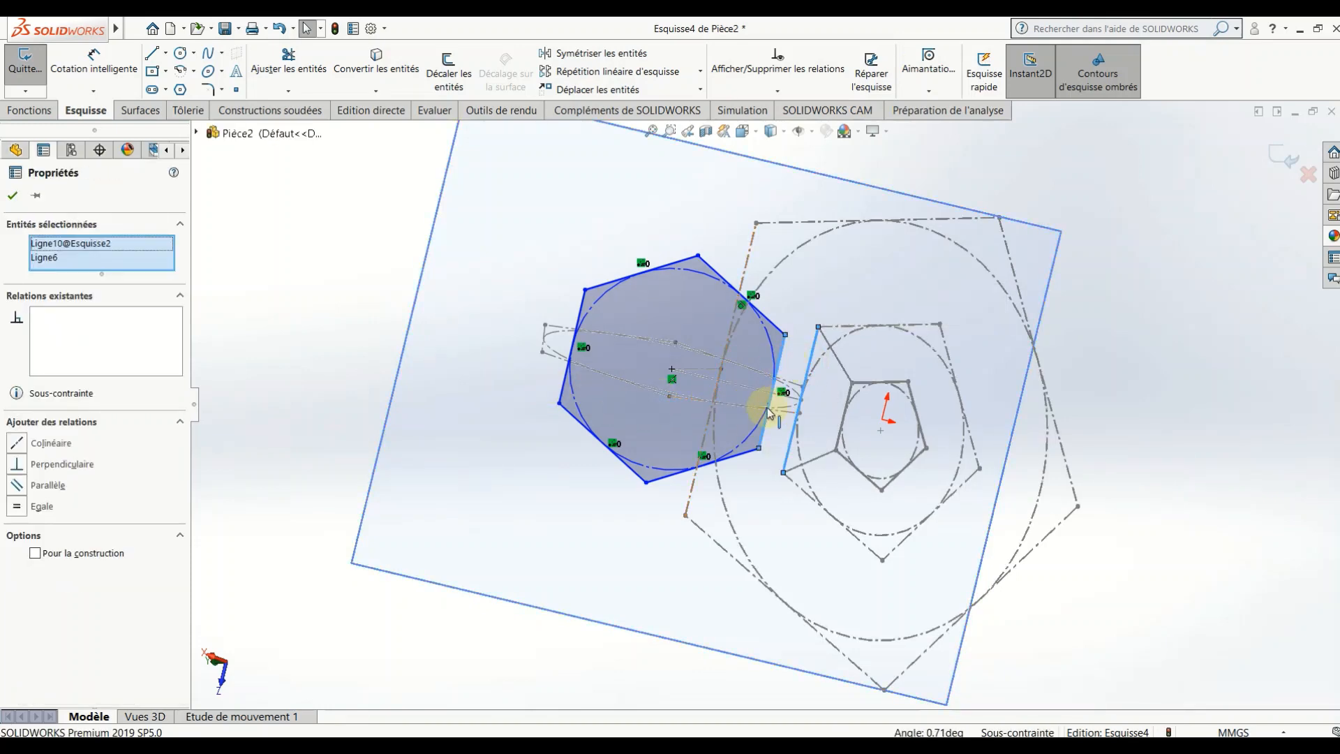
left_click(19, 486)
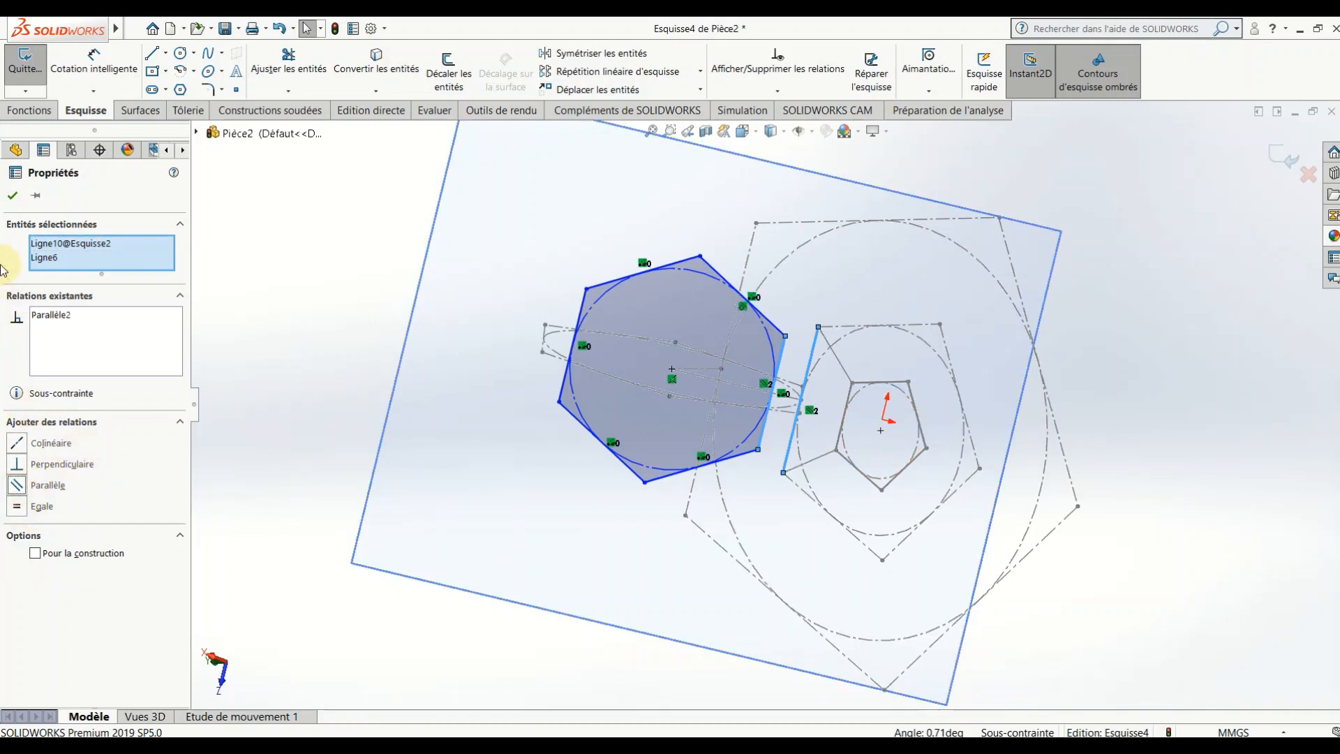
- Draw two lines joining the ends of the middle pentagon's nearest side to the corresponding vertices of the facing hexagon side
left_click(12, 196)
left_click(152, 52)
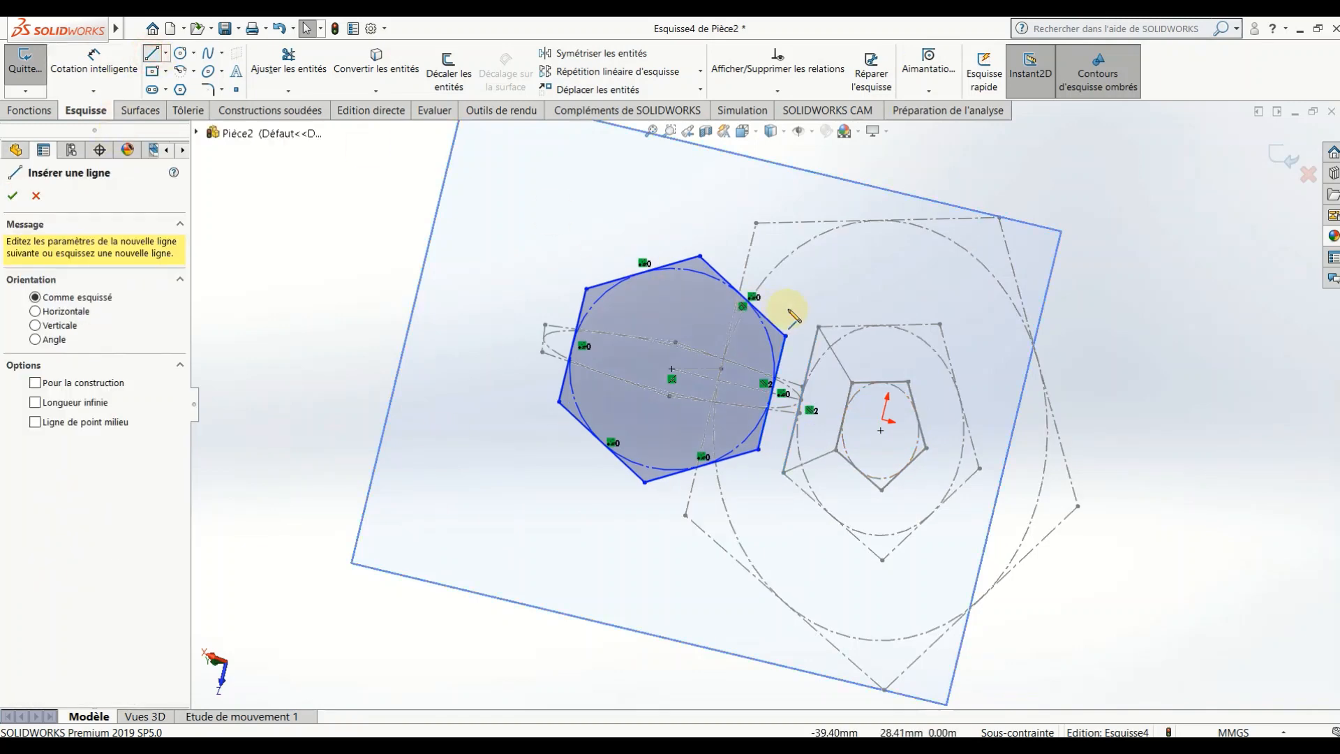
left_click(818, 326)
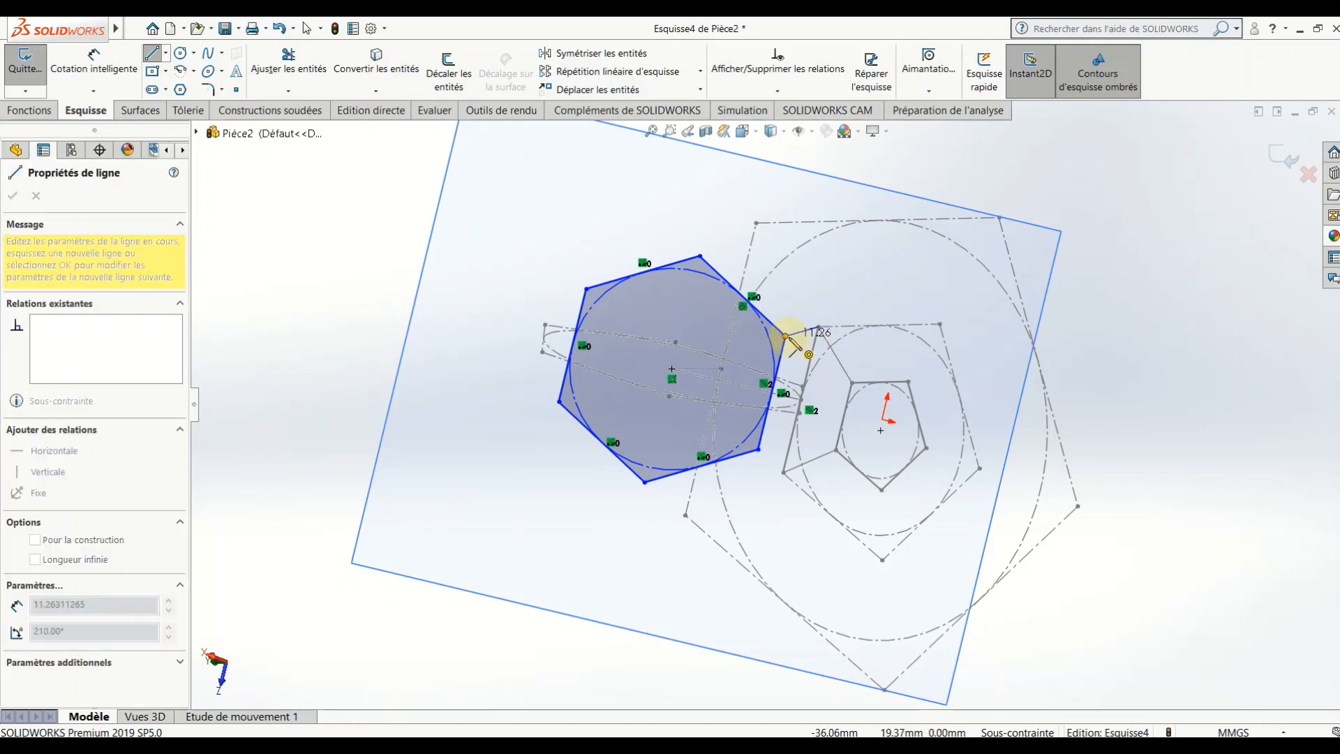
left_click(786, 335)
left_click(760, 450)
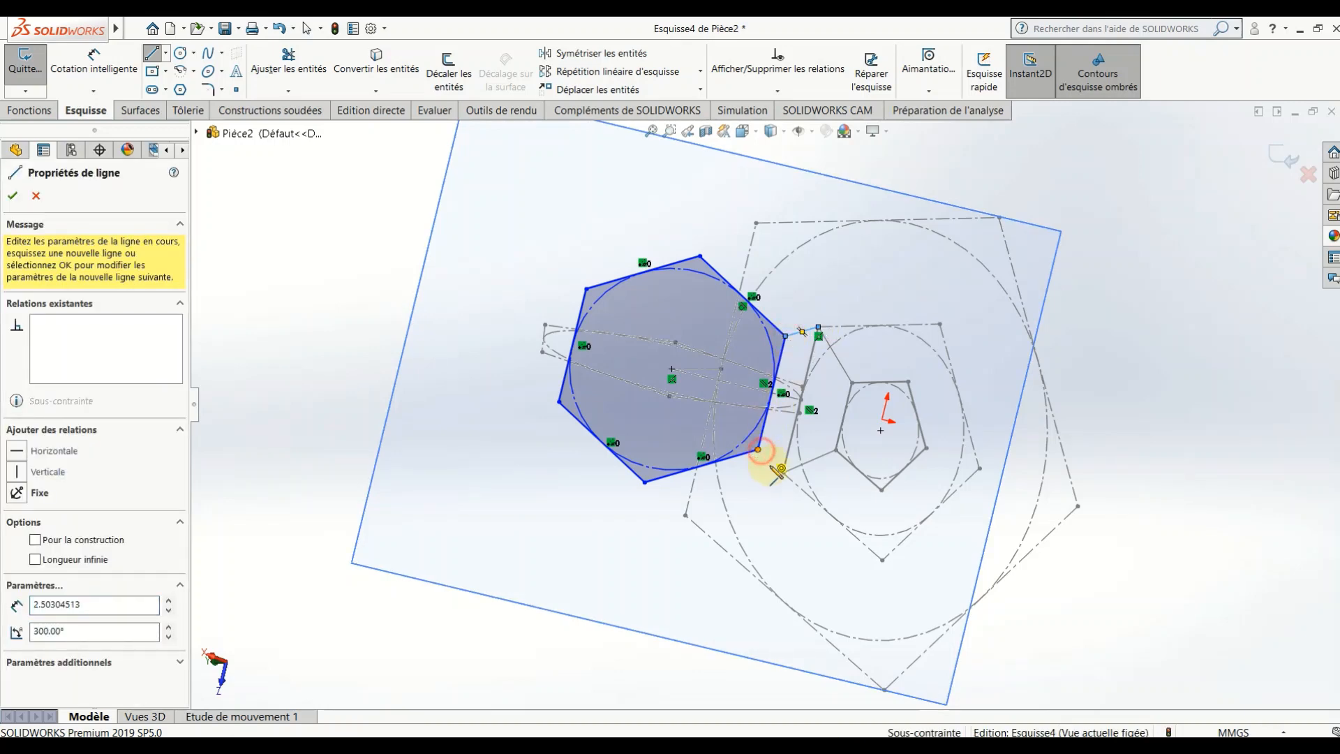
left_click(784, 473)
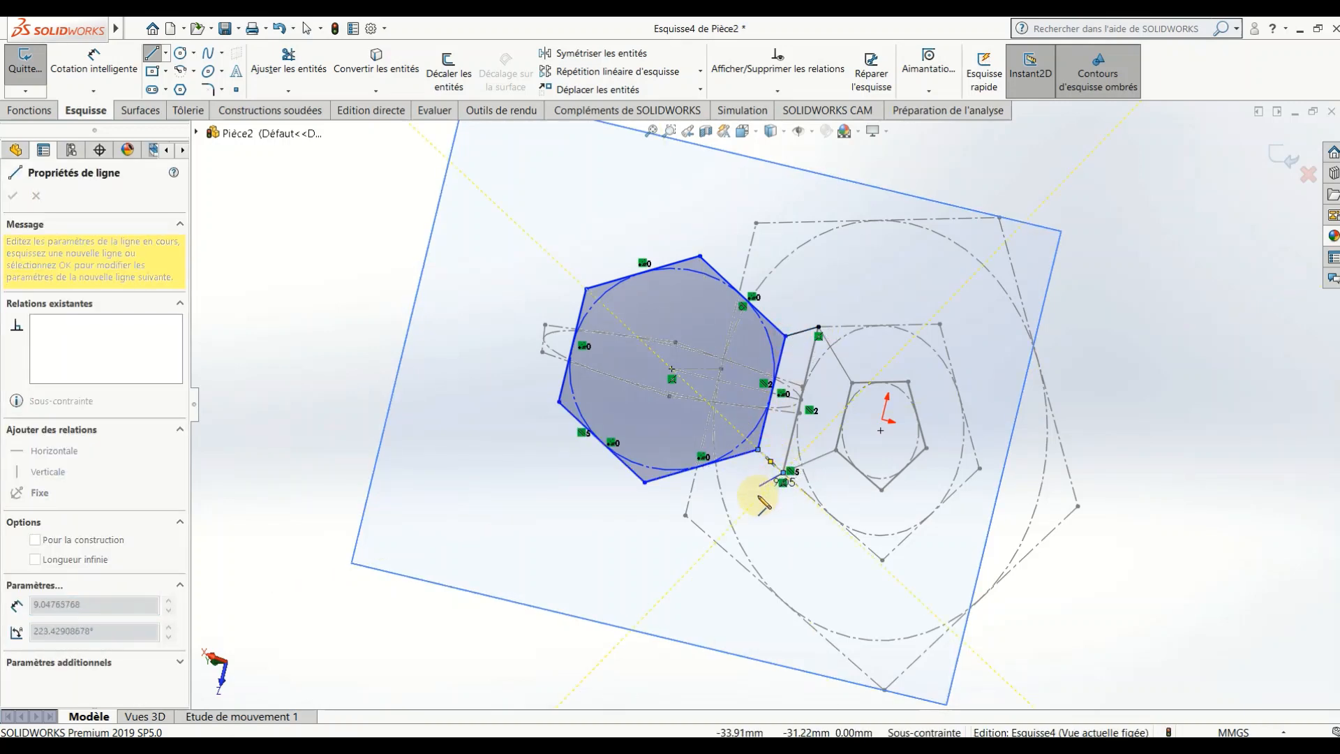
key("Escape")
key("Escape")
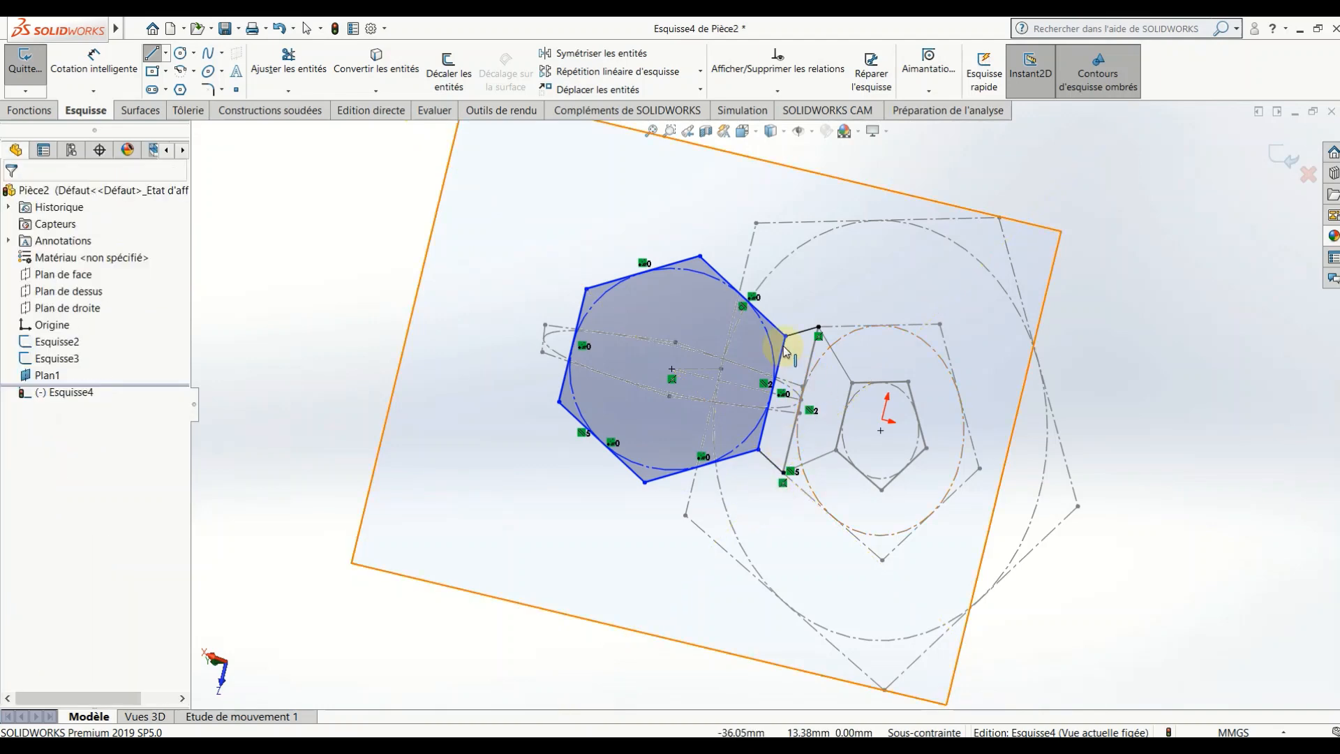
- Add an equal-length relation between the upper connecting line and the hexagon side facing the pentagon
scroll(793, 343, "down", 3)
left_click(790, 349)
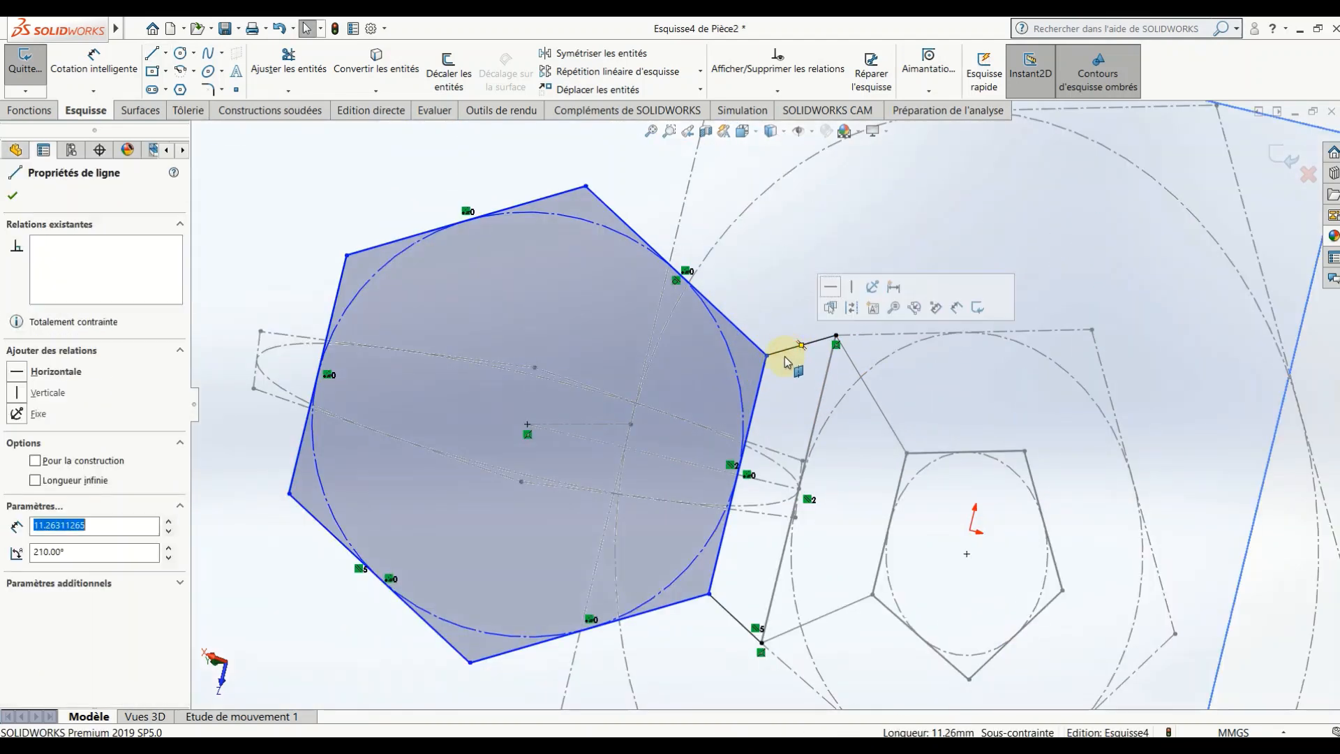
left_click(761, 388, "ctrl")
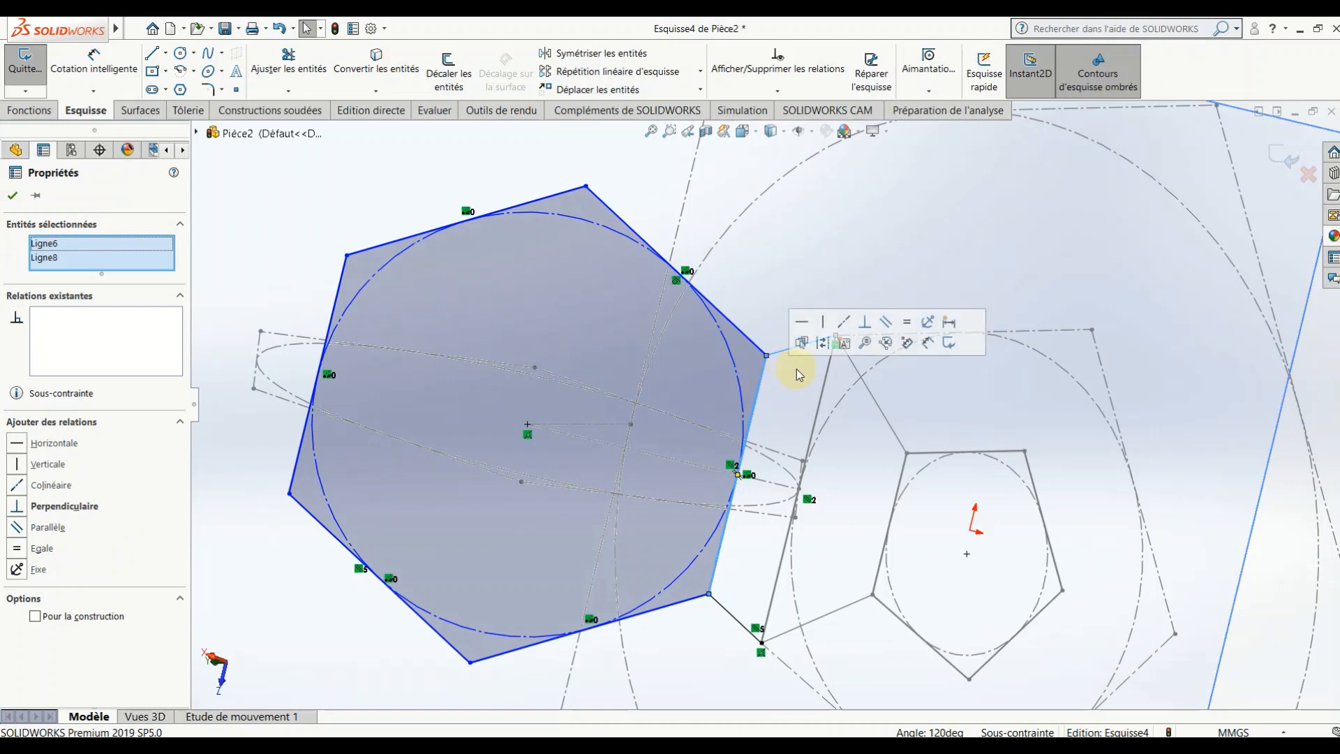
left_click(909, 331)
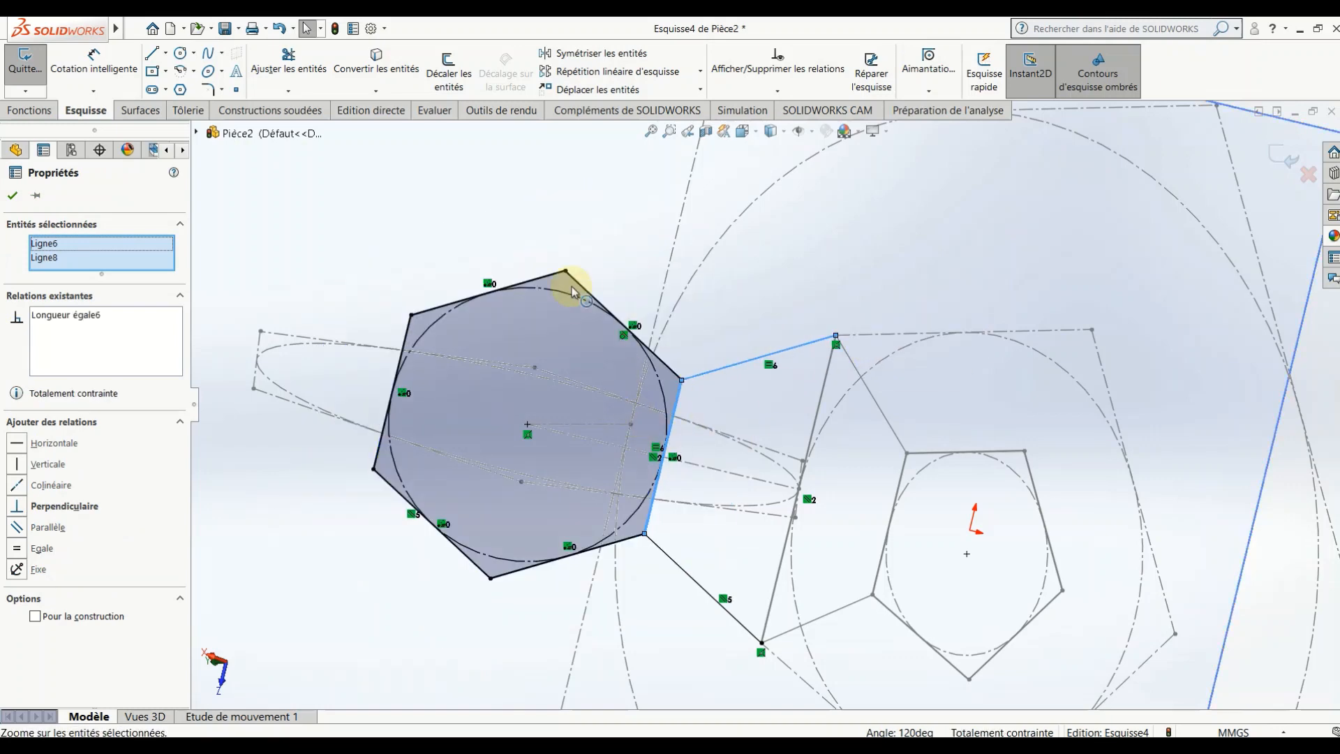
left_click(470, 203)
- Exit the hexagon sketch, keeping its changes
scroll(557, 381, "up", 3)
scroll(556, 381, "up", 2)
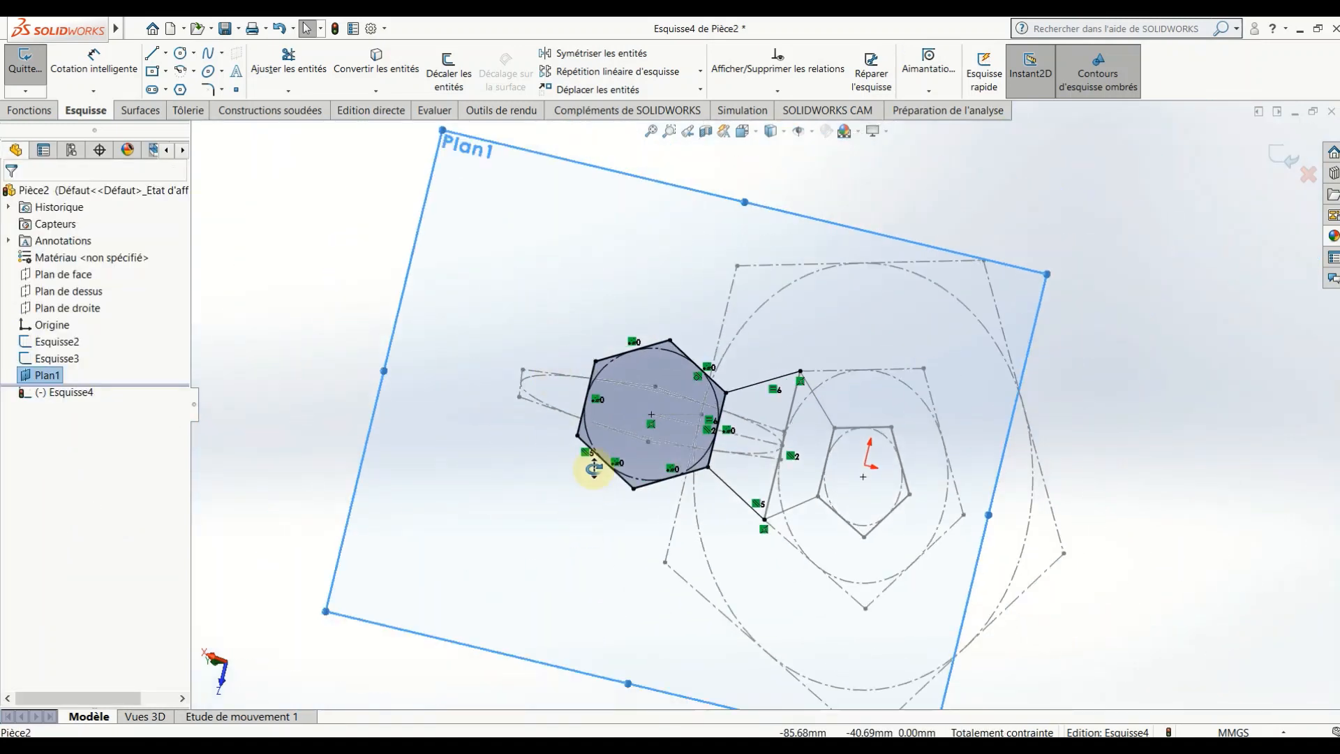
mouse_move(589, 463)
middle_mouse_down()
mouse_move(652, 410)
mouse_move(673, 416)
middle_mouse_up()
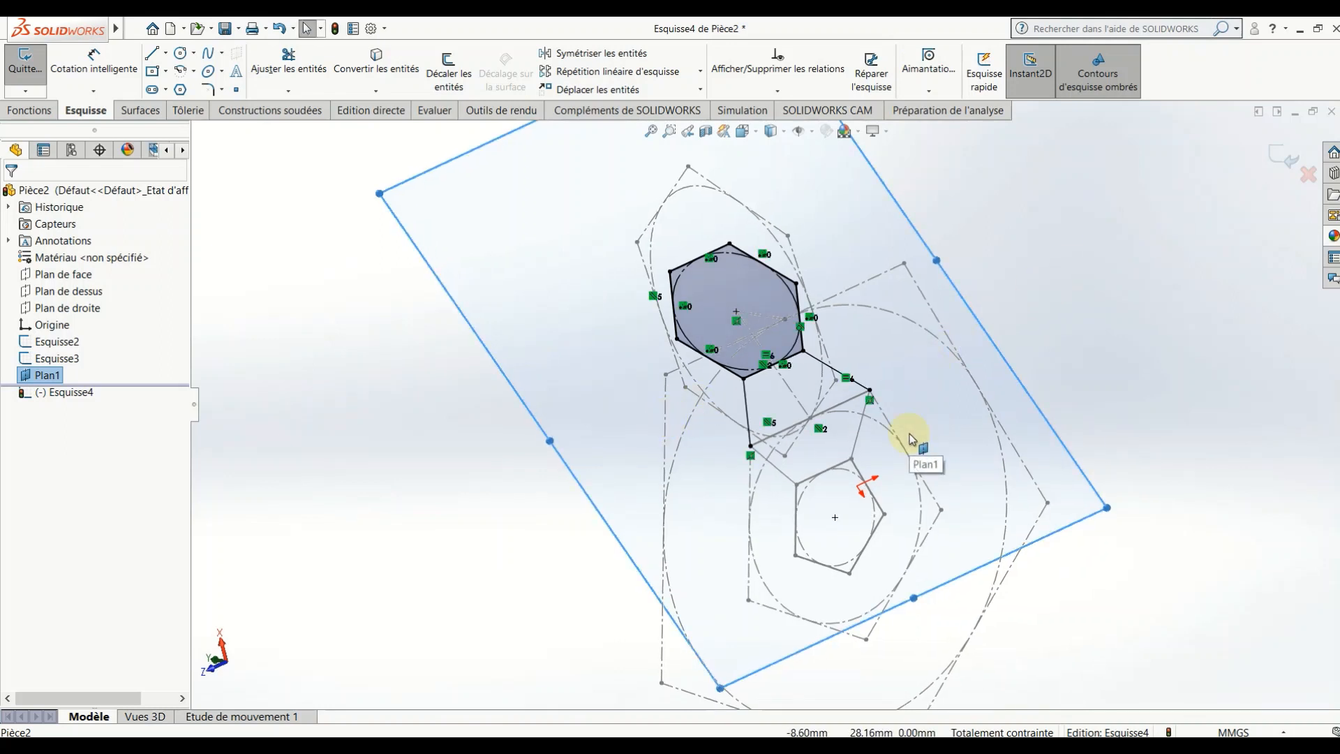
left_click(1277, 162)
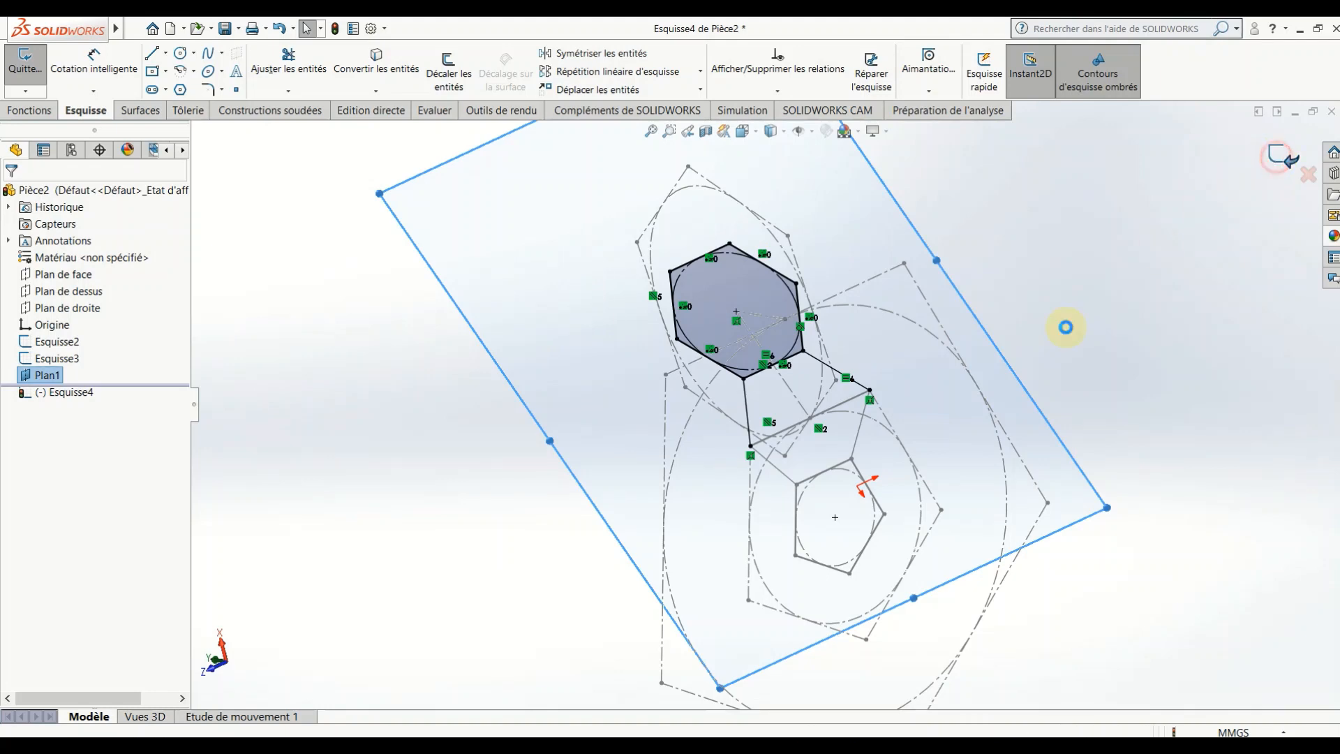
left_click(1108, 296)
- Create a reference axis perpendicular to Plan1 through the hexagon's centre, at the slanted construction line's upper endpoint
scroll(1102, 332, "up", 1)
mouse_move(1102, 332)
middle_mouse_down()
mouse_move(909, 234)
mouse_move(1005, 150)
middle_mouse_up()
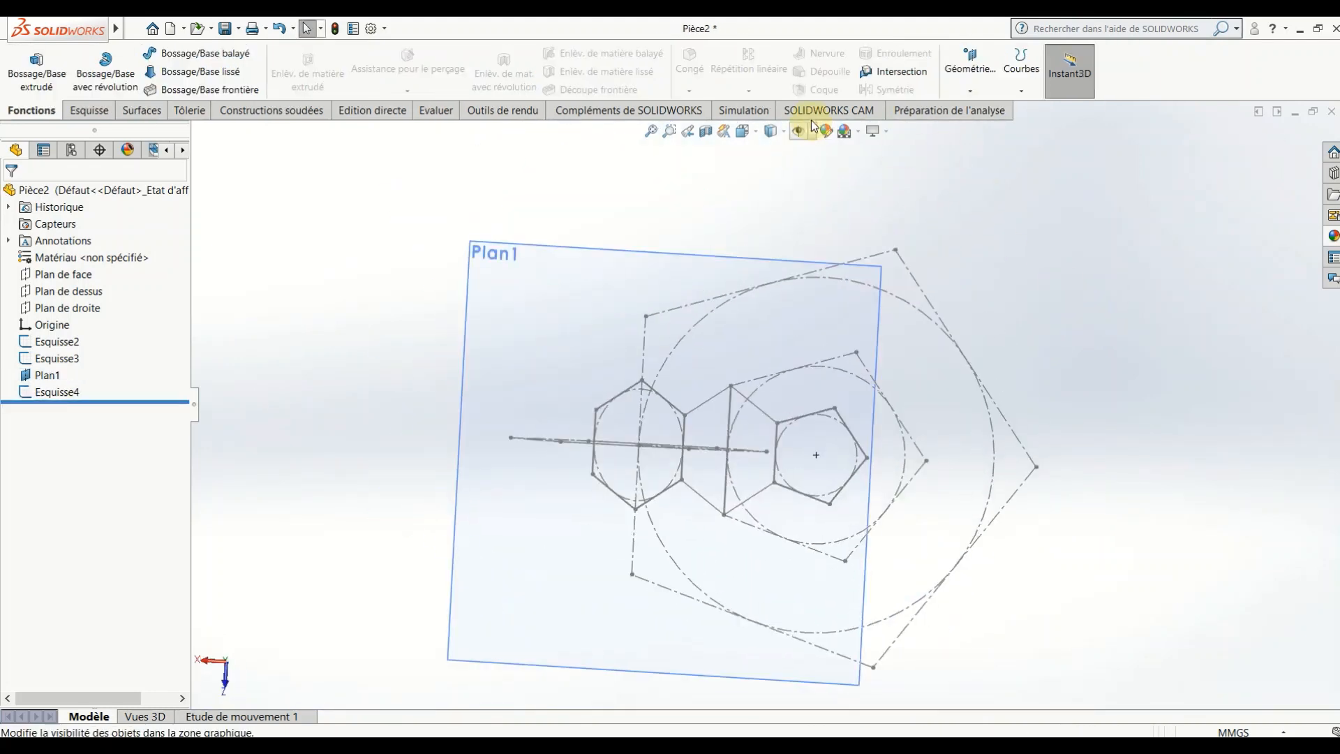
left_click(745, 131)
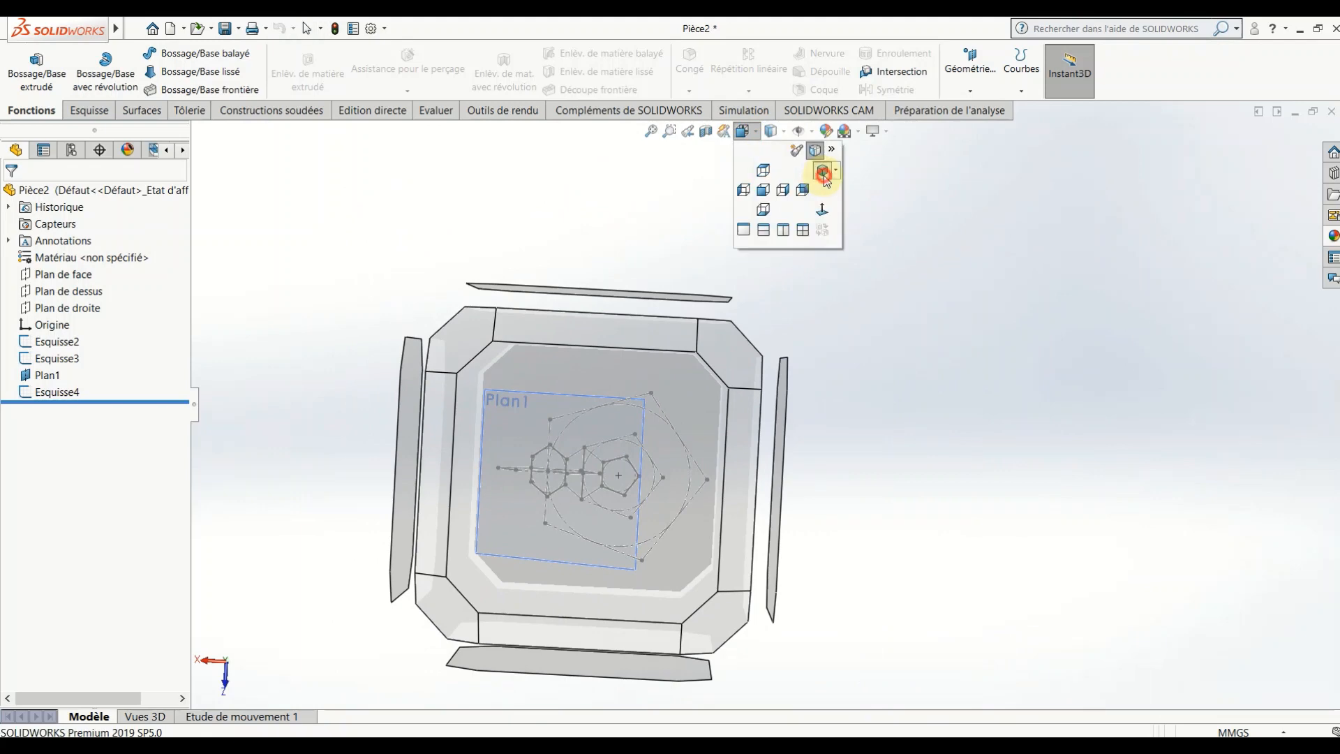
left_click(824, 174)
mouse_move(930, 414)
middle_mouse_down()
mouse_move(1030, 289)
mouse_move(1053, 392)
middle_mouse_up()
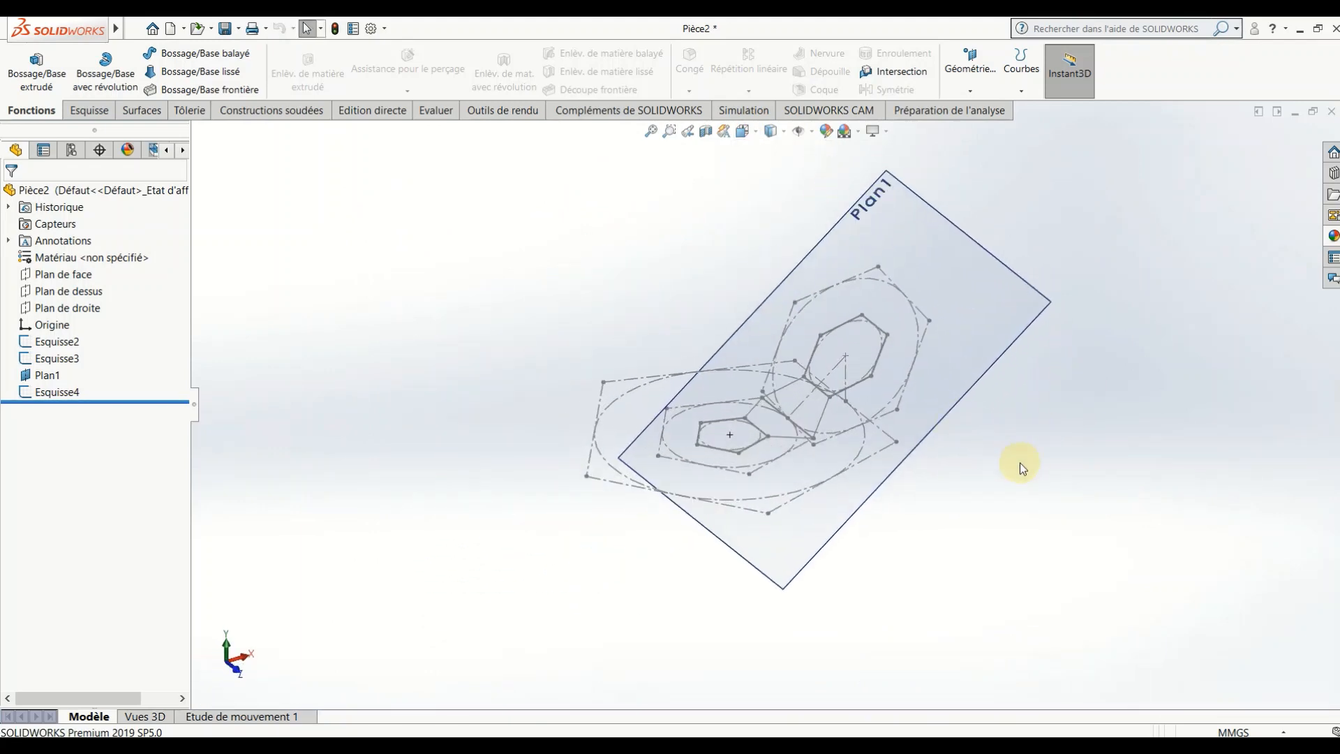
left_click(969, 91)
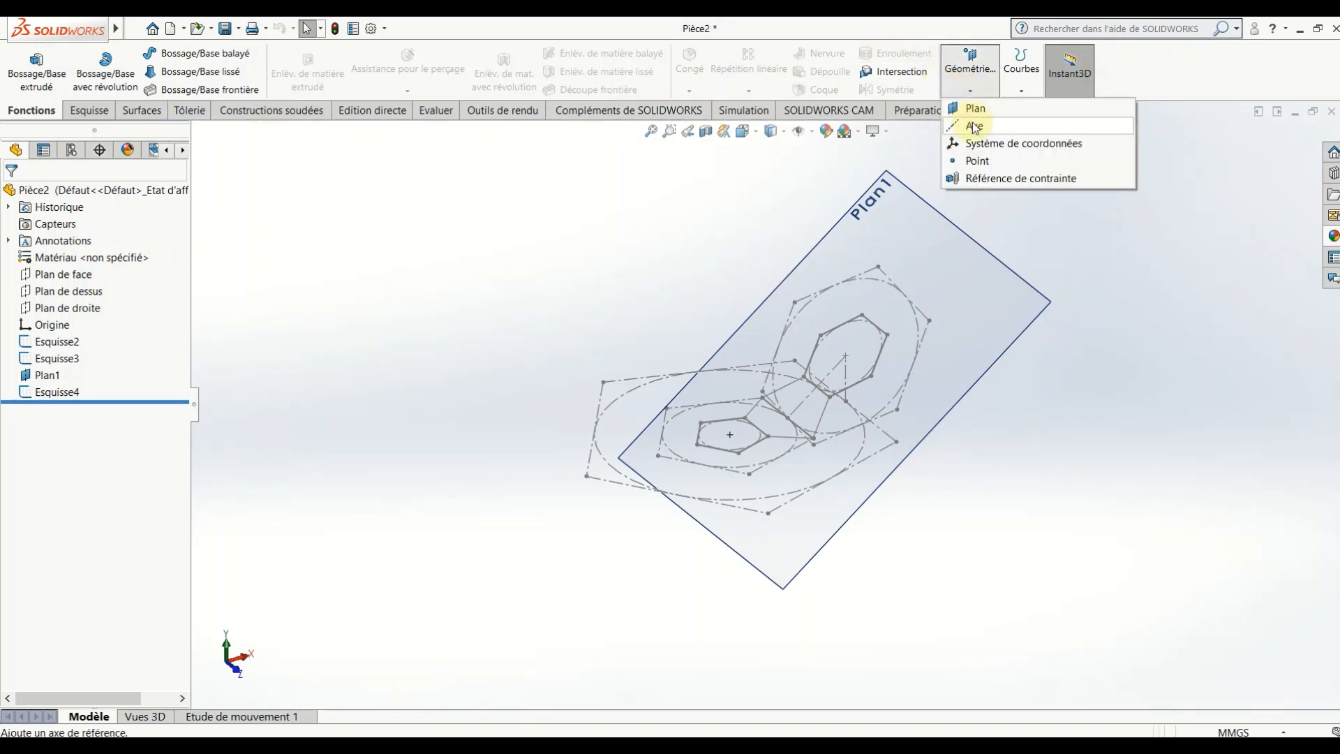
left_click(975, 126)
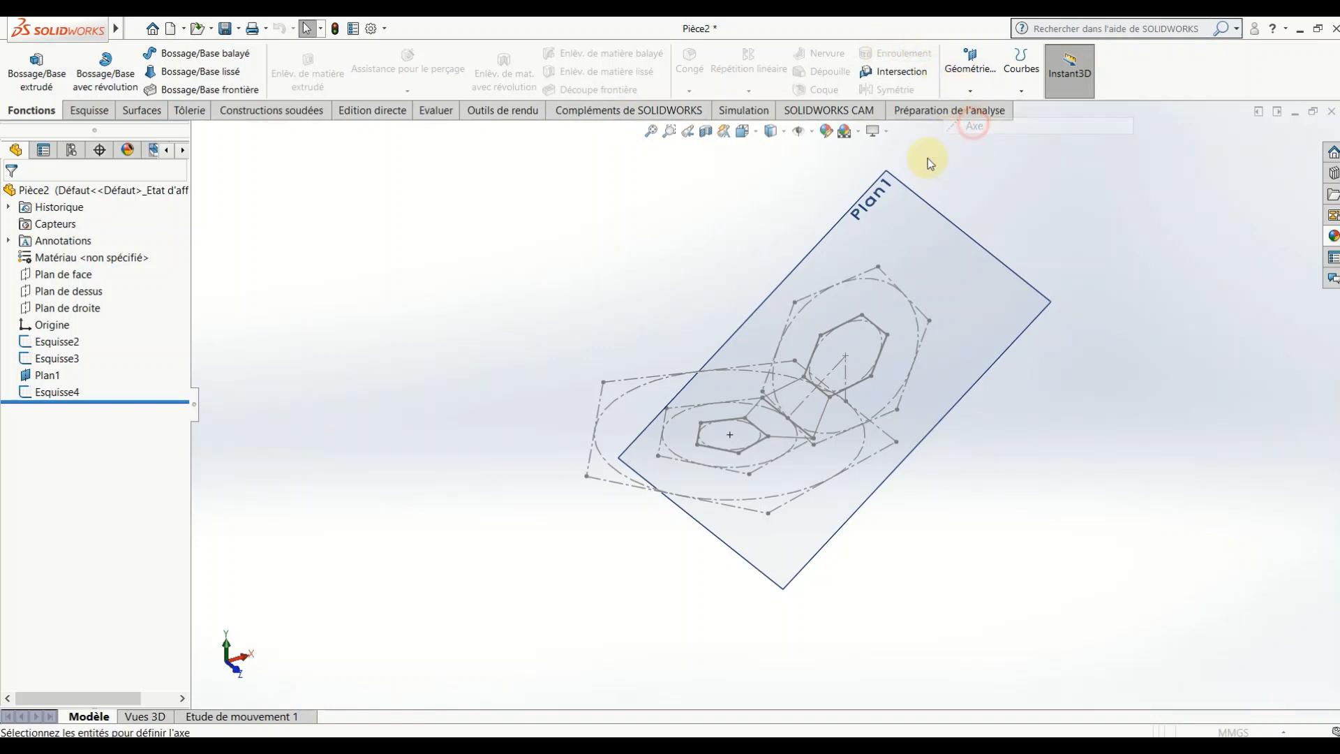
left_click(973, 292)
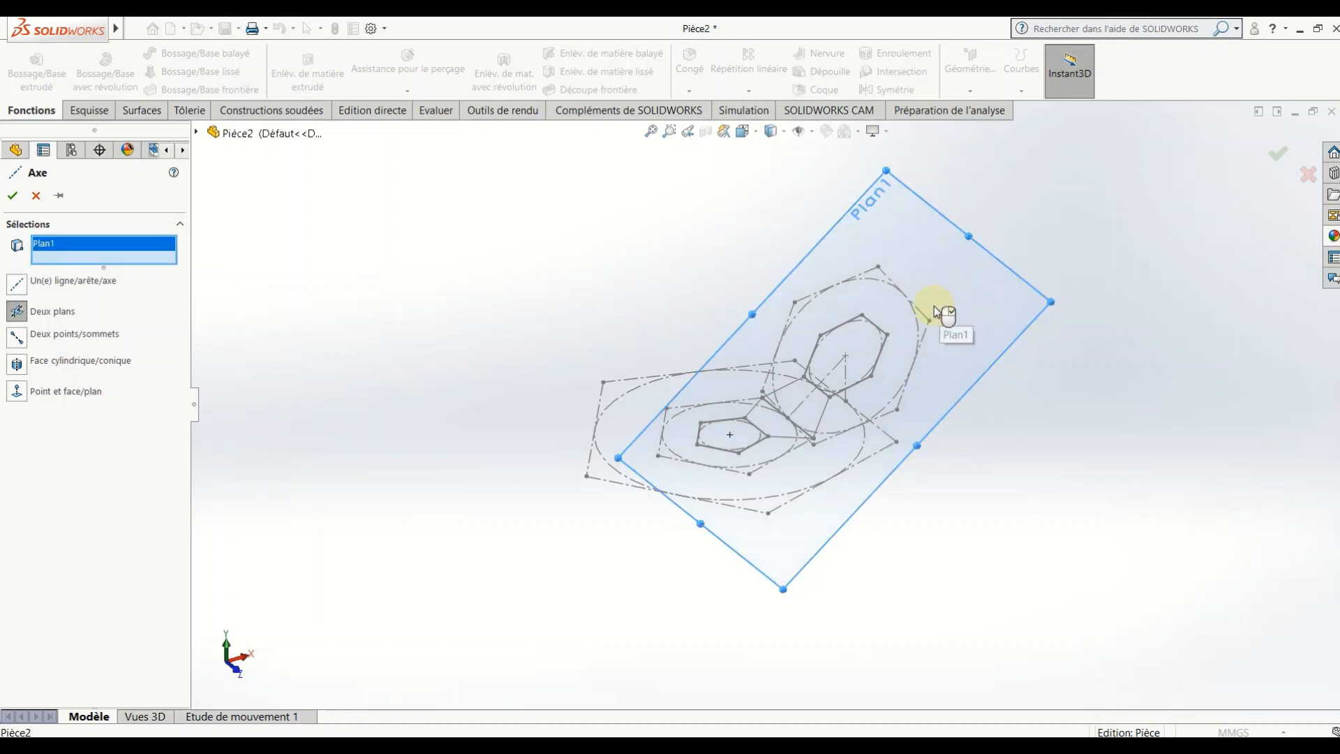
left_click(847, 357)
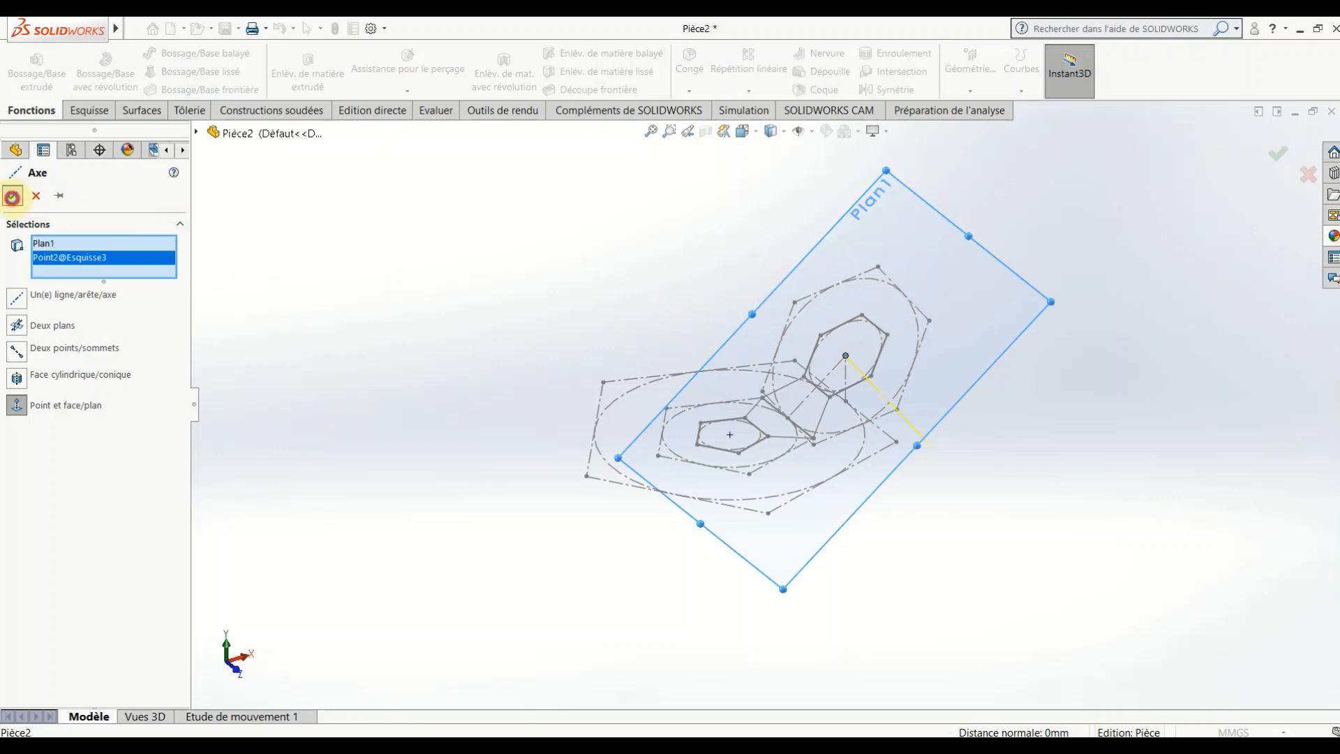
left_click(12, 196)
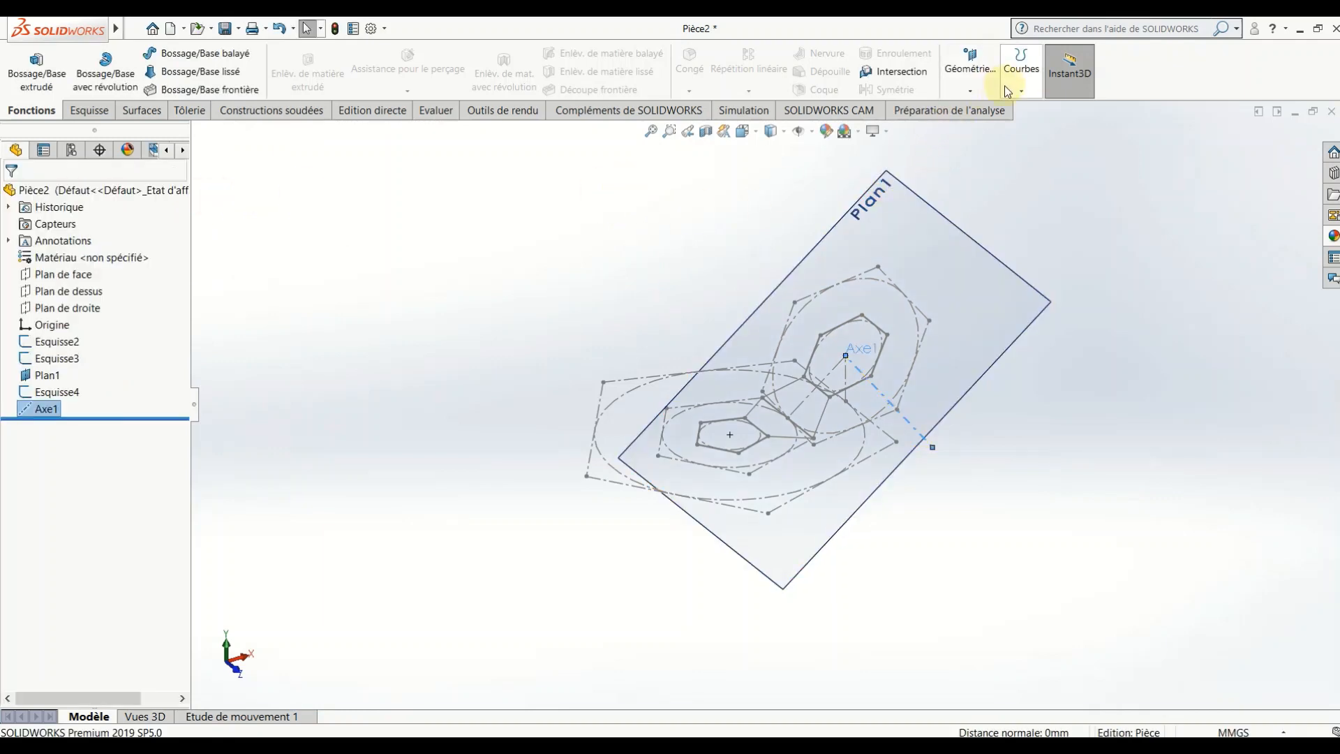
left_click(970, 91)
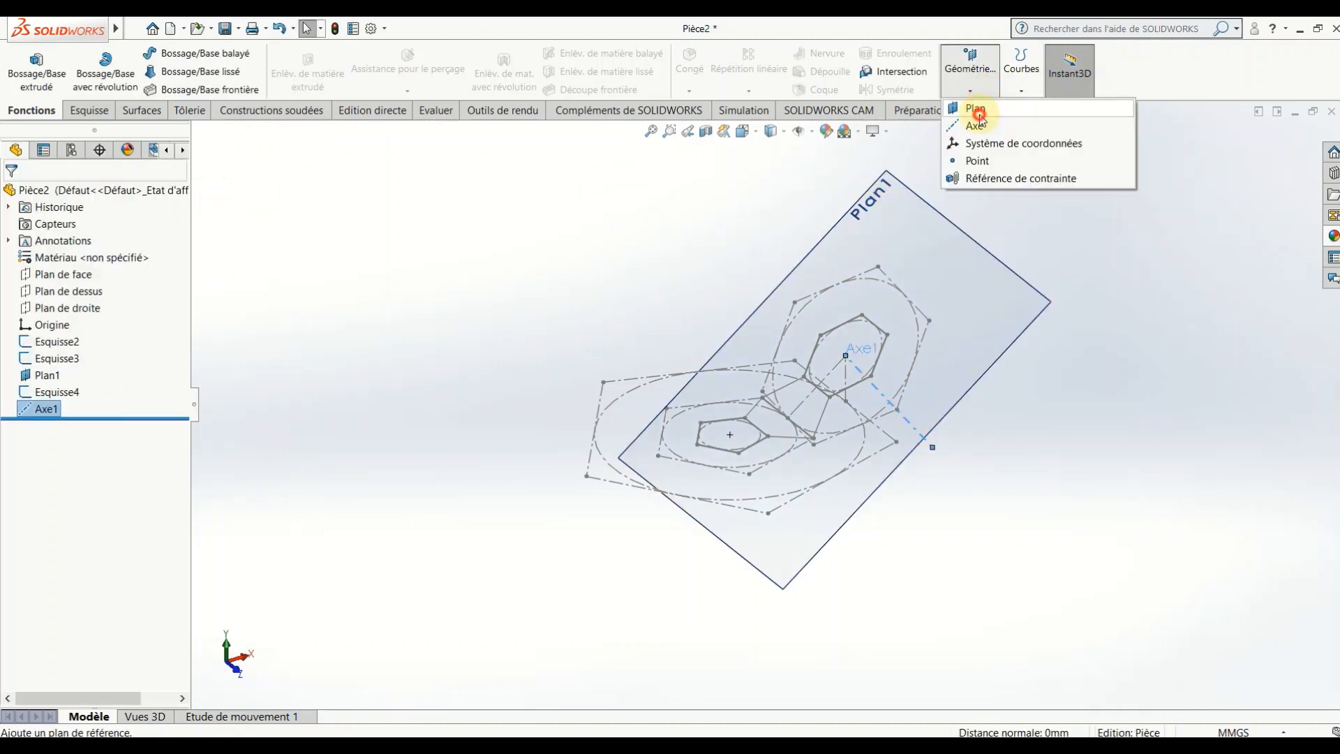
left_click(977, 109)
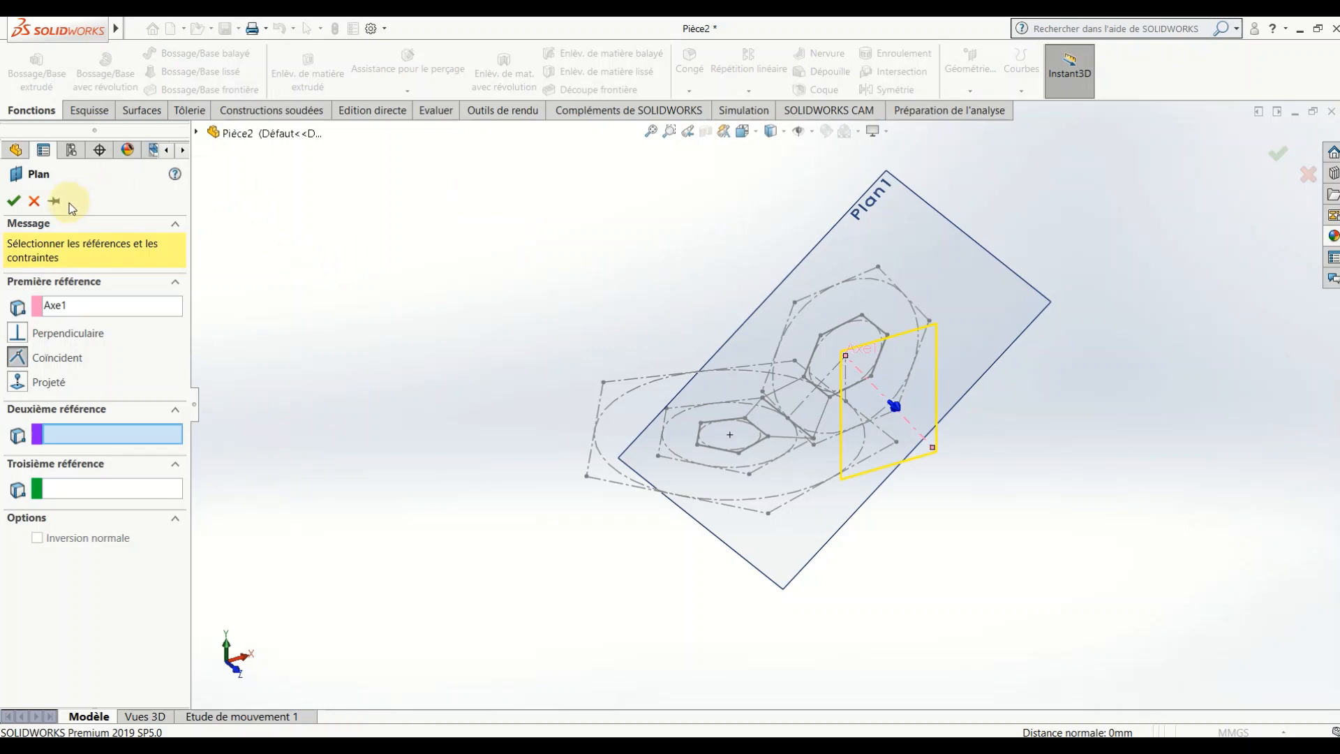
left_click(34, 200)
- Create a second reference axis perpendicular to the top plane (Plan de dessus) through the pentagons' centre point
left_click(971, 92)
left_click(979, 128)
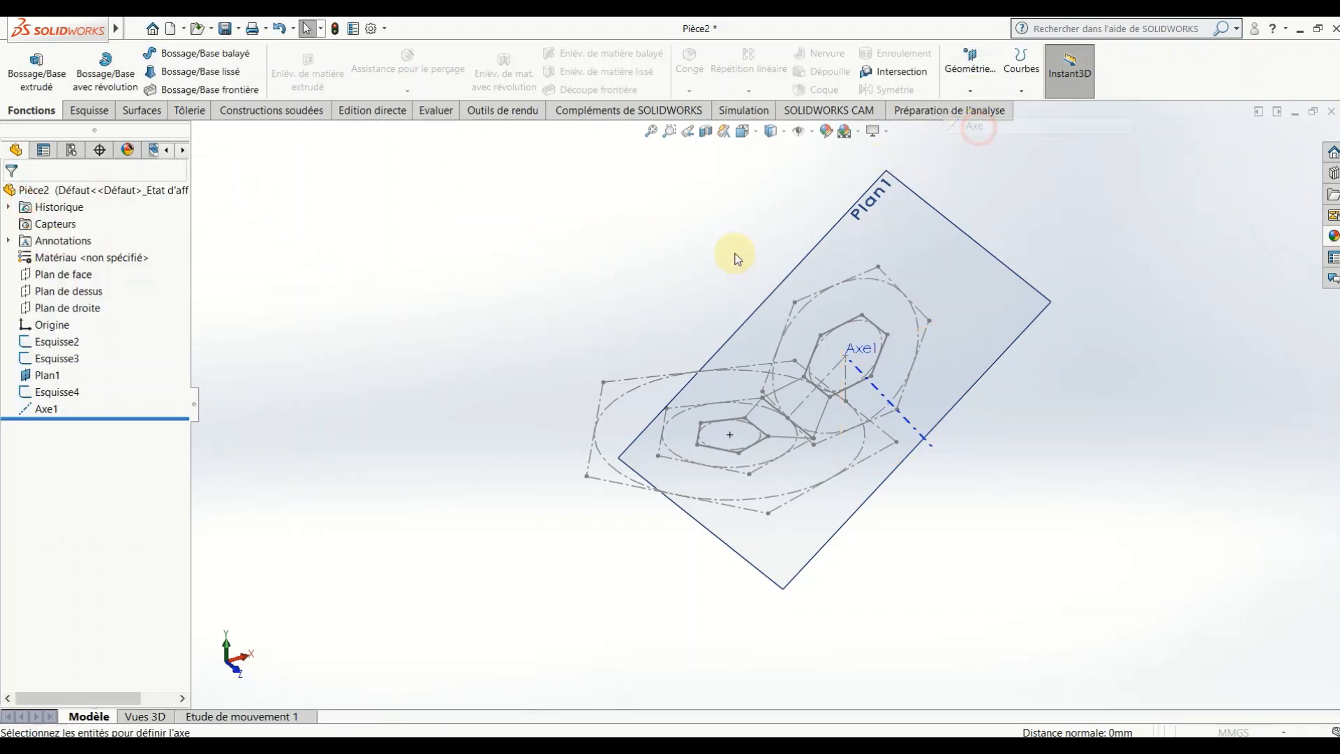
left_click(196, 134)
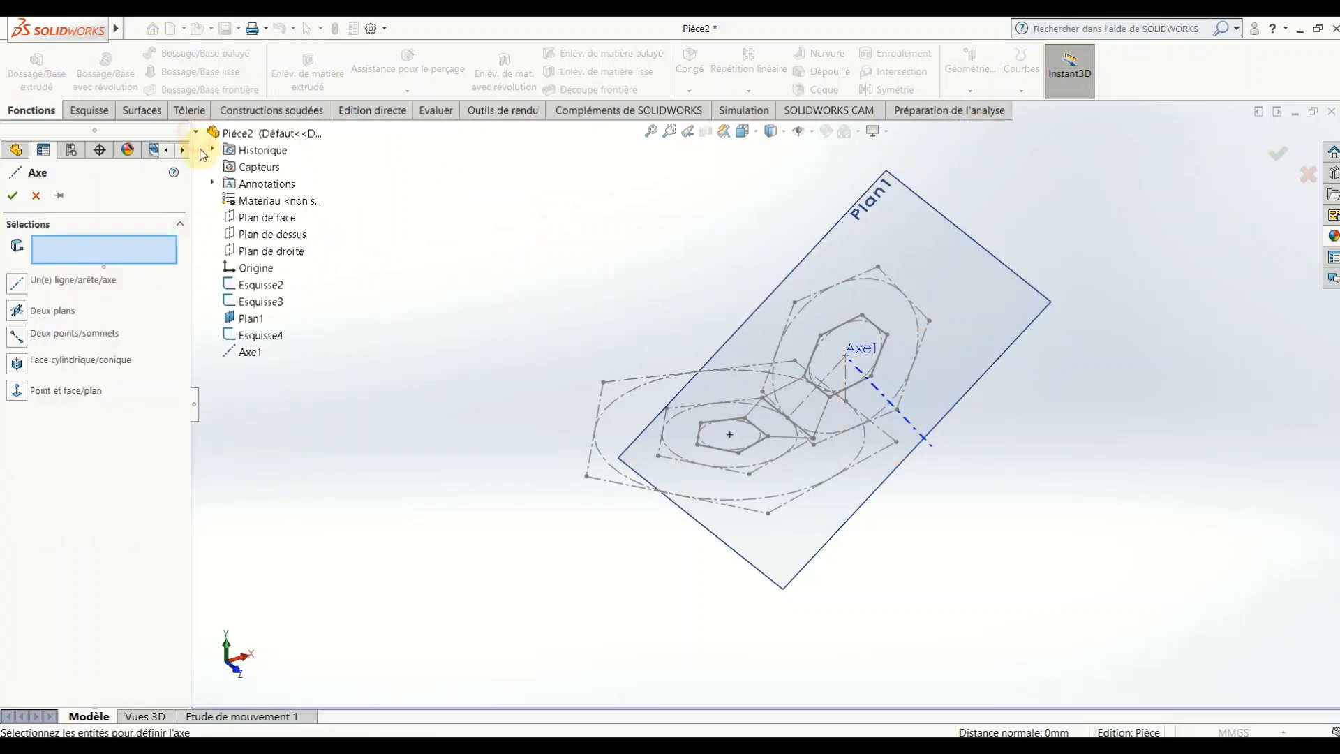
left_click(272, 233)
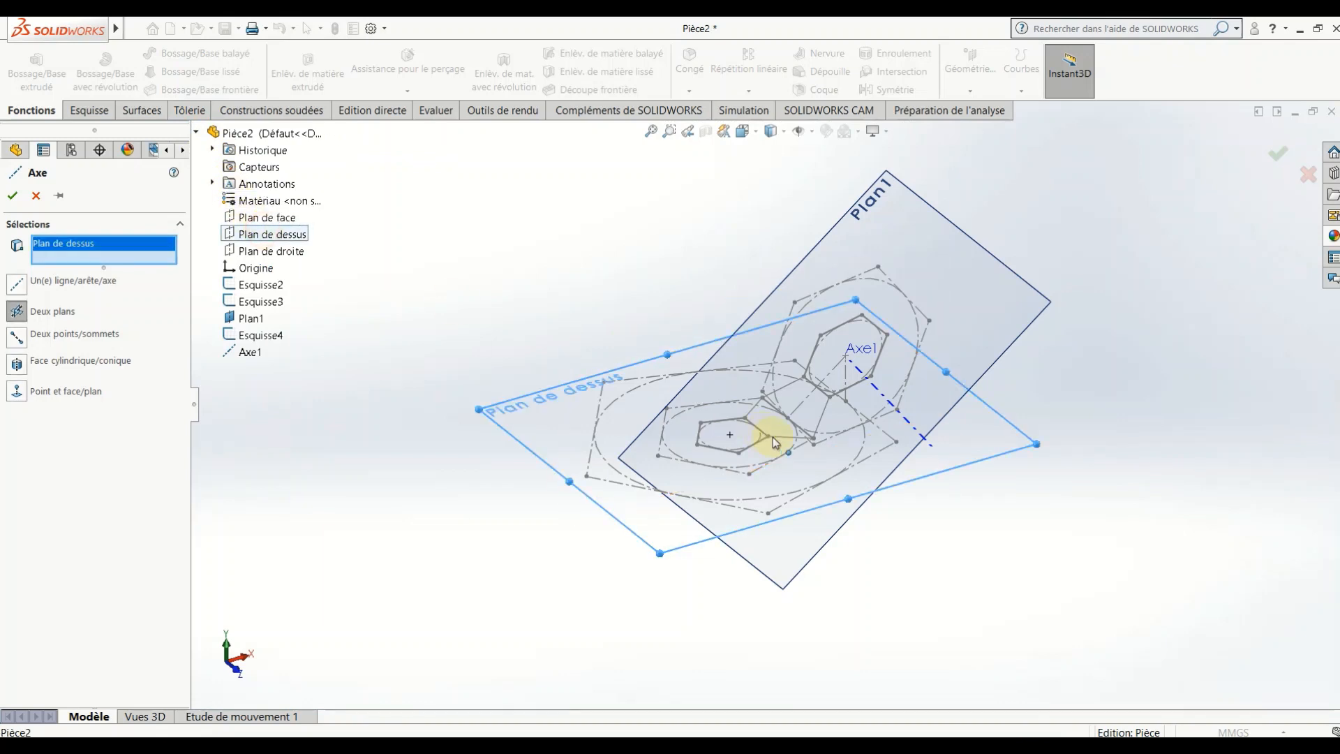
left_click(731, 436)
left_click(11, 195)
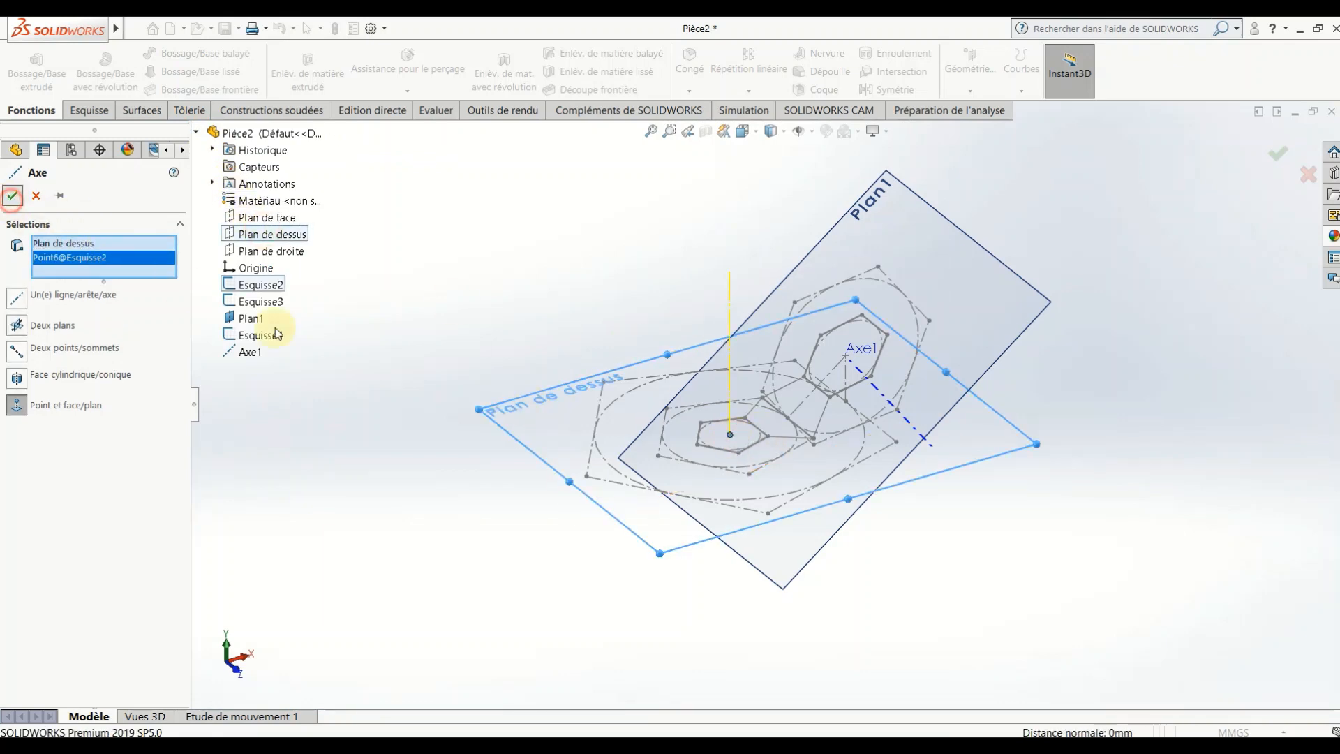
left_click(652, 255)
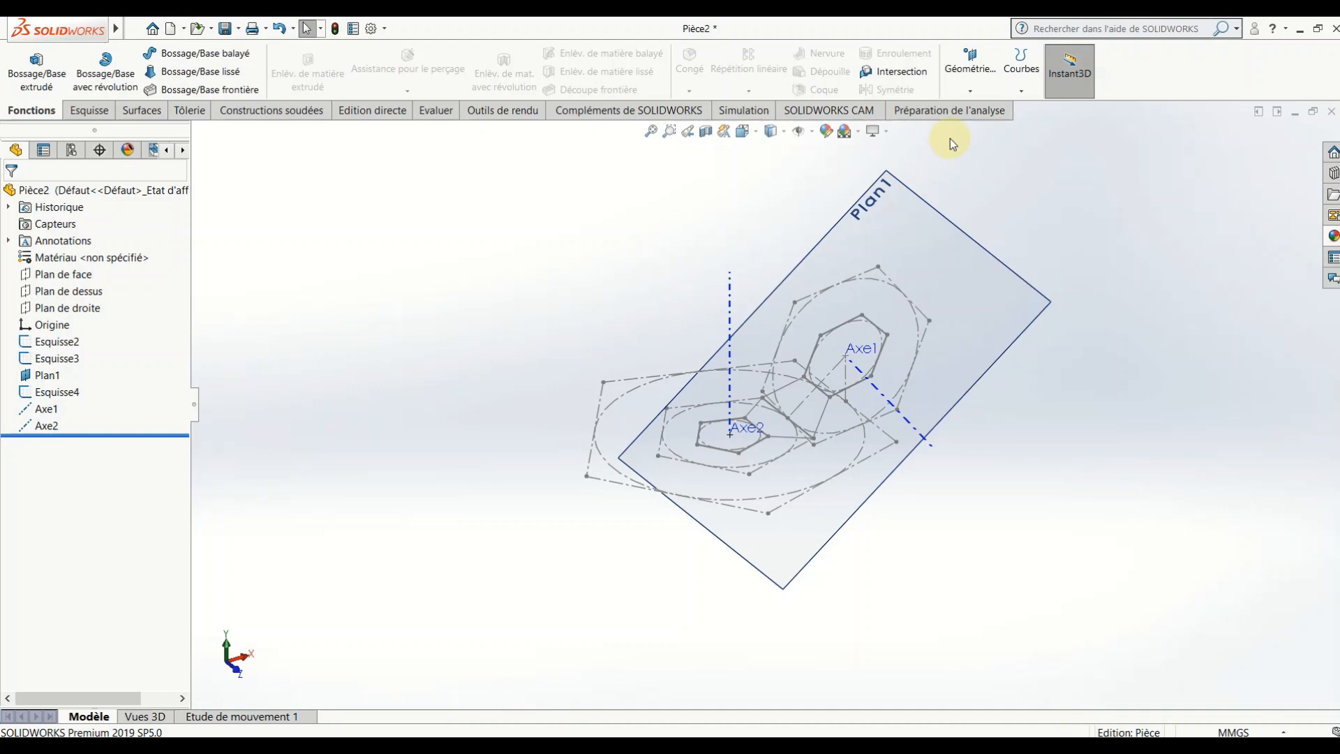
- Create a reference point at the intersection of the pentagon and hexagon axes
left_click(970, 91)
left_click(977, 160)
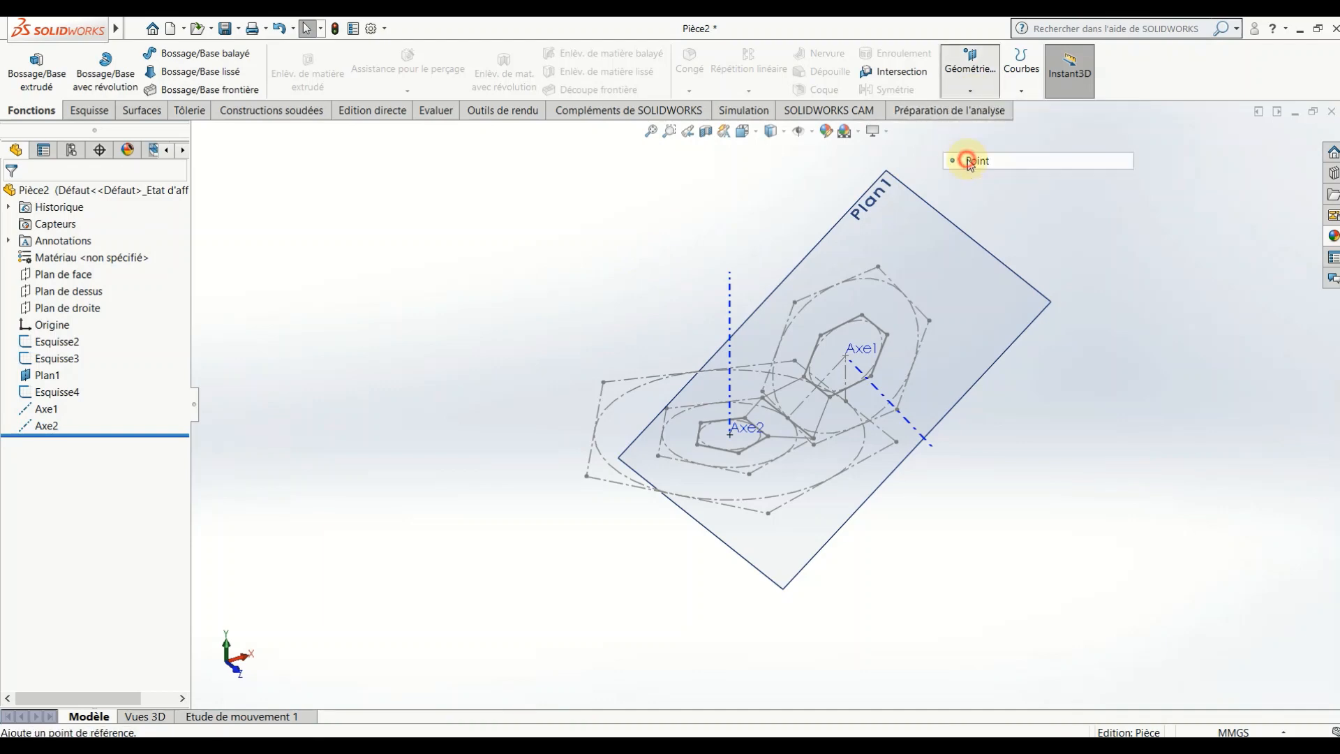
left_click(885, 403)
left_click(731, 353)
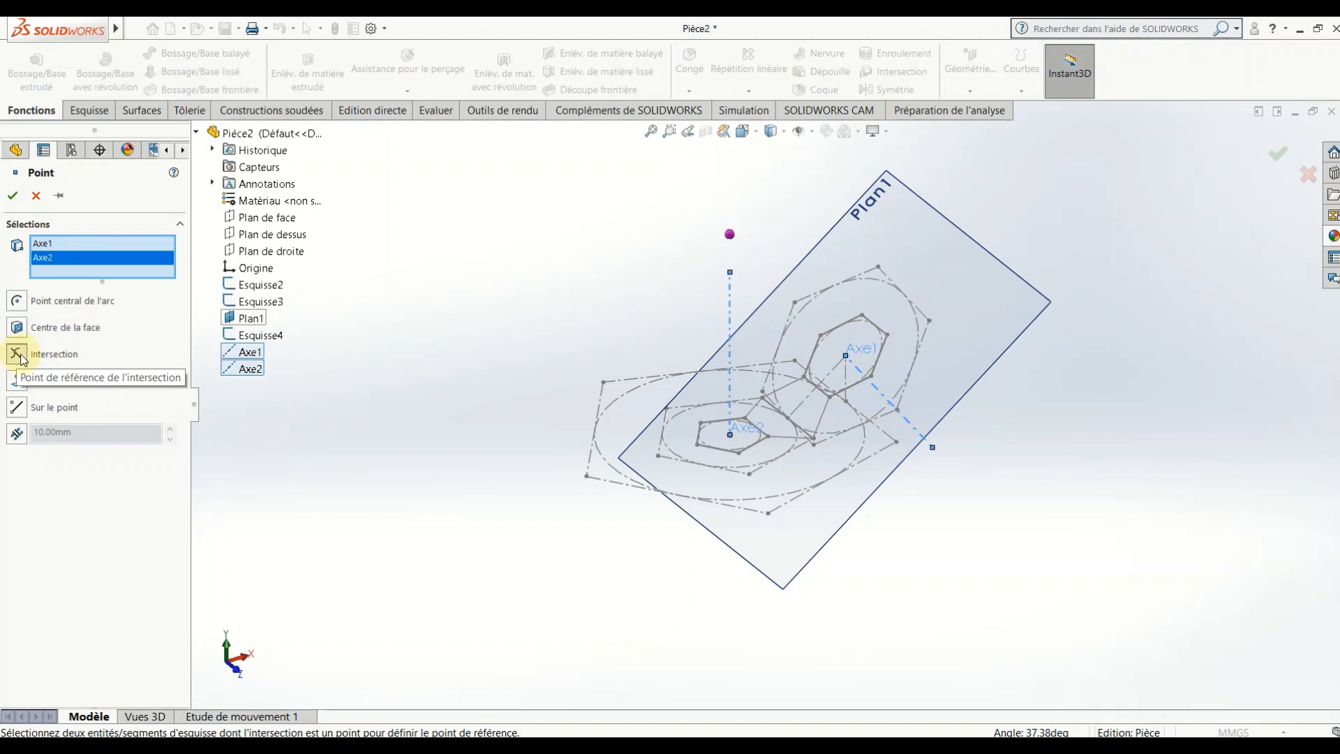
left_click(11, 195)
- Hide the inclined reference plane Plan1
middle_click_drag(525, 347, 596, 396)
right_click(957, 338)
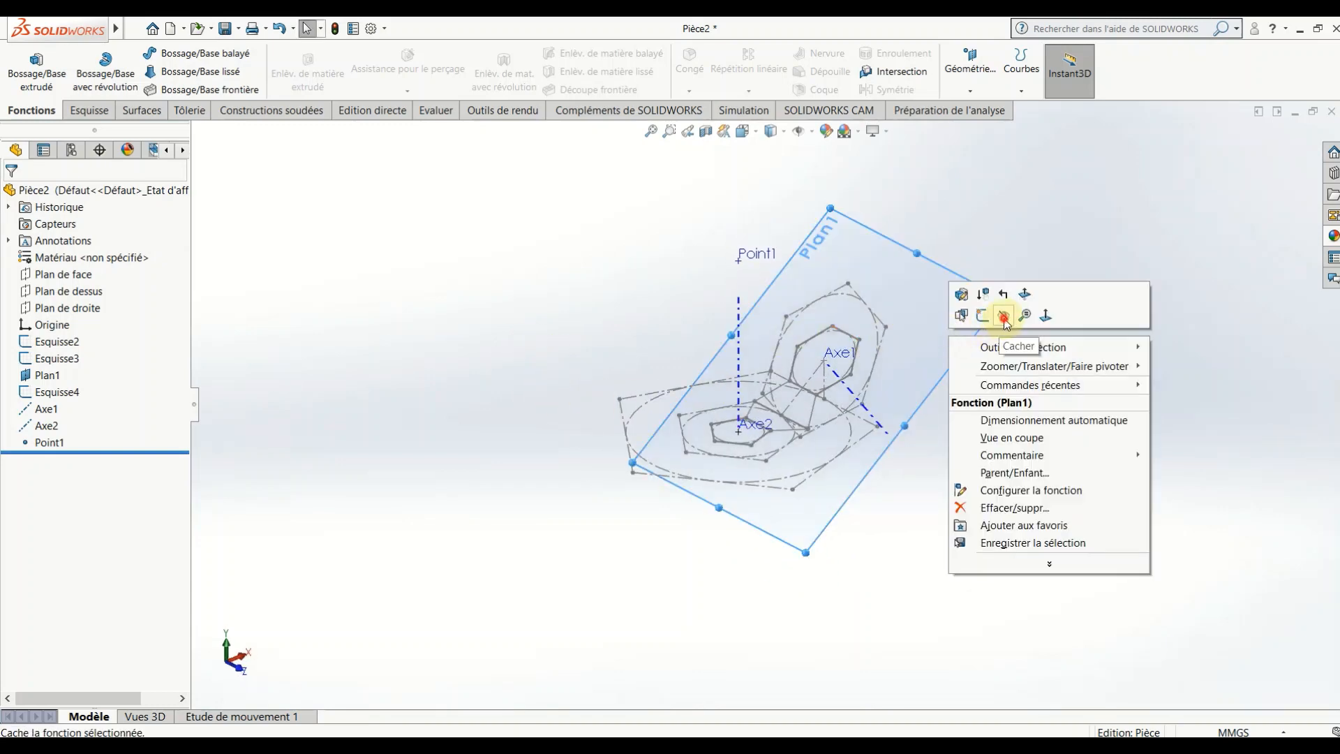
left_click(1004, 317)
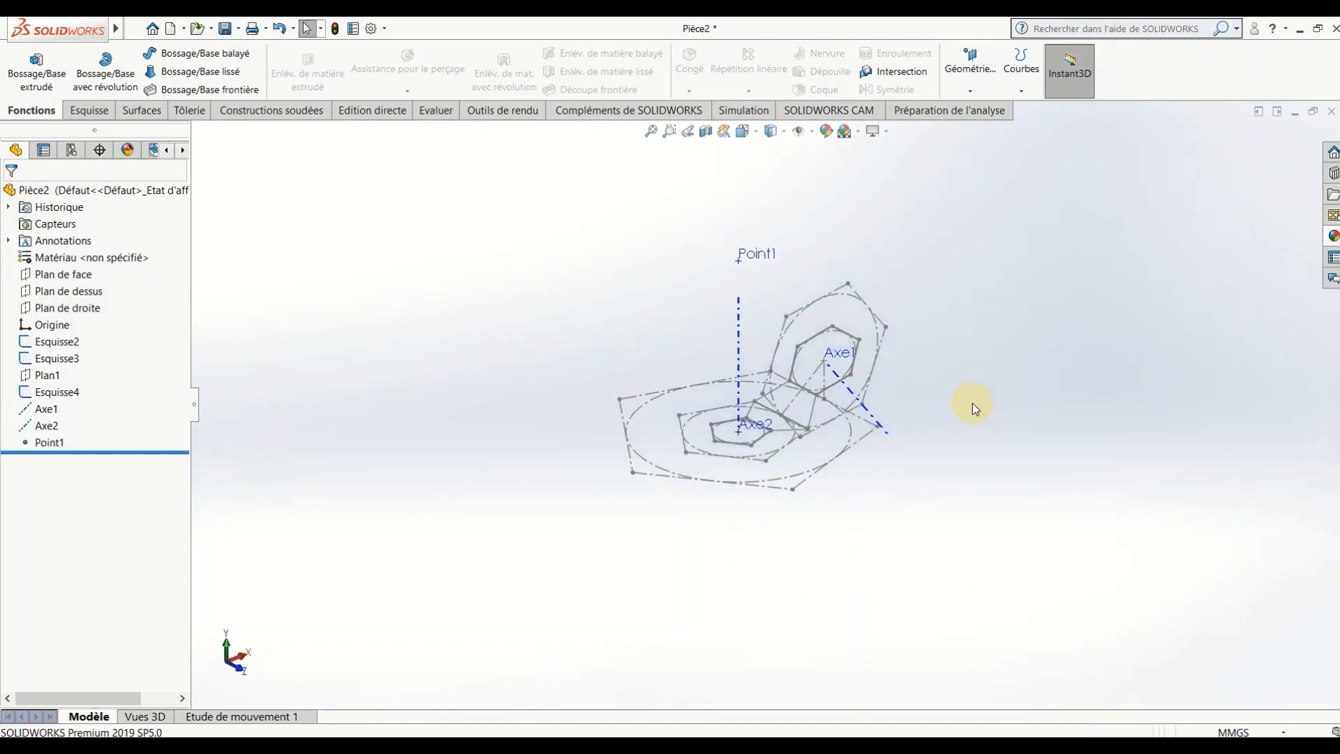
middle_click_drag(973, 403, 922, 421)
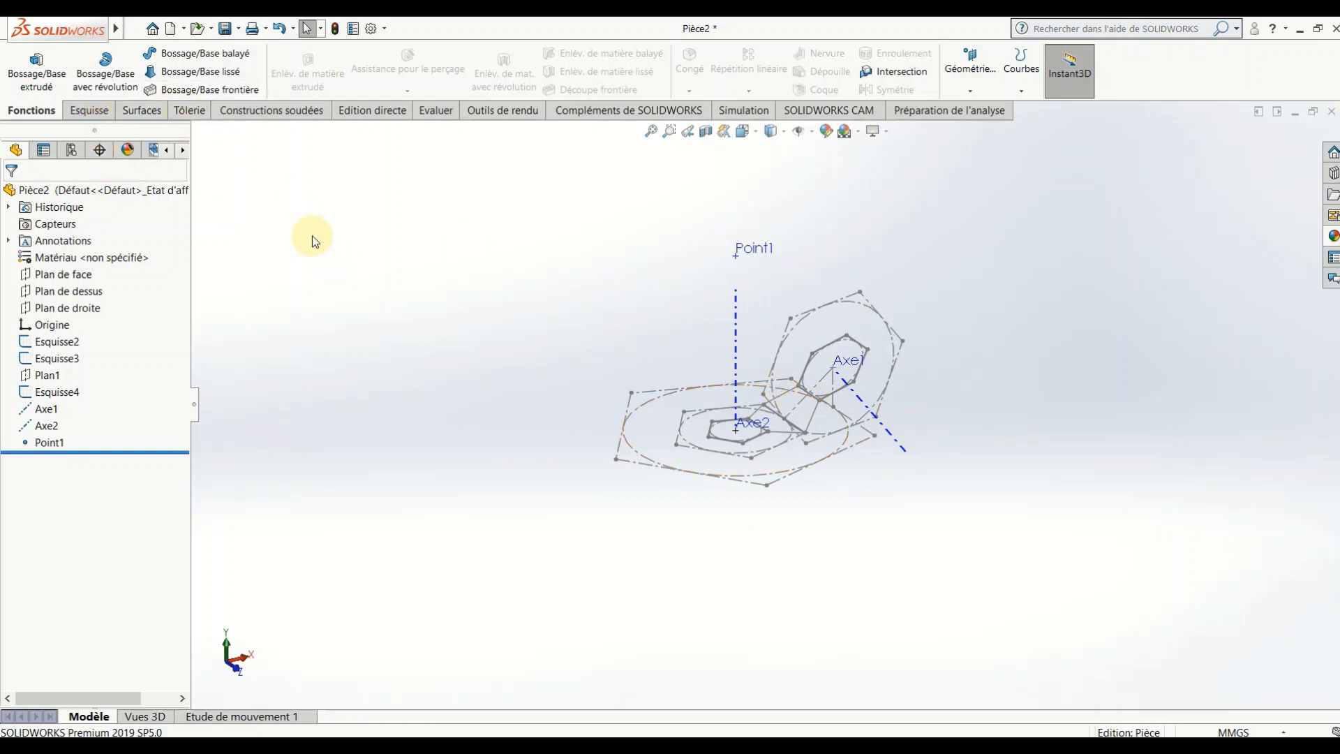
- Loft the closed inner pentagon contour up to reference point Point1 as a solid
left_click(208, 77)
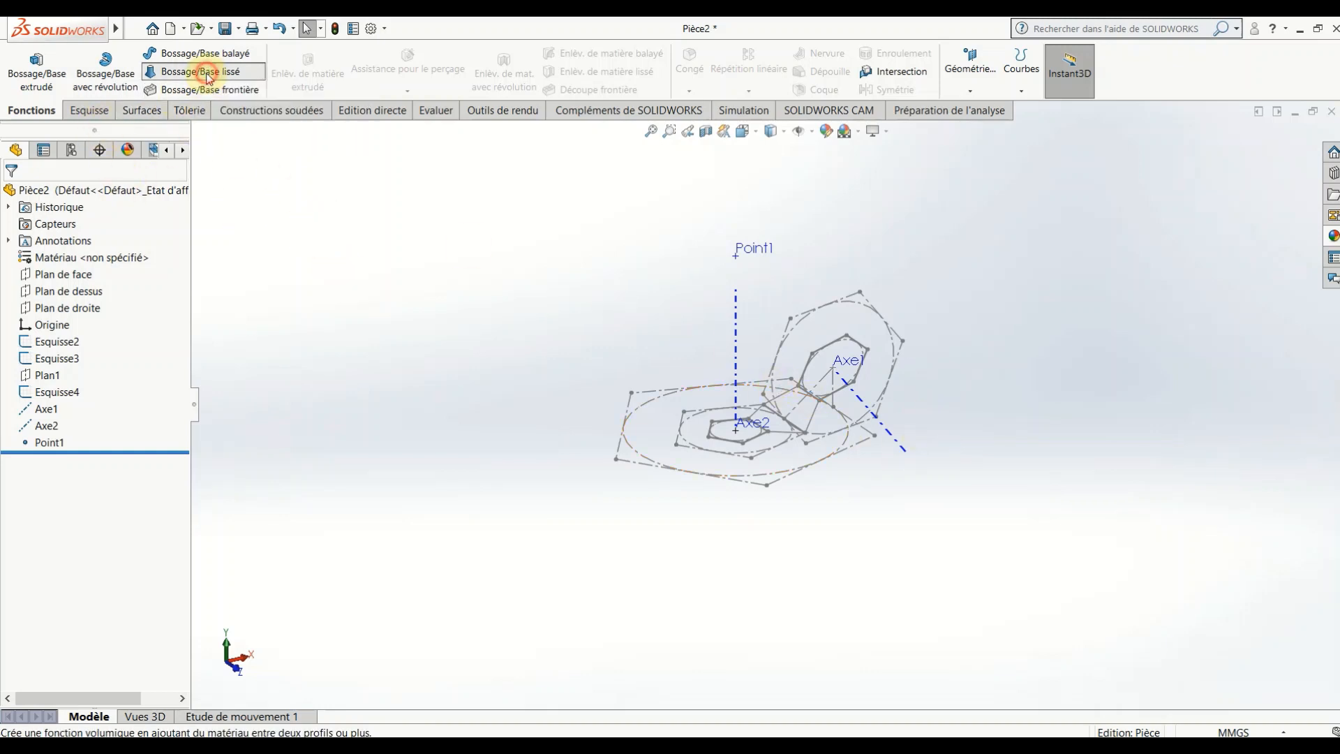
scroll(754, 474, "down", 5)
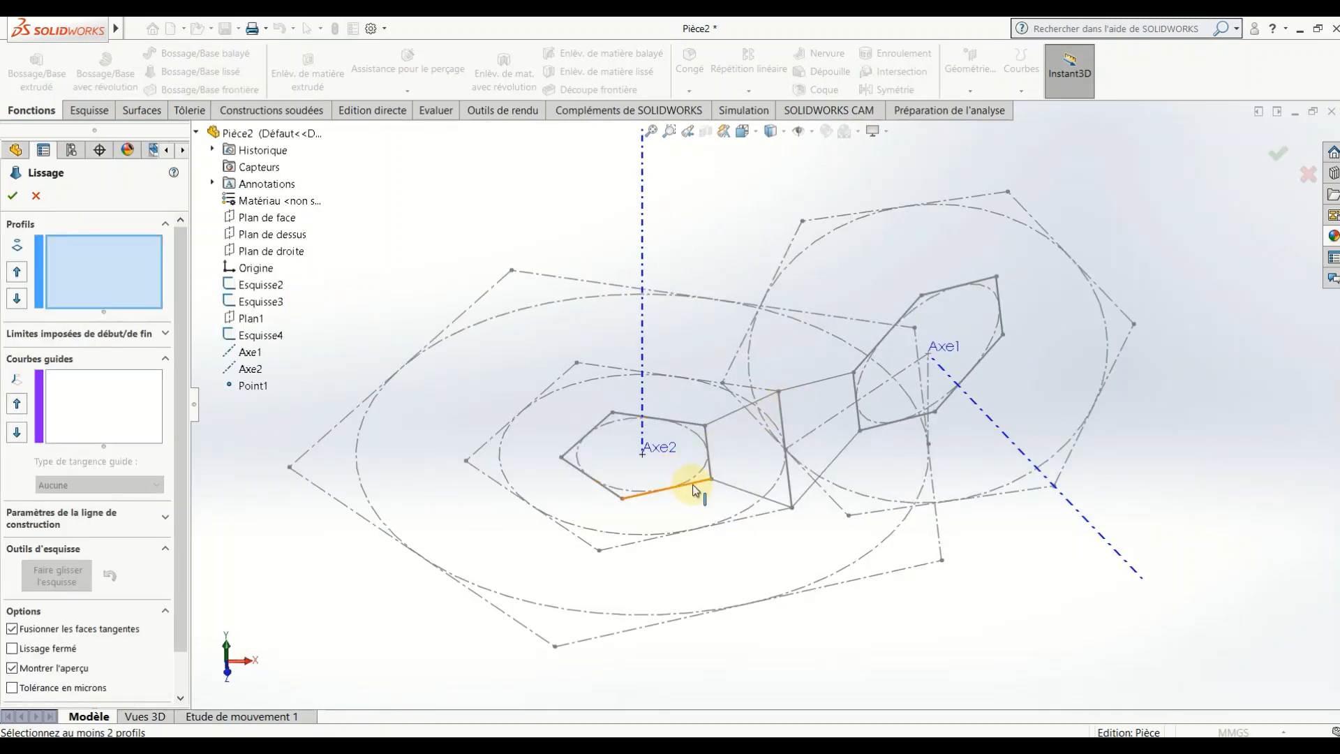
left_click(694, 490)
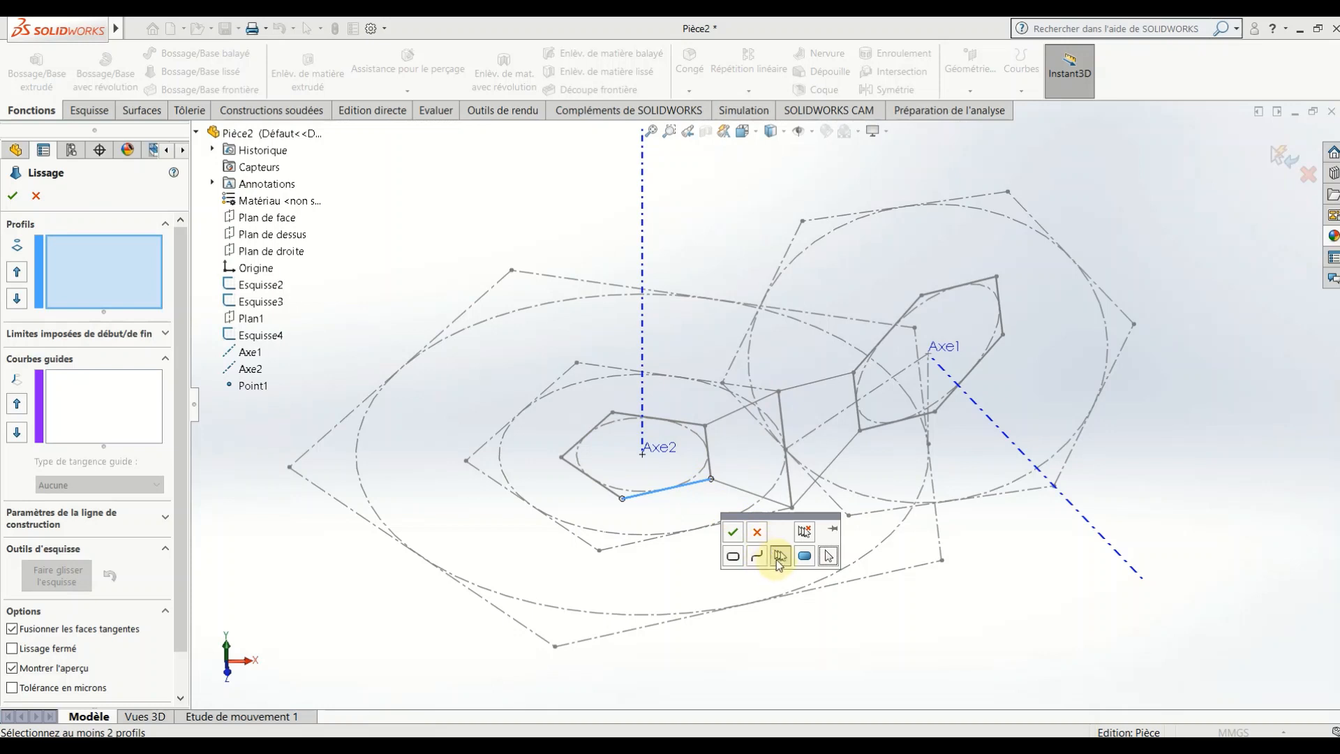
left_click(780, 557)
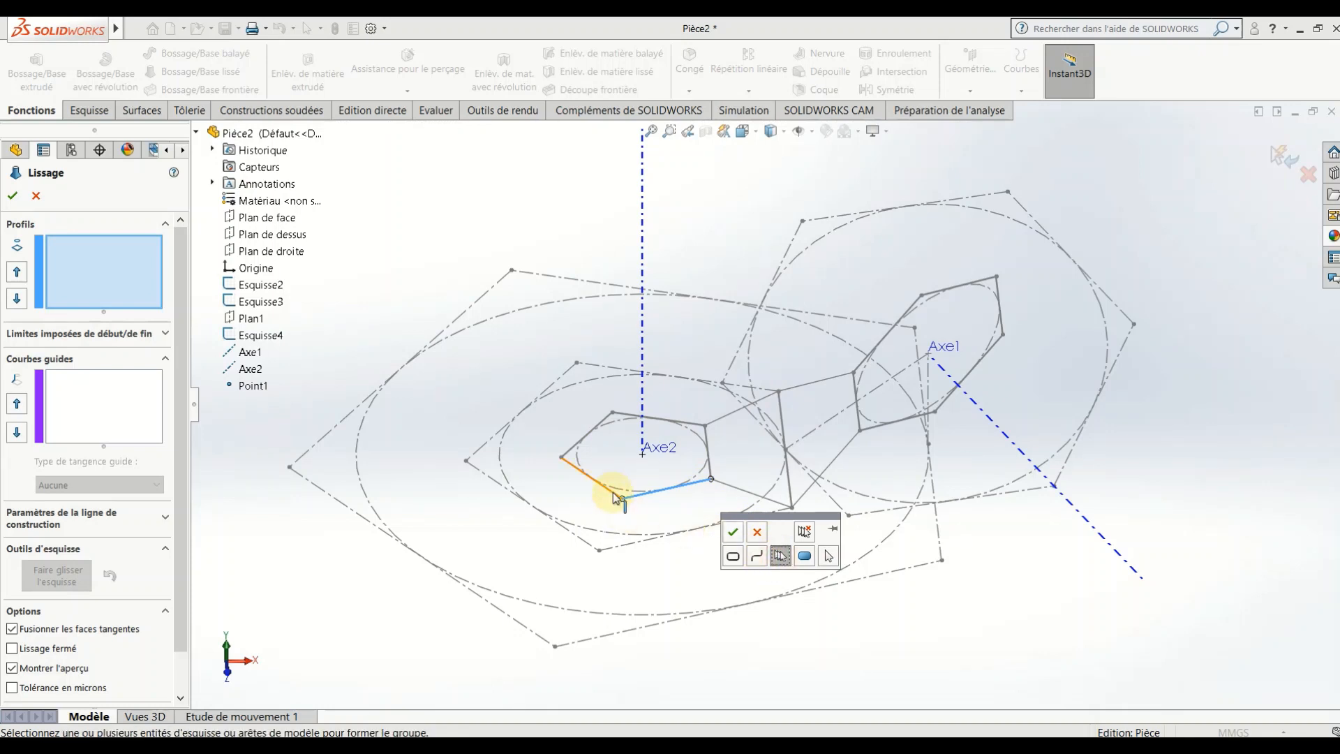
left_click(612, 492)
left_click(575, 443)
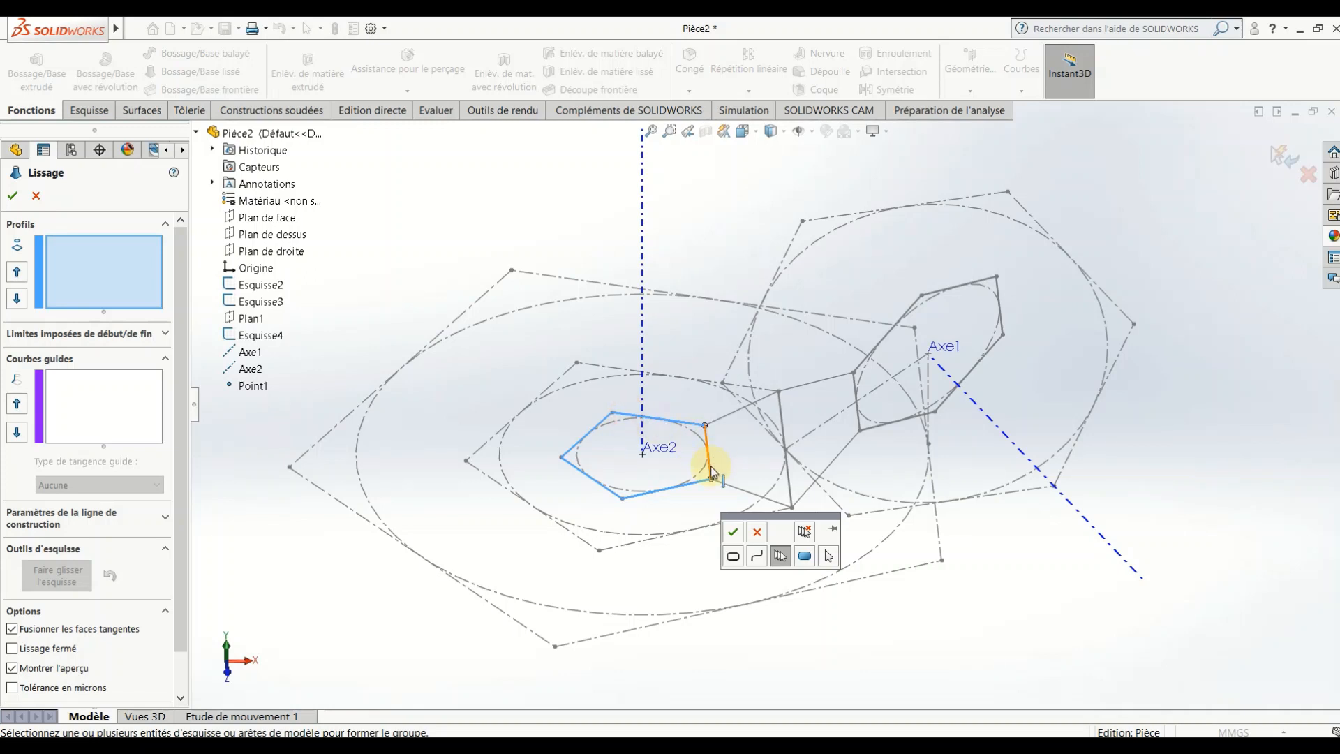
left_click(733, 534)
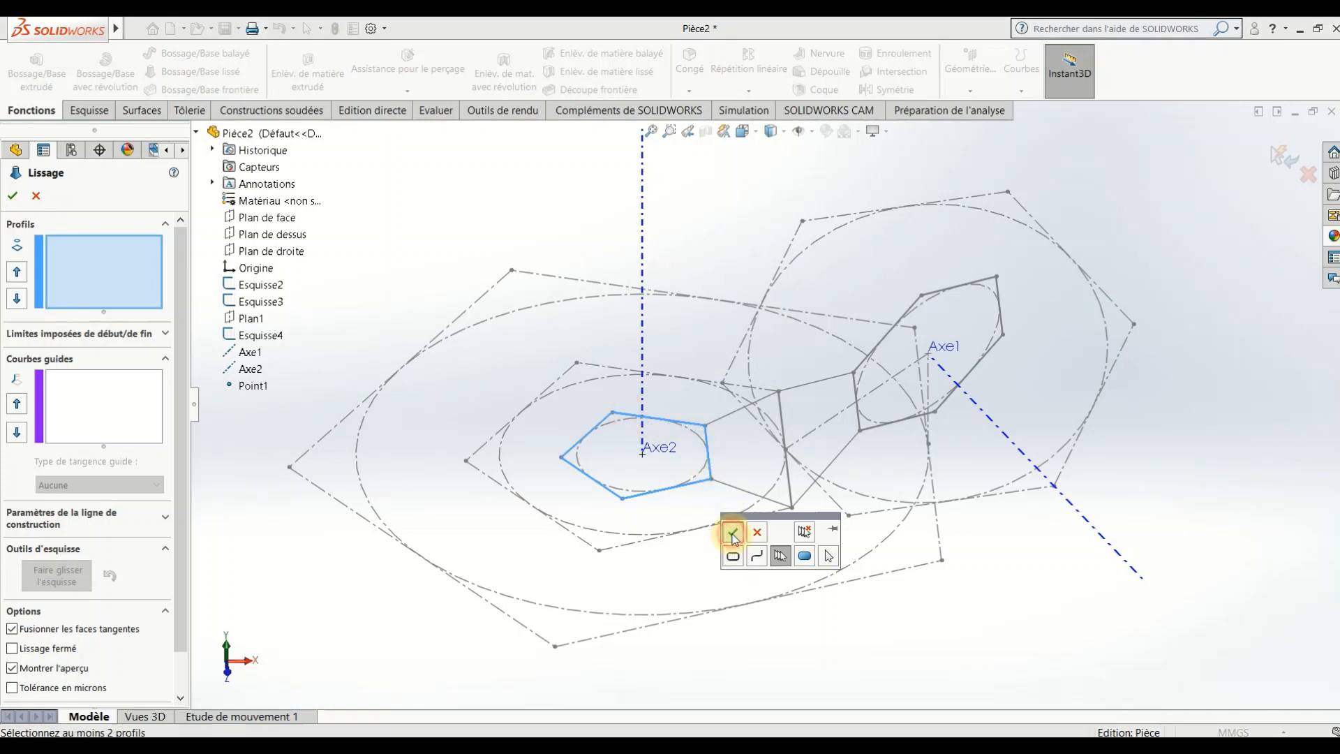
scroll(739, 297, "down", 4)
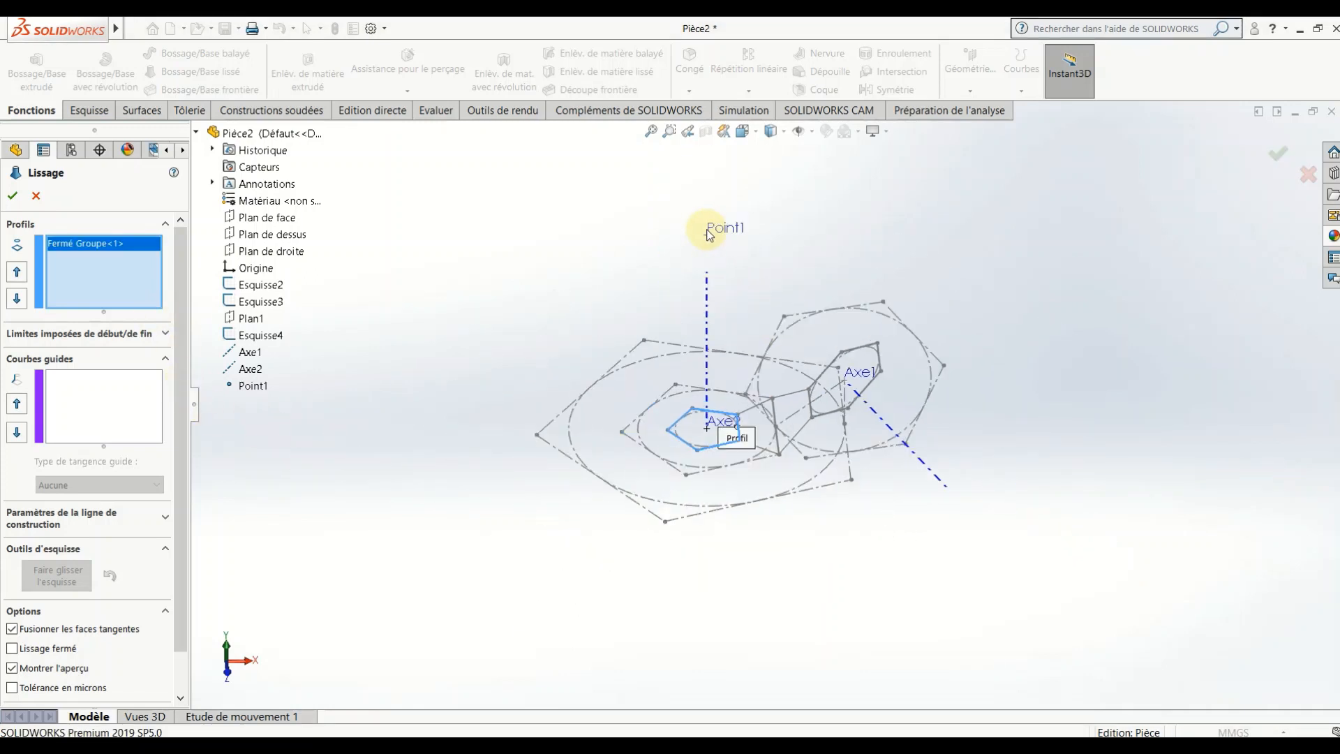
left_click(708, 238)
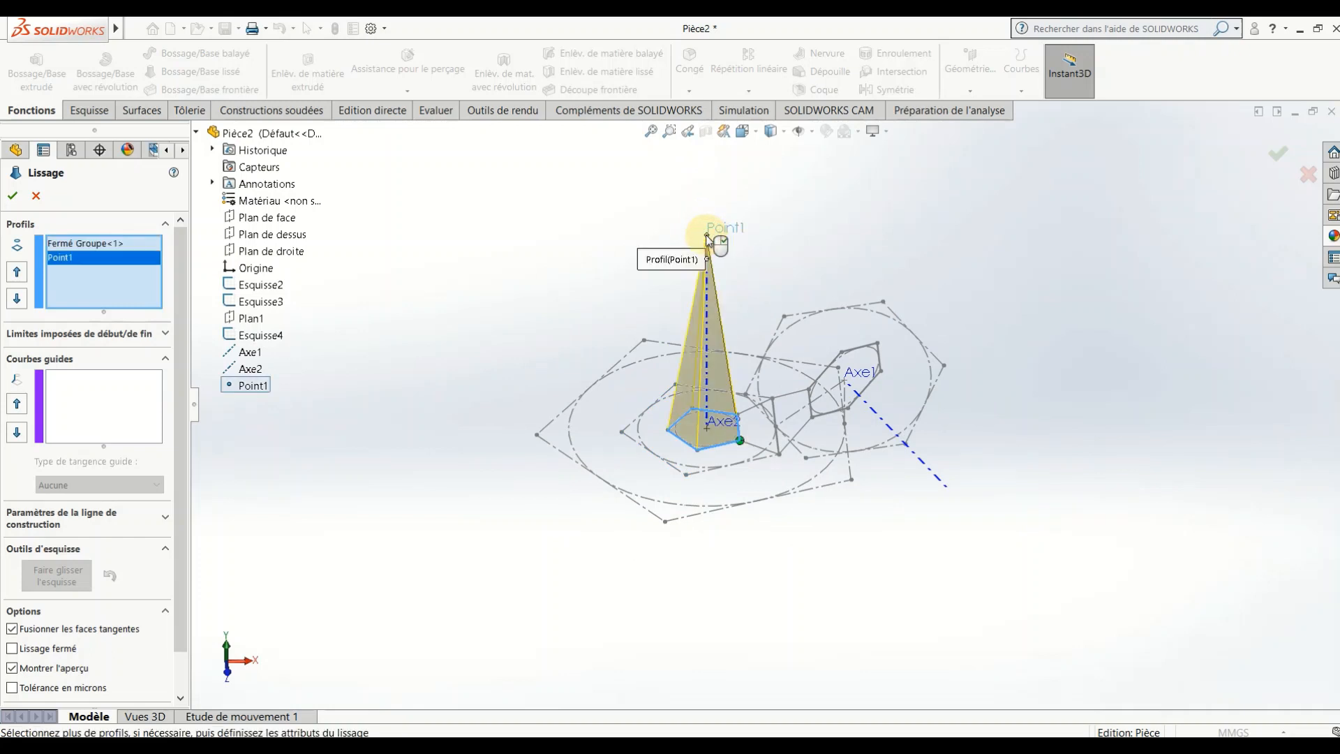
left_click(14, 197)
left_click(409, 491)
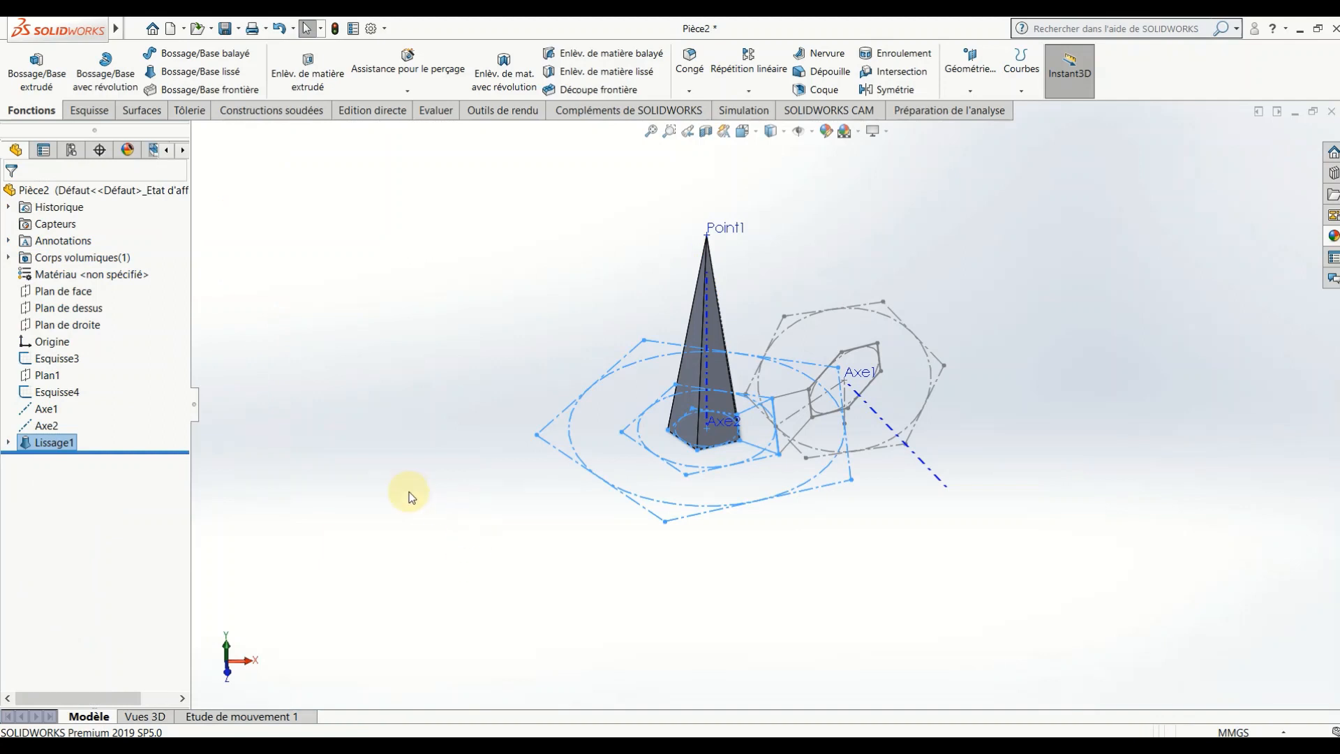
- Show the pentagon sketch Esquisse2, which is absorbed in the loft Lissage1
left_click(7, 442)
right_click(59, 459)
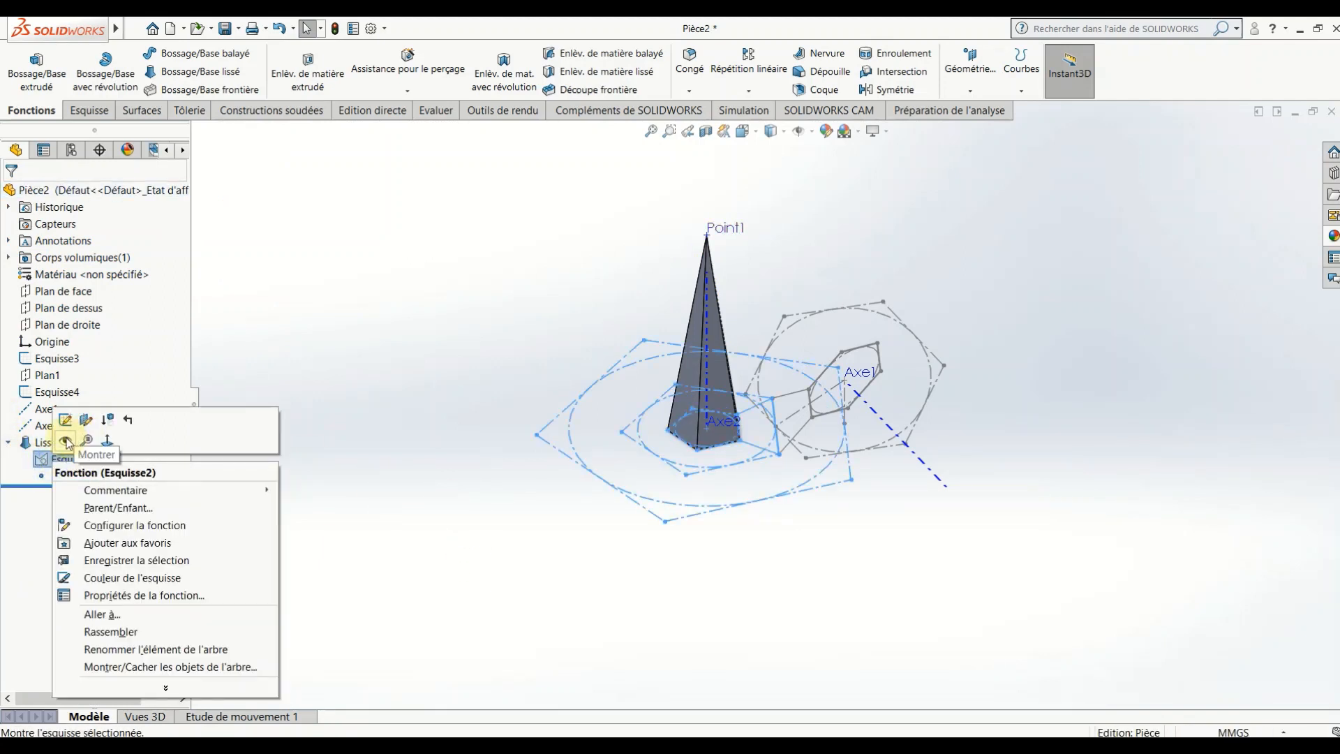
left_click(65, 441)
left_click(479, 500)
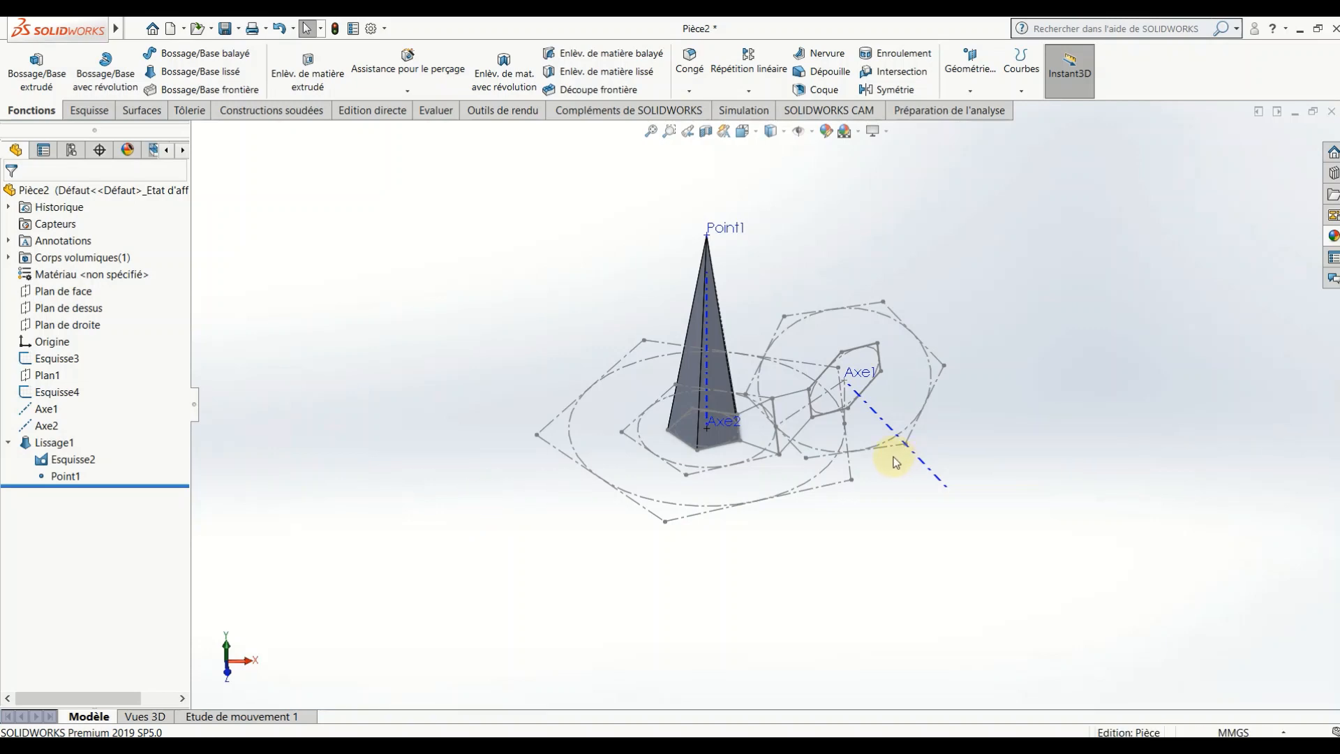
- Create a 3D sketch containing a single point at Point1, the apex of the pentagon loft, and close the sketch
scroll(845, 423, "down", 3)
scroll(773, 412, "up", 3)
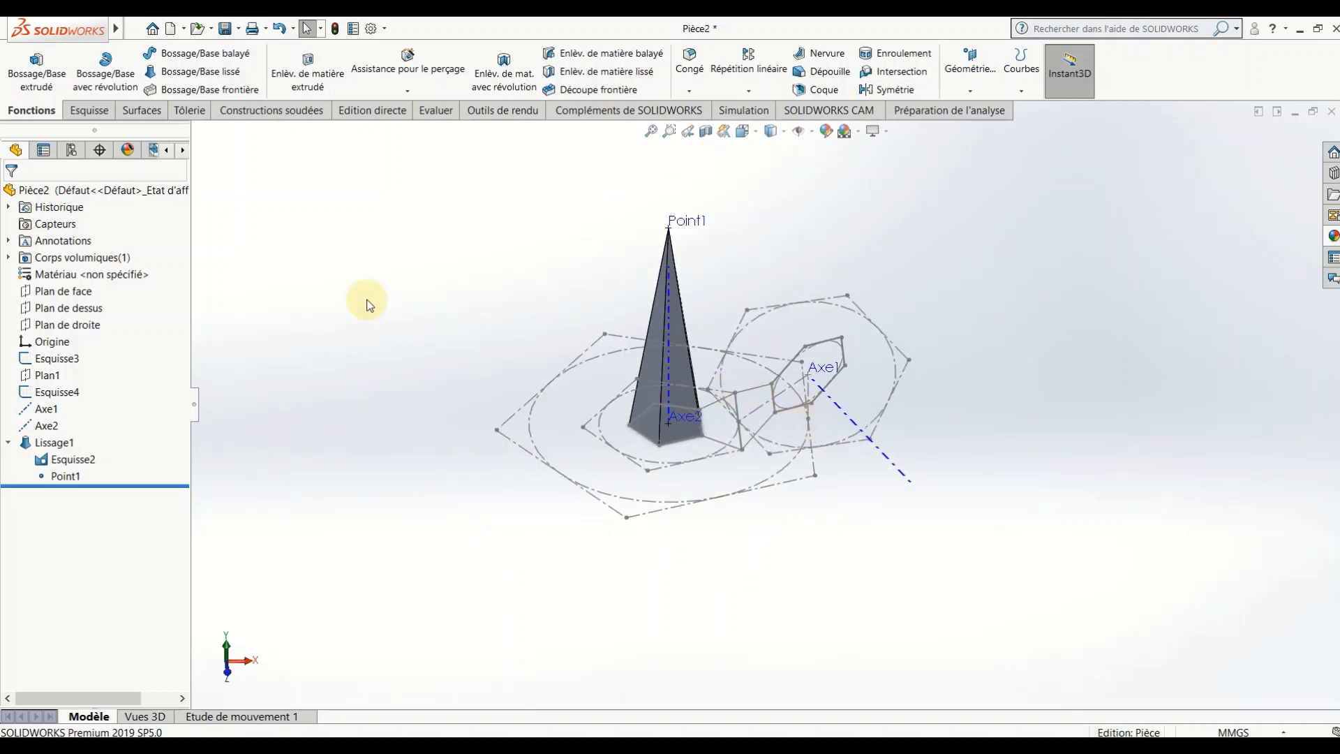
left_click(82, 113)
left_click(25, 91)
left_click(35, 124)
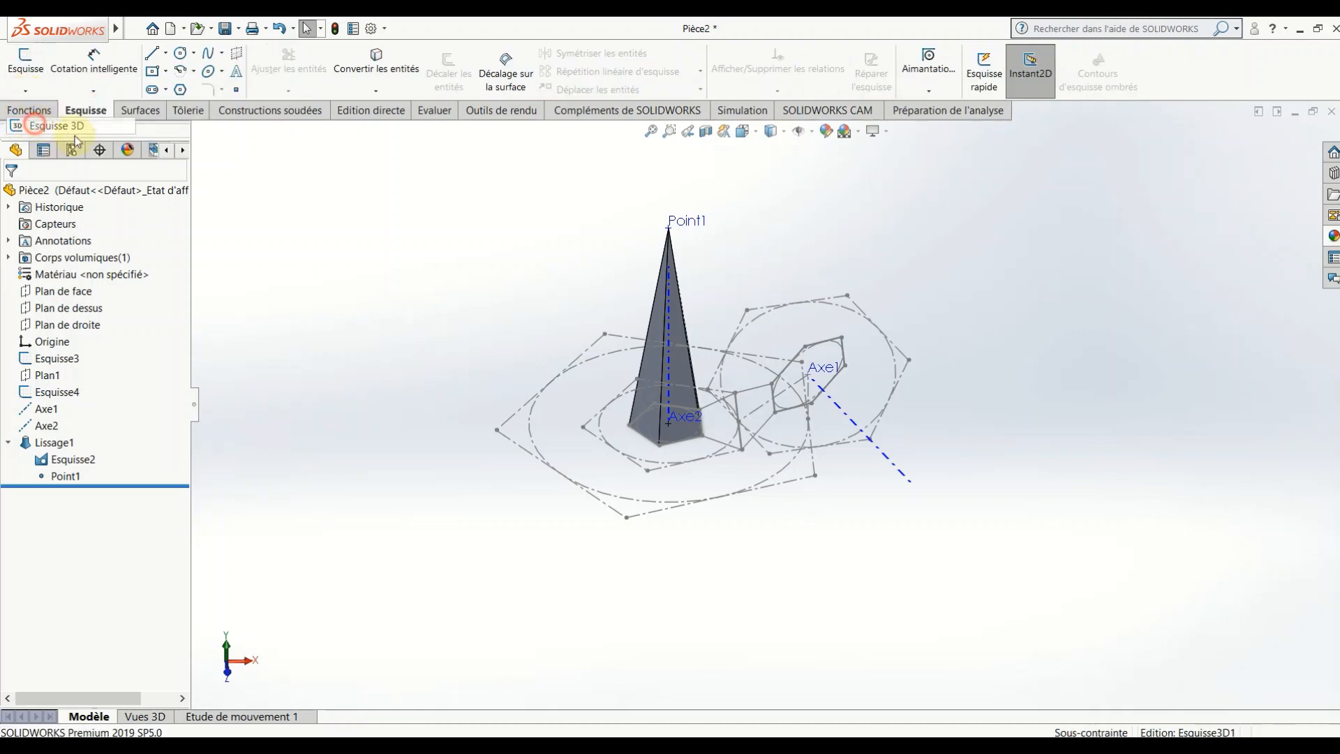
left_click(236, 89)
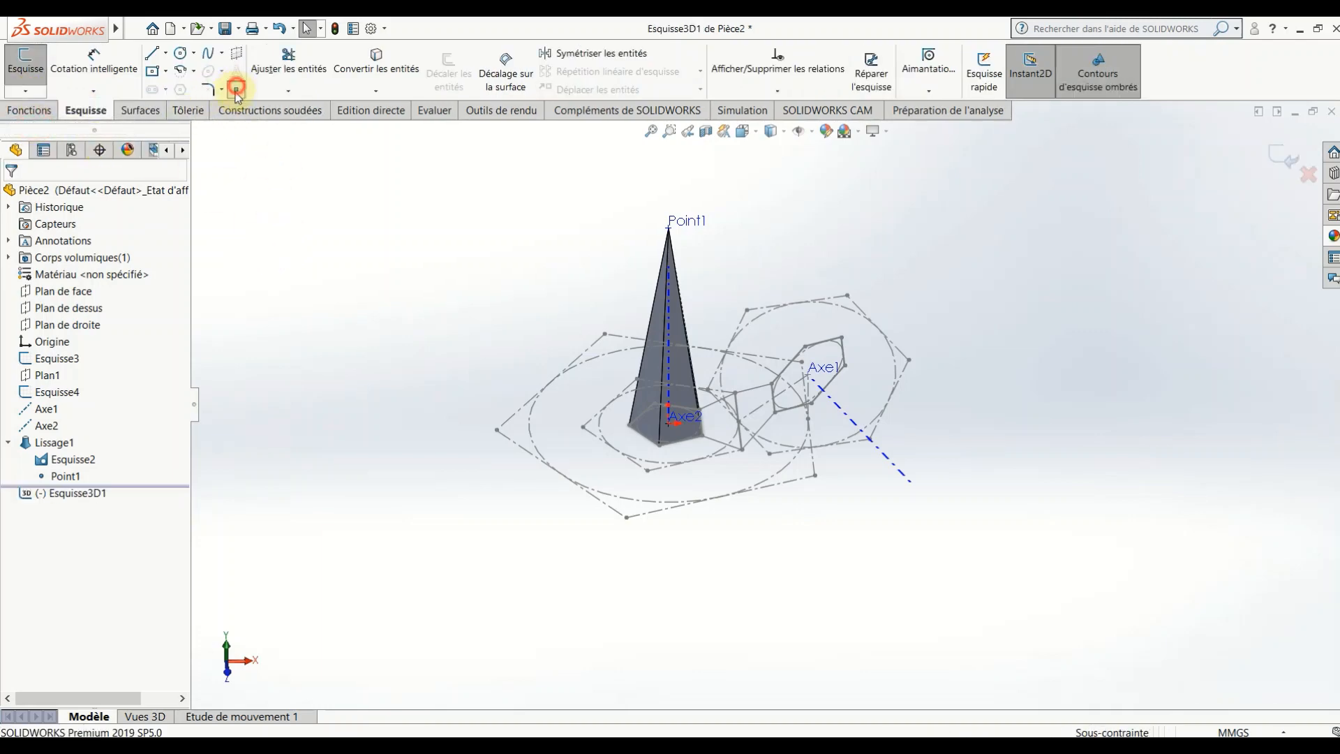
left_click(668, 228)
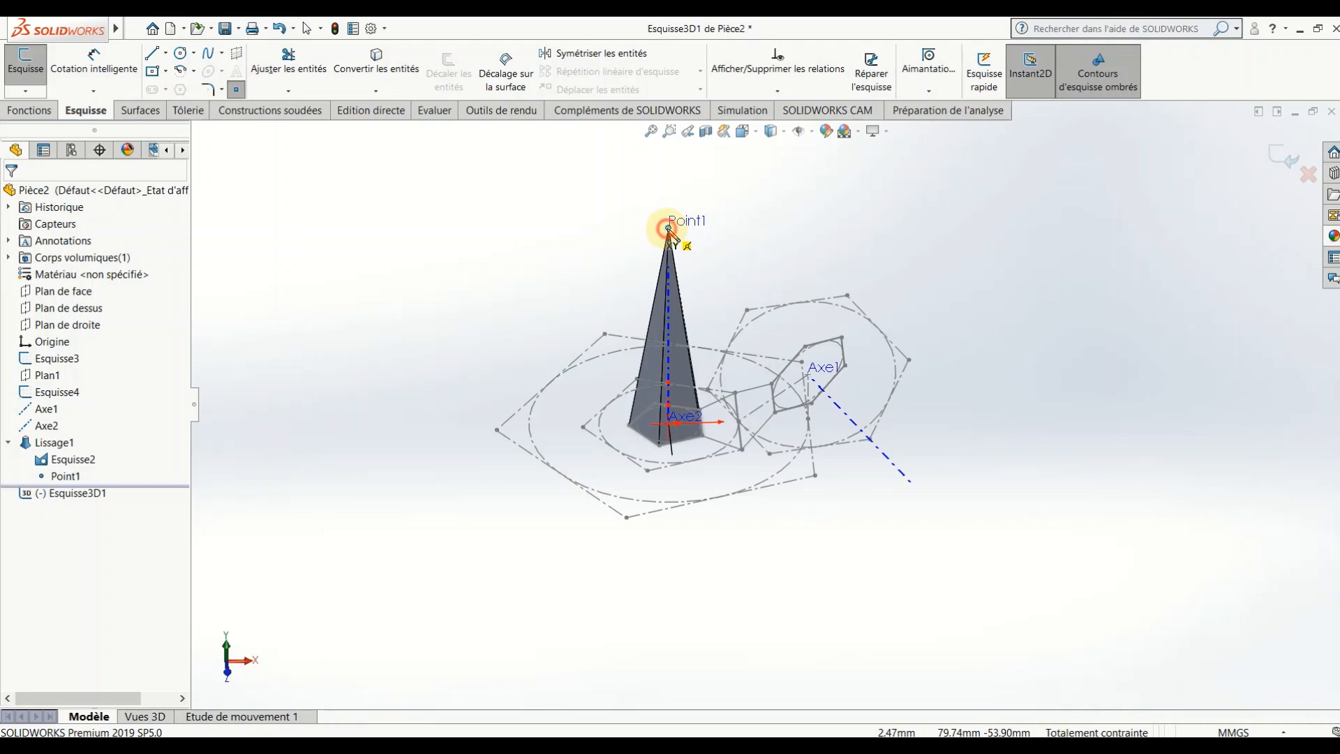
left_click(1276, 155)
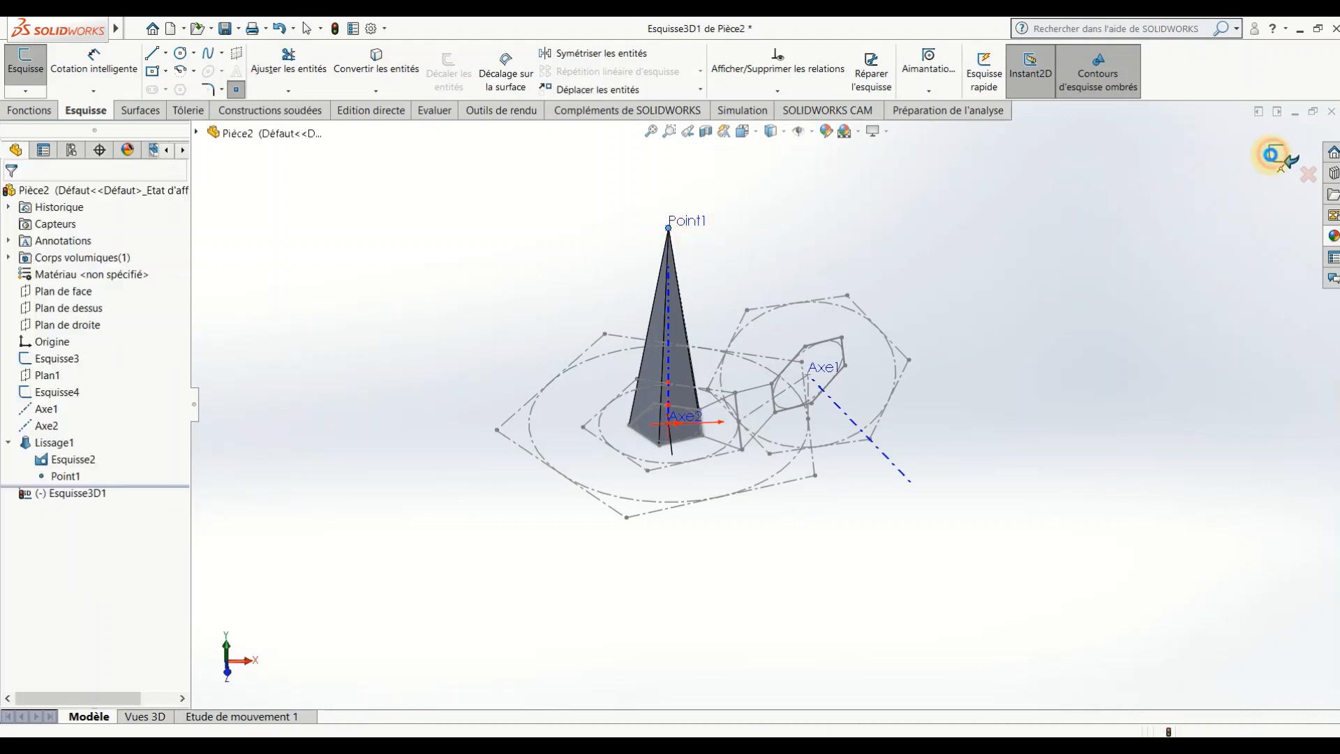
- Set up a loft between the 3D sketch point and the closed four-sided contour adjoining the pentagon's edge
left_click(31, 112)
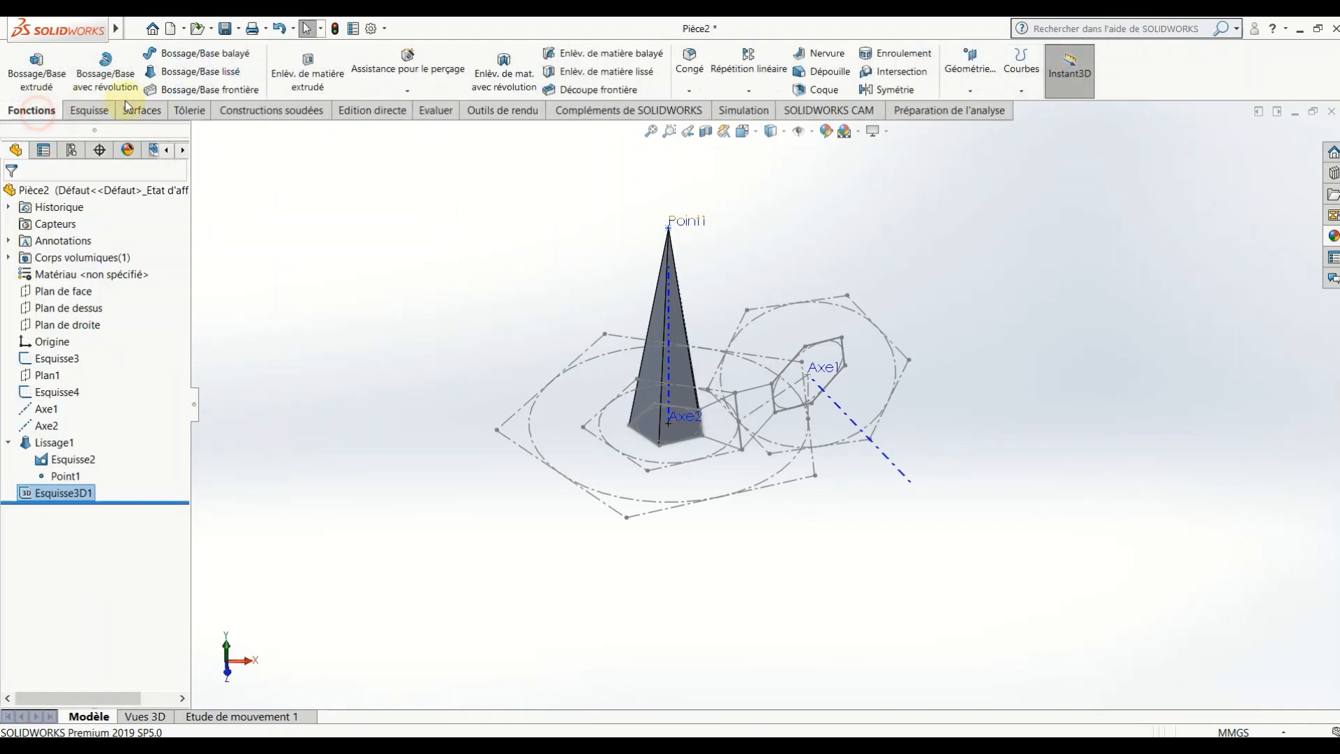
left_click(193, 72)
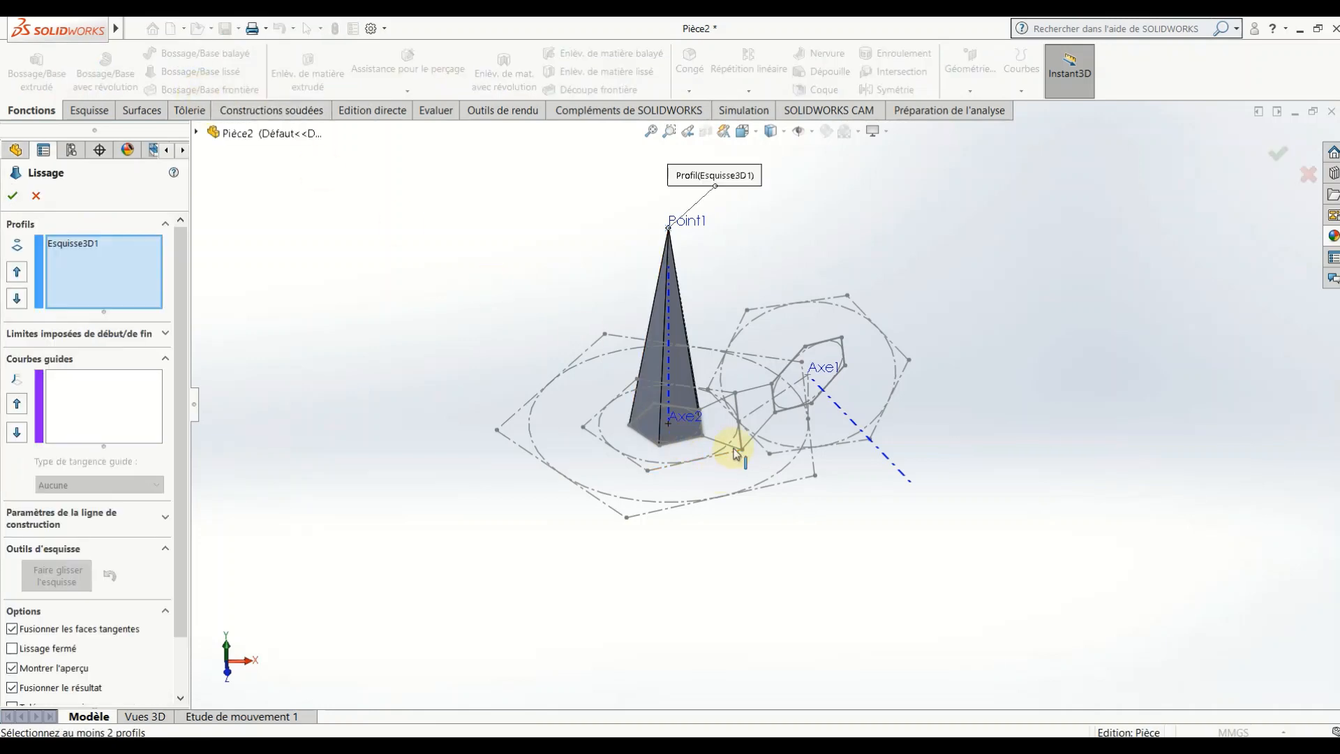
scroll(736, 437, "down", 2)
scroll(735, 437, "down", 2)
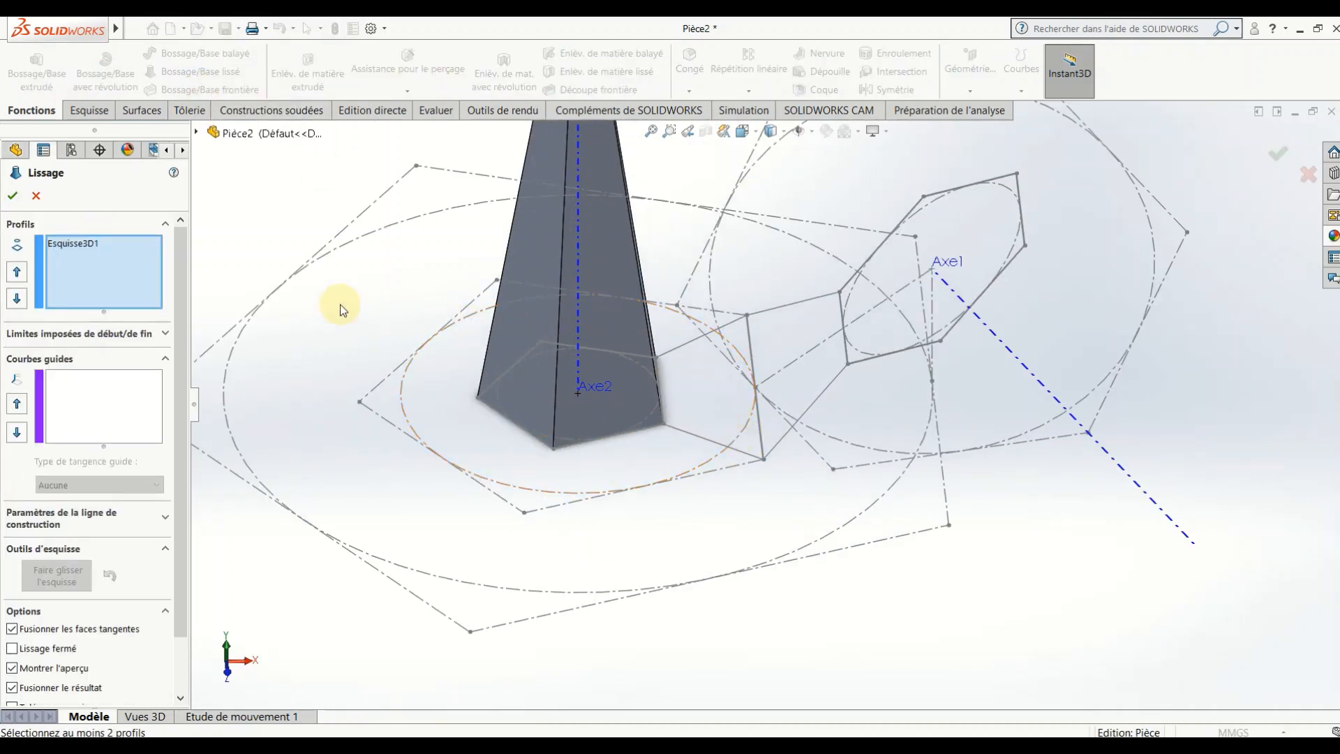
scroll(680, 383, "up", 3)
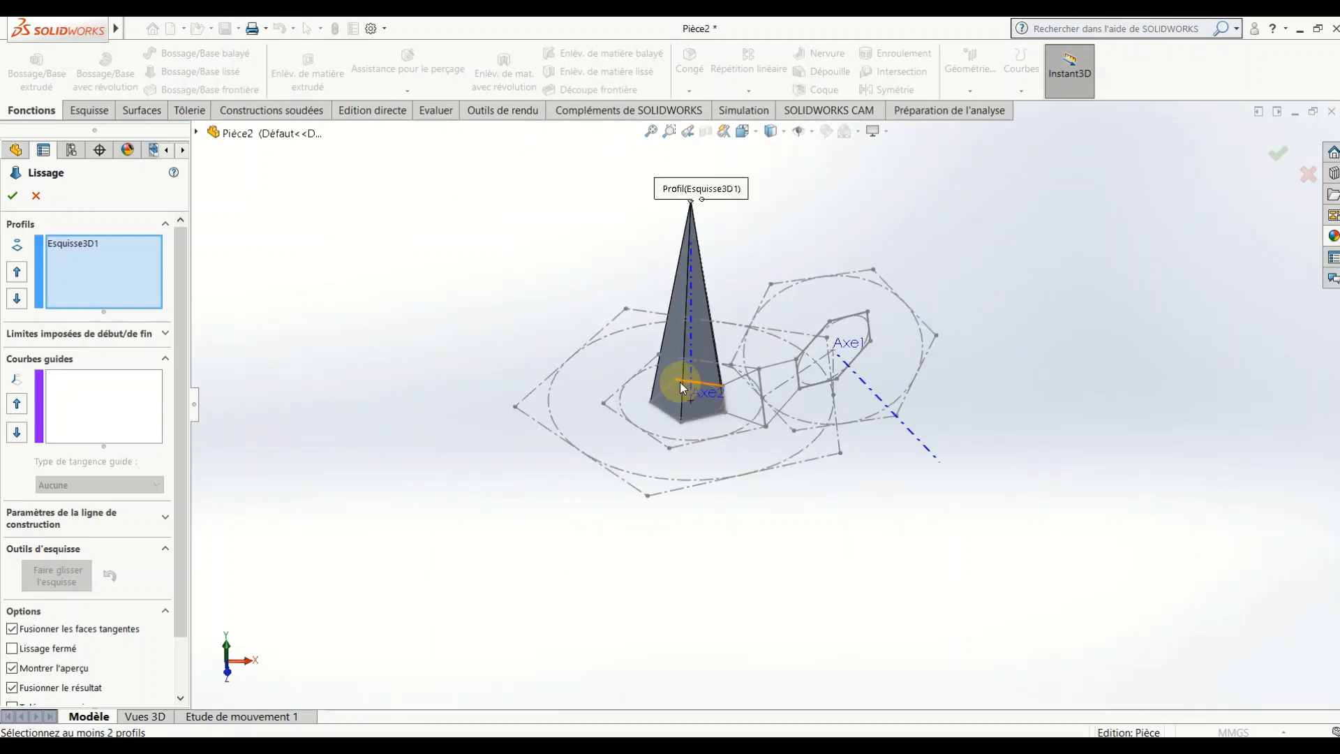
scroll(779, 341, "down", 3)
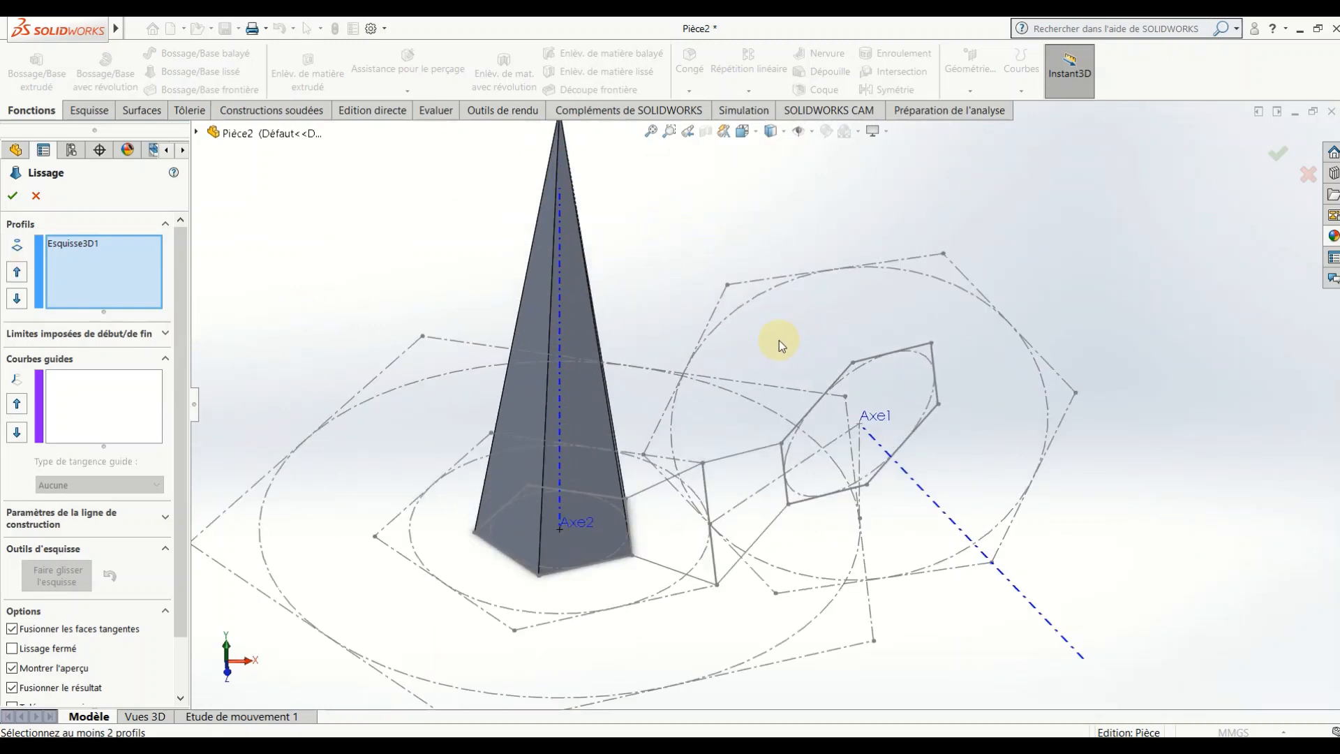
left_click(663, 484)
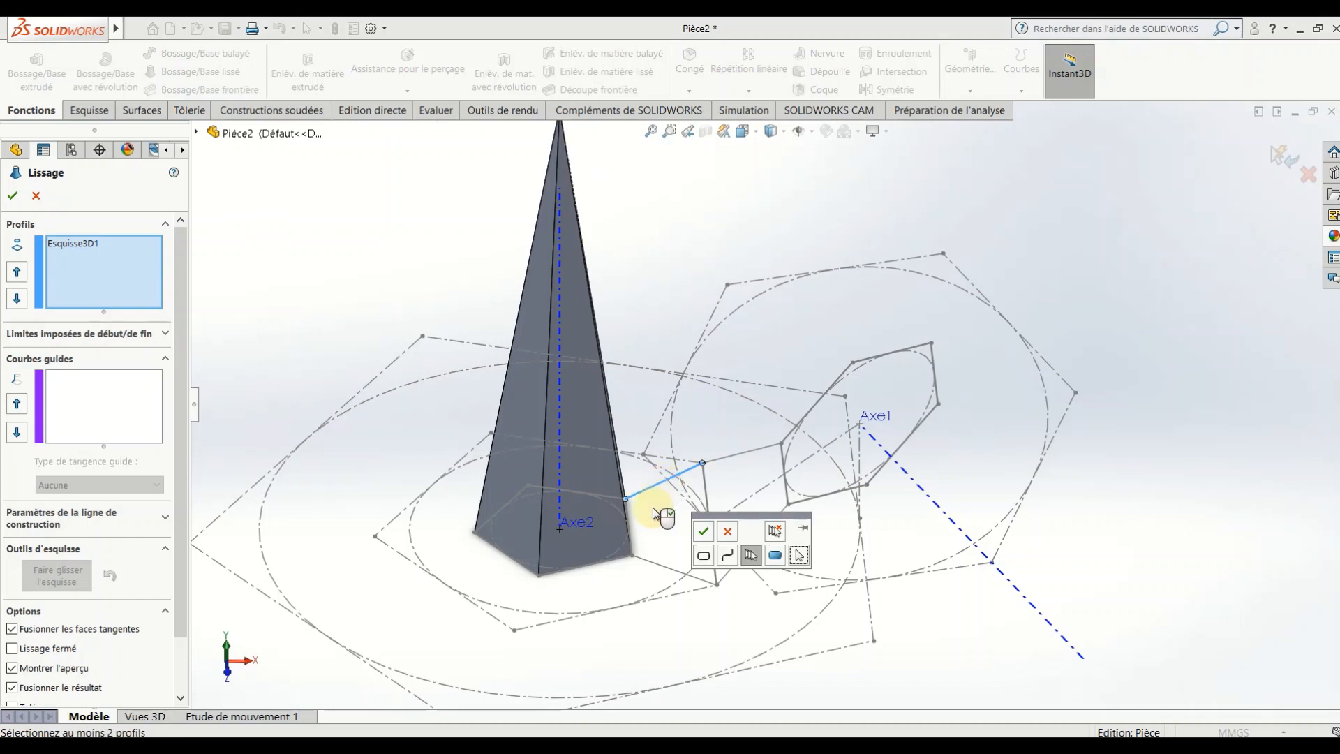
left_click(630, 531)
left_click(656, 563)
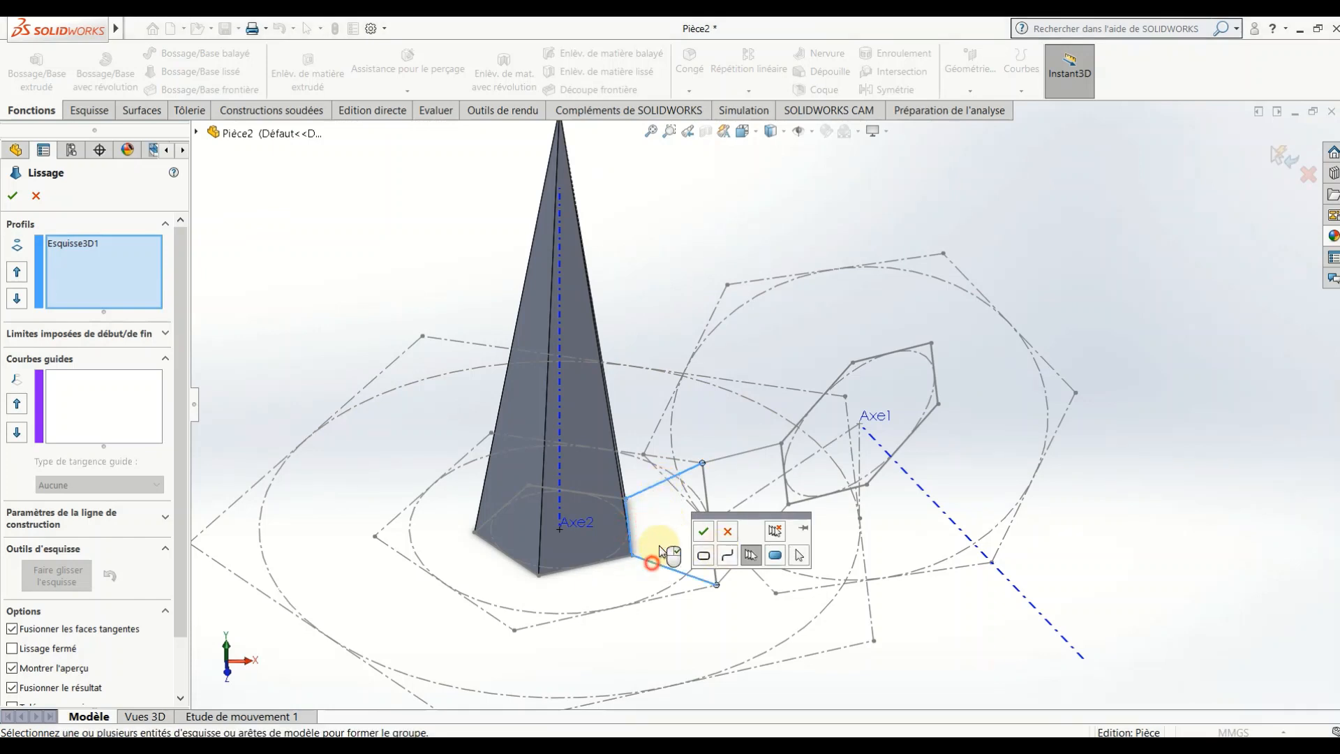
left_click(707, 494)
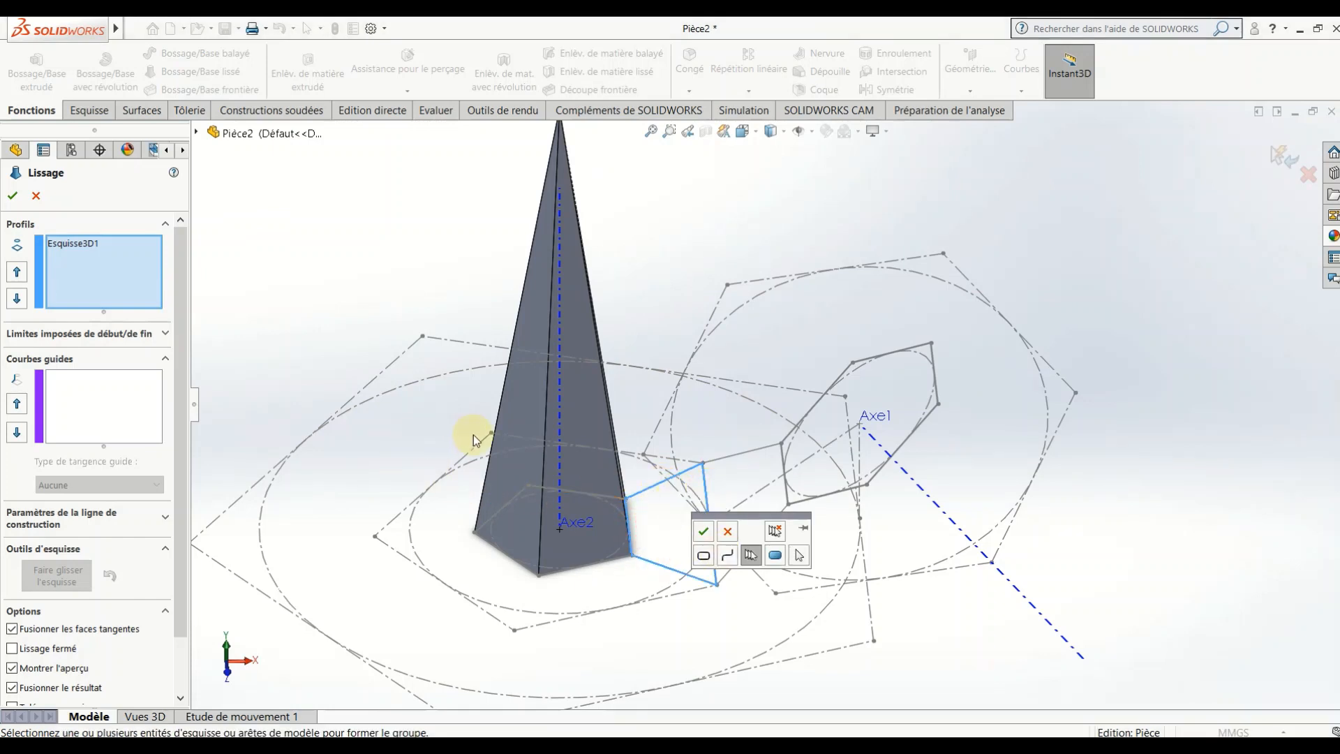
left_click(704, 533)
- Turn off result merging (Fusionner le résultat) for the loft and create it as a separate body
scroll(349, 434, "up", 4)
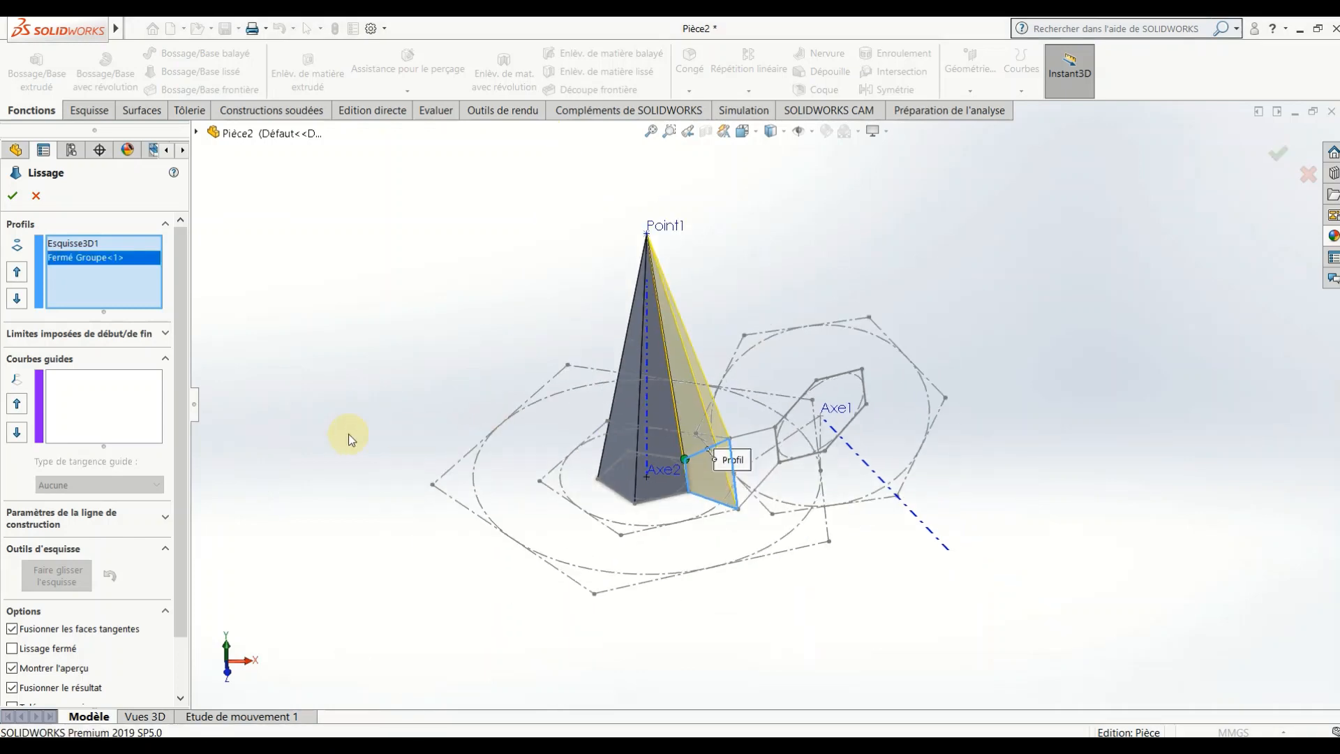
scroll(184, 457, "down", 2)
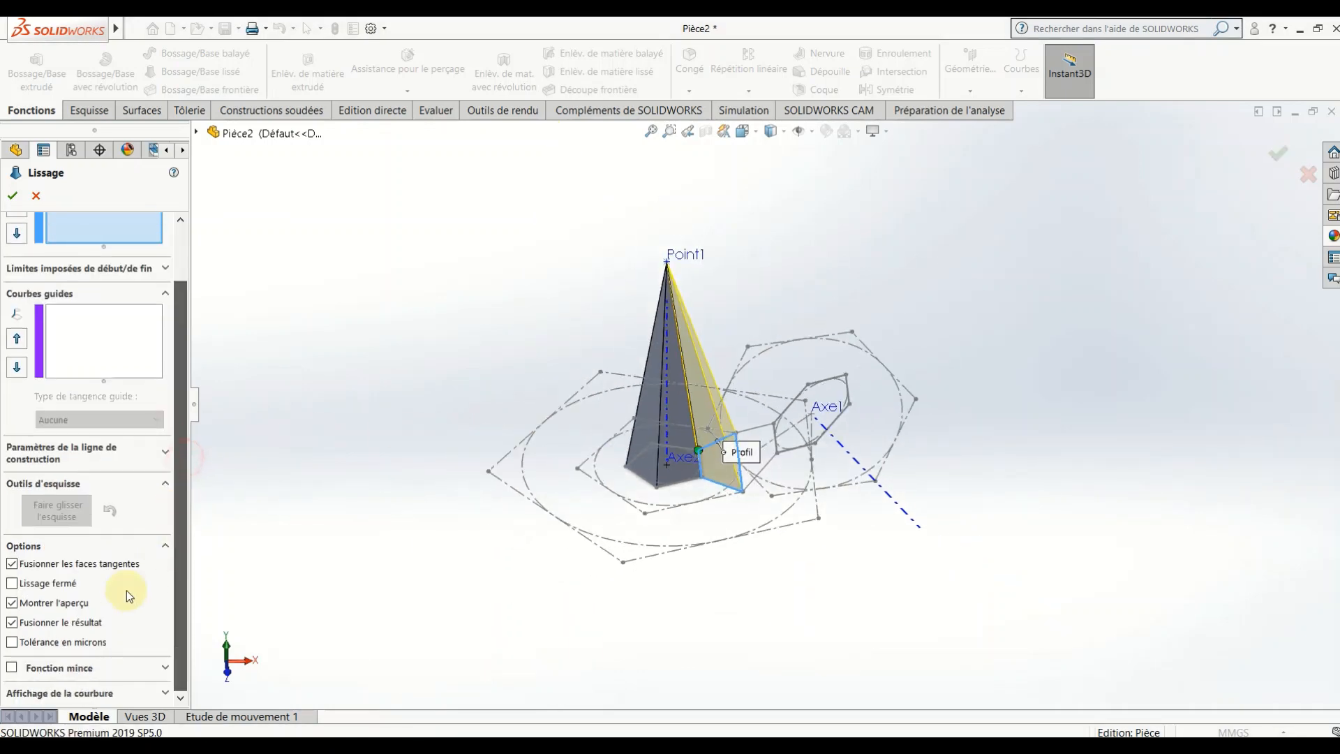
left_click(12, 624)
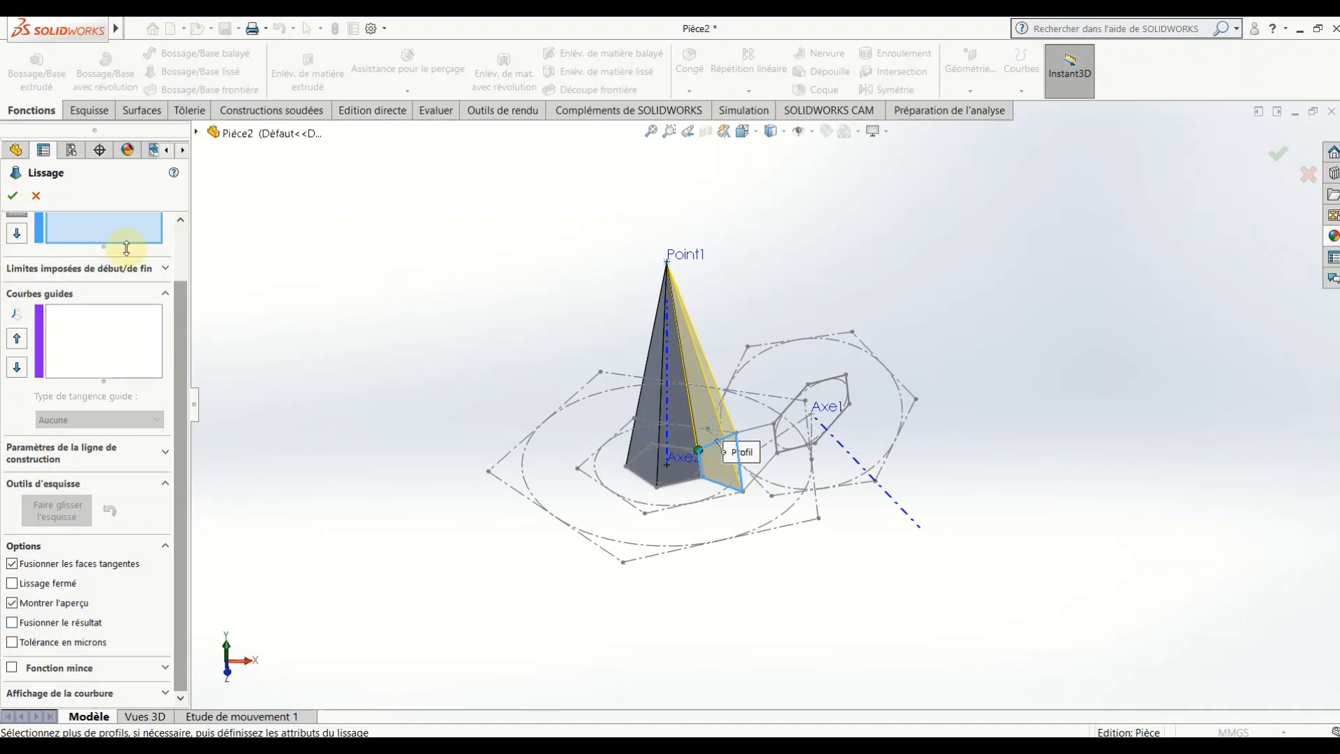
left_click(13, 196)
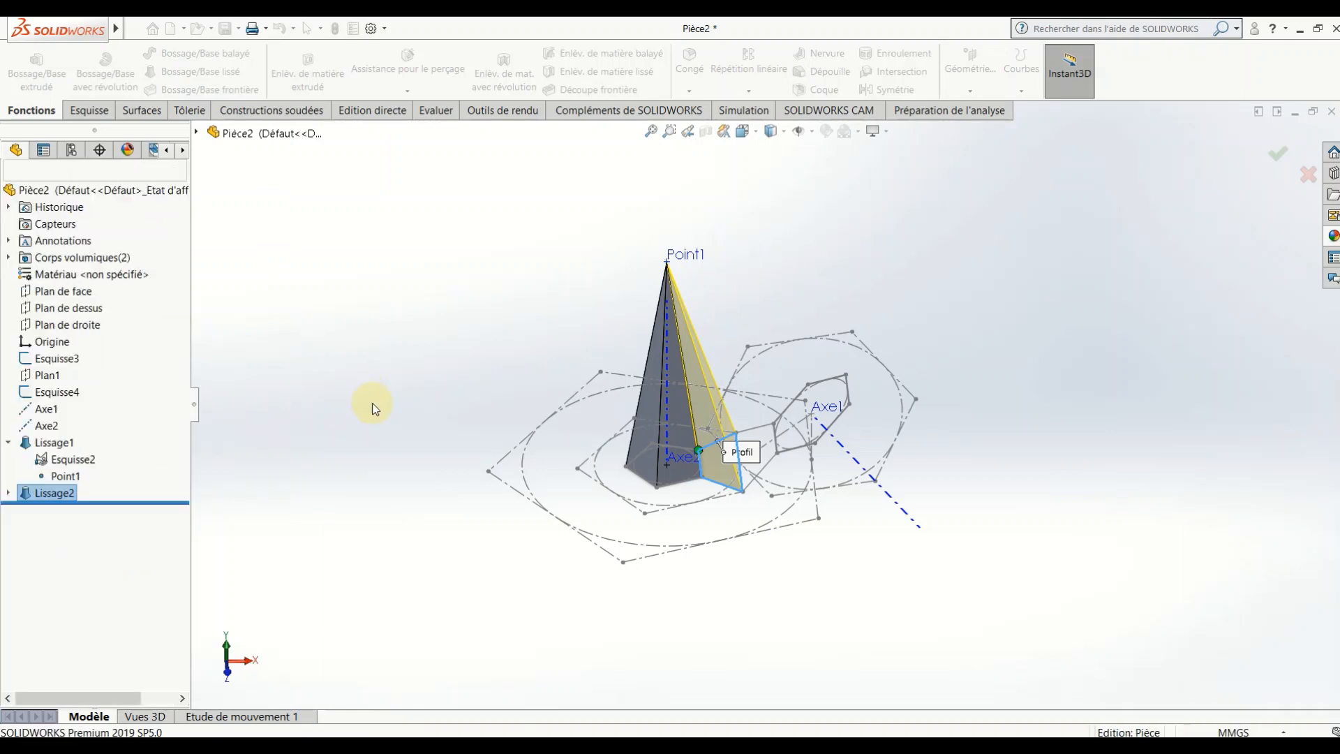
- Start a new loft with the apex point sketch Esquisse3D1, absorbed in Lissage2, as its first profile
scroll(802, 316, "down", 2)
scroll(802, 319, "up", 3)
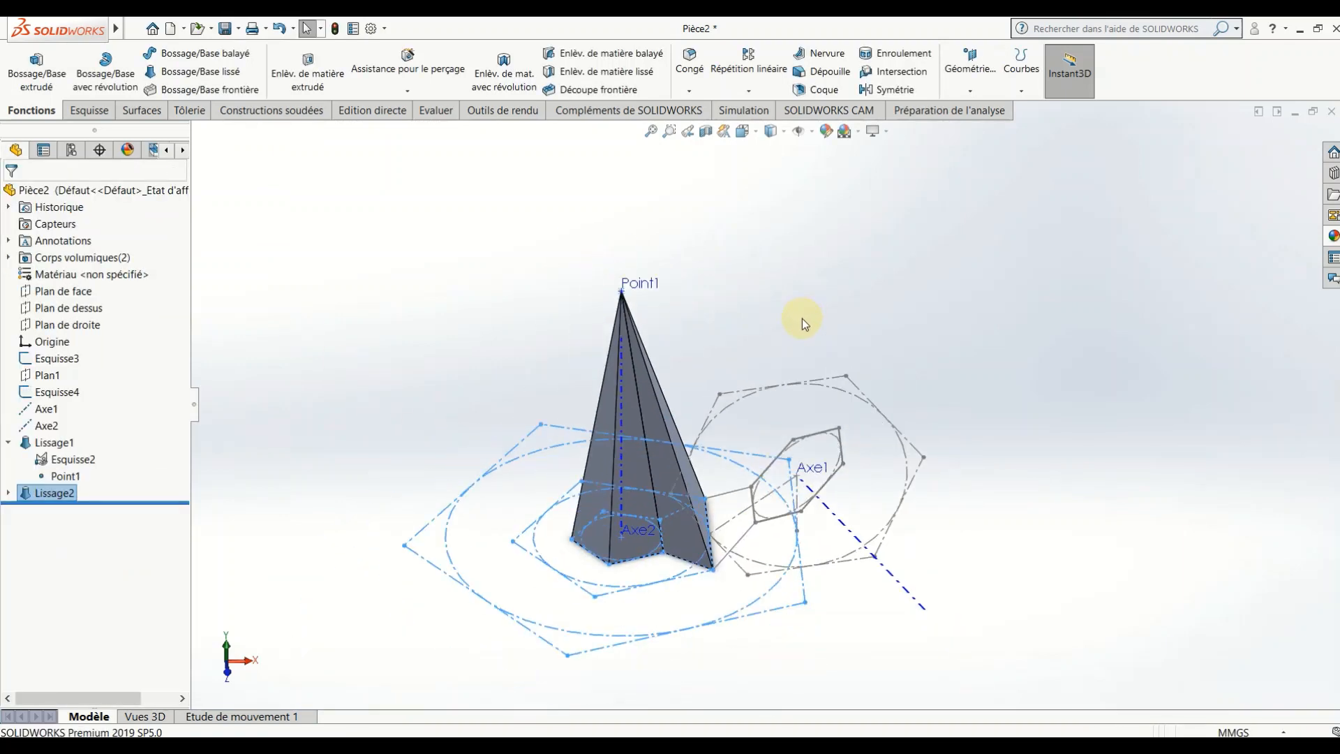
scroll(747, 442, "down", 3)
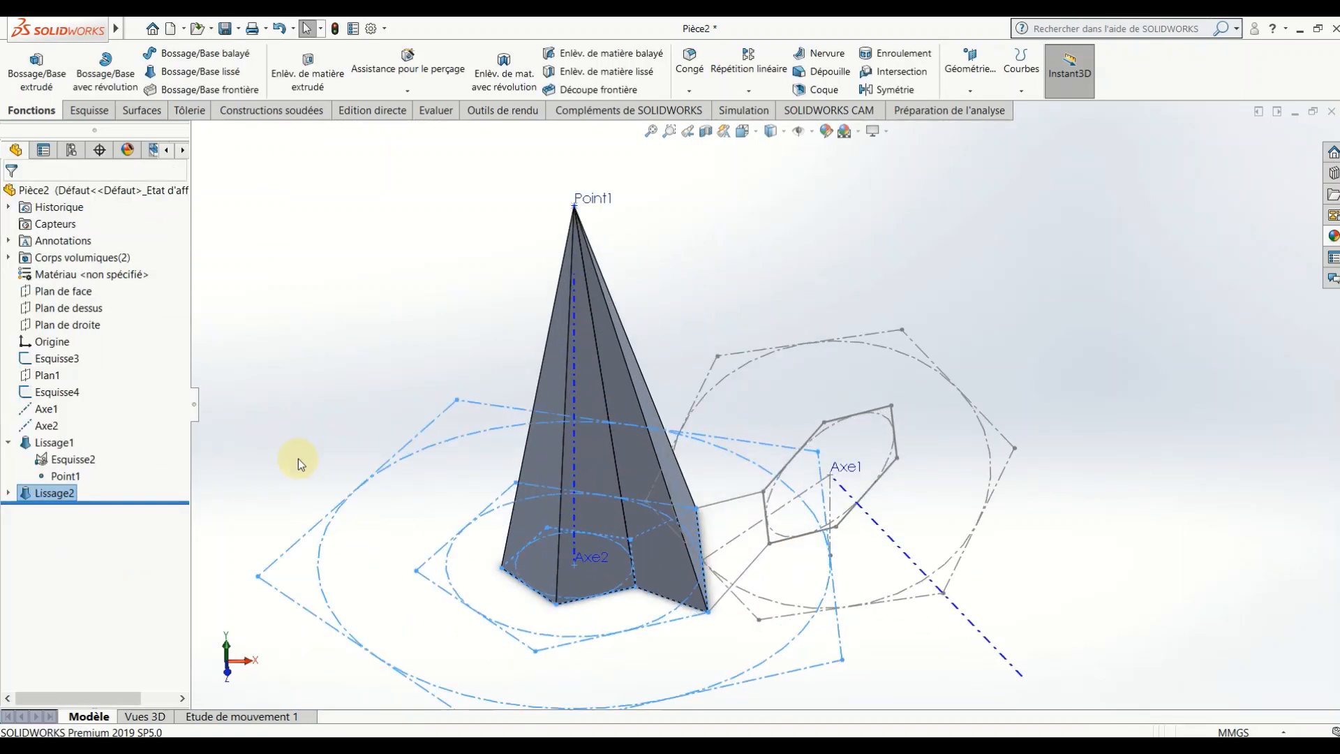
left_click(8, 493)
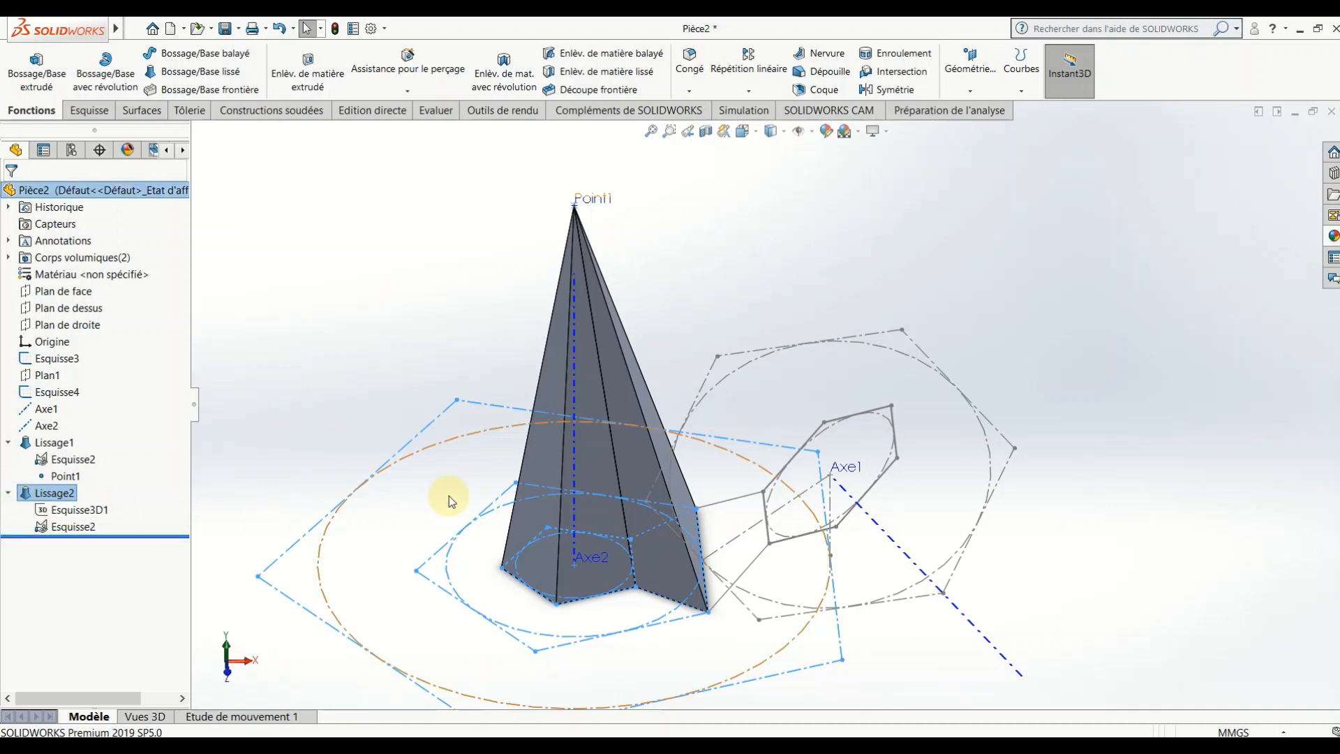
scroll(464, 373, "up", 2)
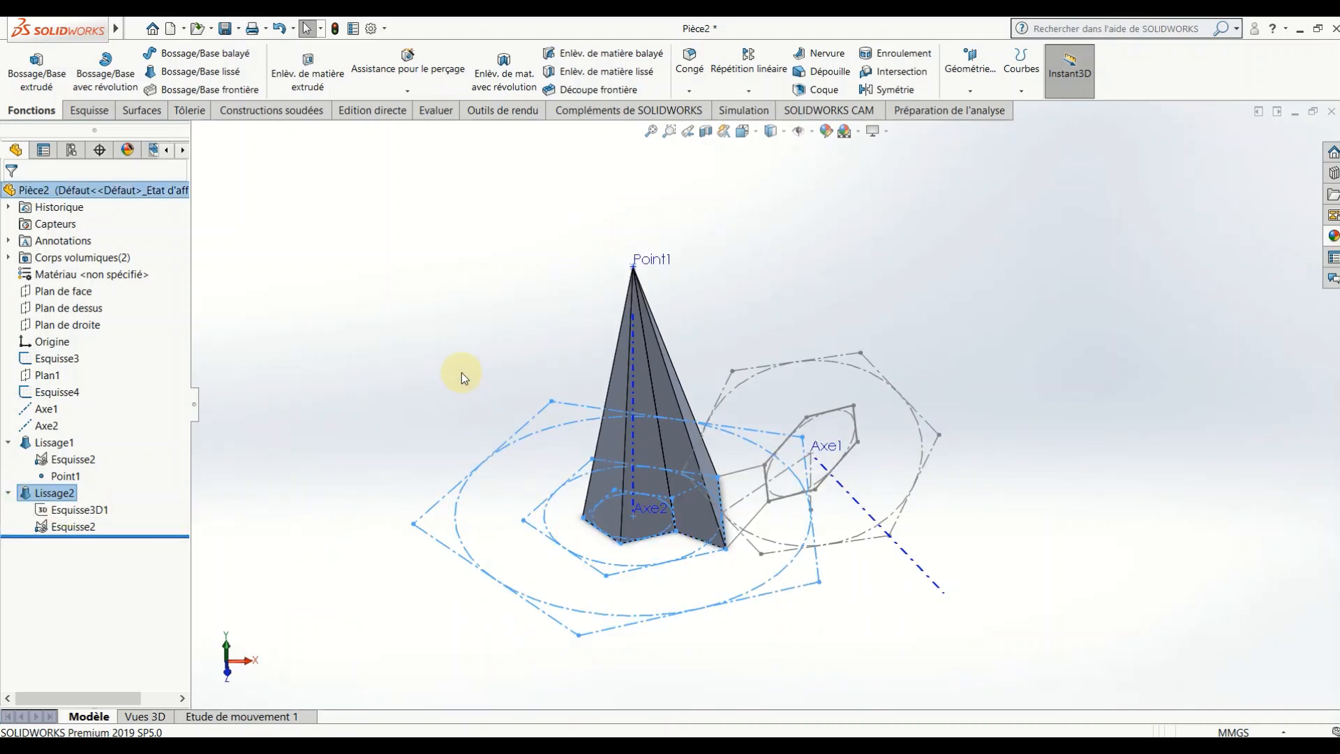
left_click(184, 73)
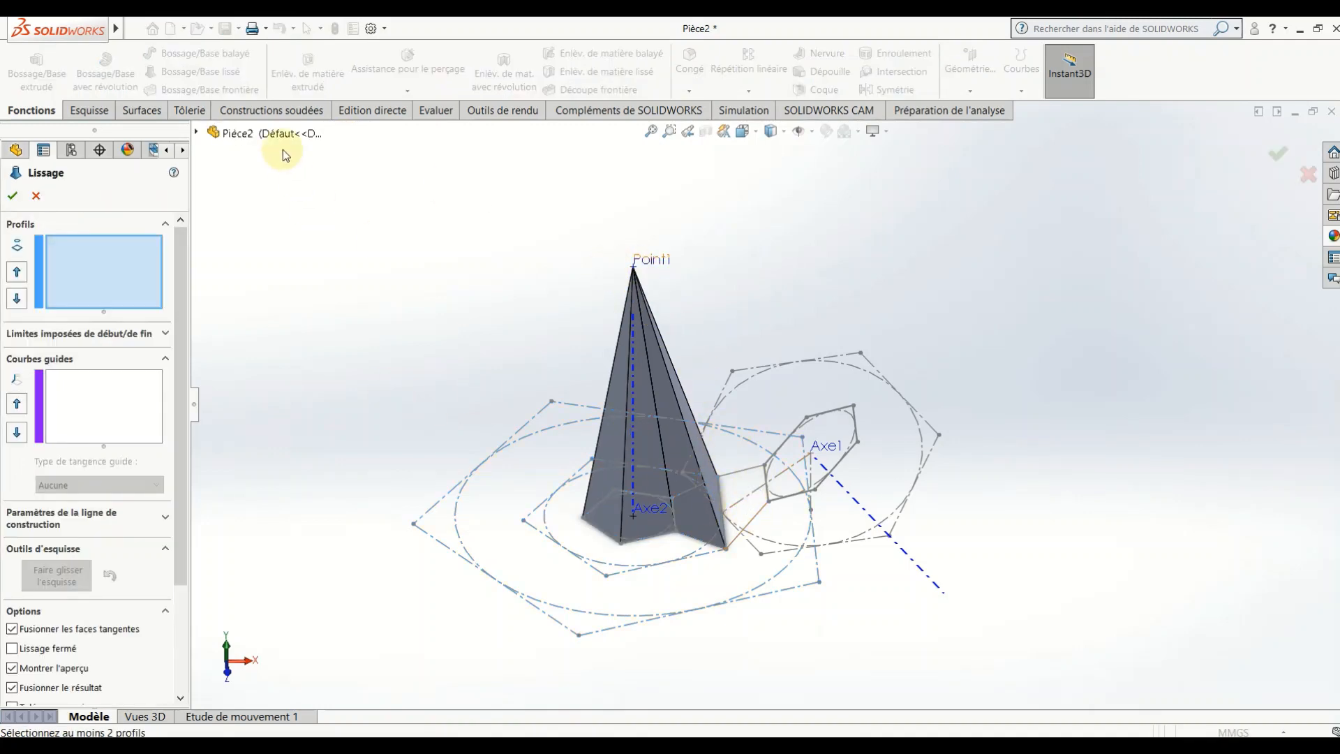
left_click(196, 133)
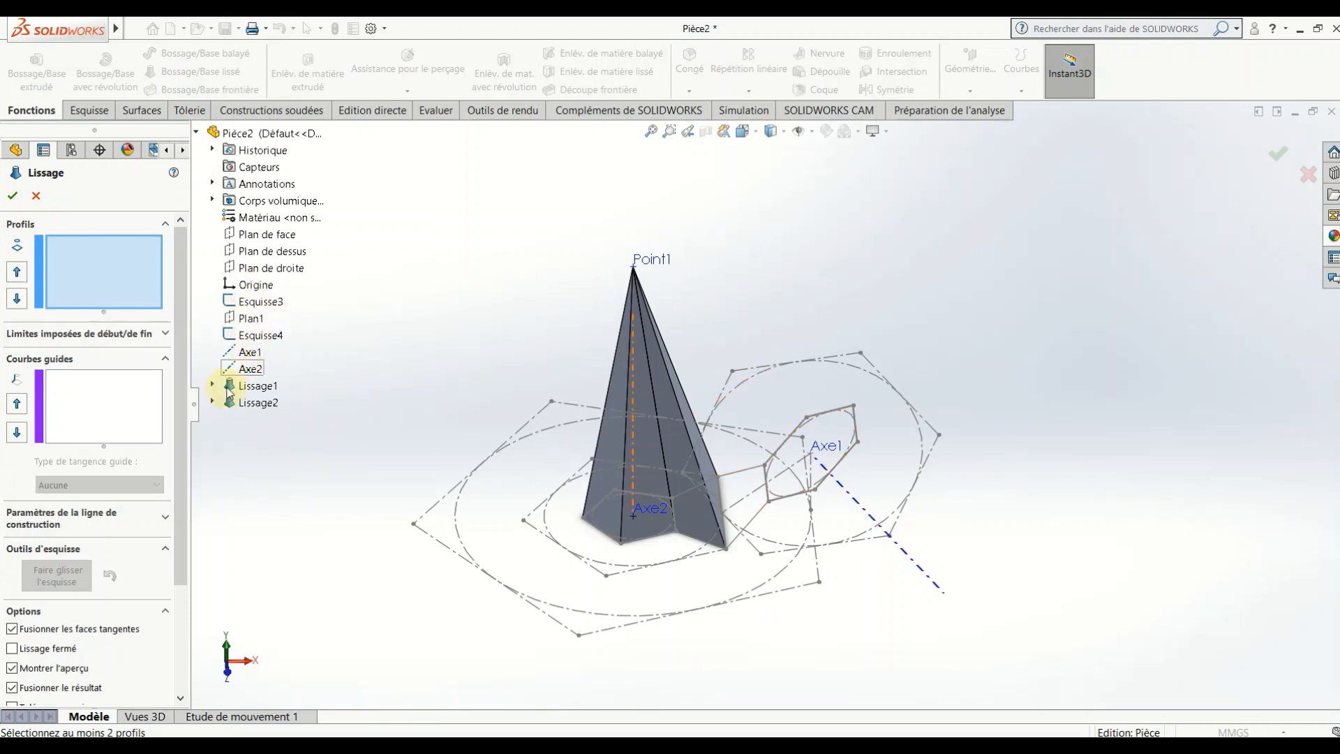
left_click(212, 402)
left_click(266, 423)
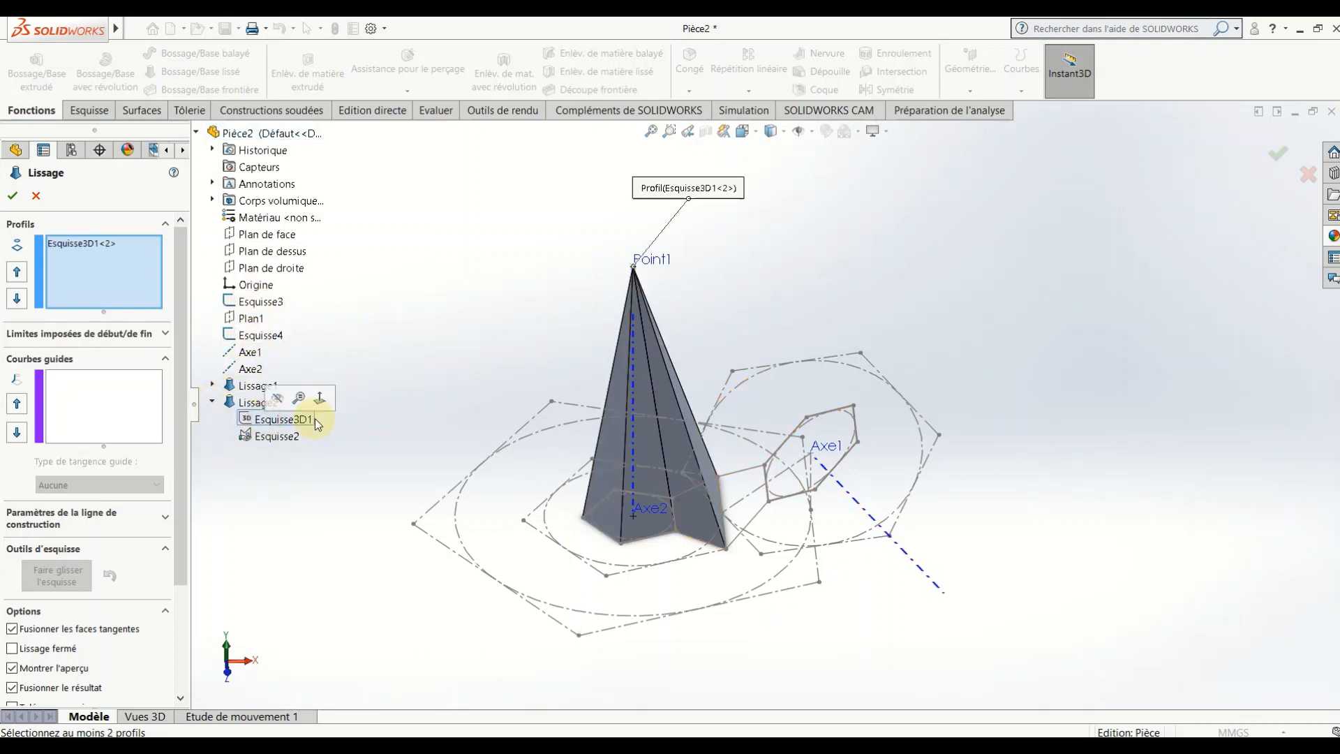
- Loft the apex to the closed four-sided contour between Lissage2 and the hexagon, with result merging (Fusionner le résultat) turned off
scroll(740, 487, "down", 5)
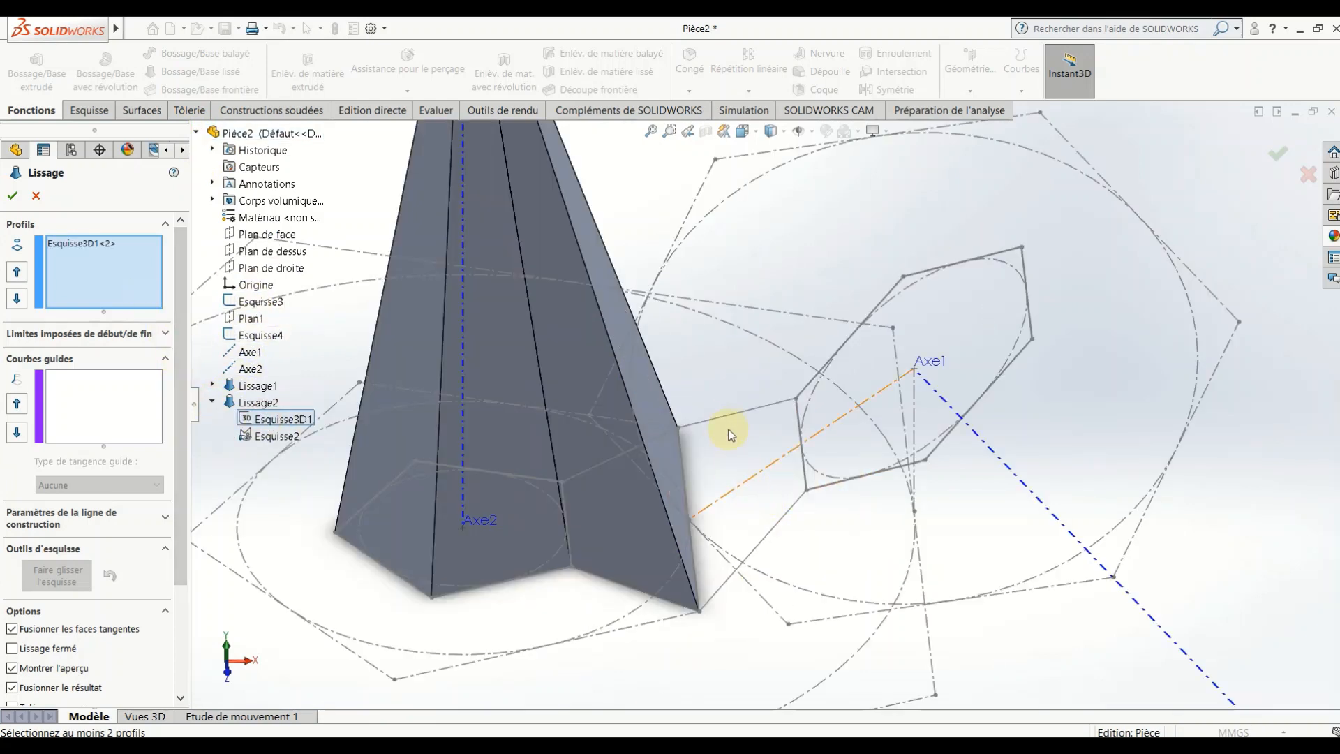
left_click(677, 464)
left_click(683, 466)
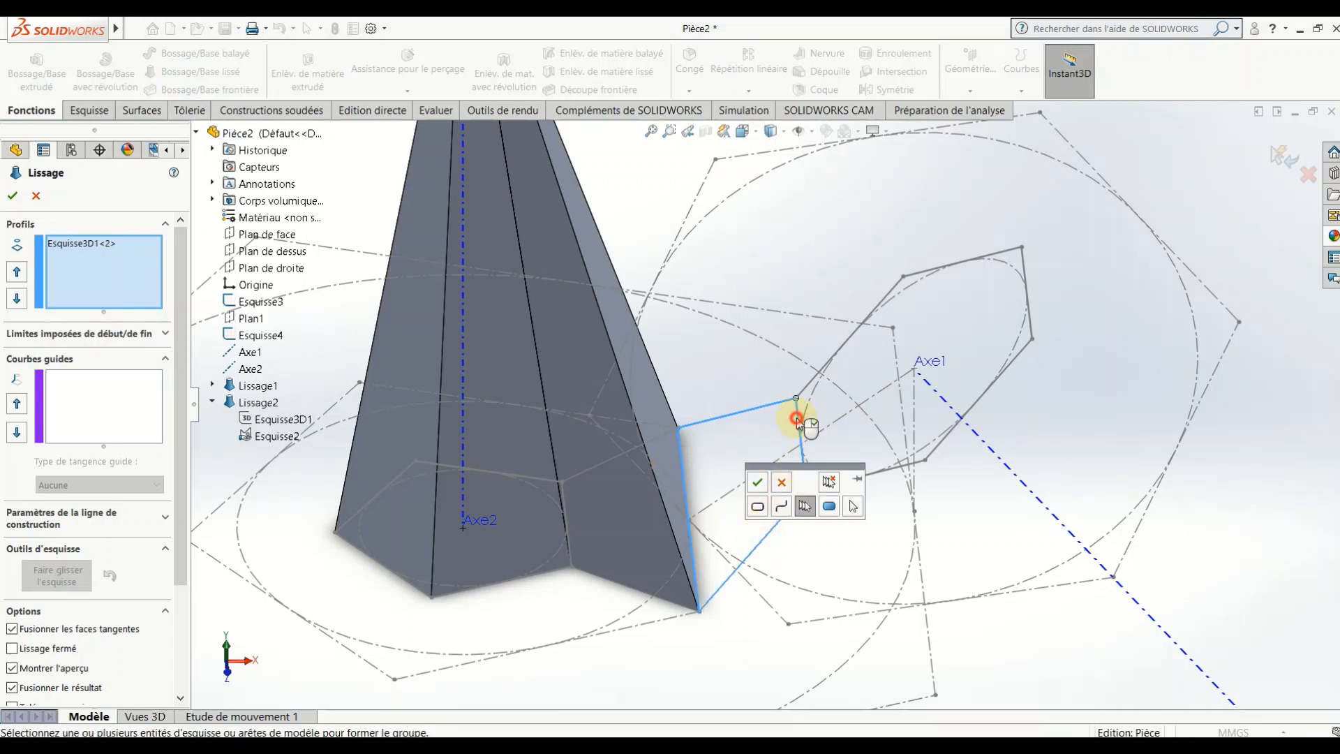
left_click(759, 482)
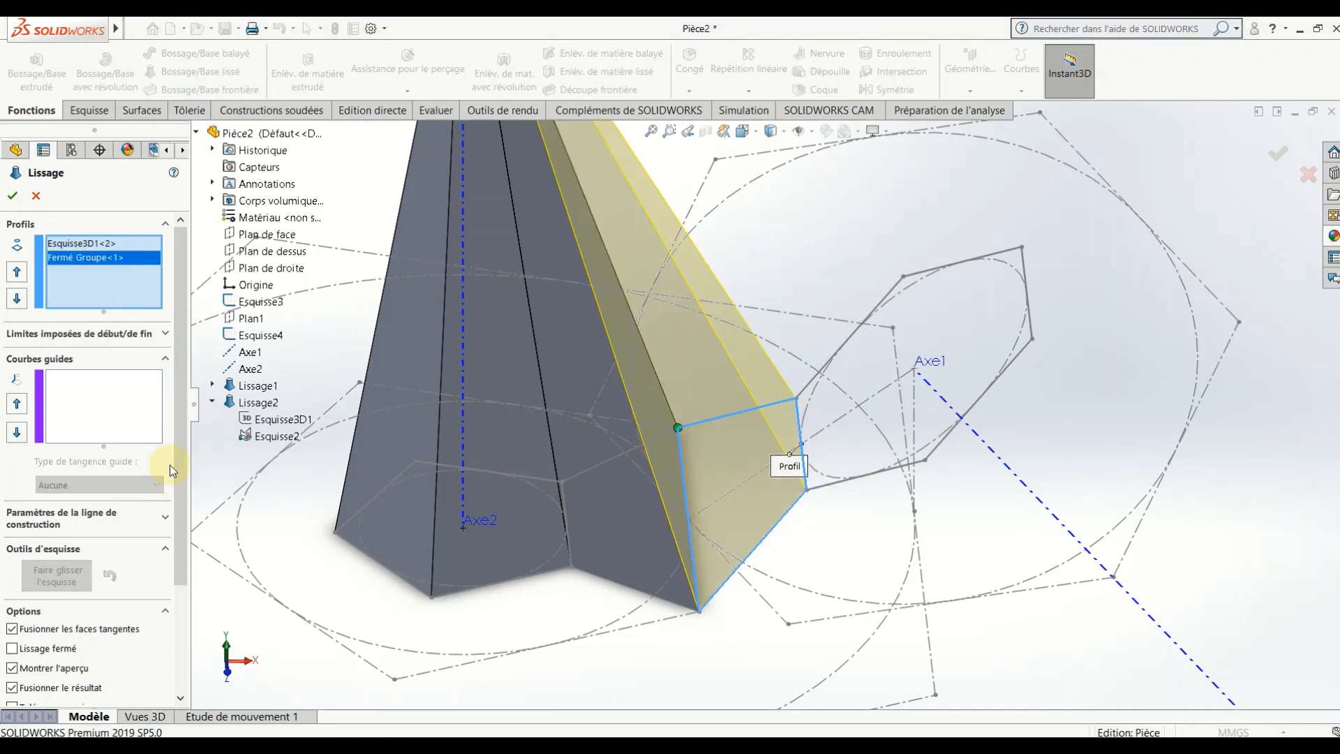
scroll(110, 580, "down", 3)
left_click(12, 542)
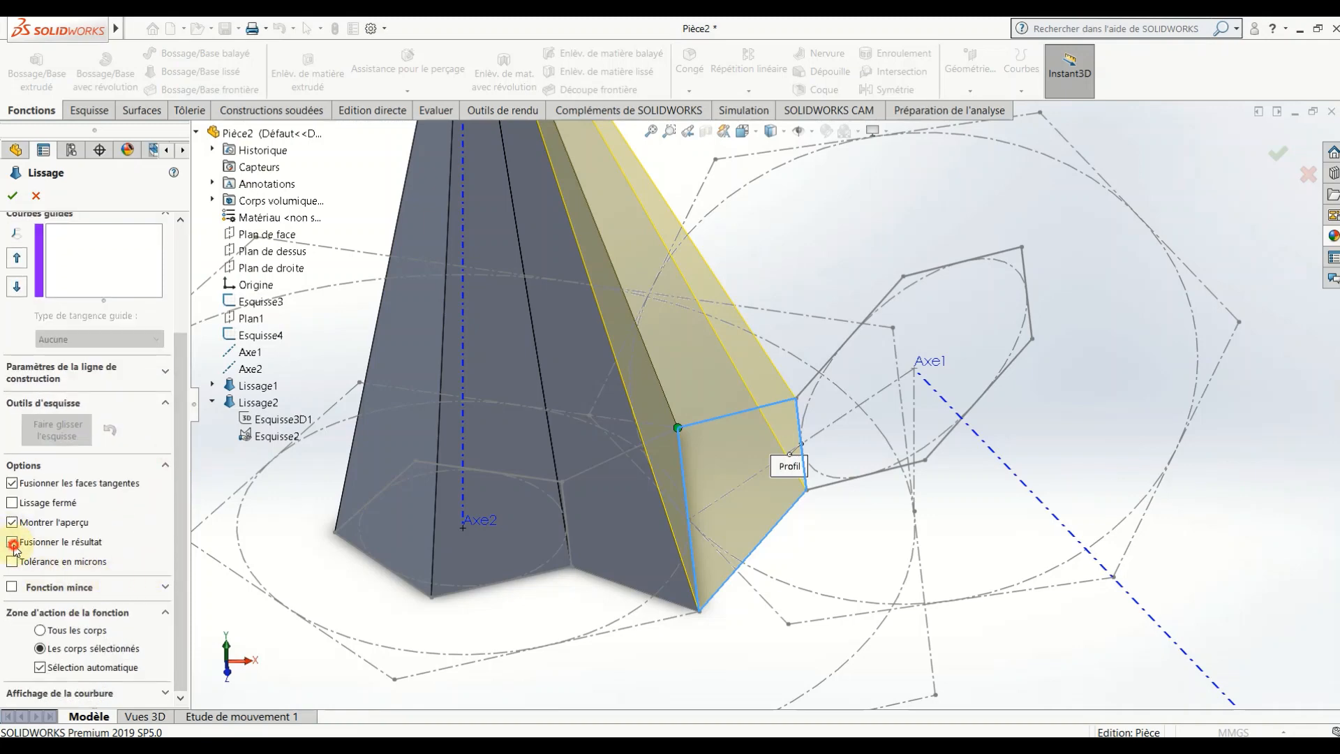
left_click(14, 196)
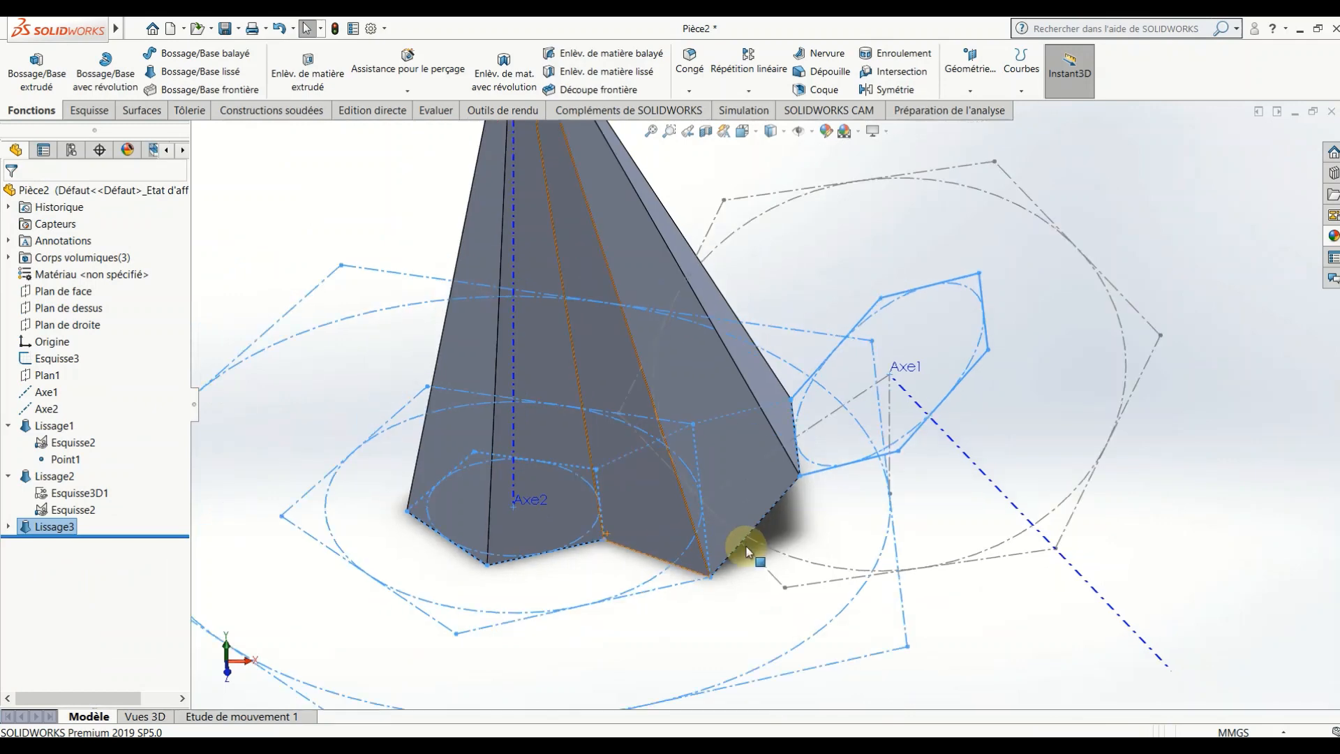
- Show the apex point sketch Esquisse3D1 under Lissage2 and the hexagon sketch Esquisse4 under Lissage3
scroll(746, 551, "up", 5)
left_click(701, 598)
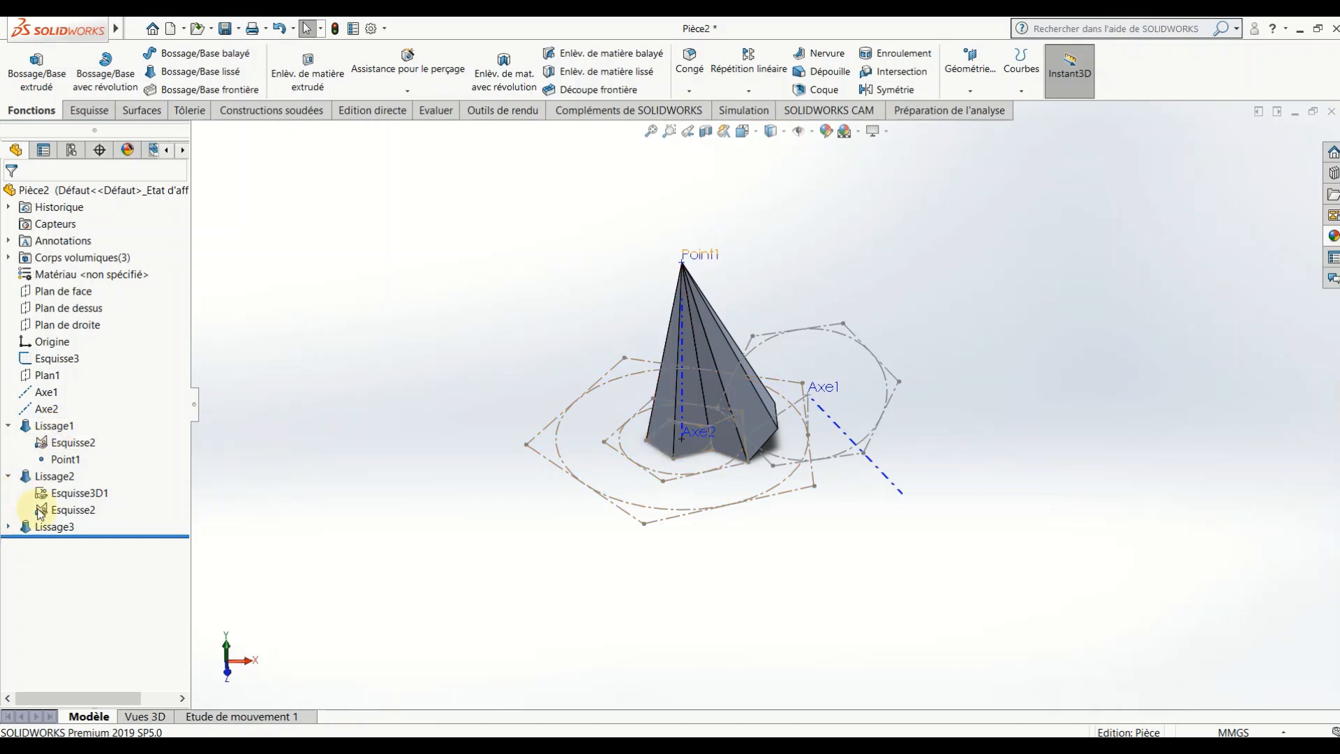
right_click(78, 493)
left_click(97, 465)
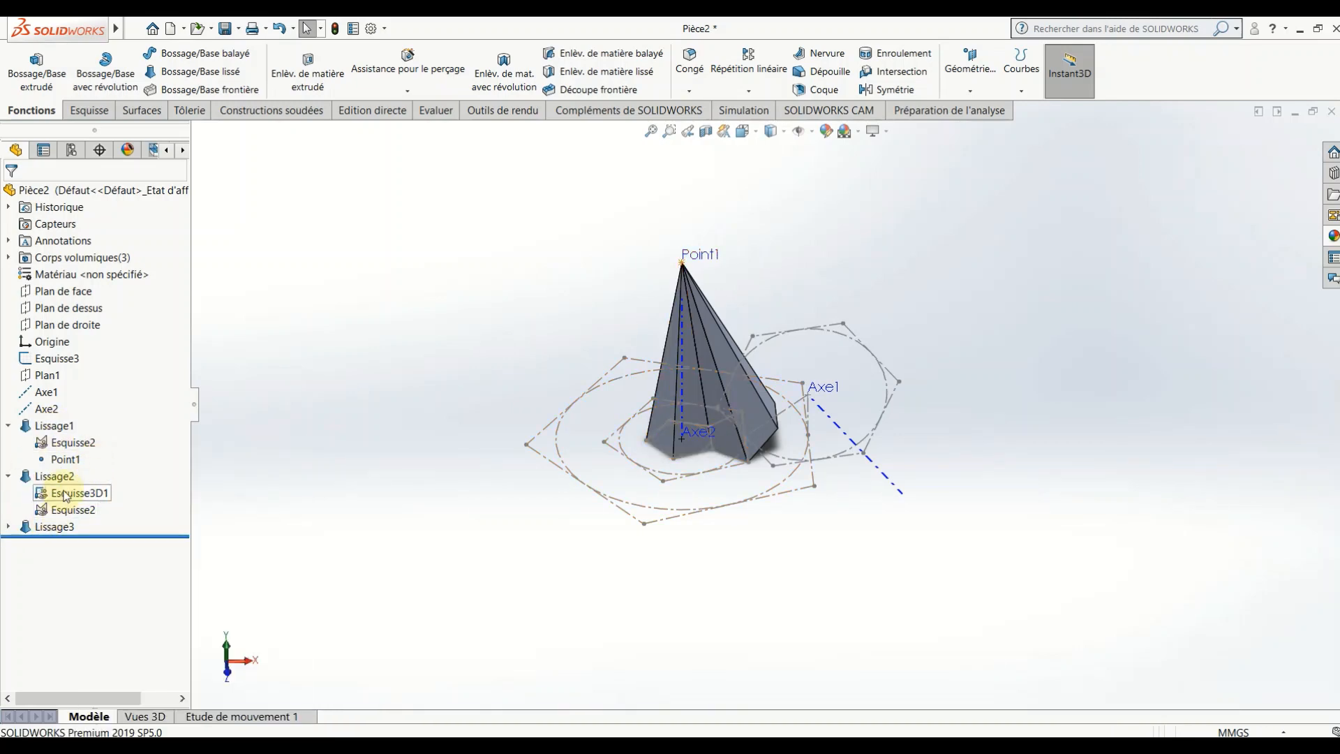
left_click(8, 526)
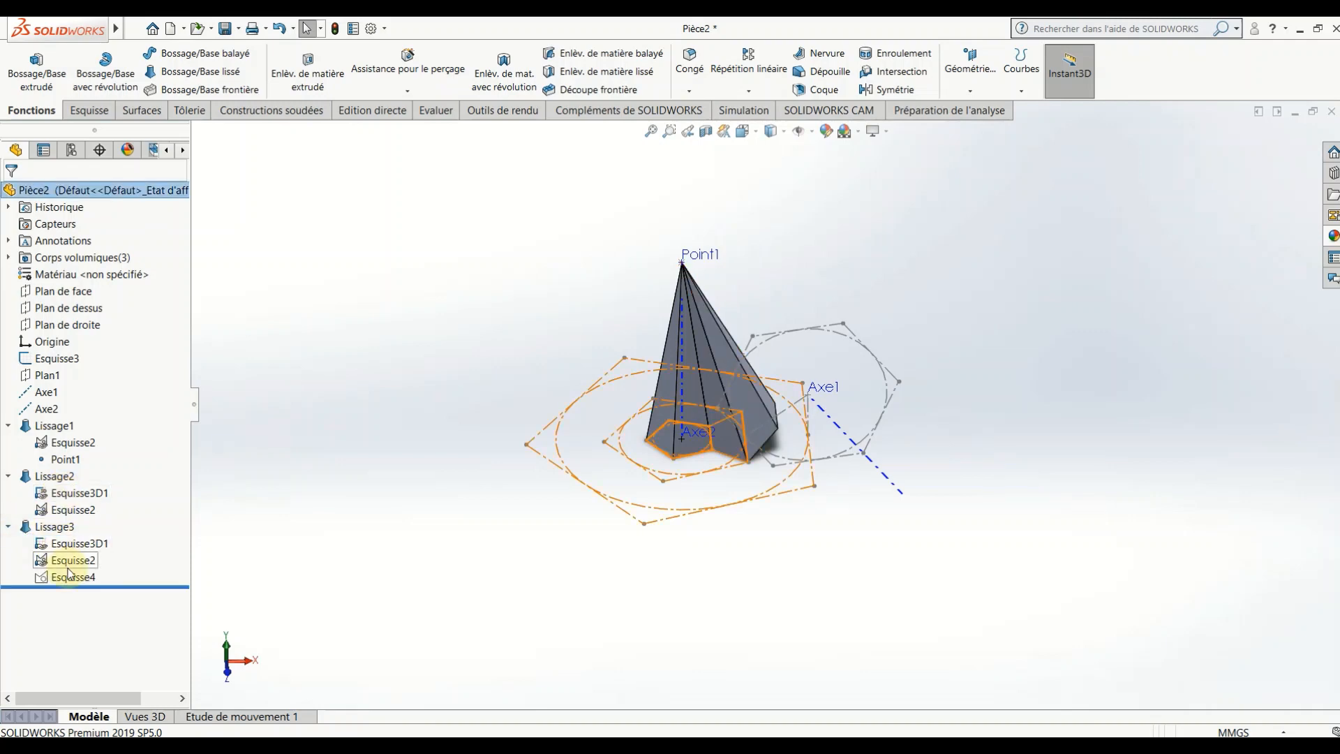
right_click(64, 577)
left_click(81, 516)
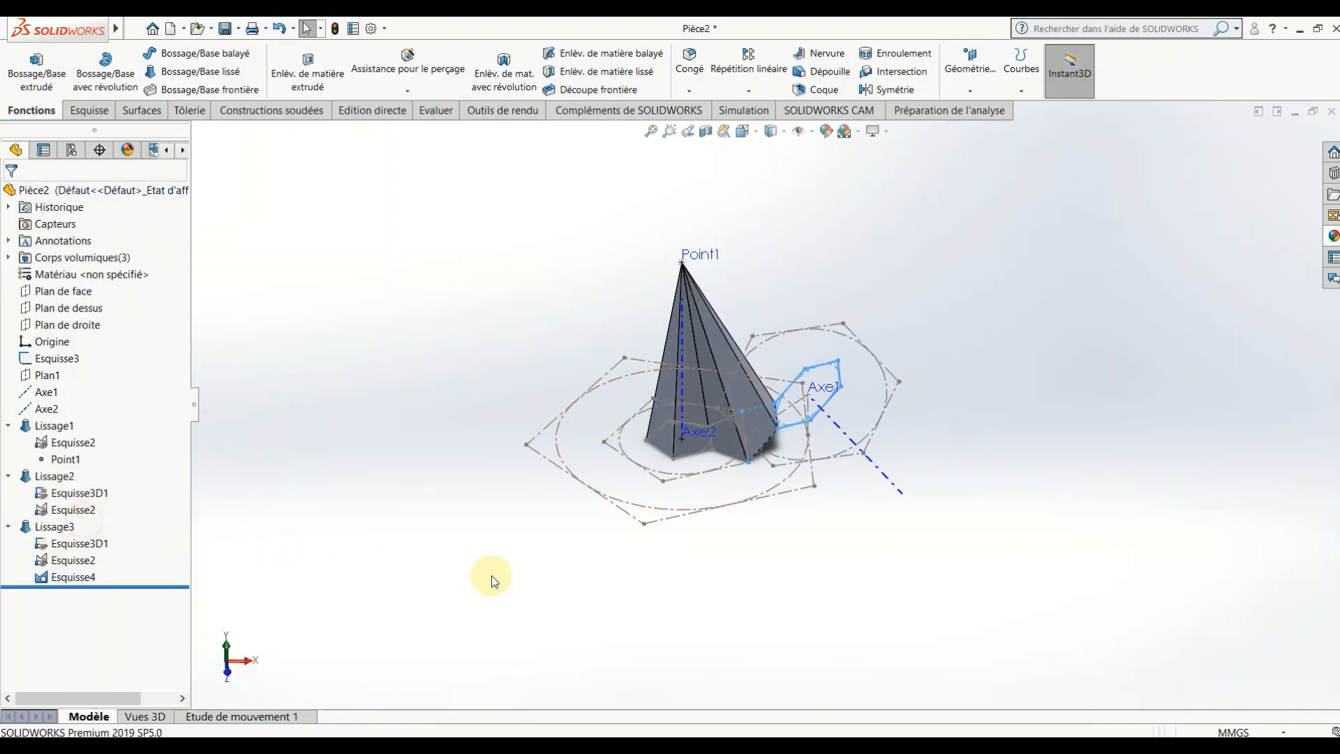
left_click(498, 573)
middle_click_drag(763, 614, 775, 563)
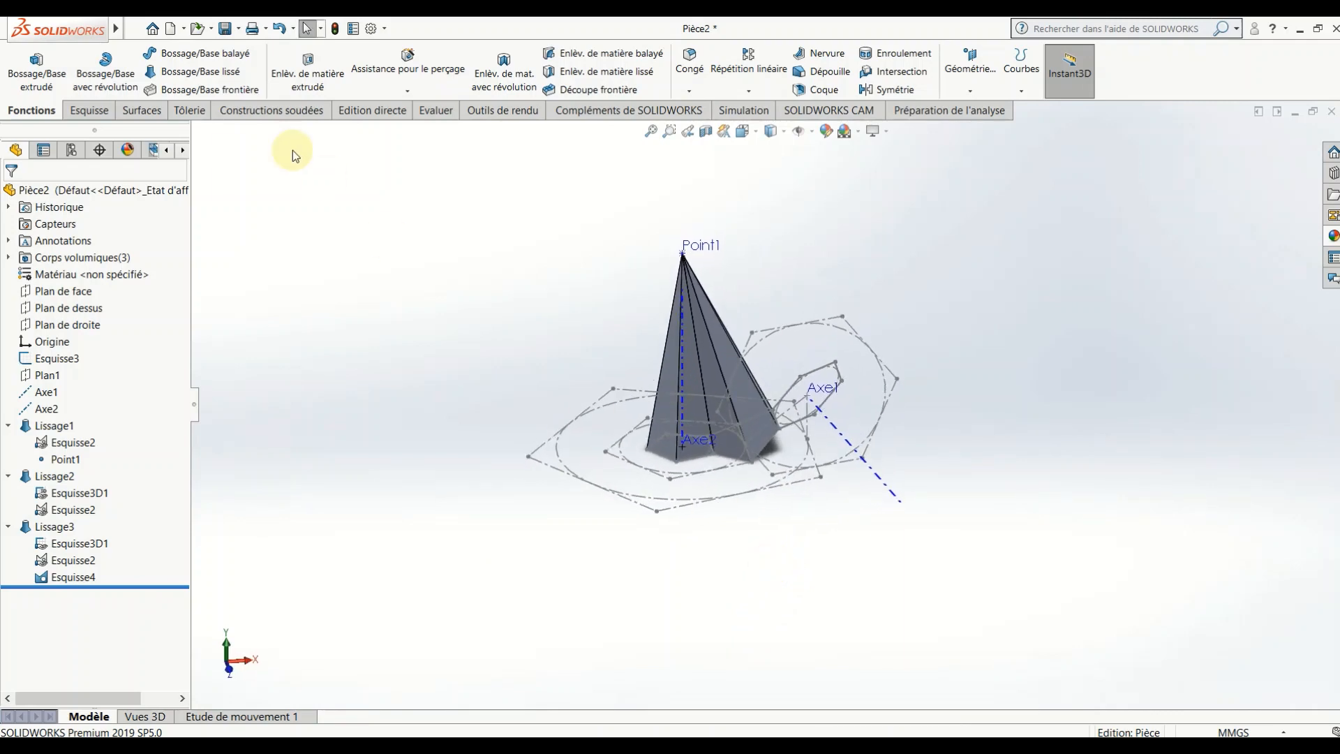
- Loft the apex point of Esquisse3D1 to the closed six-sided contour of Esquisse4, with result merging (Fusionner le résultat) turned off
left_click(190, 72)
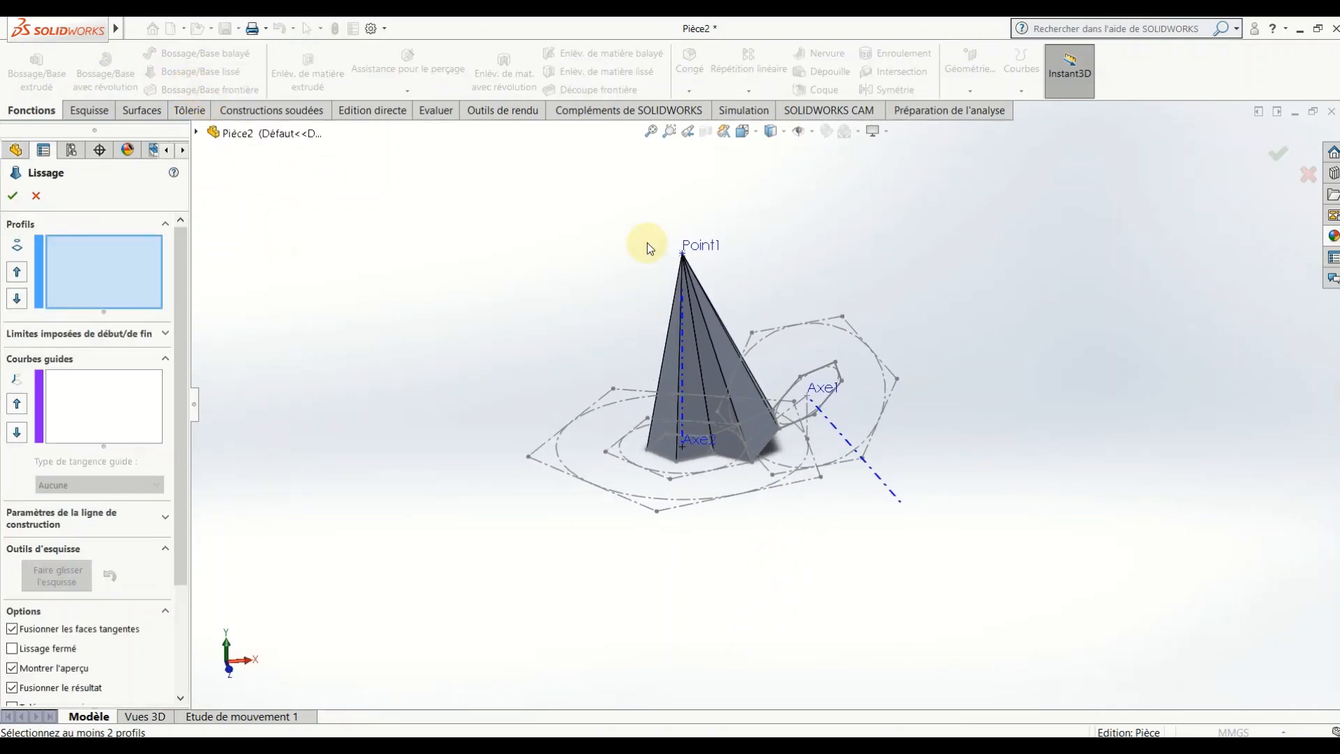
left_click(685, 255)
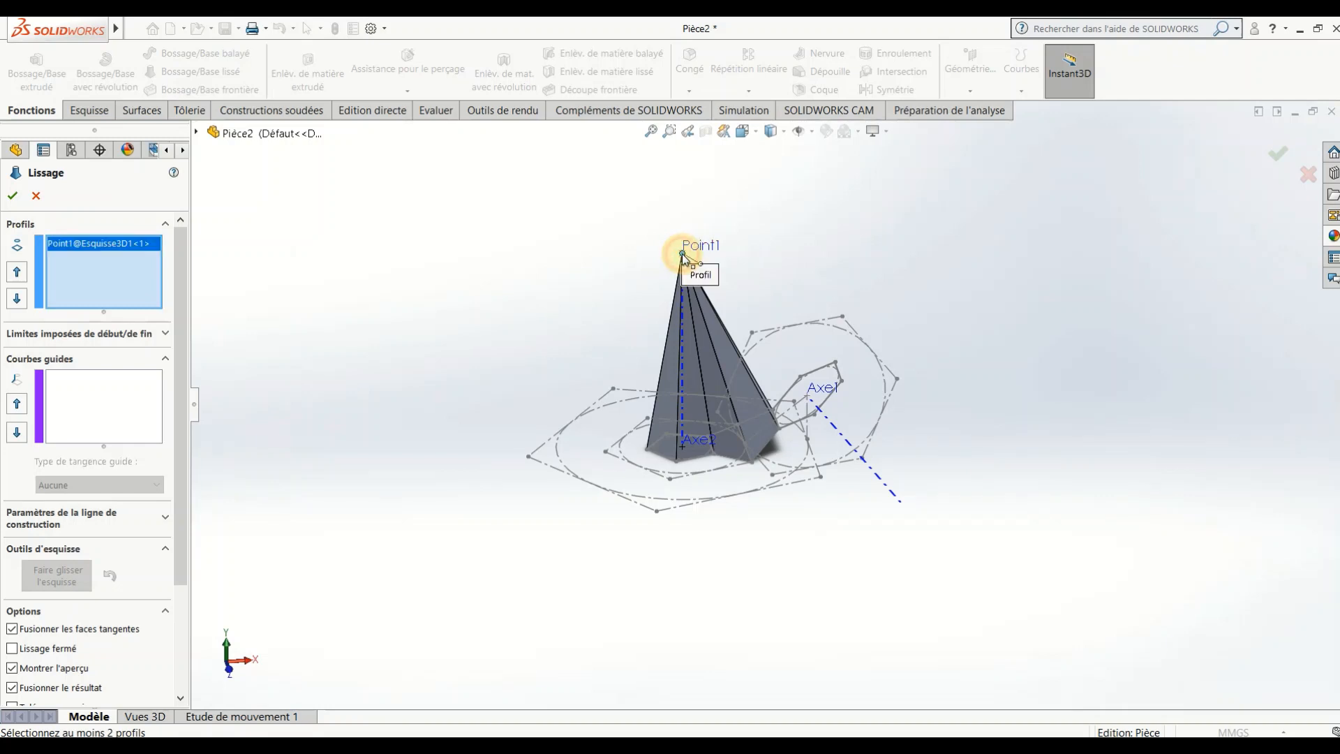
mouse_move(937, 389)
middle_mouse_down()
mouse_move(772, 396)
mouse_move(646, 443)
middle_mouse_up()
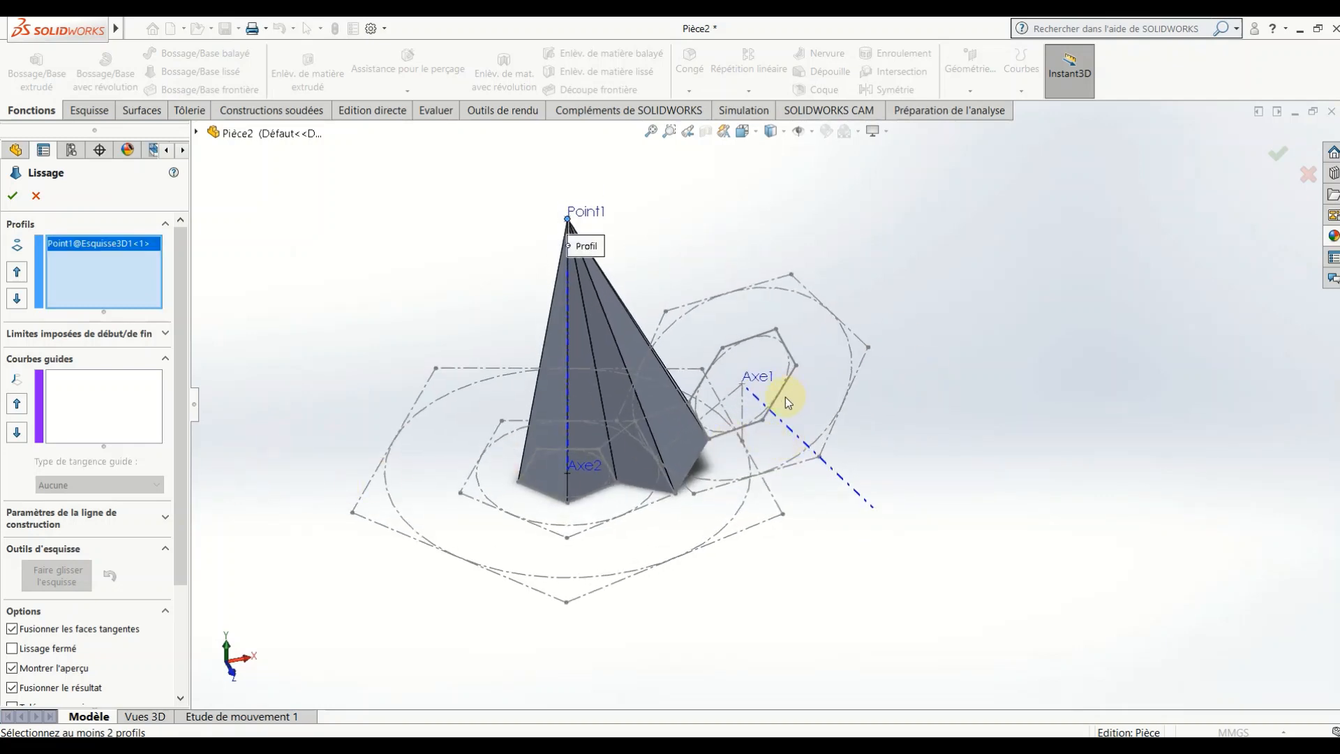
left_click(793, 378)
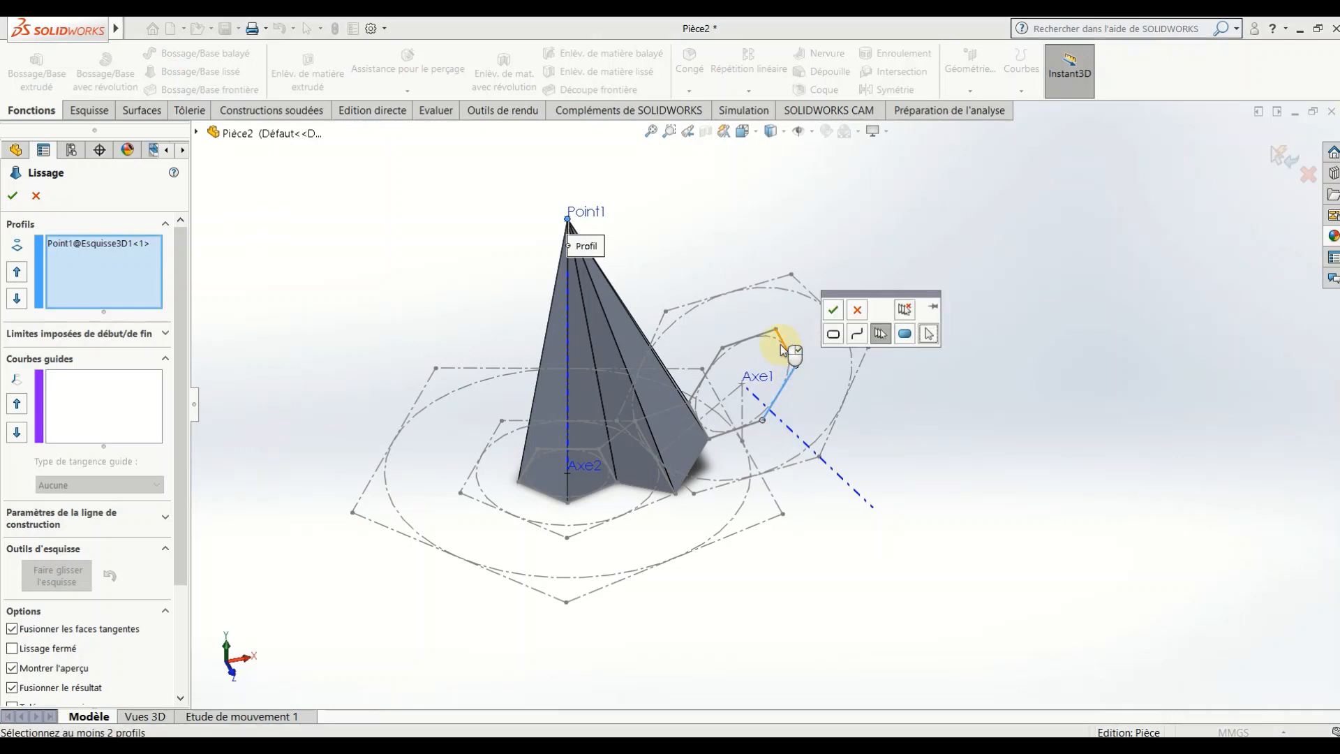
left_click(781, 342)
left_click(761, 333)
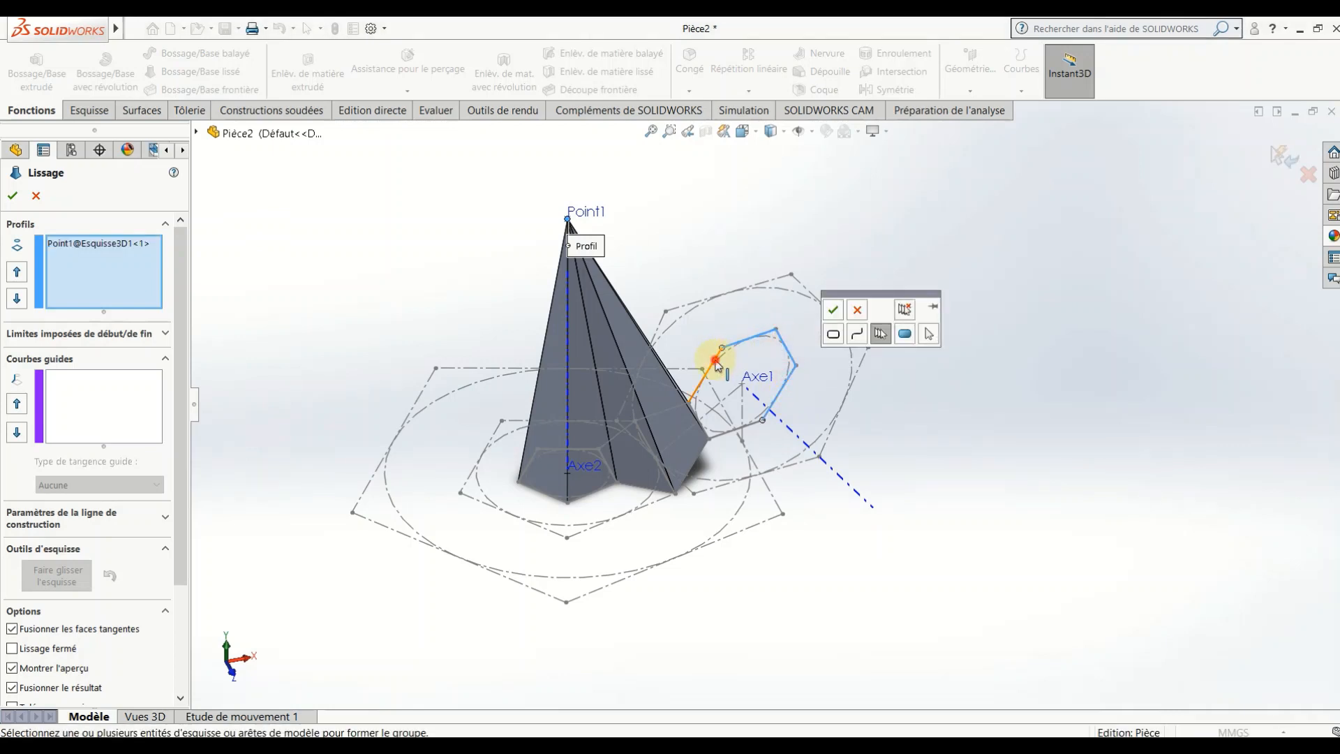
left_click(715, 360)
left_click(701, 421)
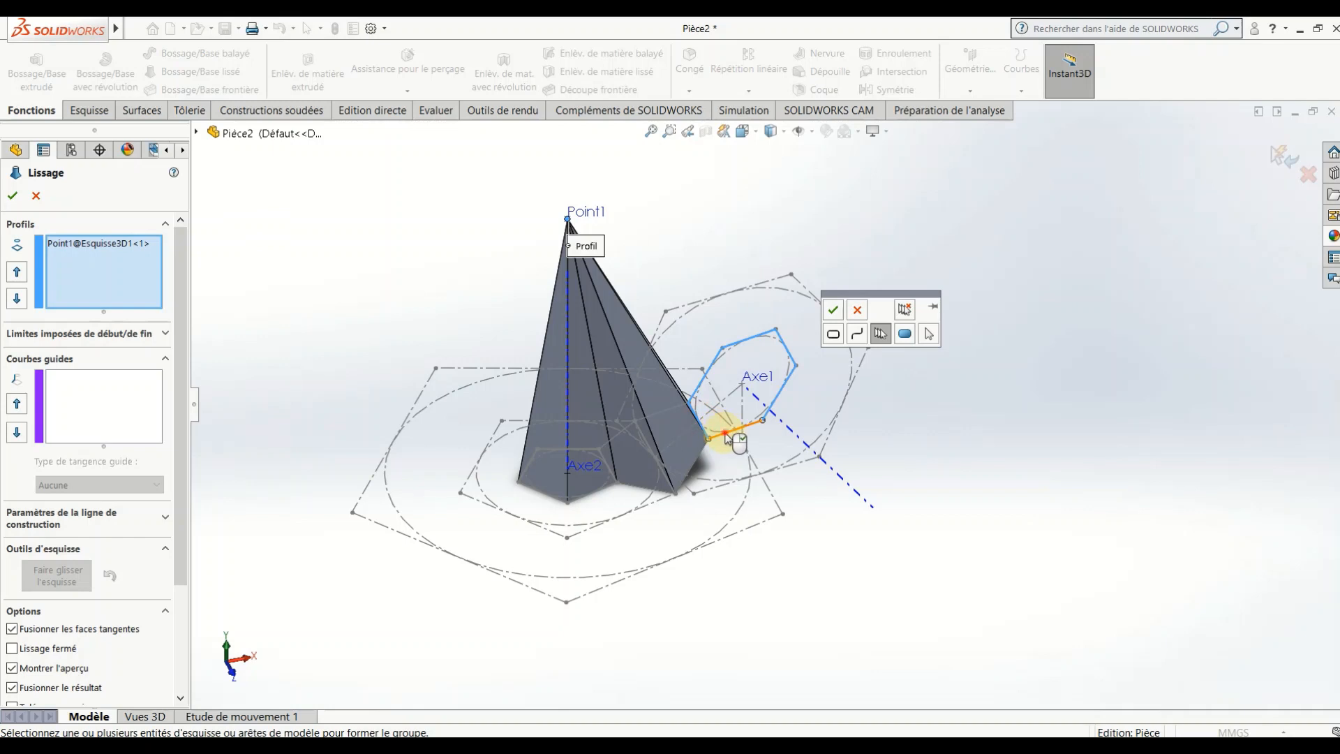
left_click(834, 311)
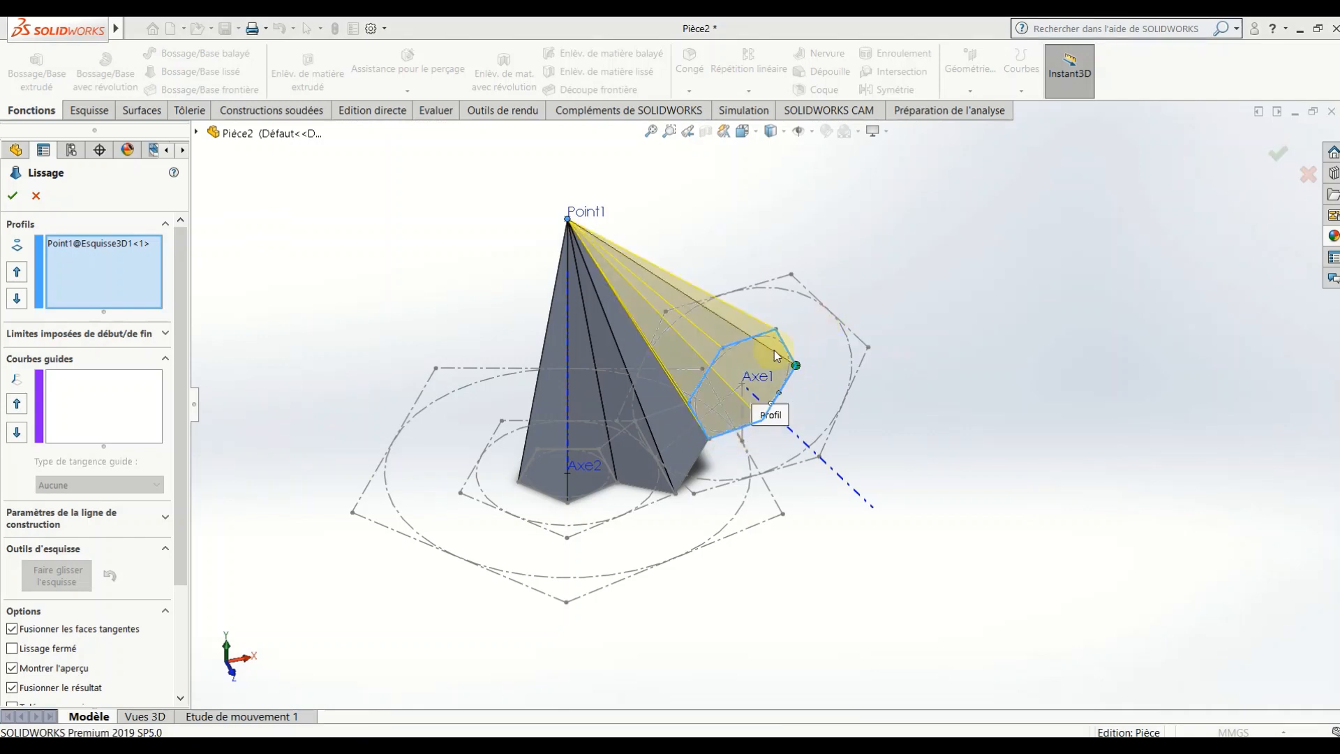
left_click(12, 688)
left_click(14, 197)
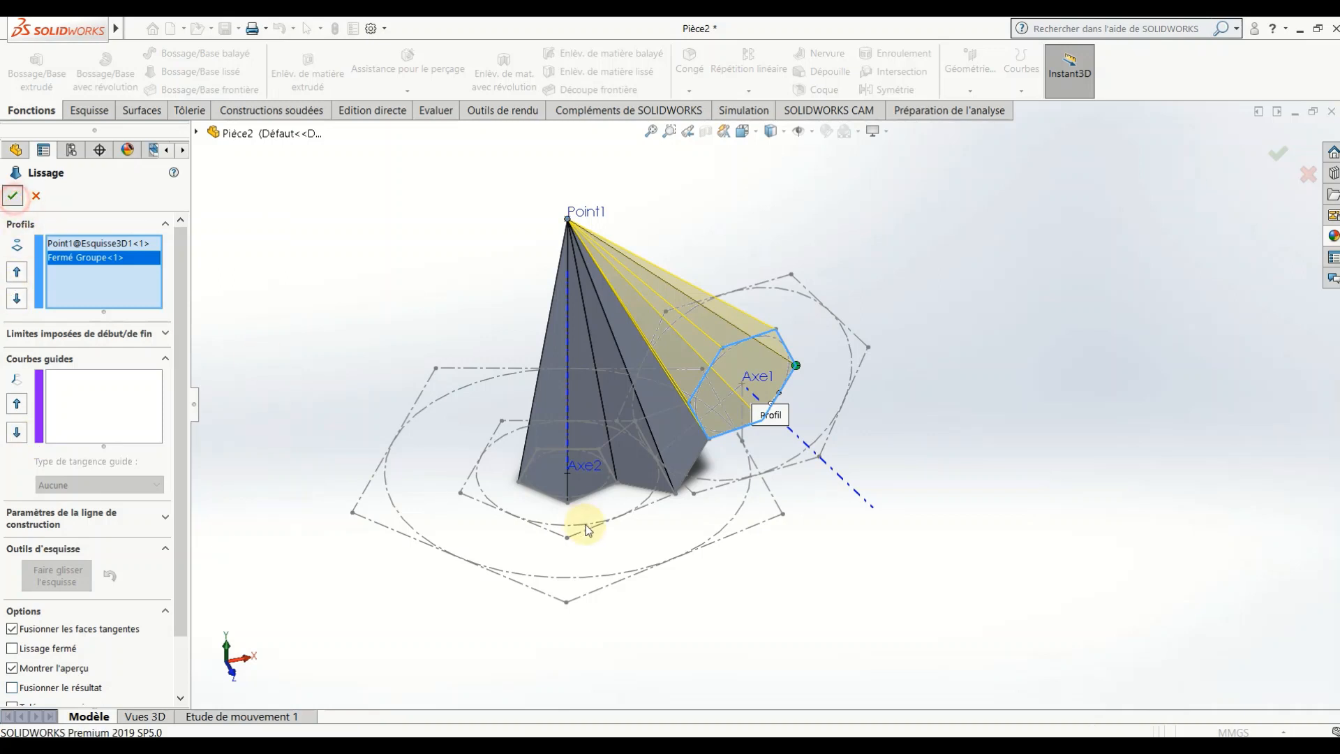
- Hide all the solid bodies (Corps volumiques) so only the sketches and axes are displayed
middle_click_drag(383, 320, 607, 380)
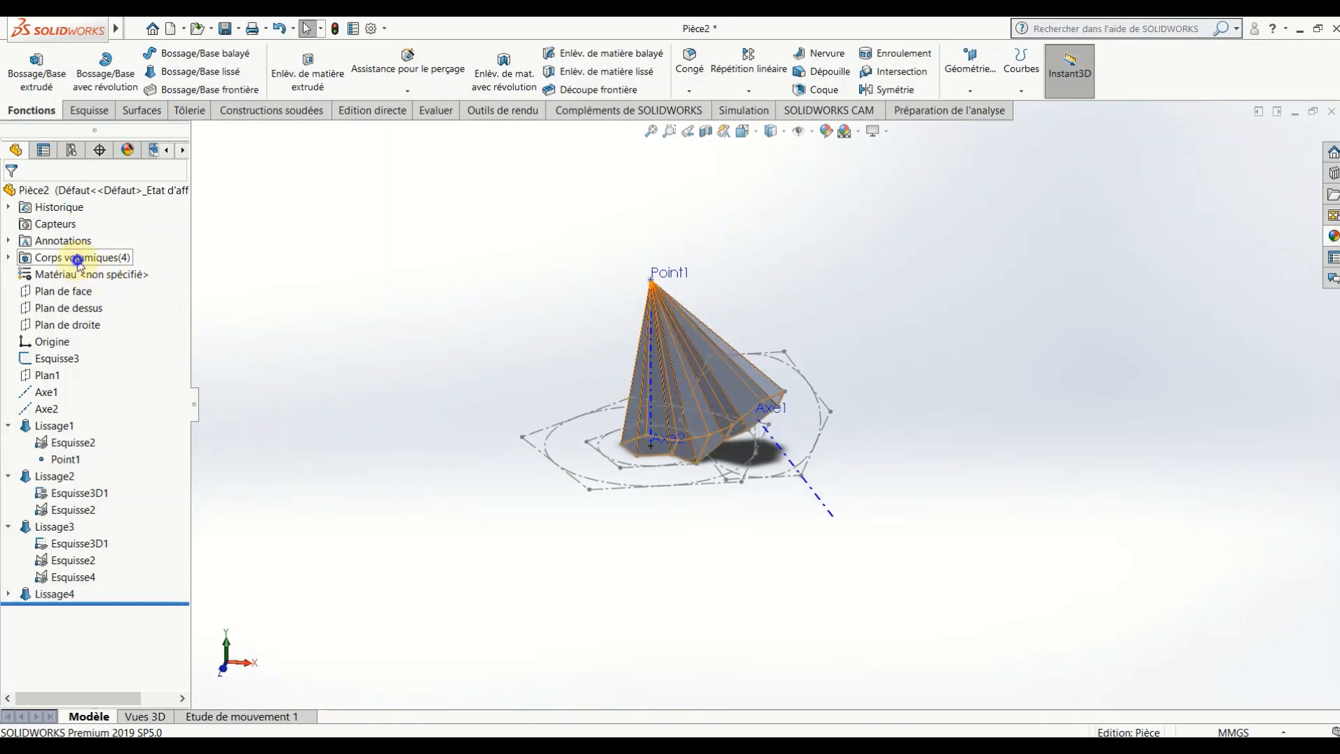
right_click(73, 258)
left_click(92, 242)
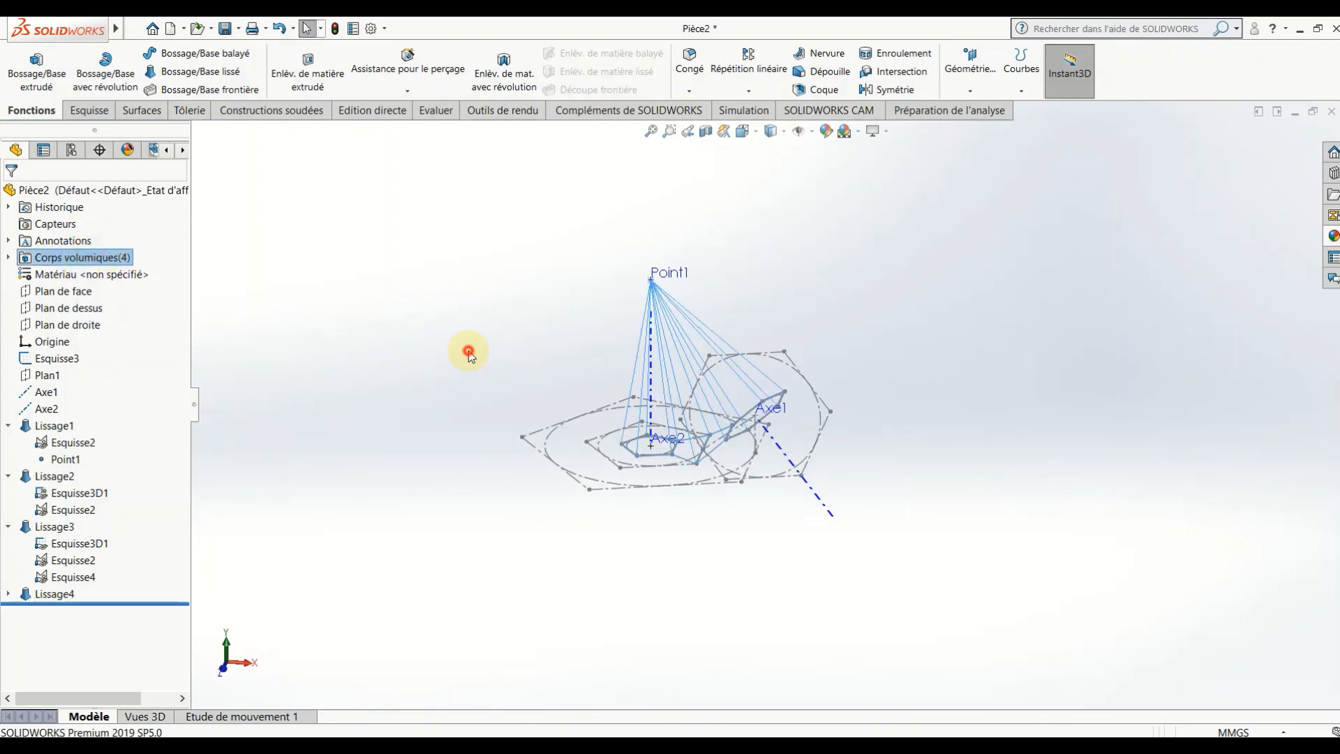
- Sketch a 90° arc on Plan de face, centred on Point1 with a radius of about 102 mm, starting on the vertical axis above the origin
left_click(70, 299)
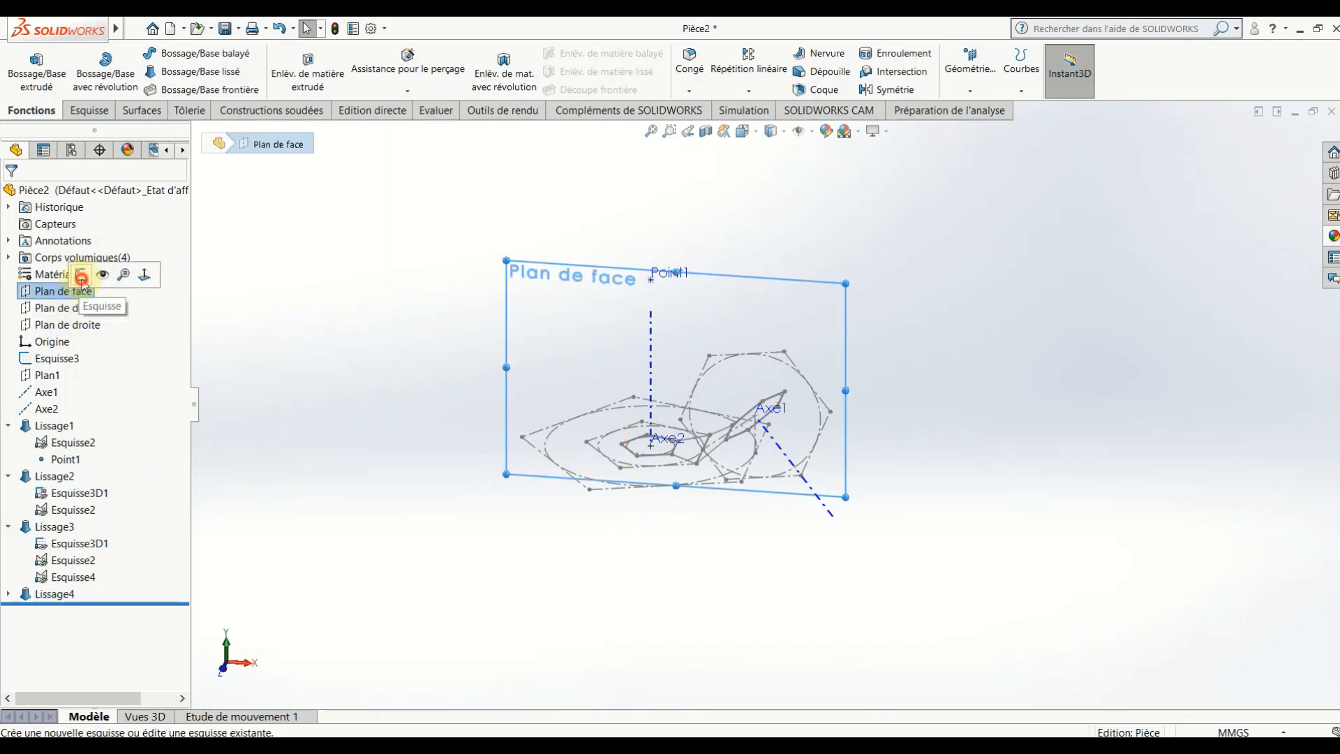
left_click(79, 273)
left_click(744, 131)
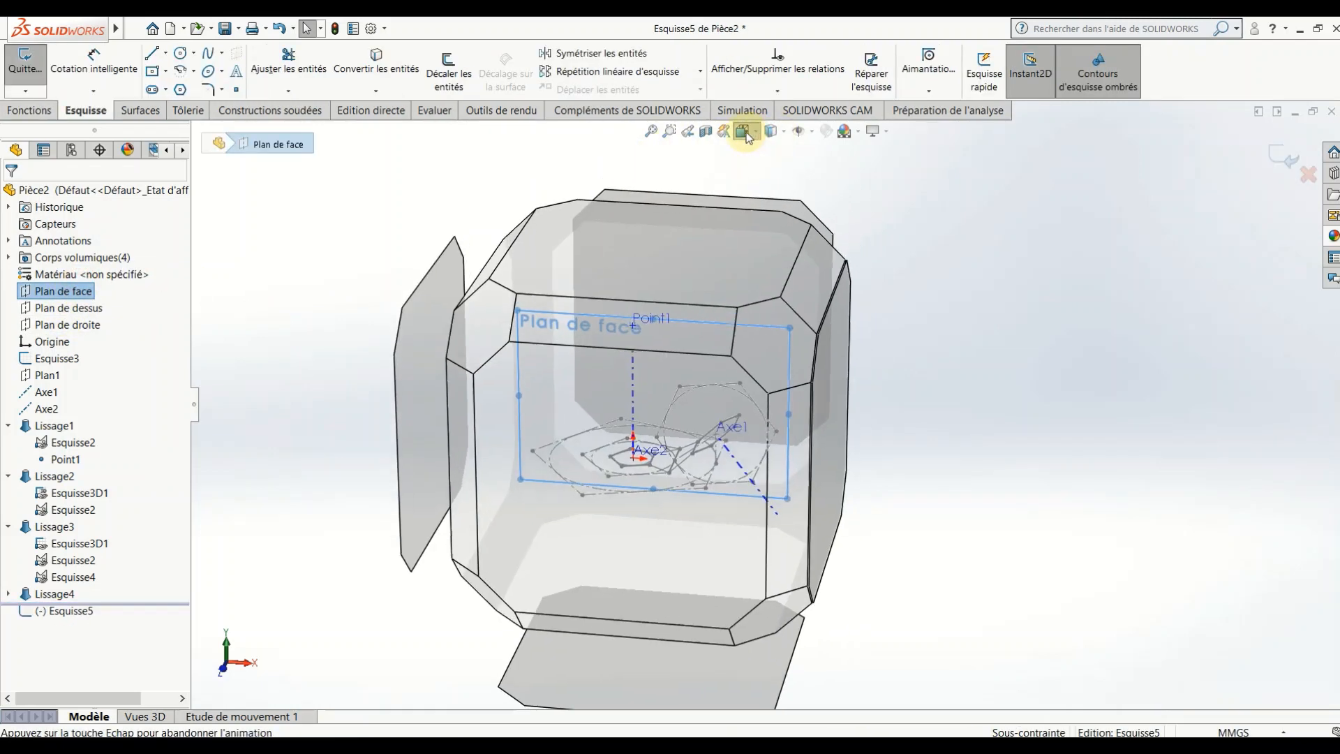
left_click(822, 210)
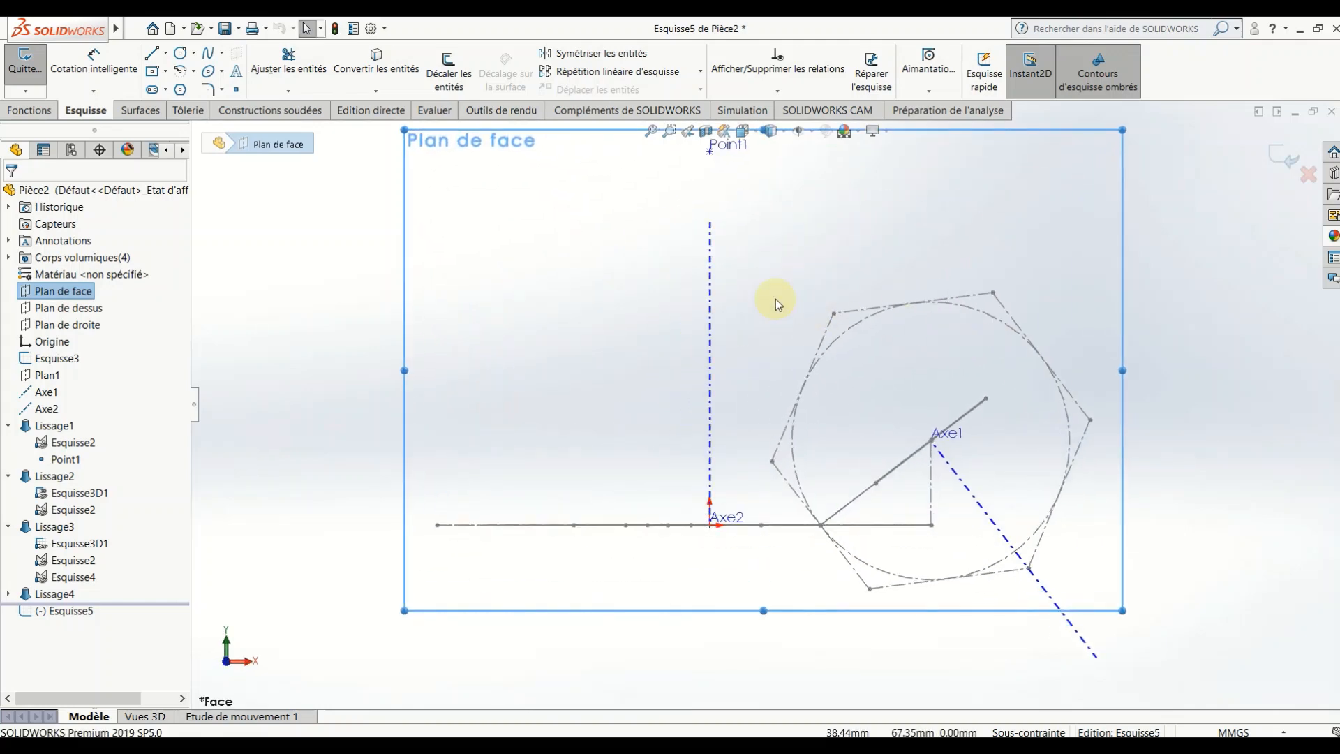
left_click(184, 73)
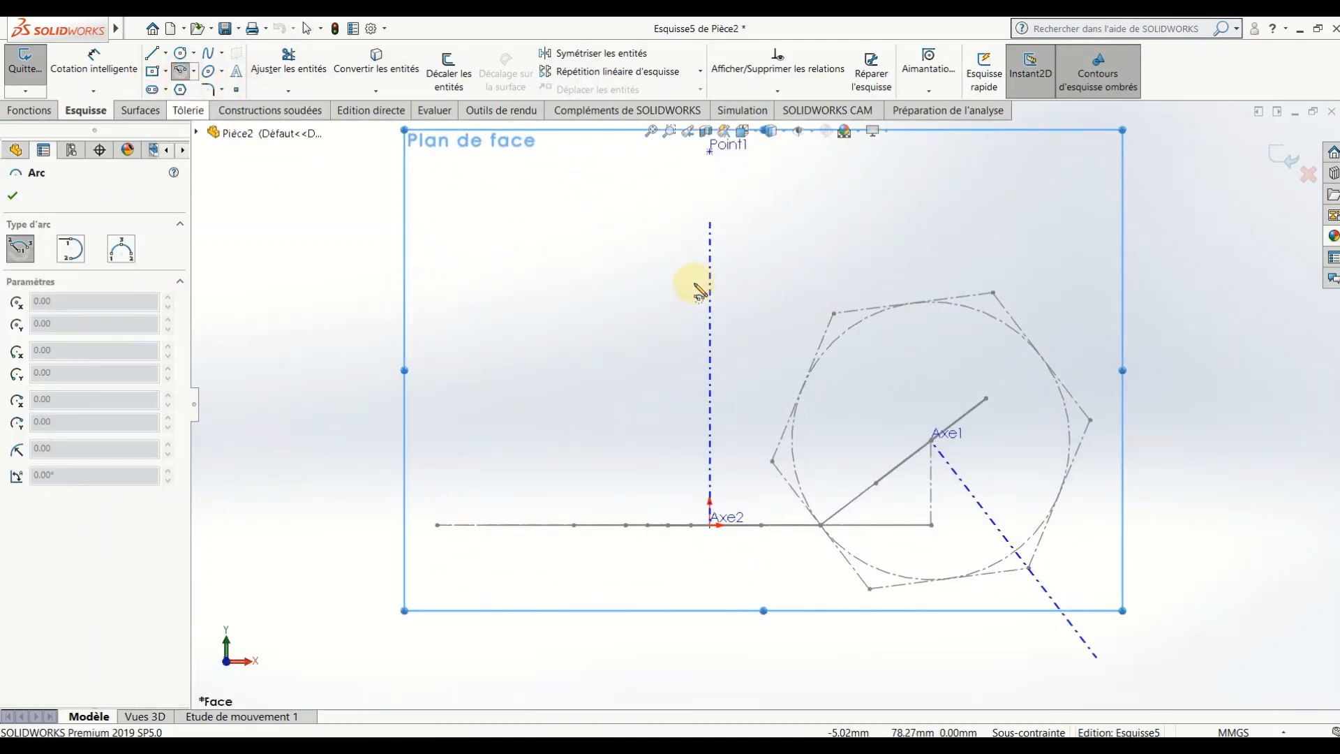
scroll(712, 265, "up", 2)
left_click(728, 227)
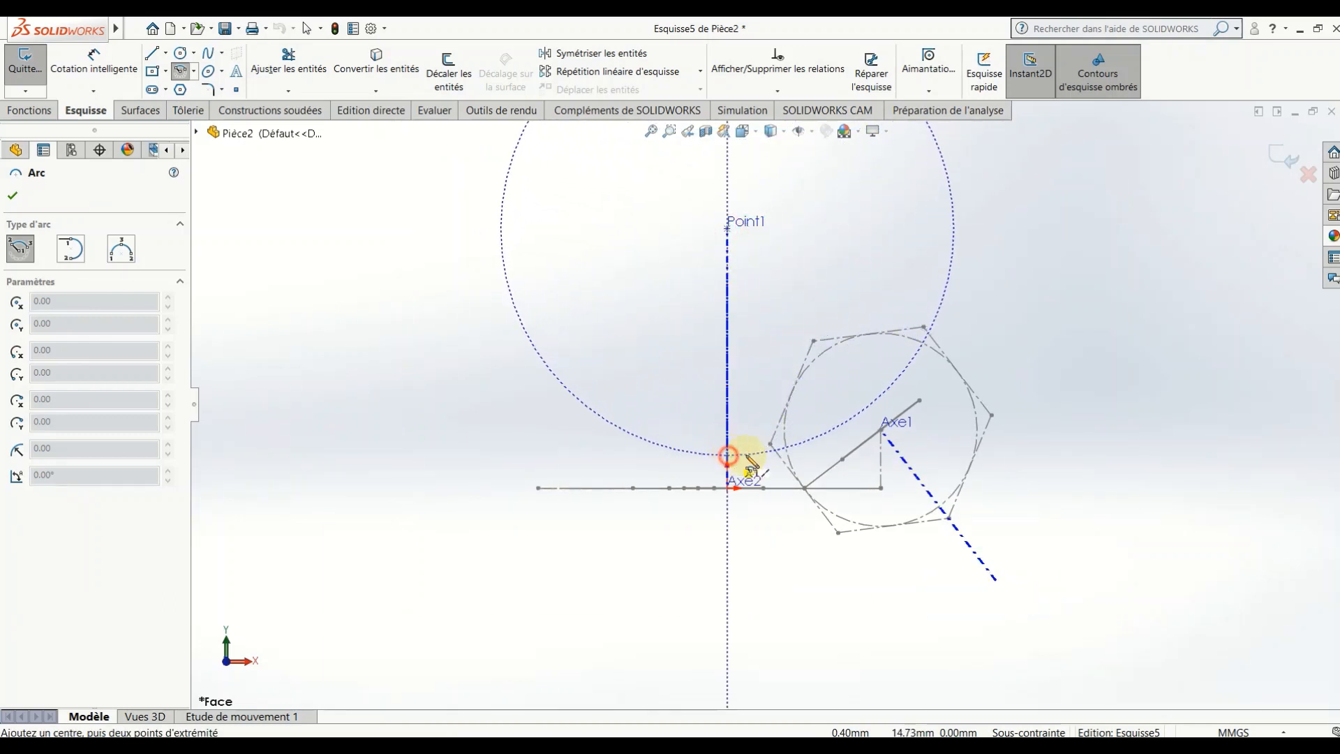
left_click(728, 455)
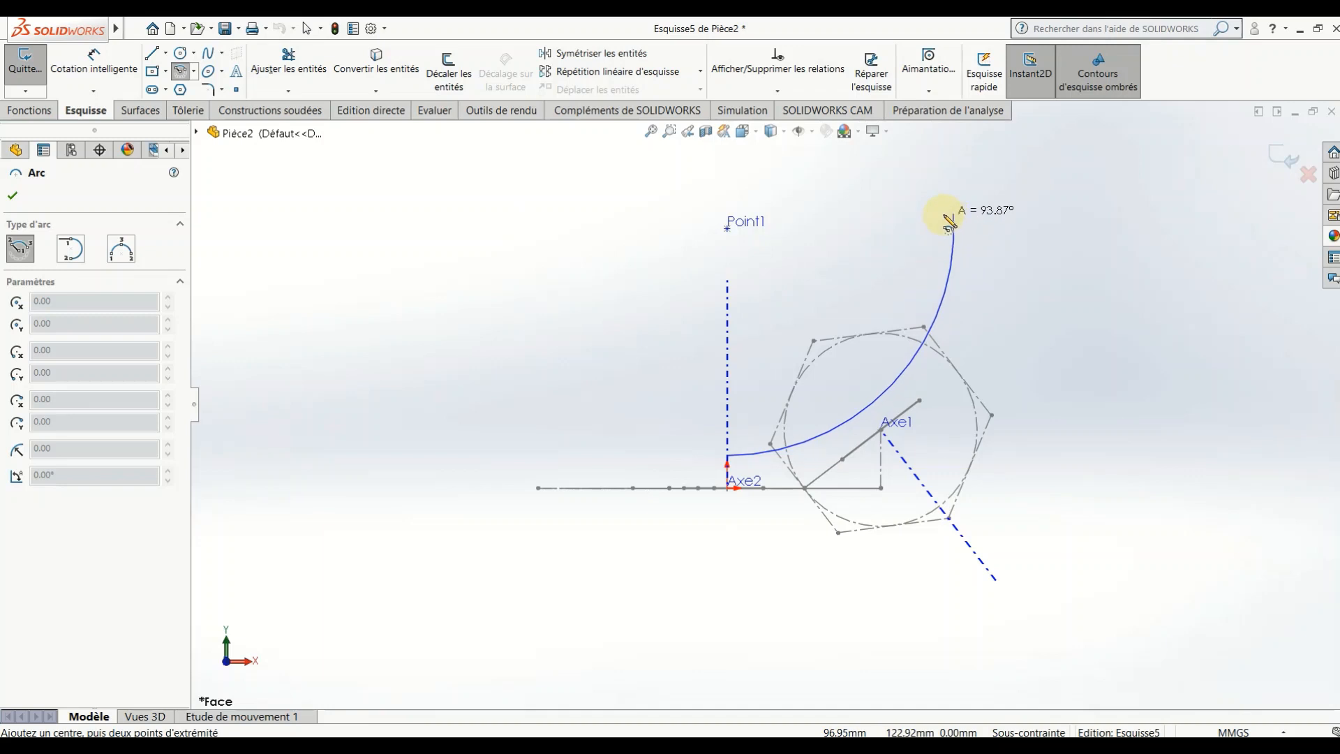
left_click(947, 229)
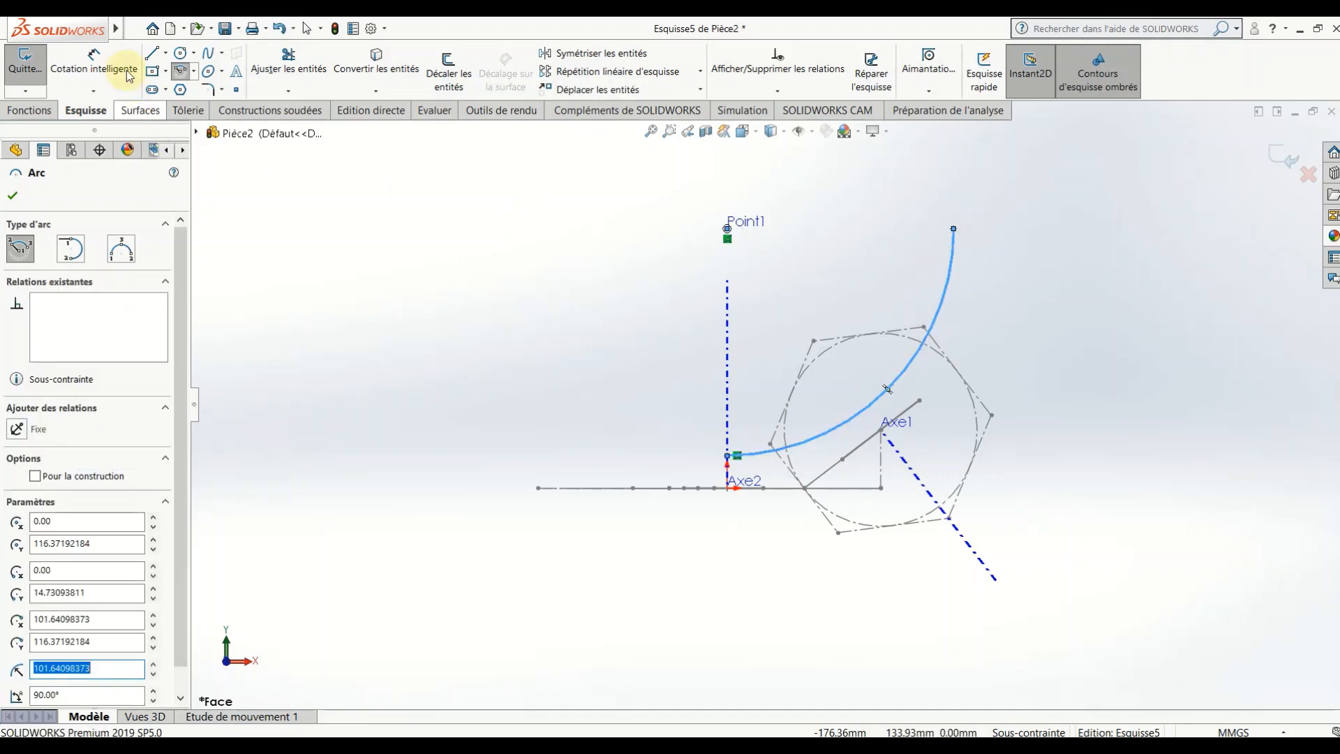
- Dimension the arc's radius and set it to 100 mm
left_click(94, 59)
left_click(941, 303)
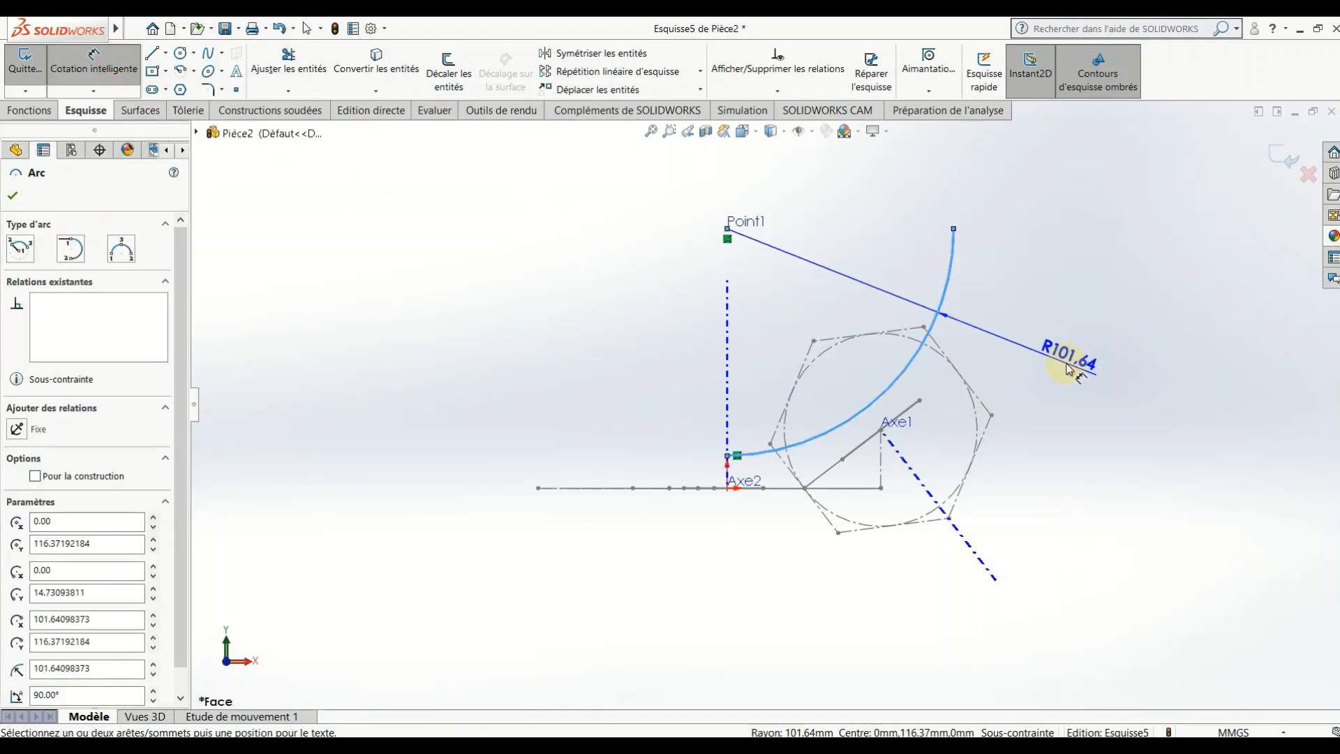
left_click(1047, 354)
type("100")
key("Return")
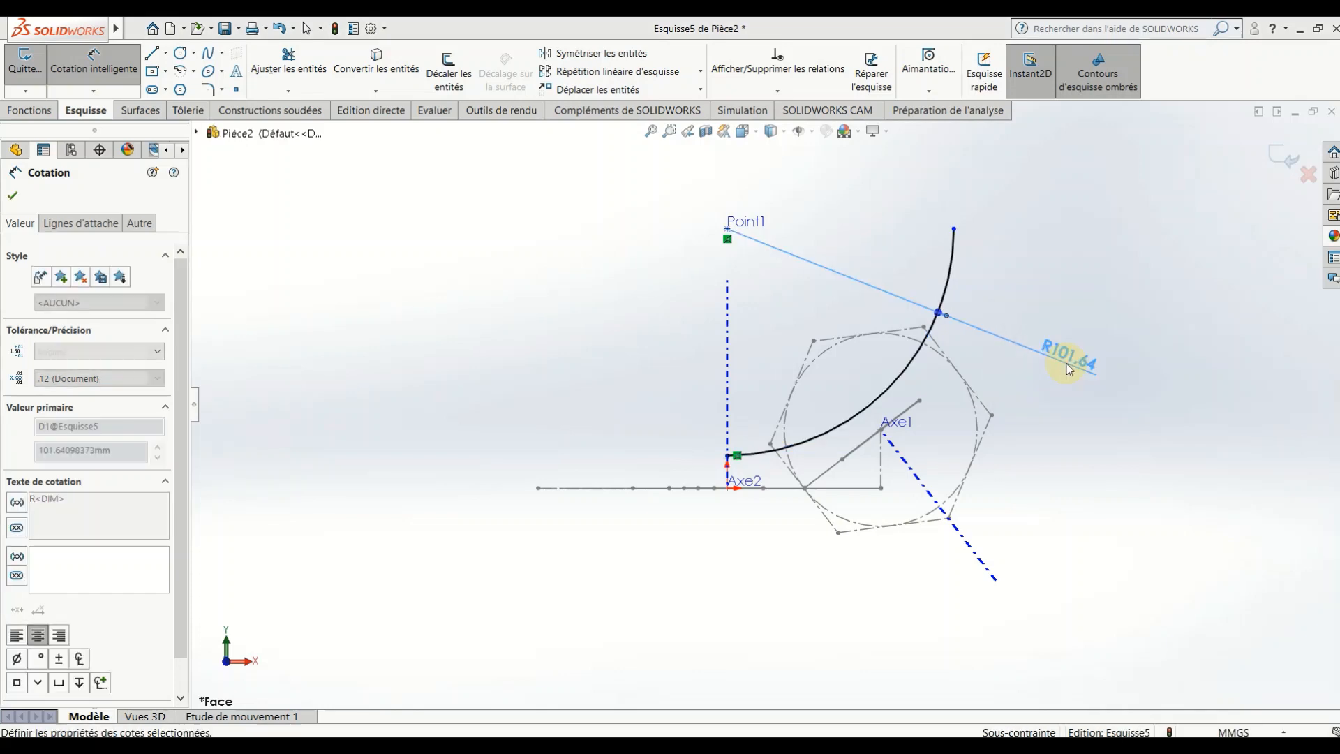
left_click(1106, 294)
scroll(938, 330, "down", 2)
scroll(906, 342, "up", 3)
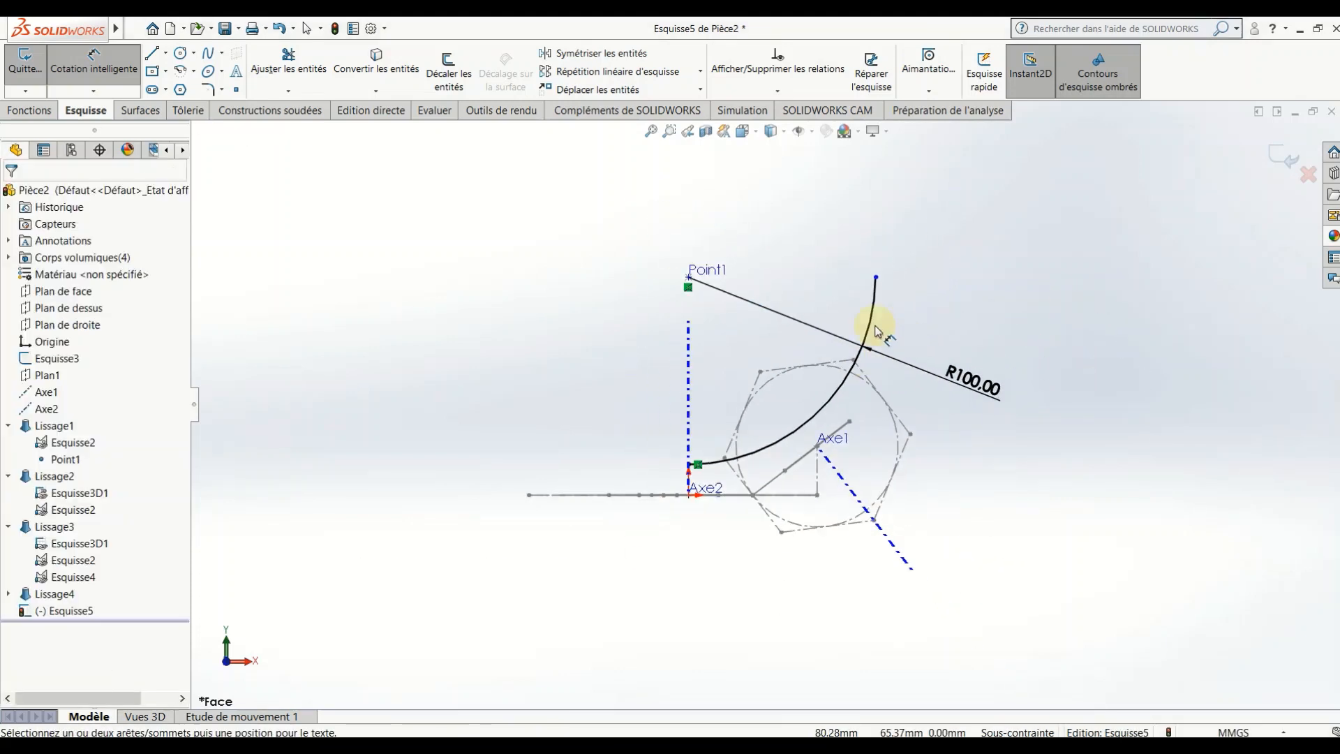
- Revolve the arc sketch as a surface through 360° about Axe2
left_click(133, 111)
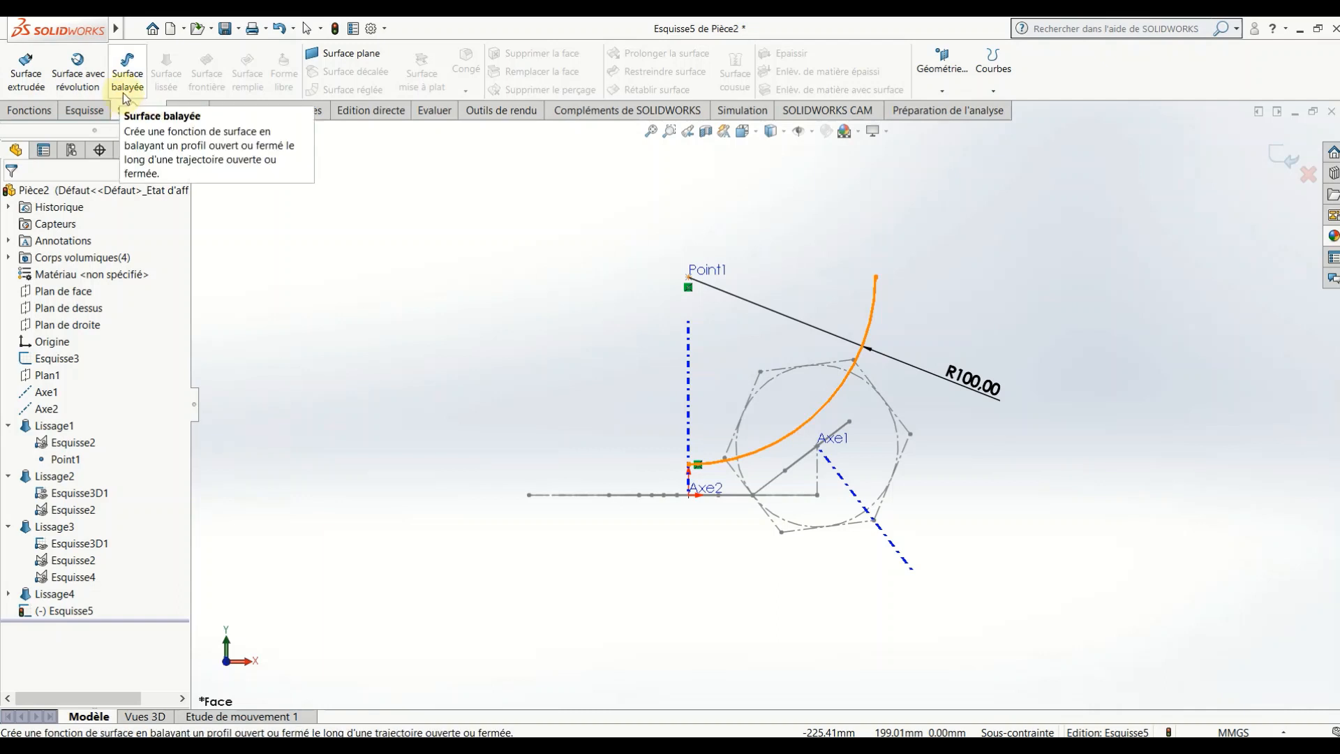
left_click(76, 88)
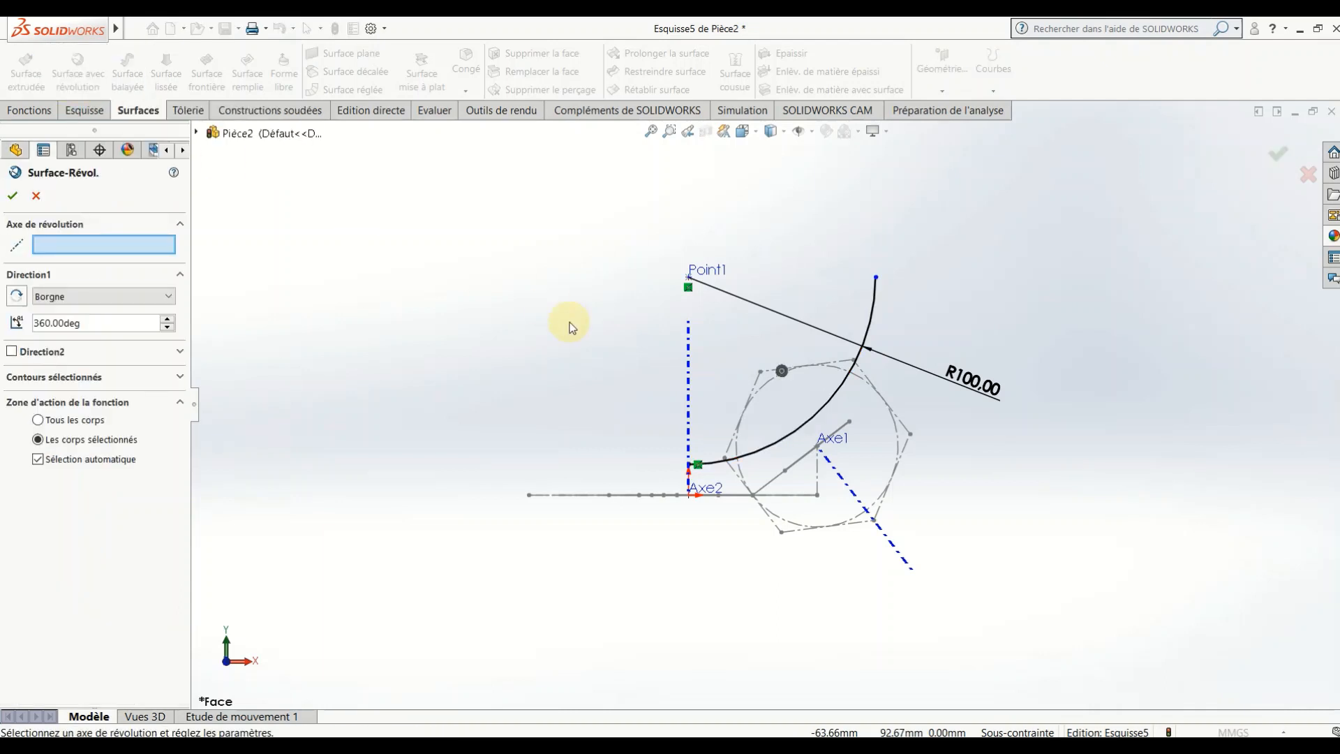
left_click(689, 377)
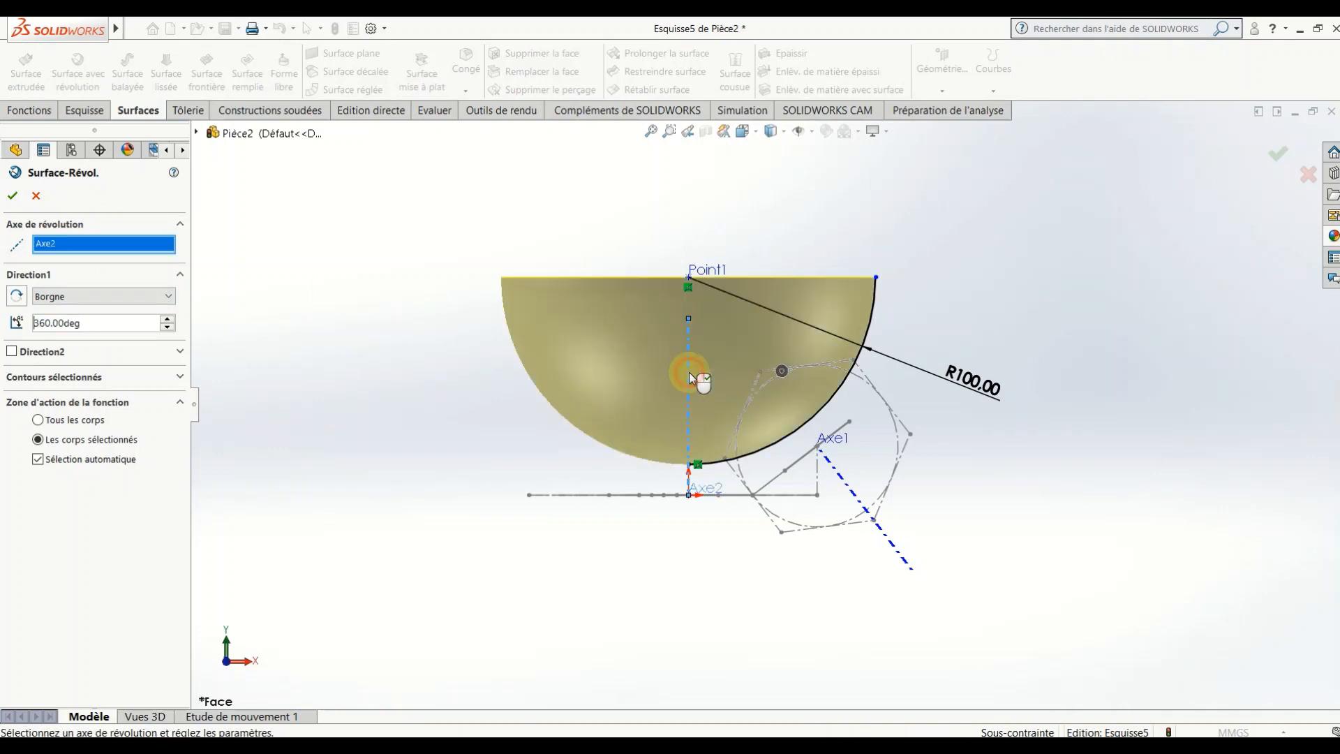
left_click(14, 197)
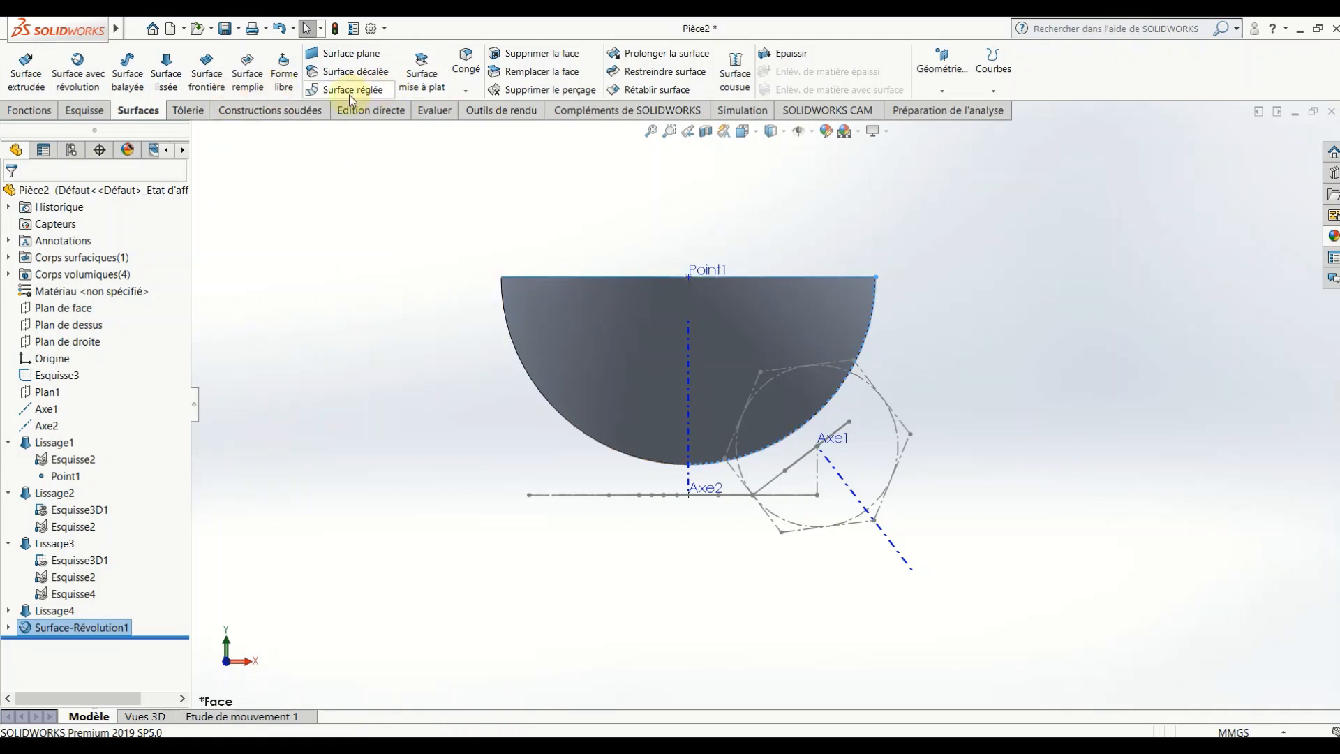
- Offset the revolved surface Surface-Révolution1 by 2 mm, with the direction flipped to the outside of the bowl
left_click(349, 73)
double_click(79, 290)
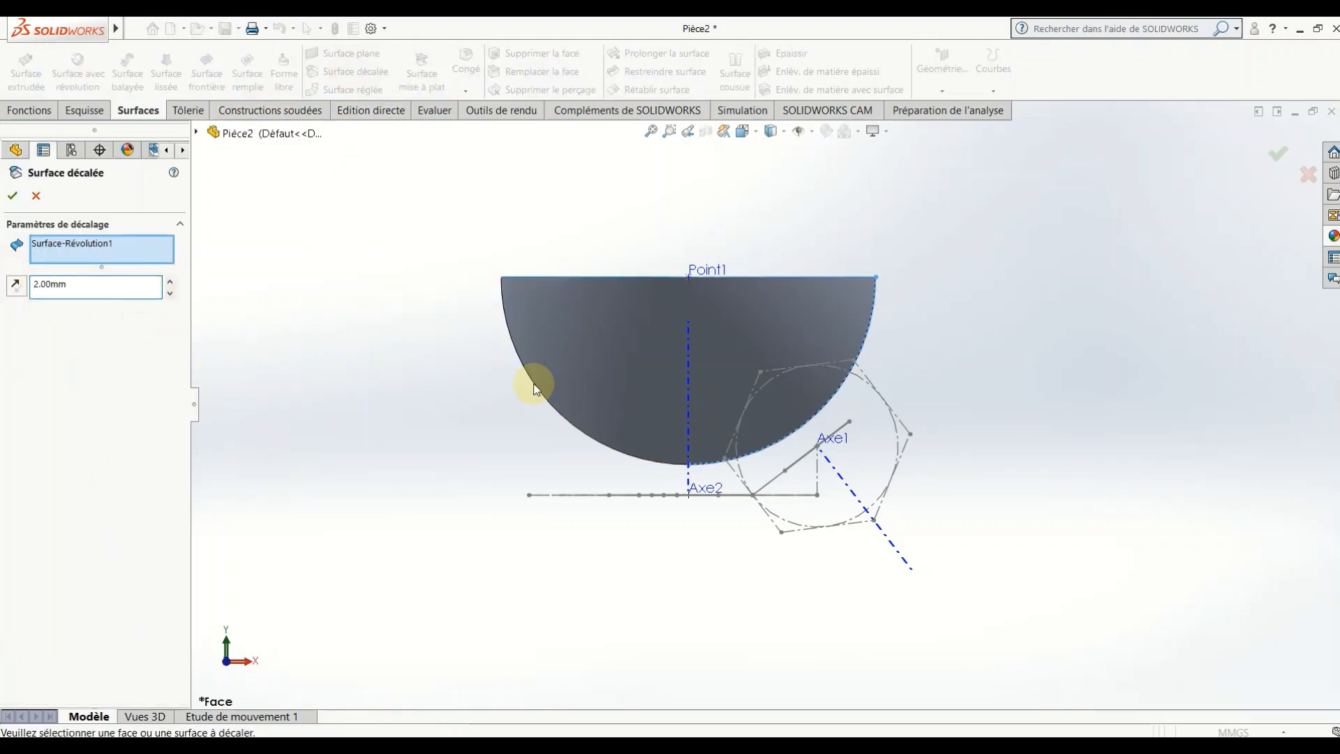
scroll(617, 368, "up", 2)
middle_click_drag(638, 381, 597, 498)
left_click(16, 287)
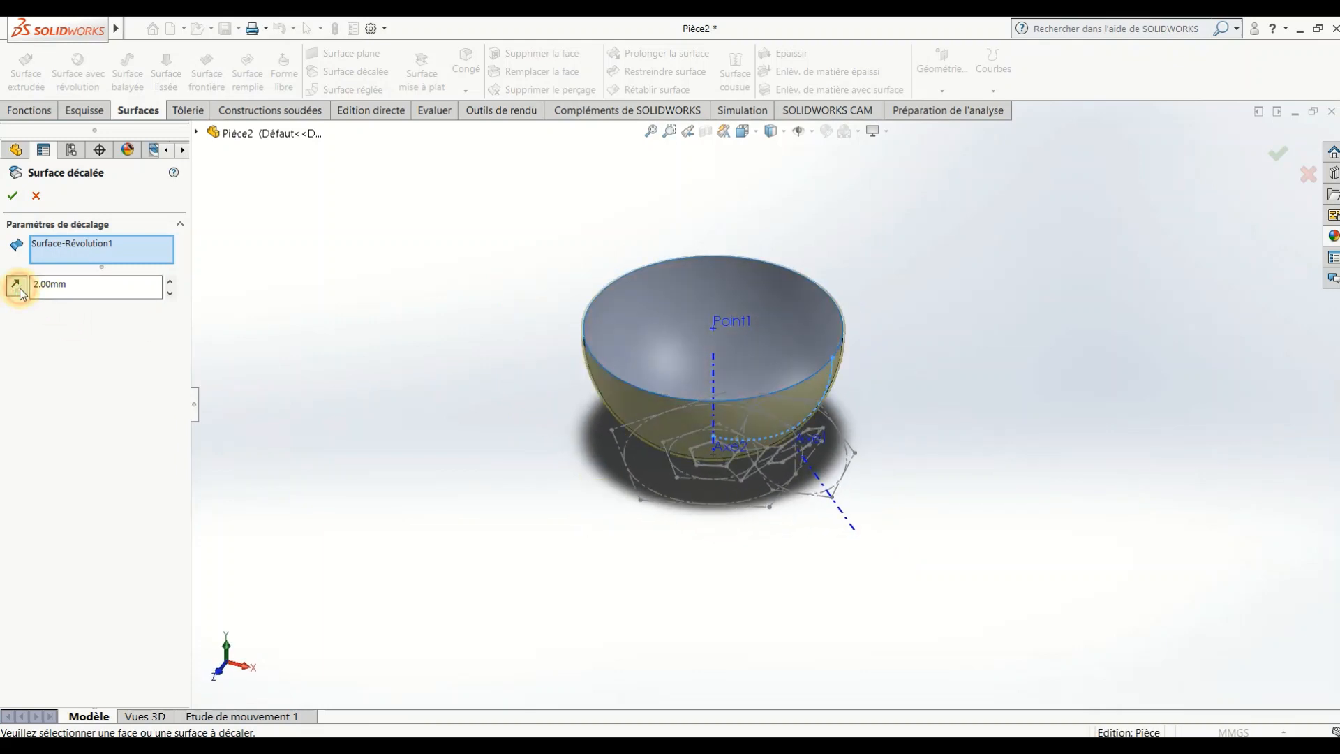
scroll(600, 320, "down", 3)
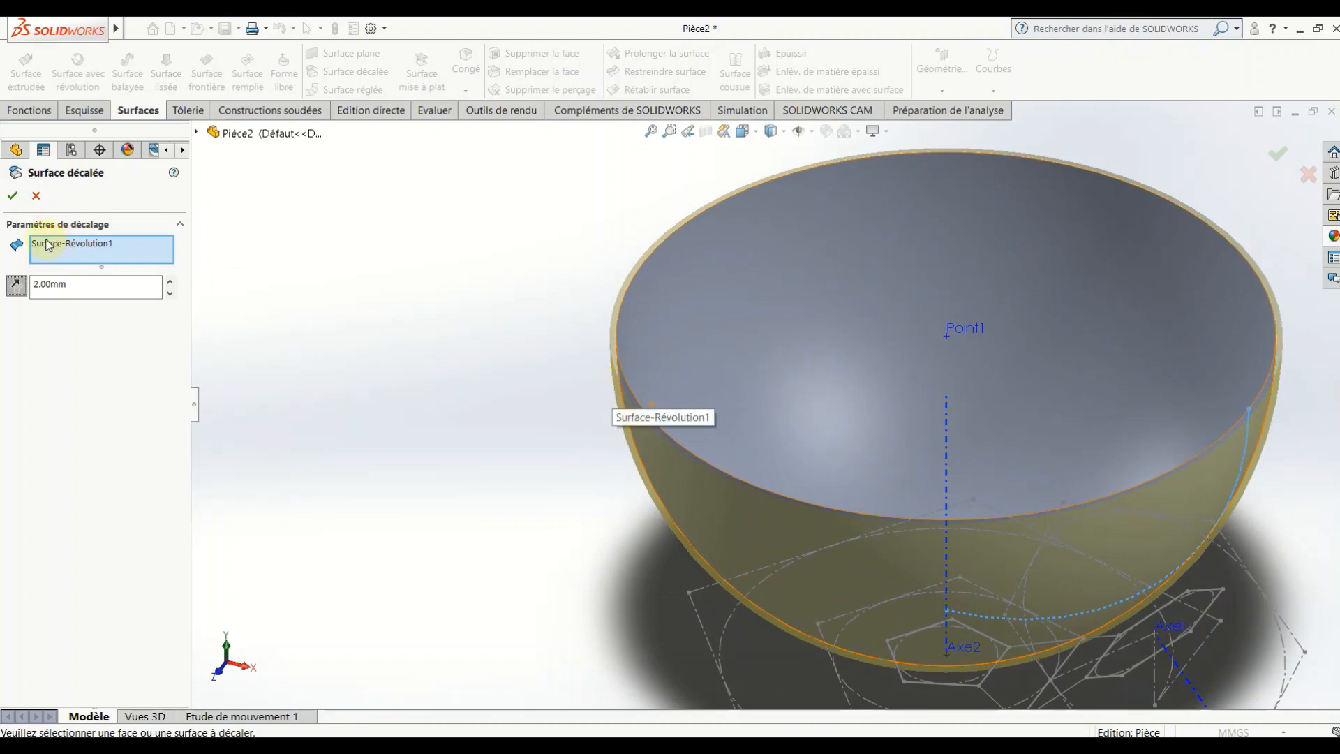
left_click(10, 197)
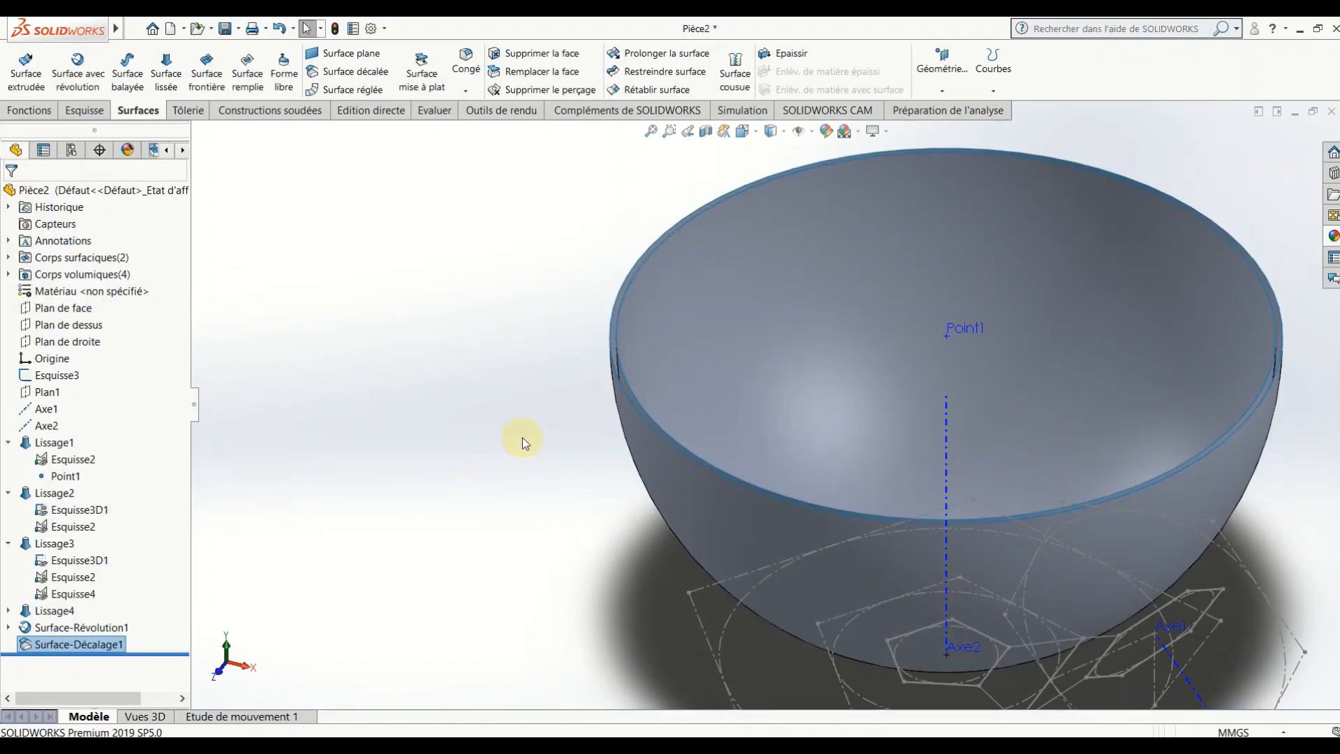
- Hide the sketches Esquisse2, Esquisse3 and Esquisse4 below the bowl surfaces
scroll(520, 433, "up", 3)
middle_click_drag(514, 425, 576, 391)
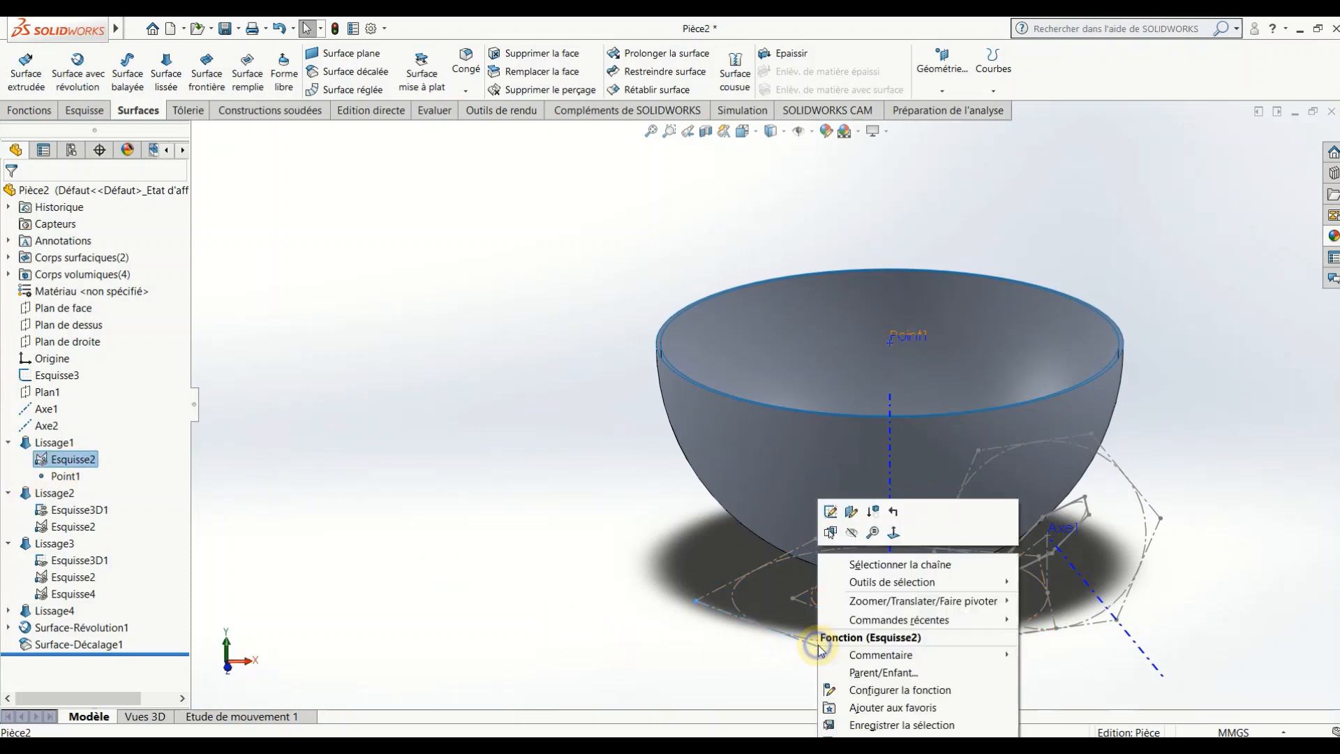
left_click(852, 533)
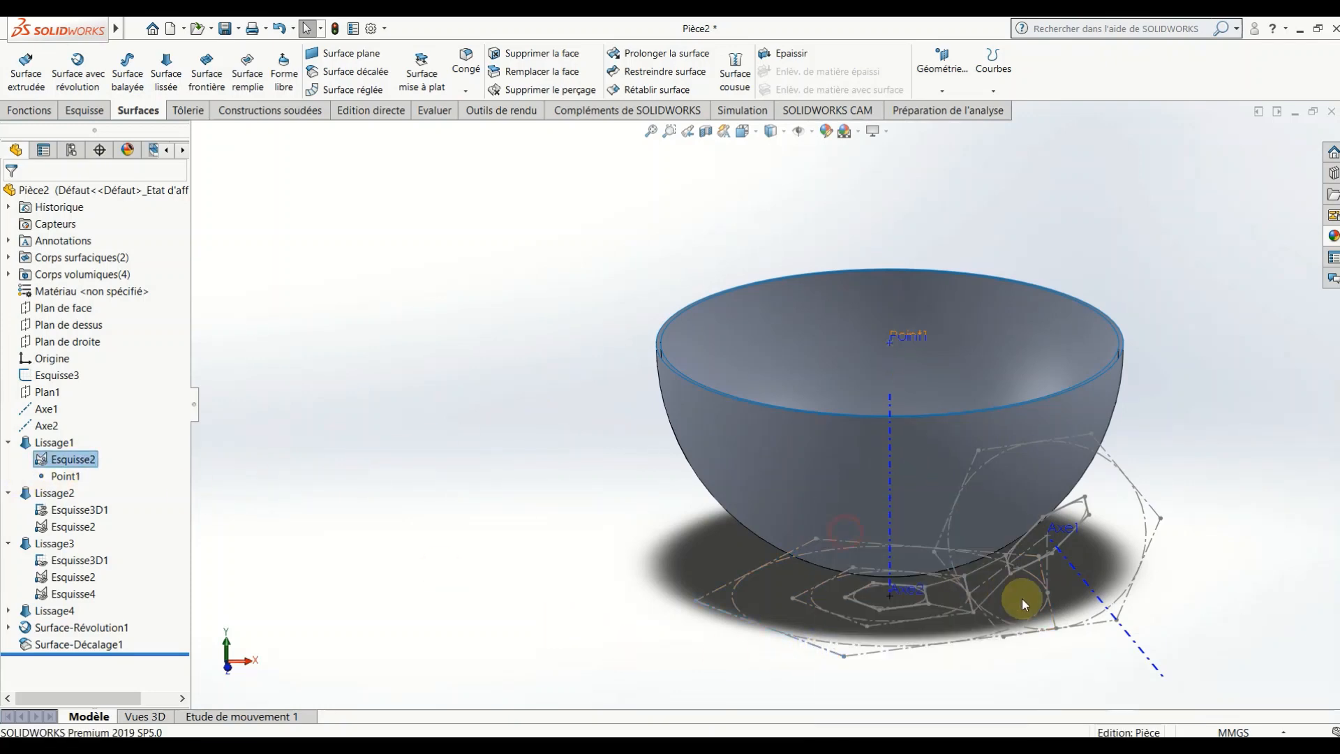
right_click(1032, 563)
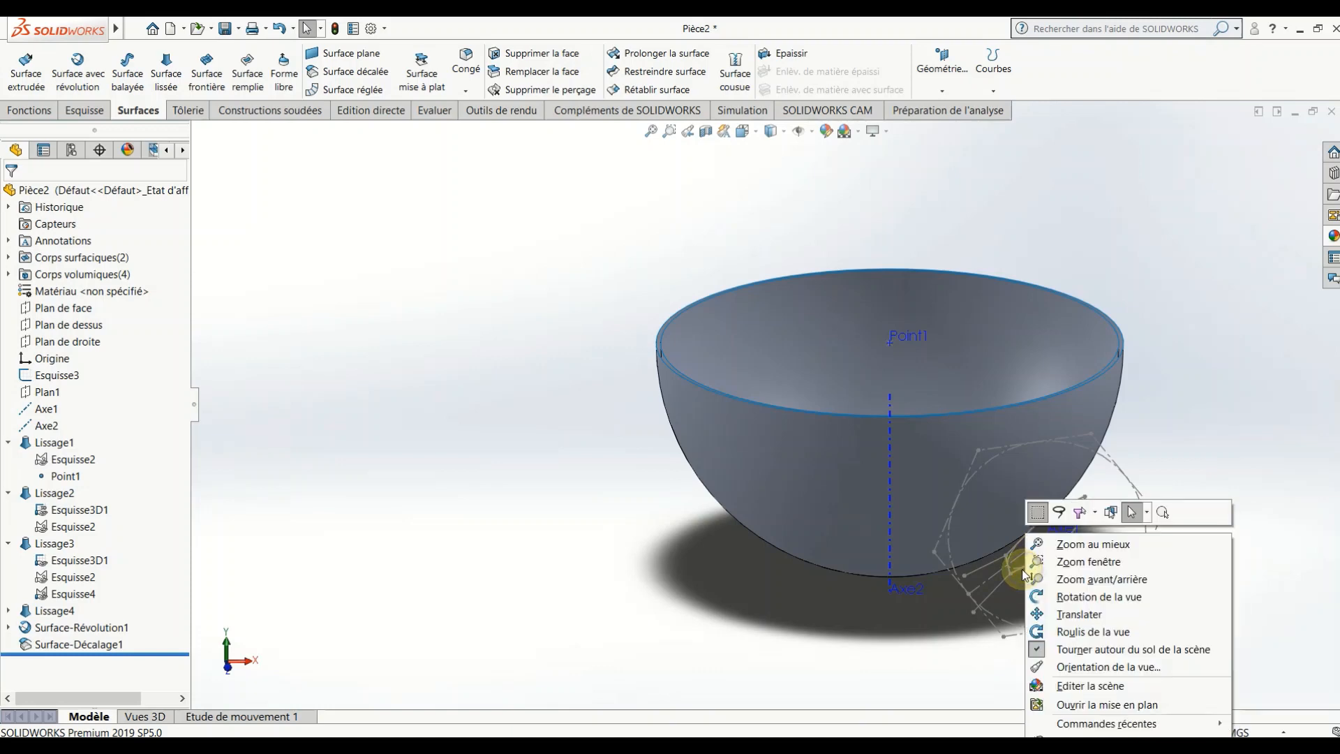
left_click(981, 620)
right_click(992, 623)
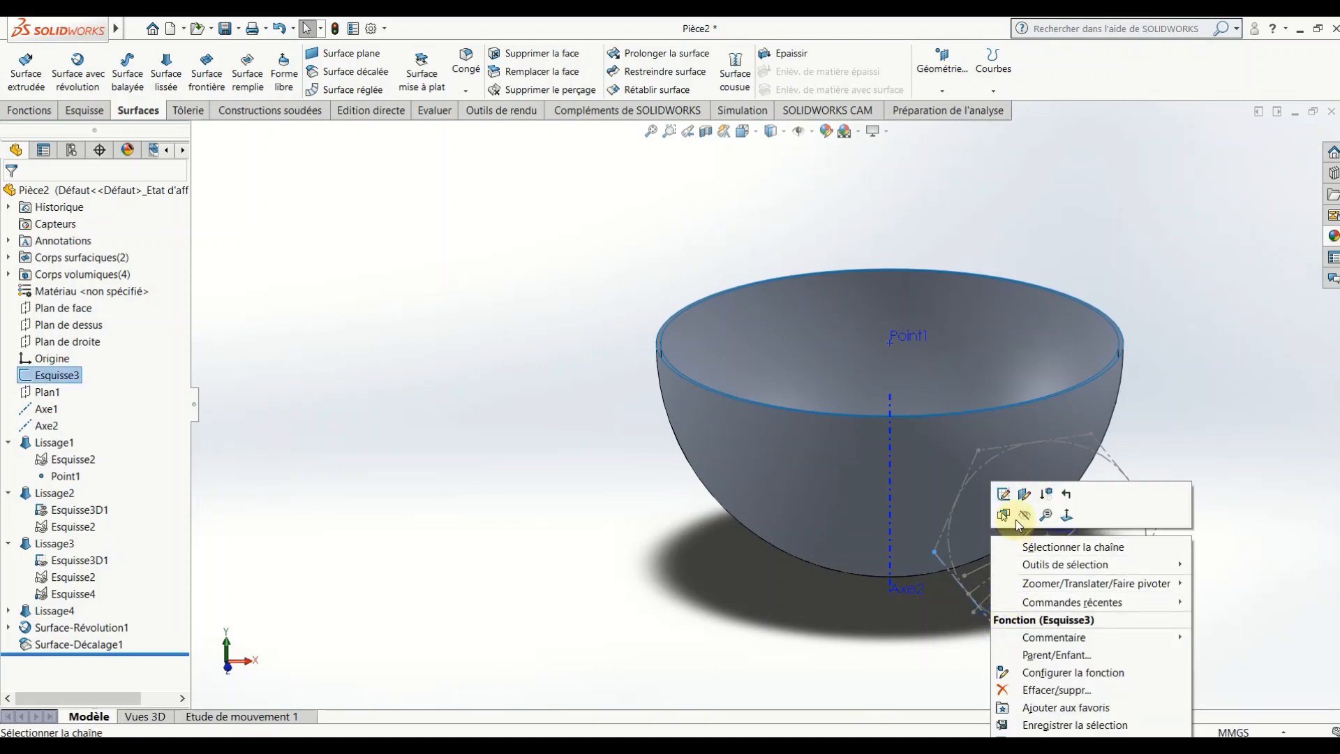
left_click(1021, 515)
right_click(1083, 527)
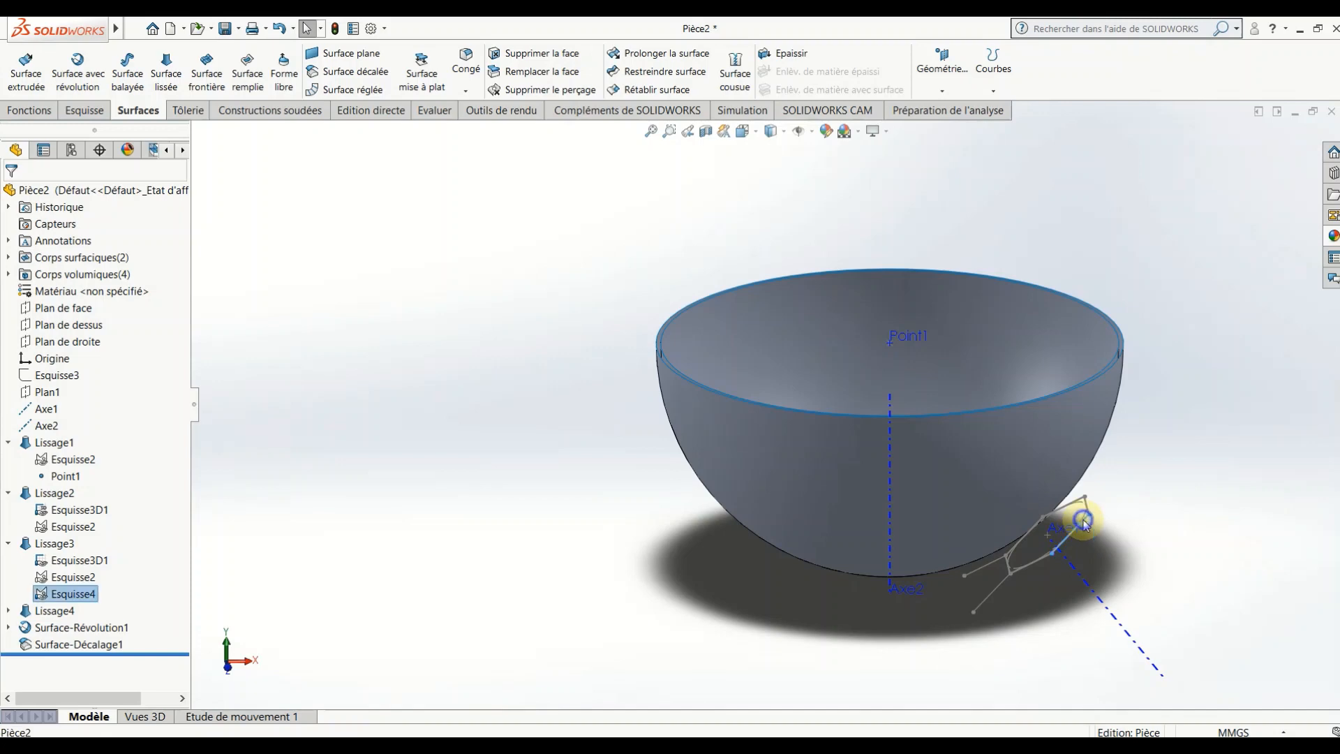
left_click(1110, 510)
scroll(1098, 545, "up", 4)
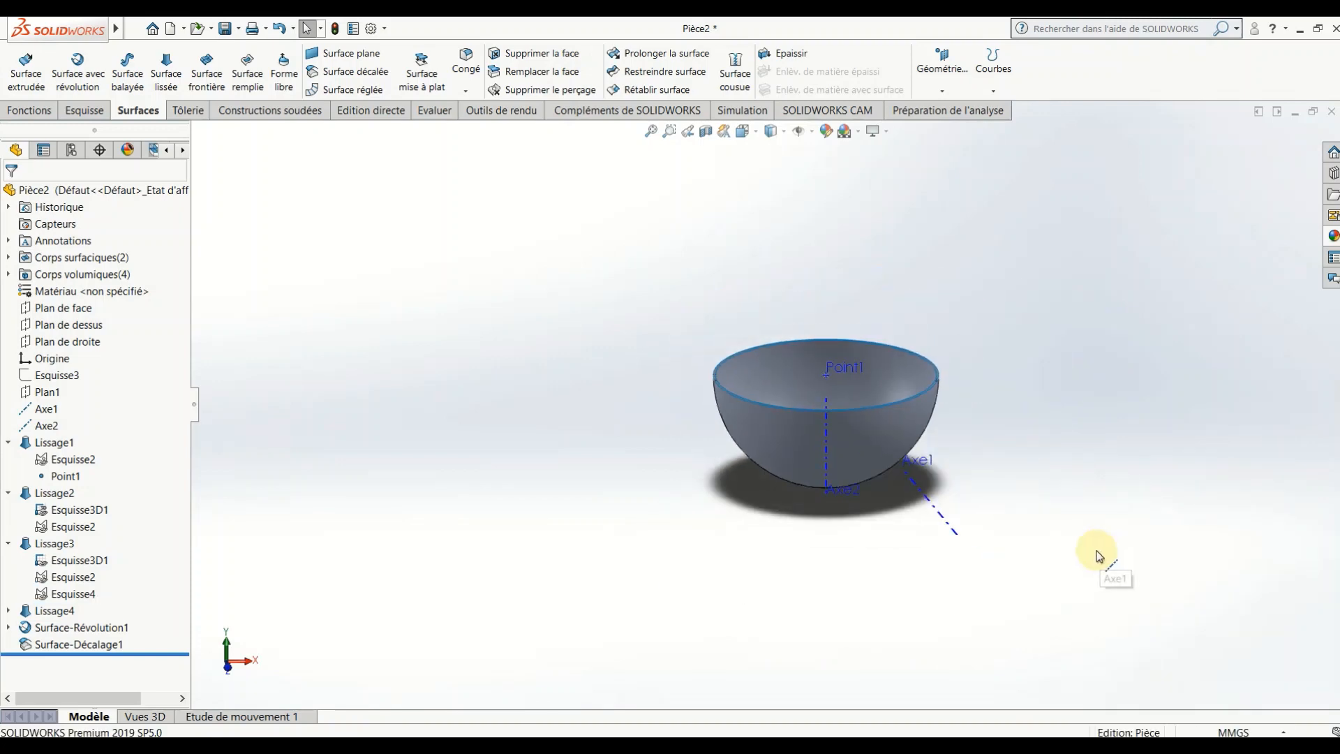
- Show all the solid bodies (Corps volumiques) together with the bowl surfaces
scroll(765, 420, "down", 3)
left_click(105, 274)
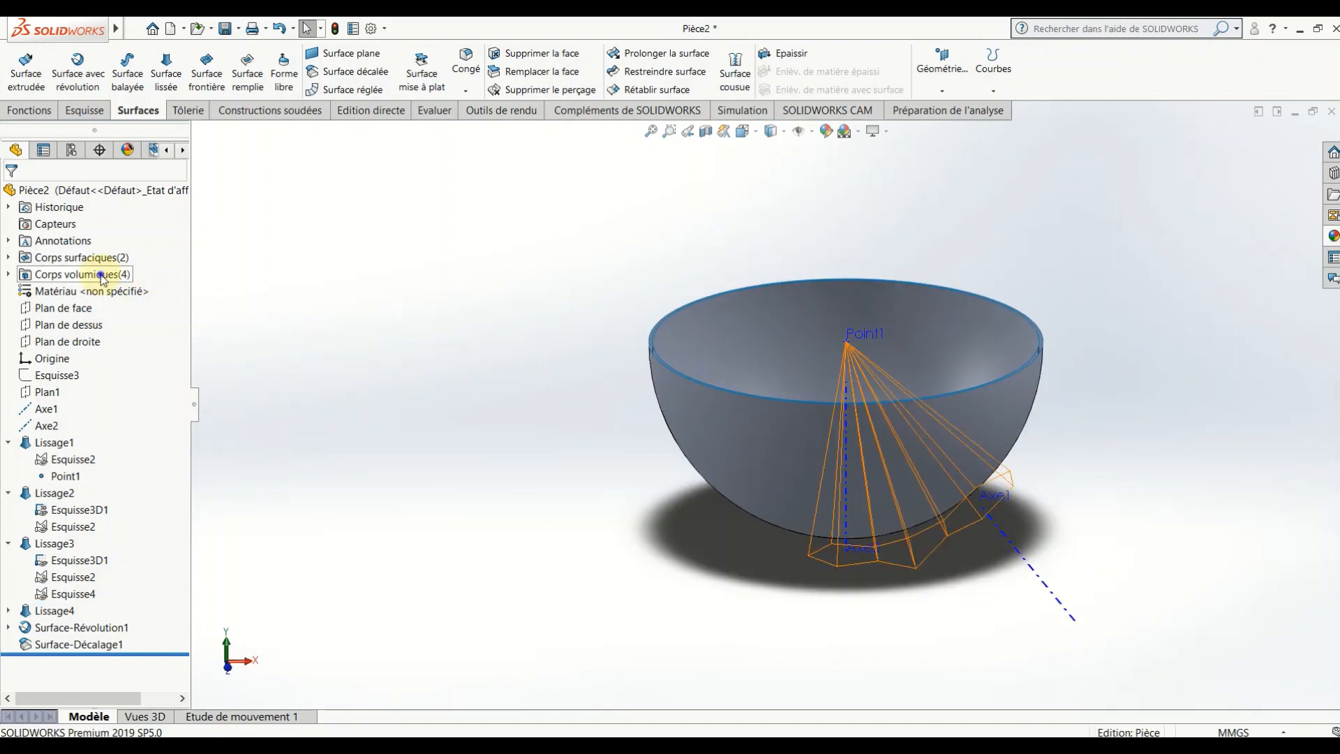
right_click(105, 275)
left_click(115, 255)
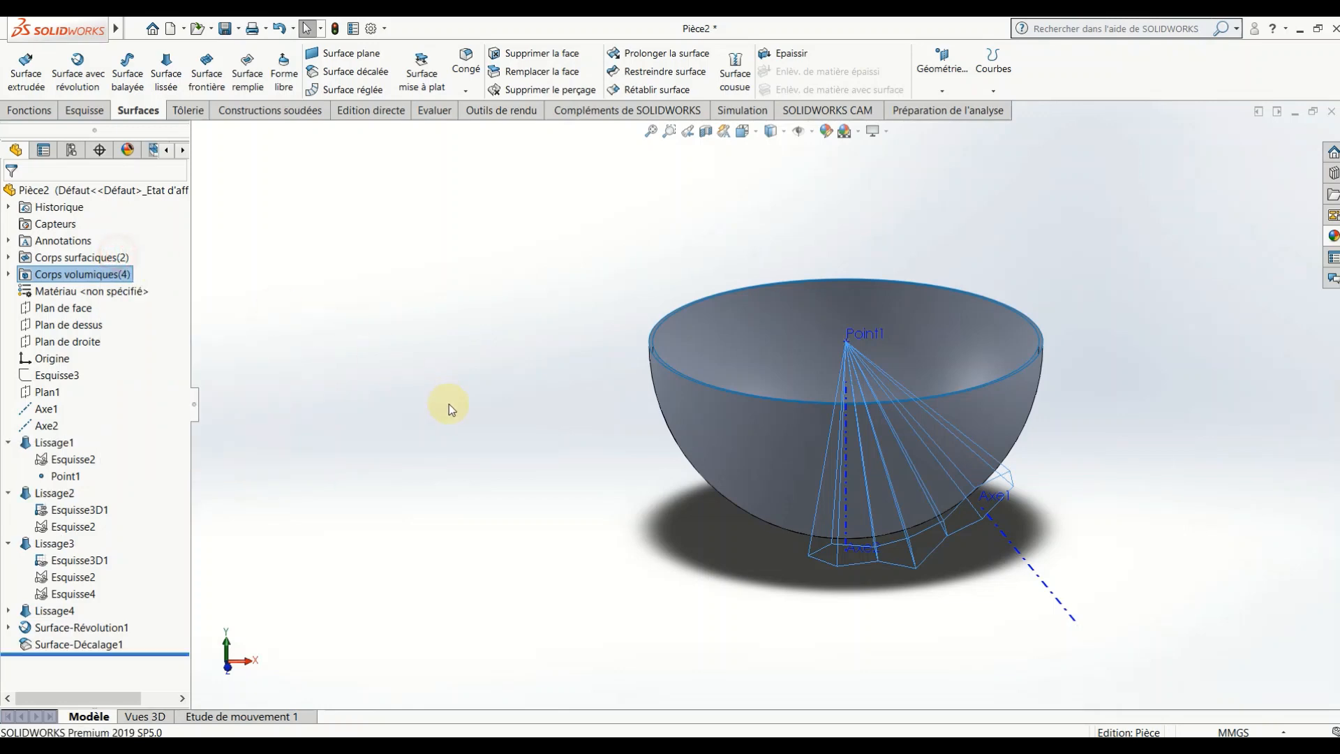
left_click(538, 557)
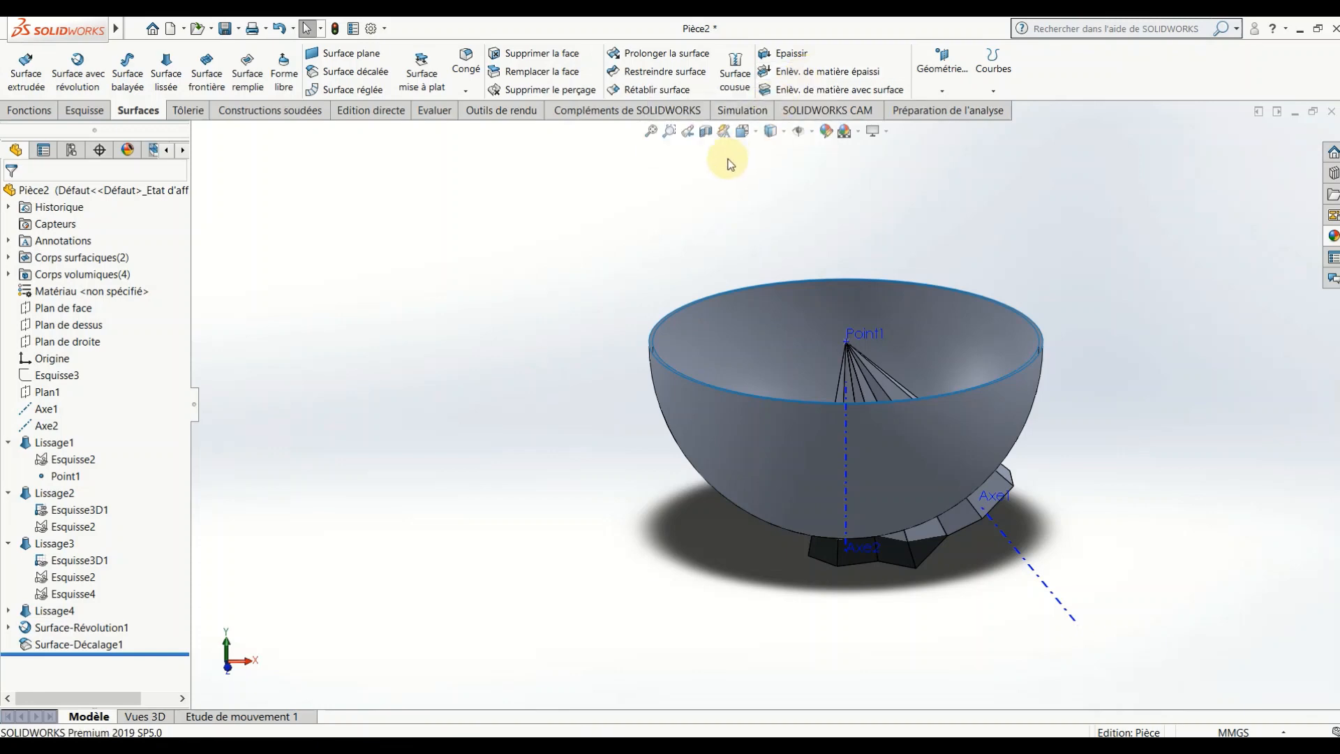
- Cut the lofted bodies with the inner surface Surface-Révolution1, removing the material on the Point1 side
left_click(817, 91)
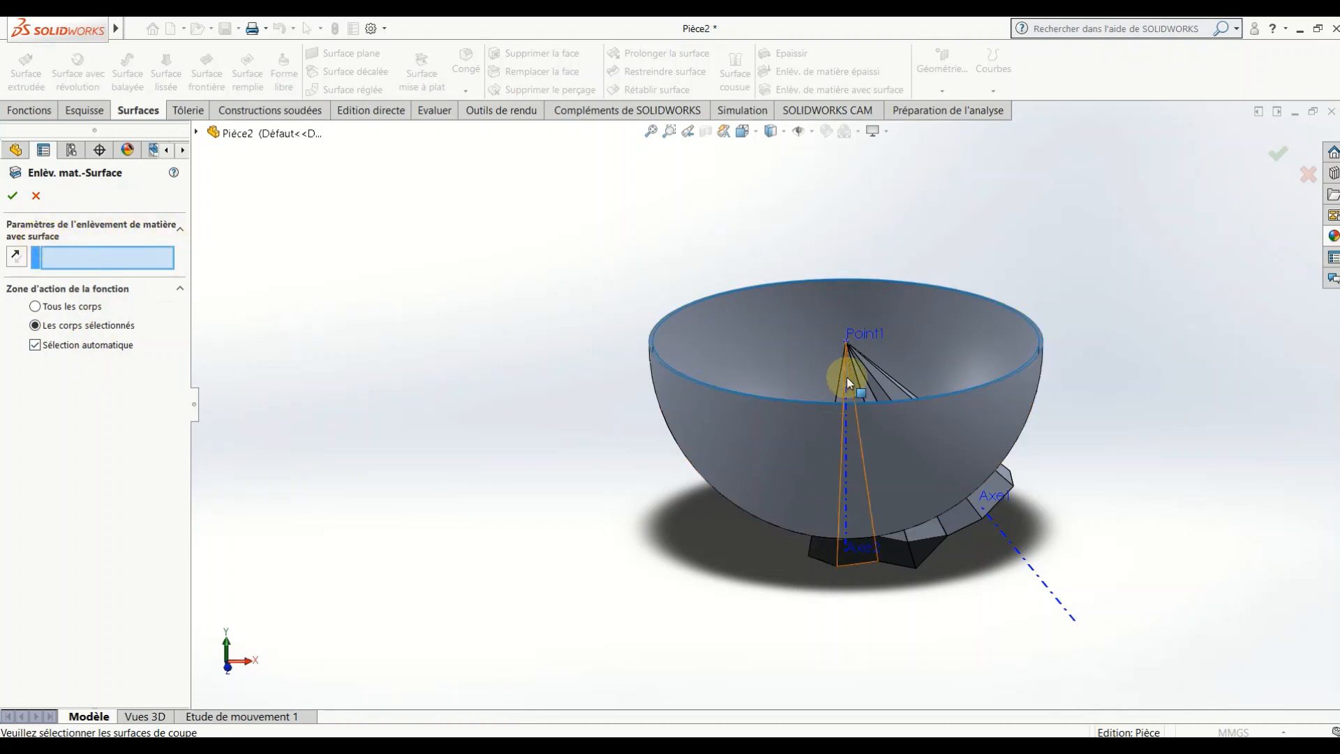
left_click(768, 344)
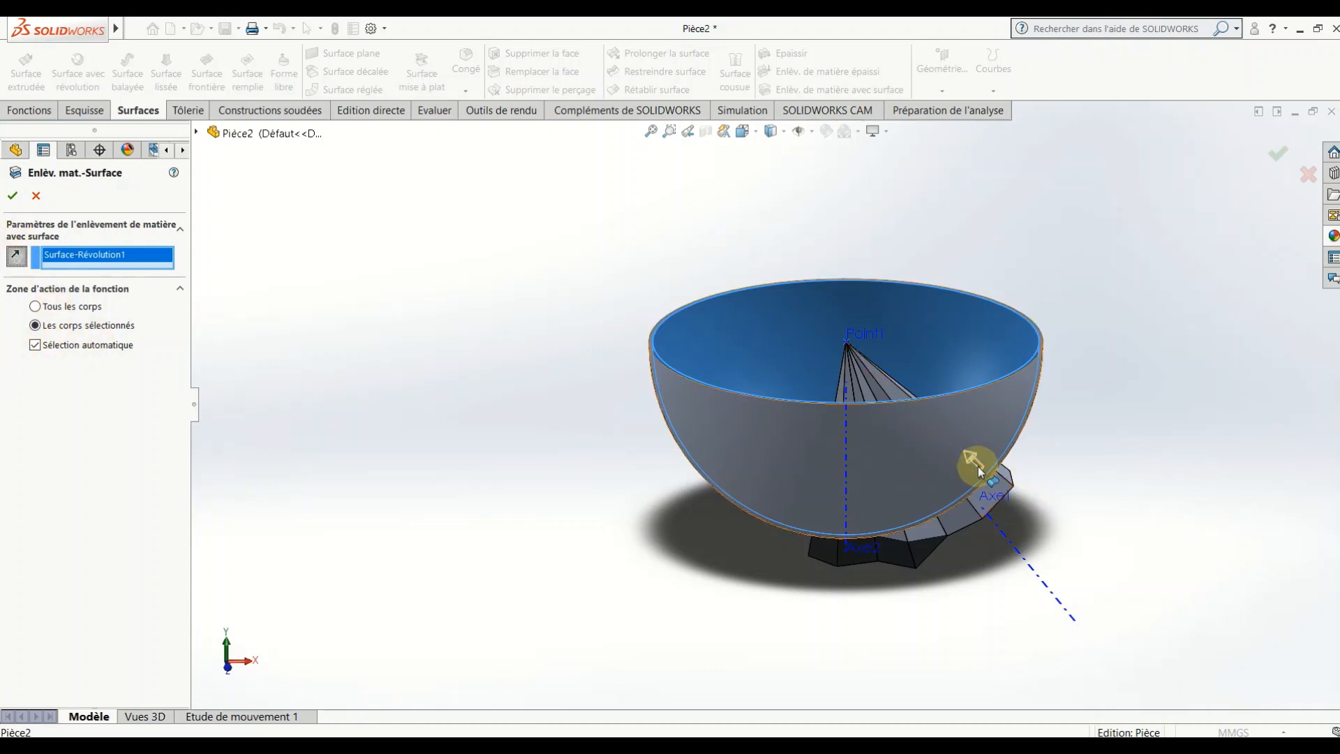
left_click(10, 197)
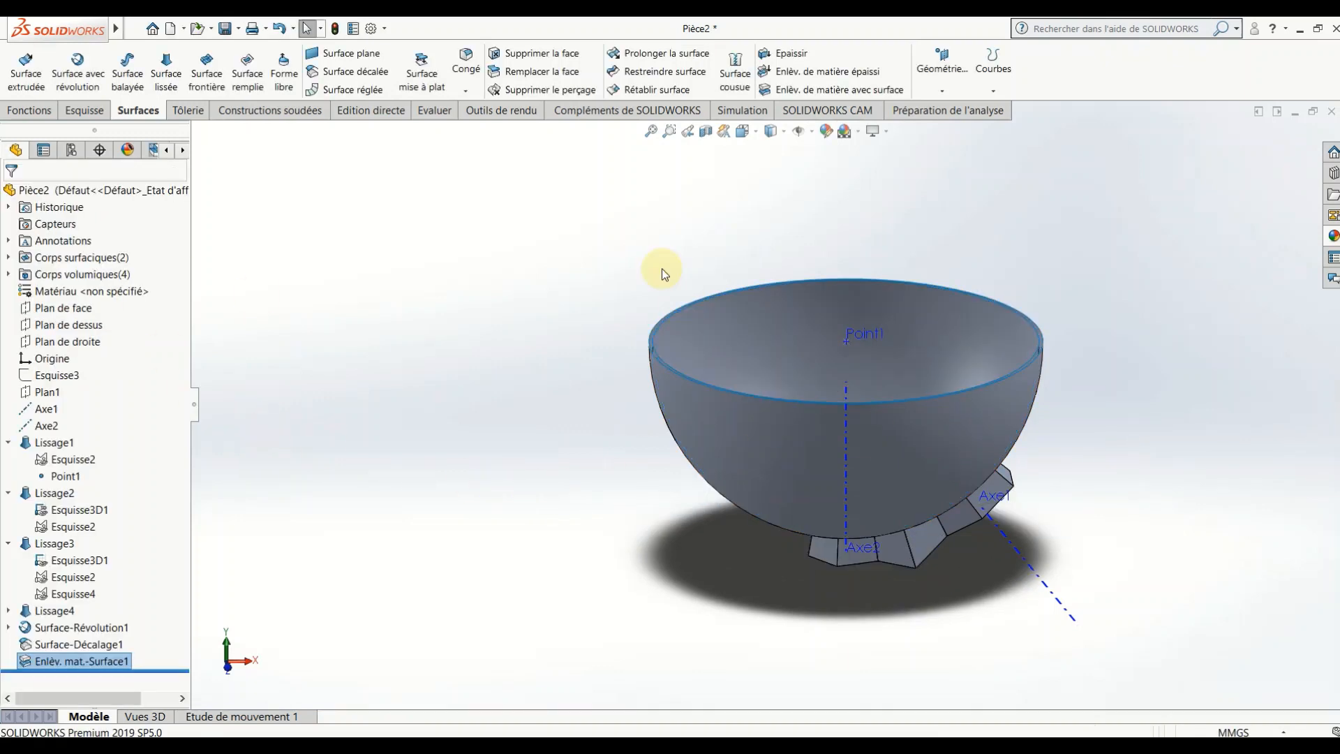
- Cut the lofted bodies with the outer surface Surface-Décalage1, removing the material outside the bowl
left_click(808, 91)
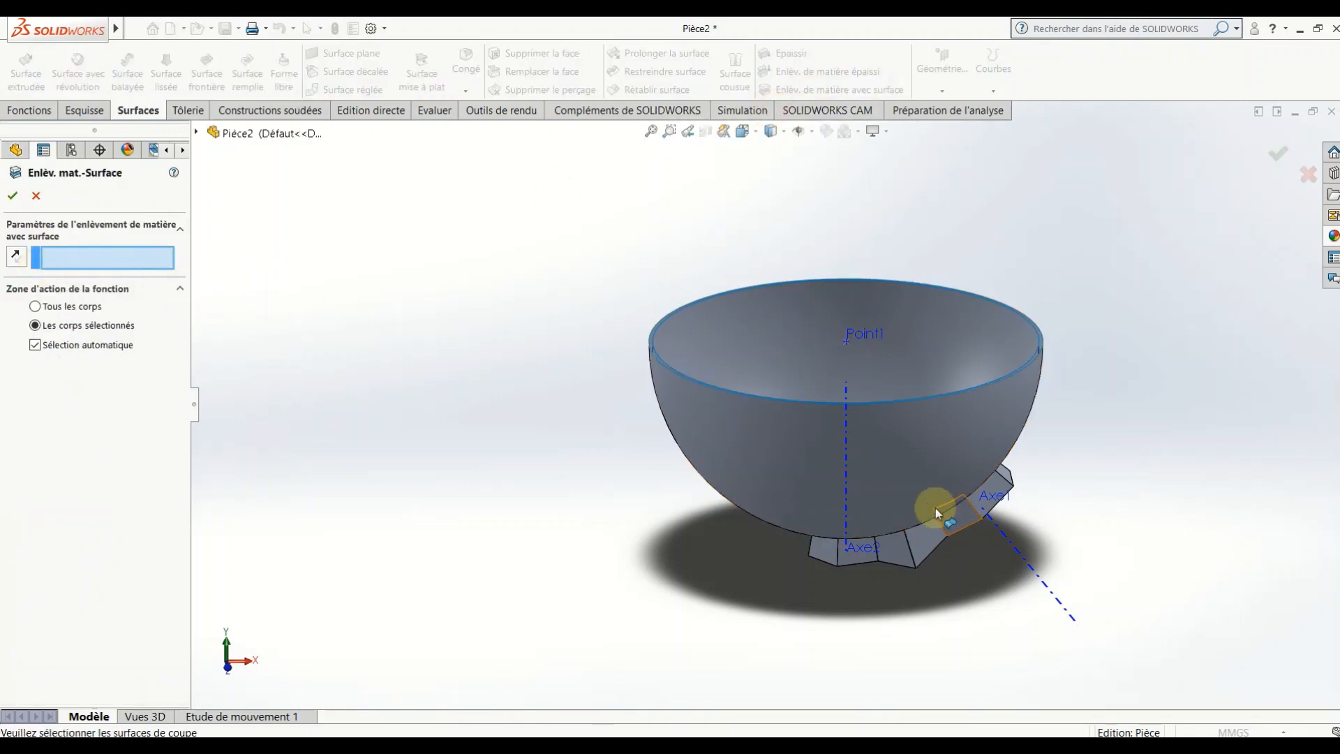
left_click(916, 480)
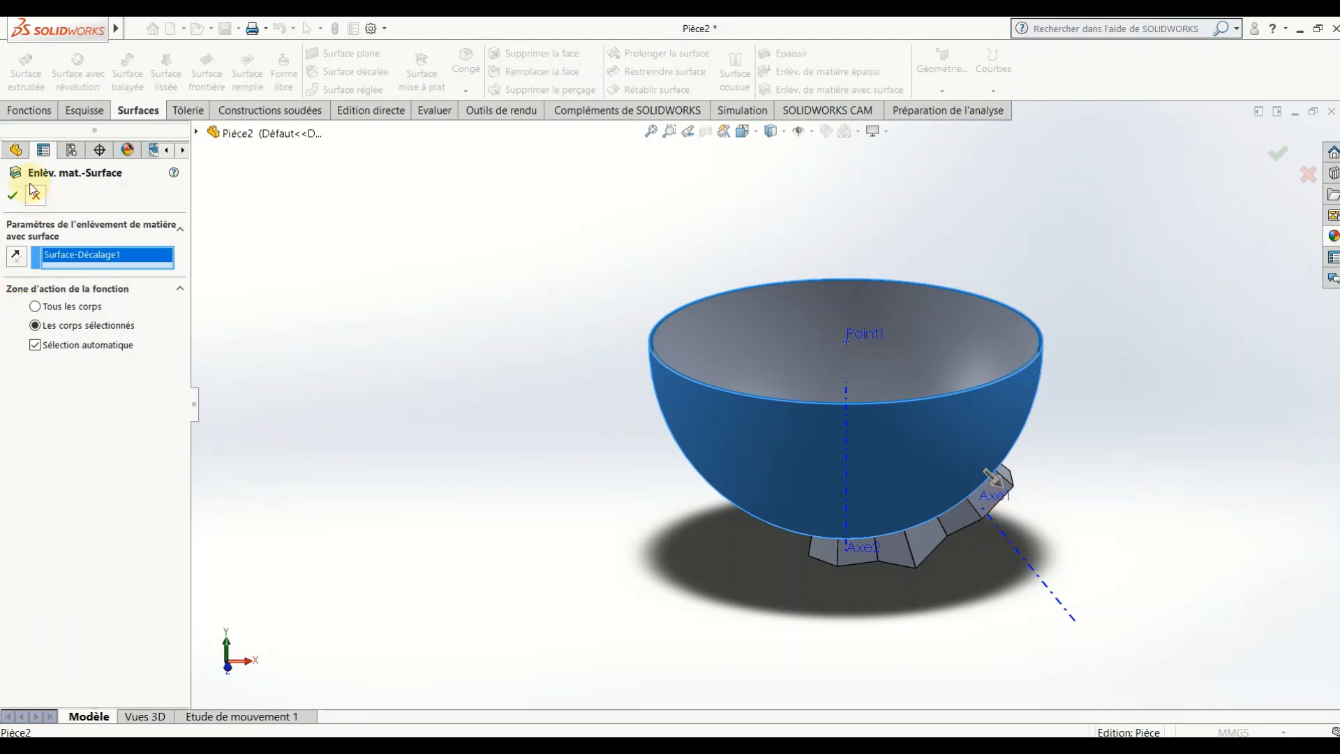
left_click(12, 196)
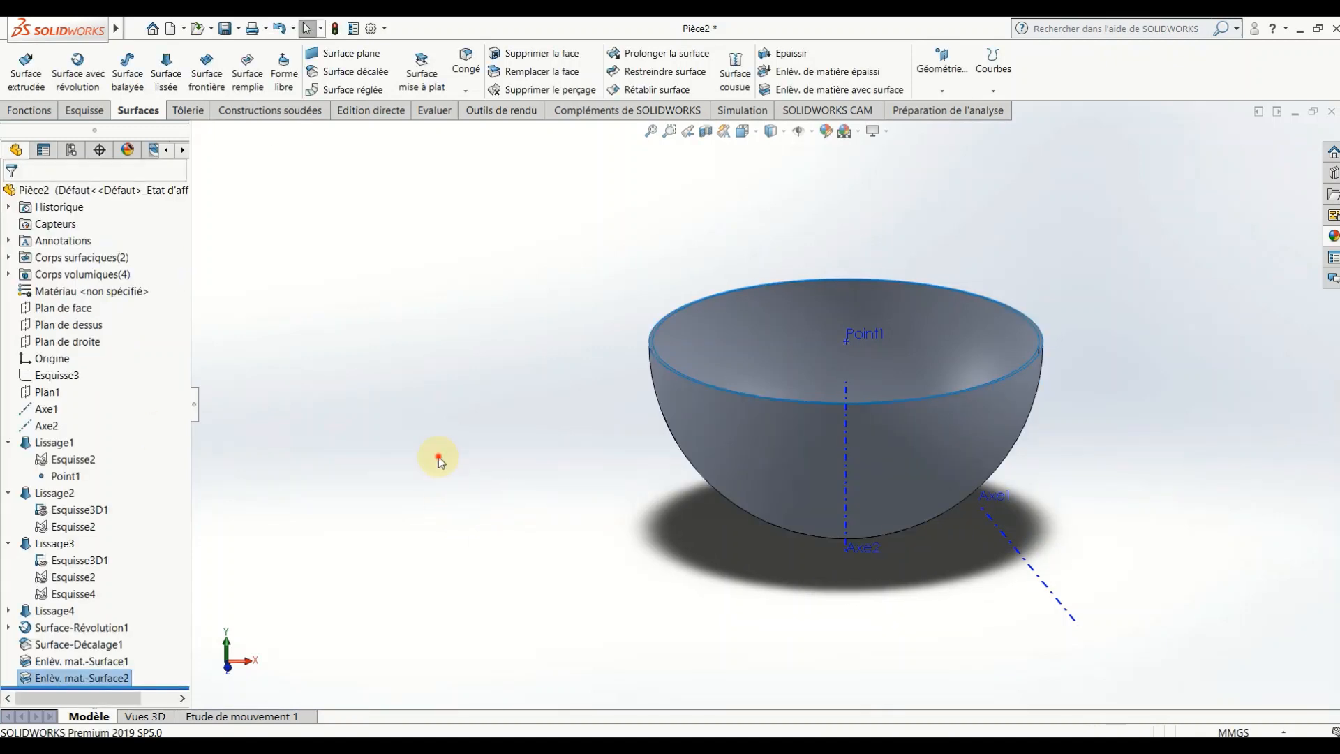
- Hide all the surface bodies (Corps surfaciques) so only the curved panel bodies and axes are displayed
right_click(87, 257)
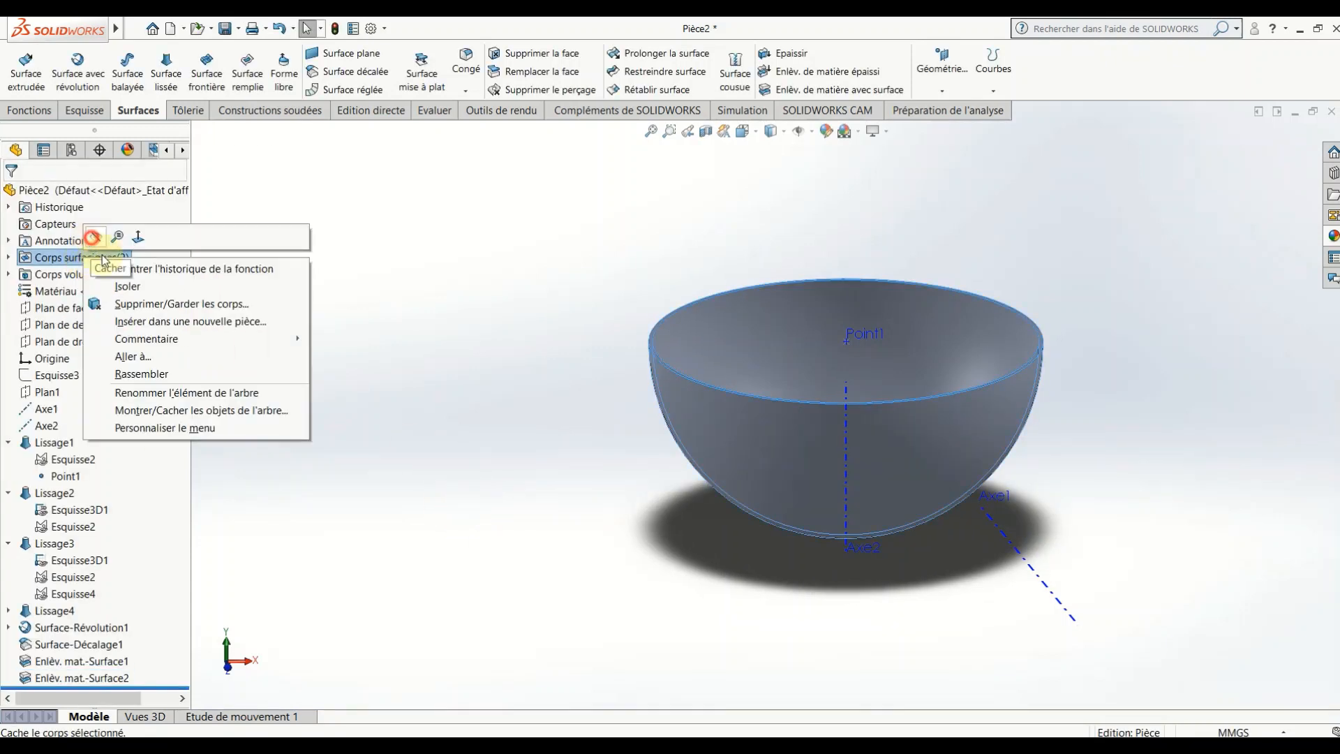
left_click(106, 245)
left_click(532, 536)
middle_click_drag(563, 536, 718, 547)
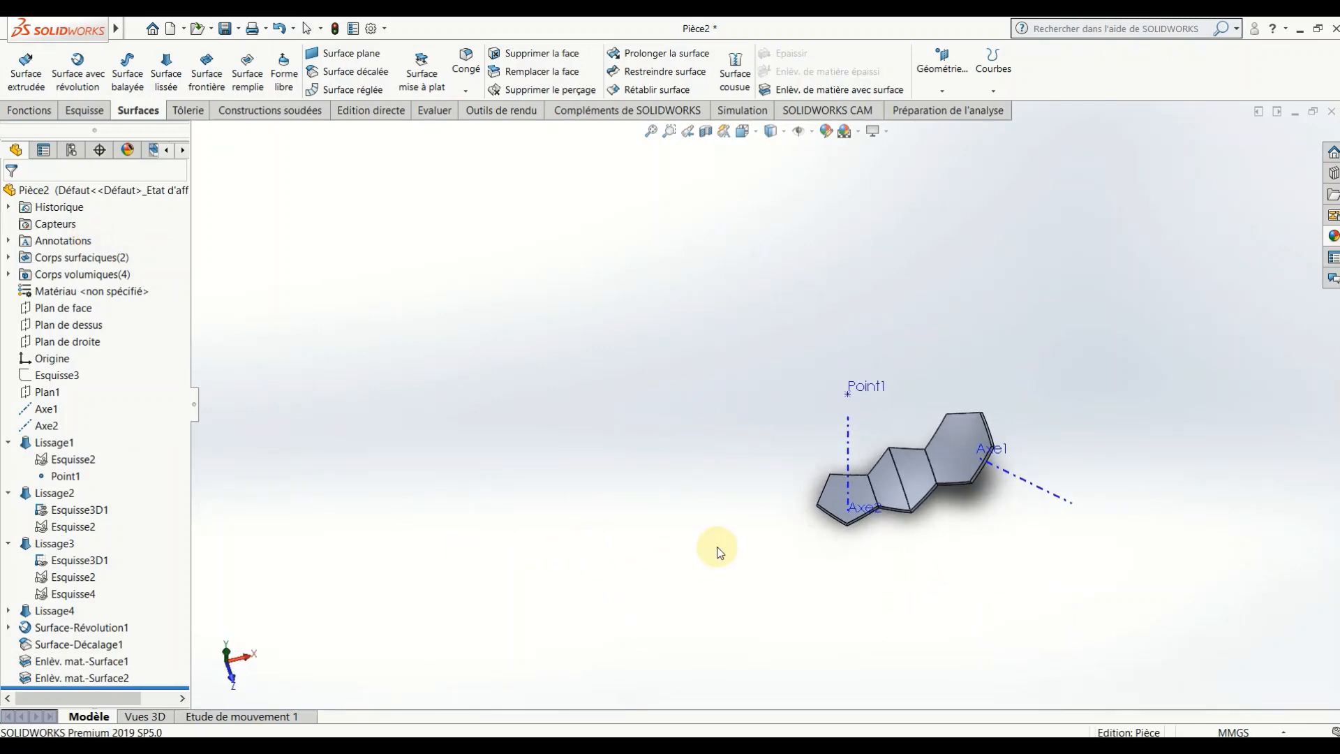
scroll(864, 501, "down", 3)
scroll(865, 502, "up", 3)
scroll(1040, 338, "down", 4)
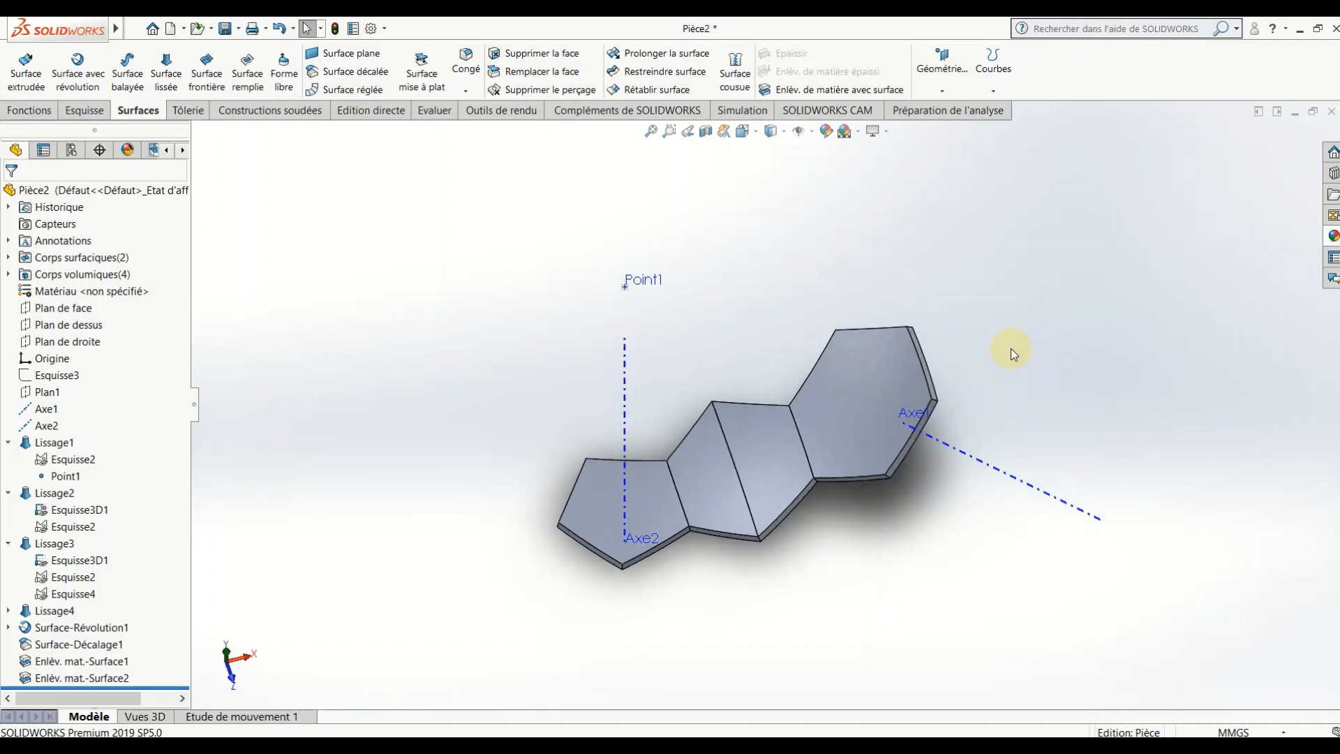
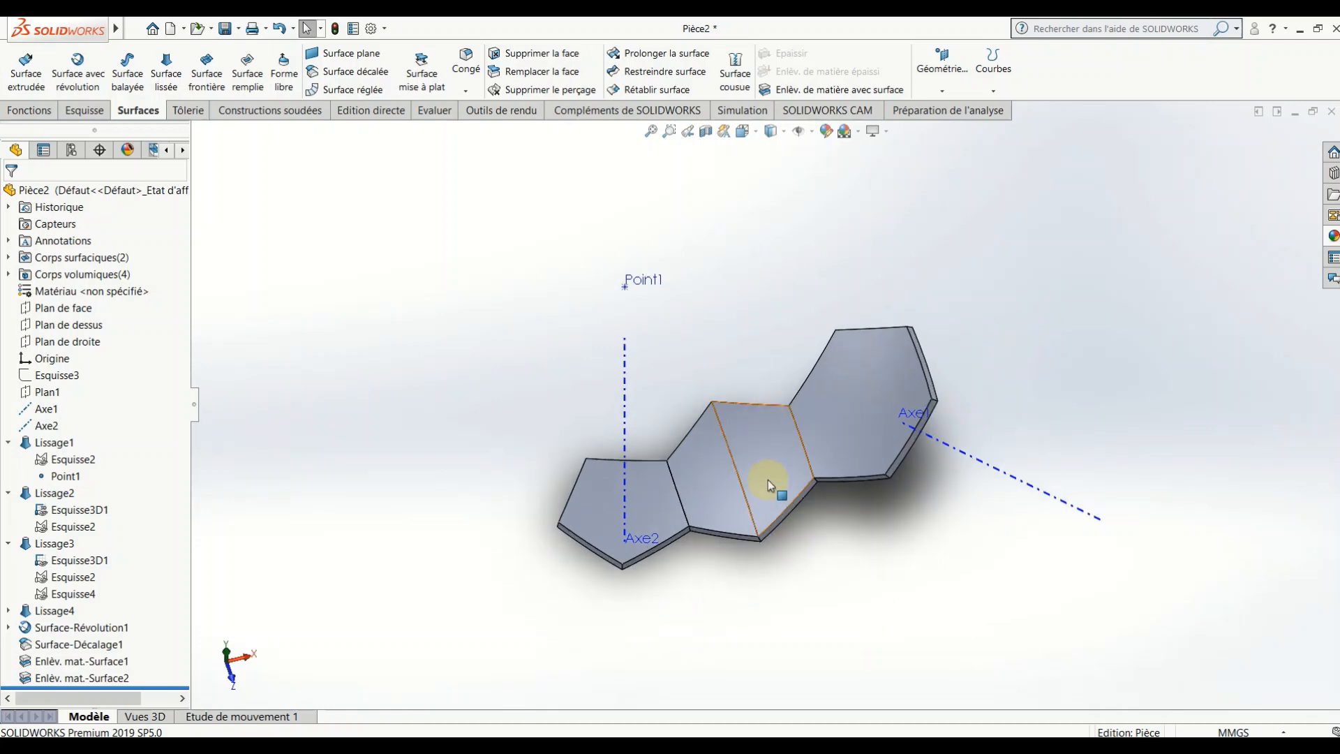
middle_click_drag(809, 518, 797, 487)
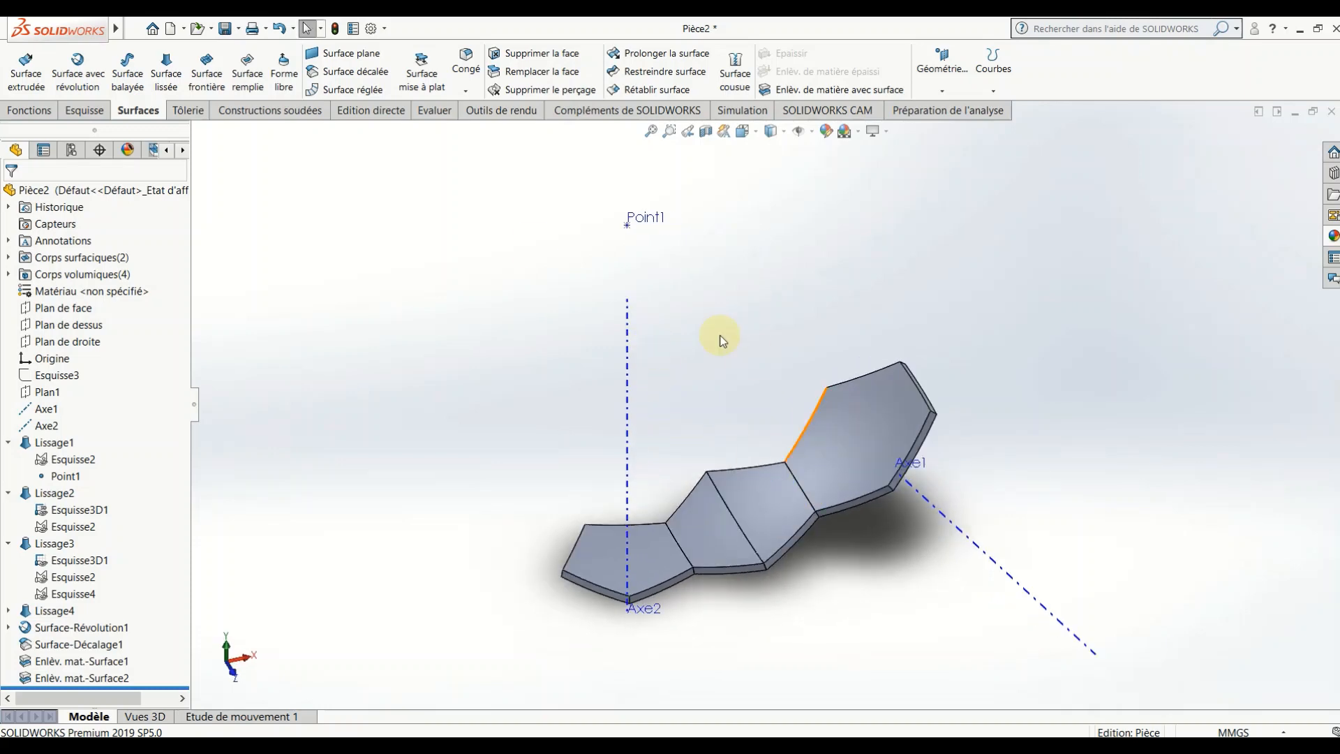
- Circular-pattern the trapezoidal body adjoining the small hexagon panel about Axe1, with 6 equally spaced occurrences over 360 degrees
left_click(29, 112)
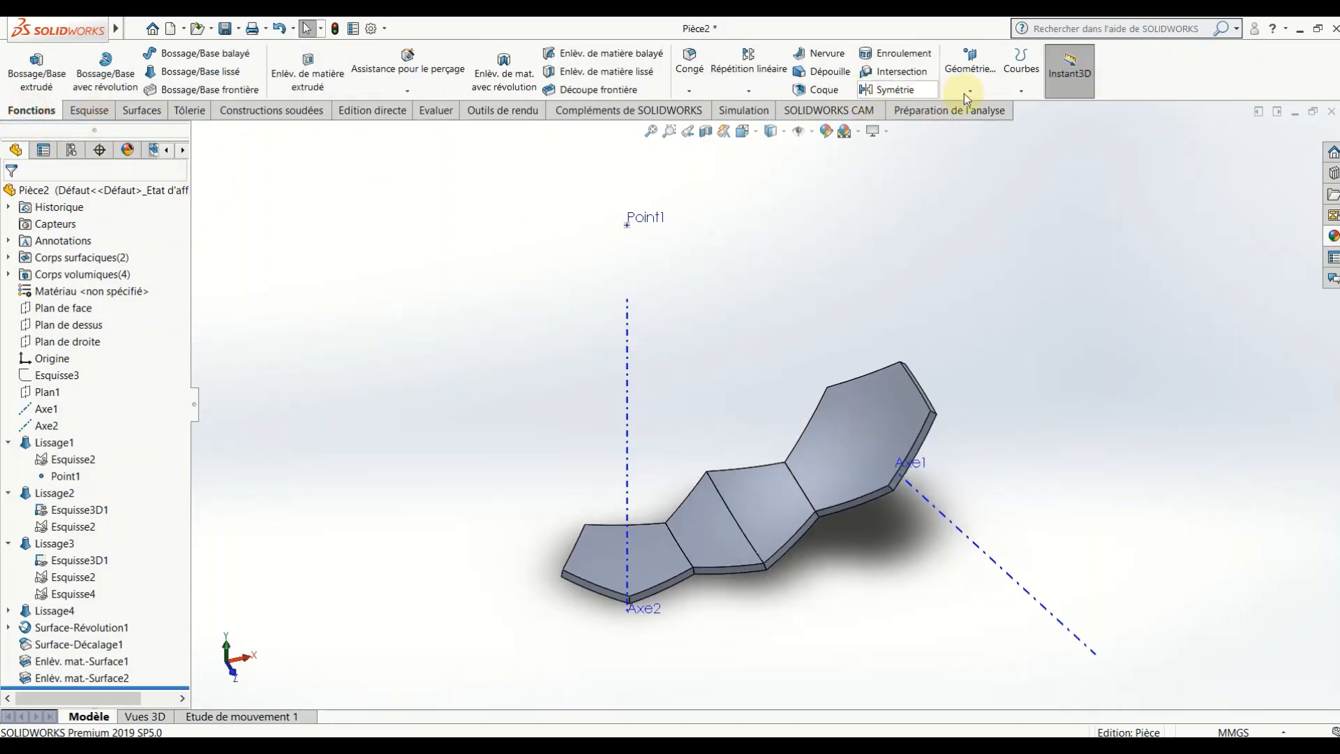
left_click(749, 90)
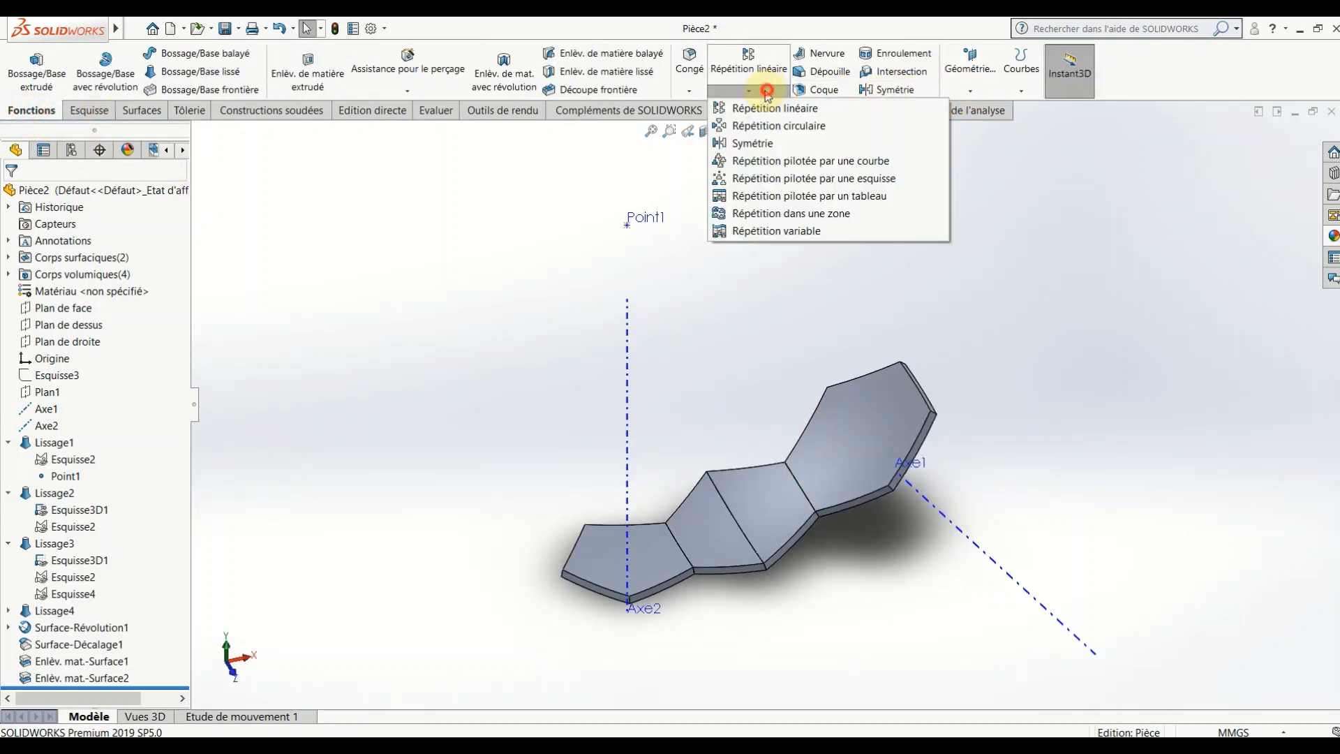
left_click(770, 127)
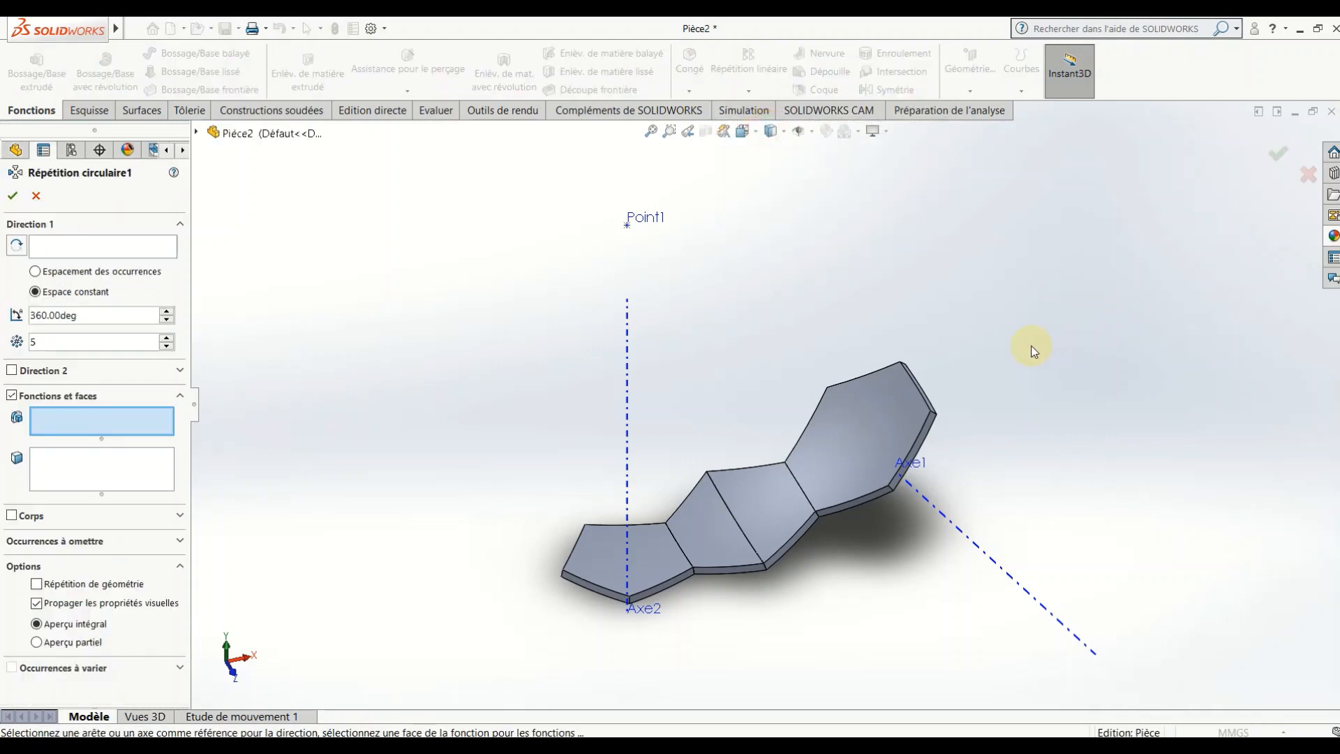
left_click(79, 247)
left_click(974, 550)
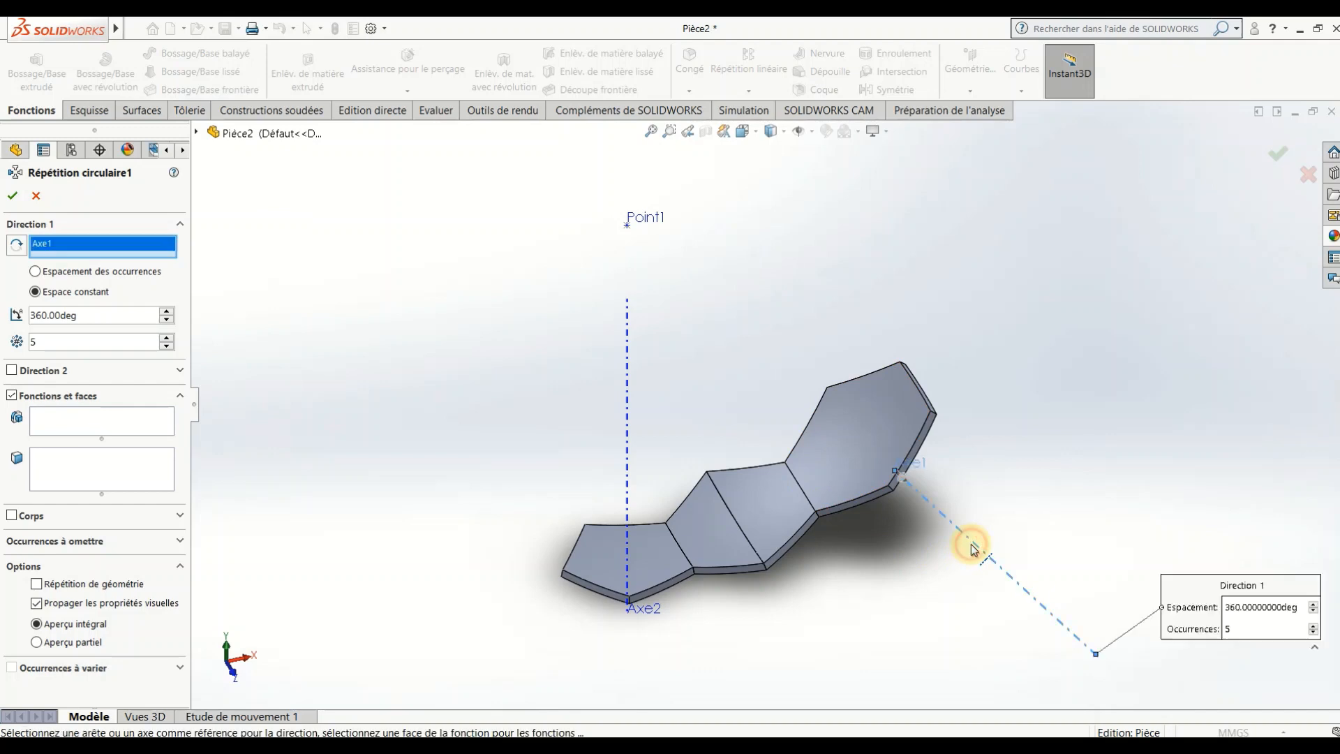
left_click(11, 517)
left_click(796, 511)
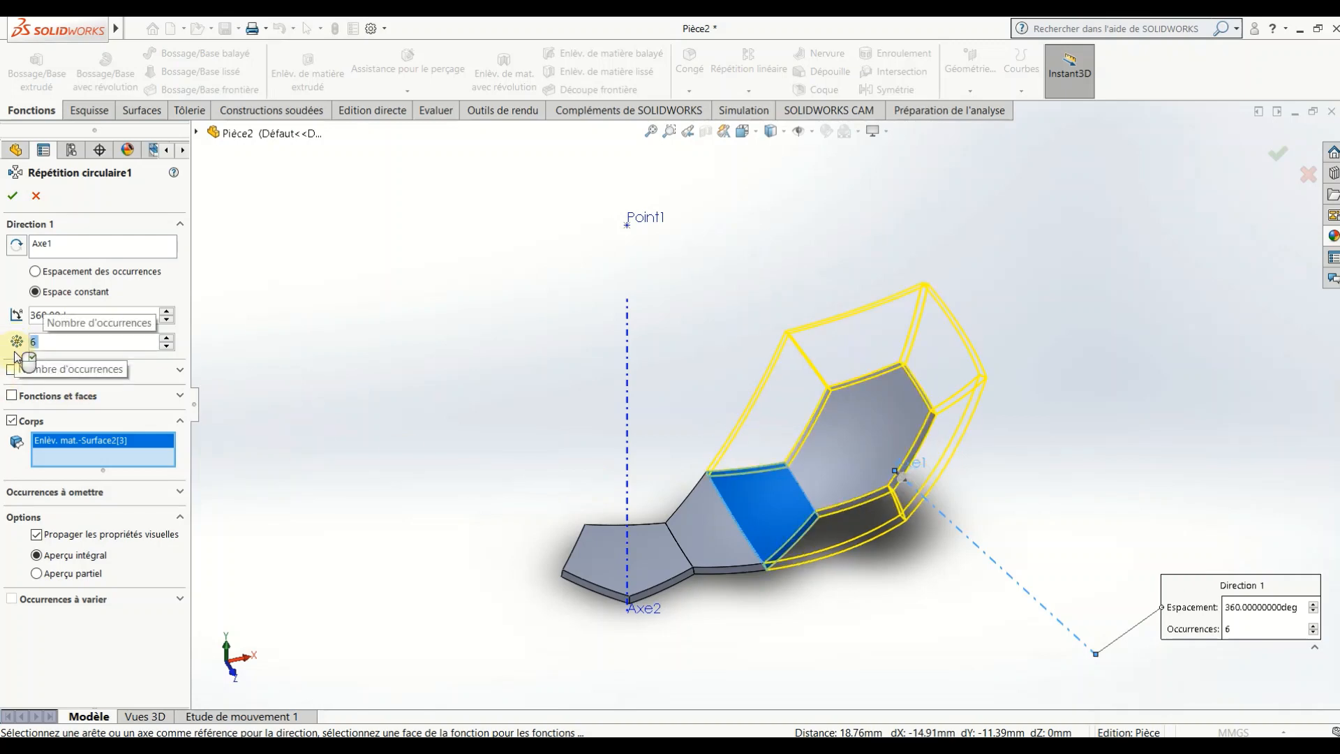
type("6")
middle_click_drag(598, 404, 570, 396)
middle_click_drag(434, 435, 614, 503)
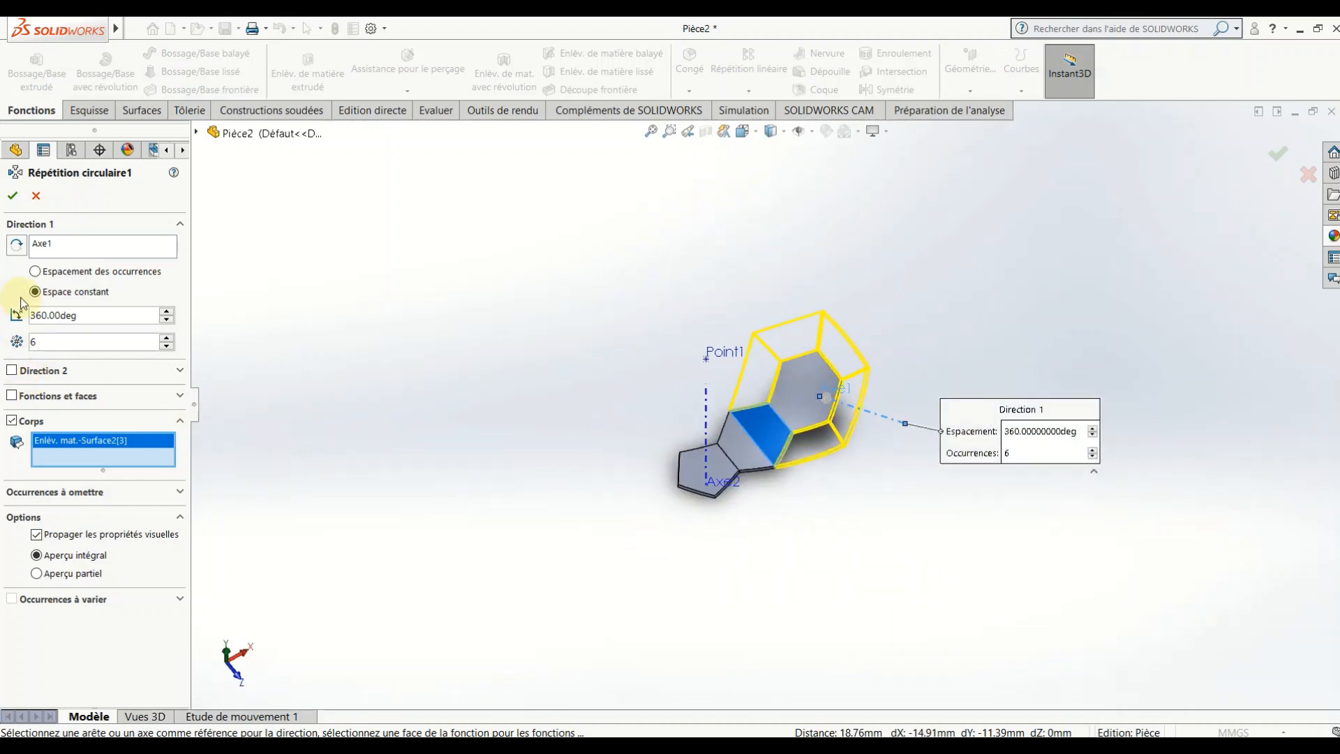
left_click(13, 197)
- Circular-pattern the trapezoidal body adjoining the small pentagon panel about Axe2, with 5 equally spaced occurrences over 360 degrees
middle_click_drag(788, 576, 756, 494)
left_click(748, 92)
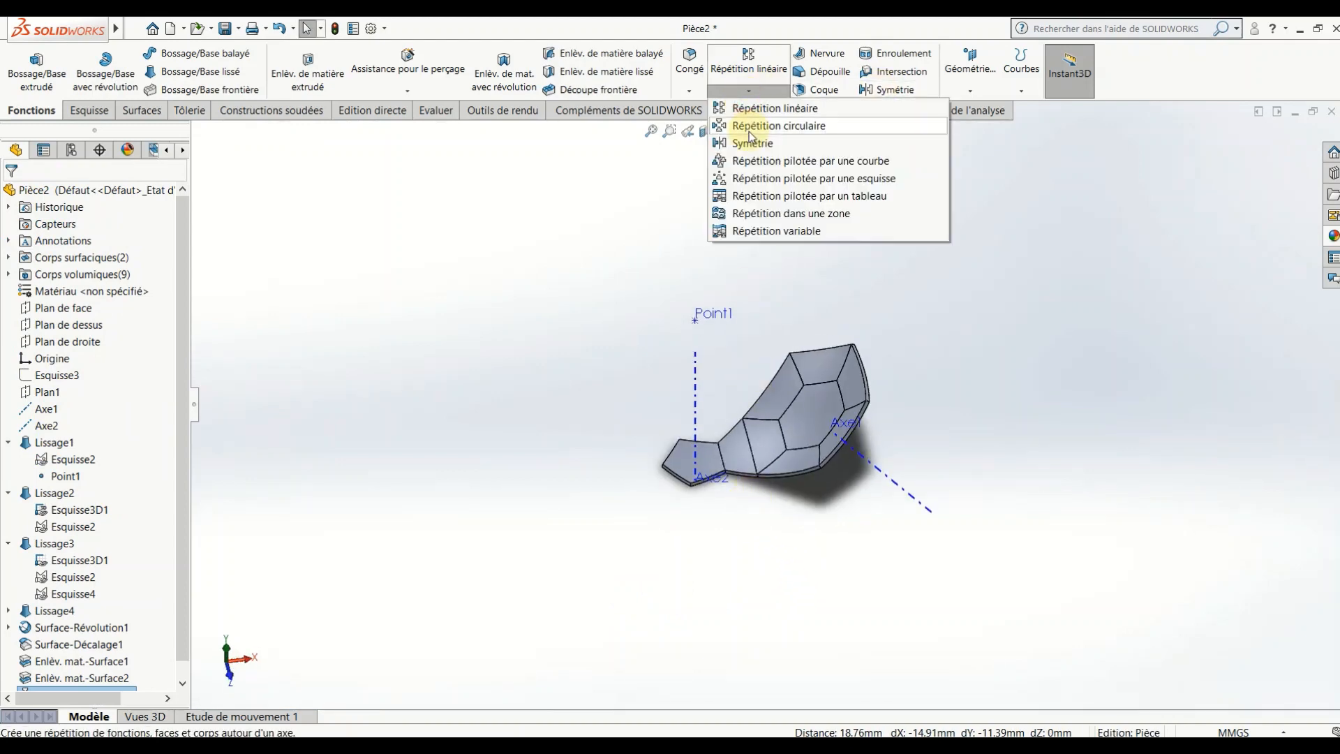
left_click(750, 127)
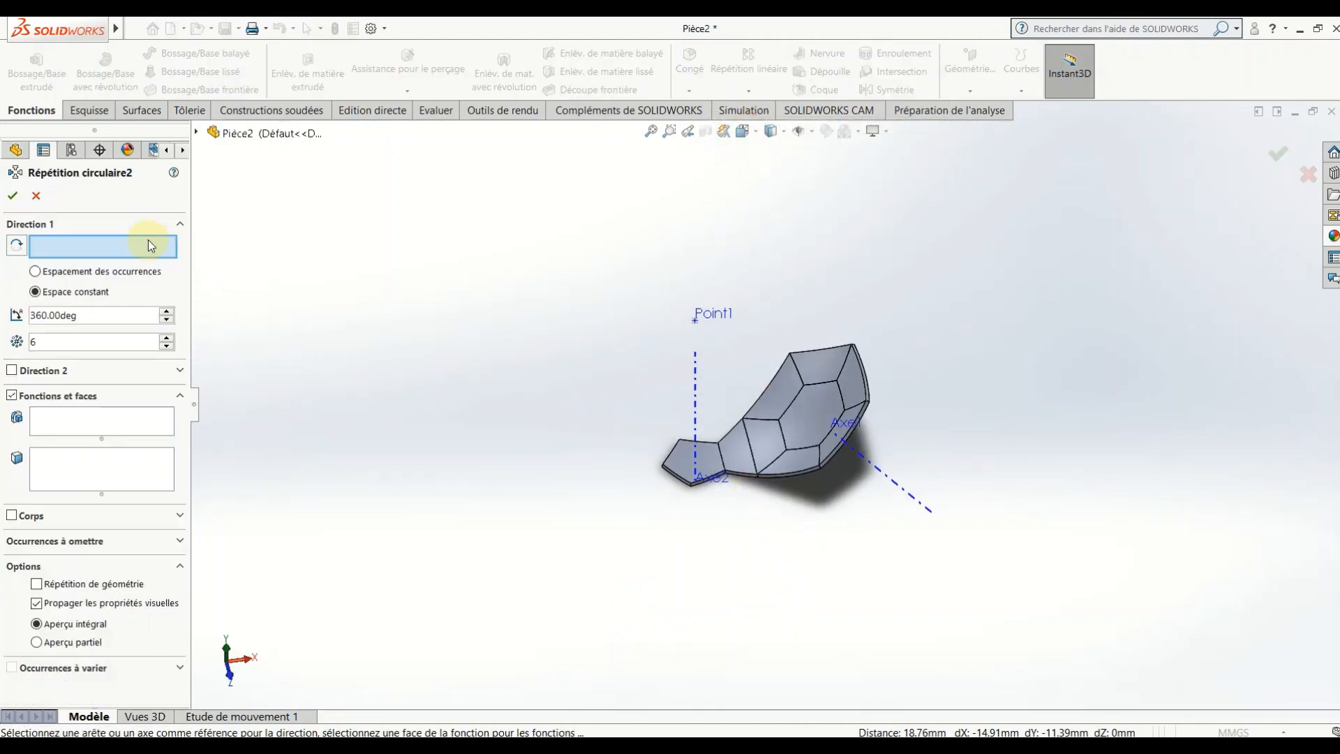
left_click(697, 380)
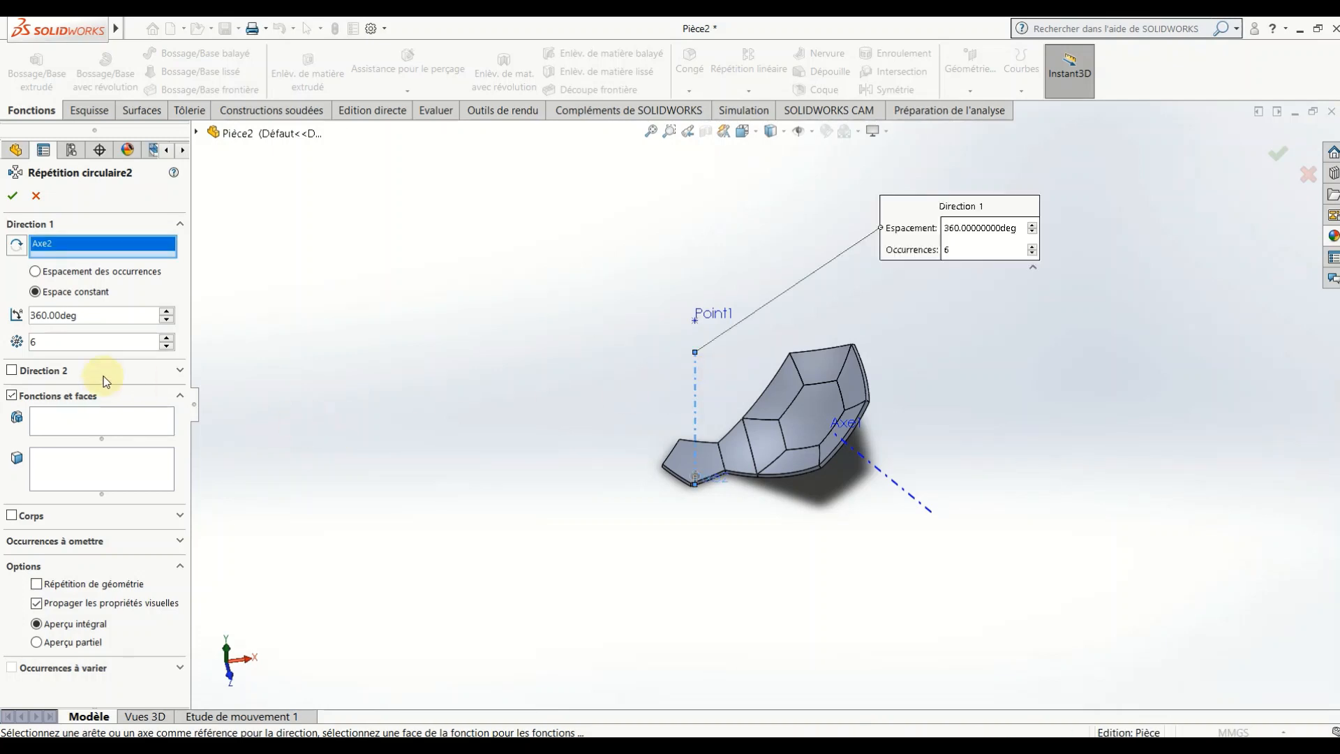
left_click(12, 517)
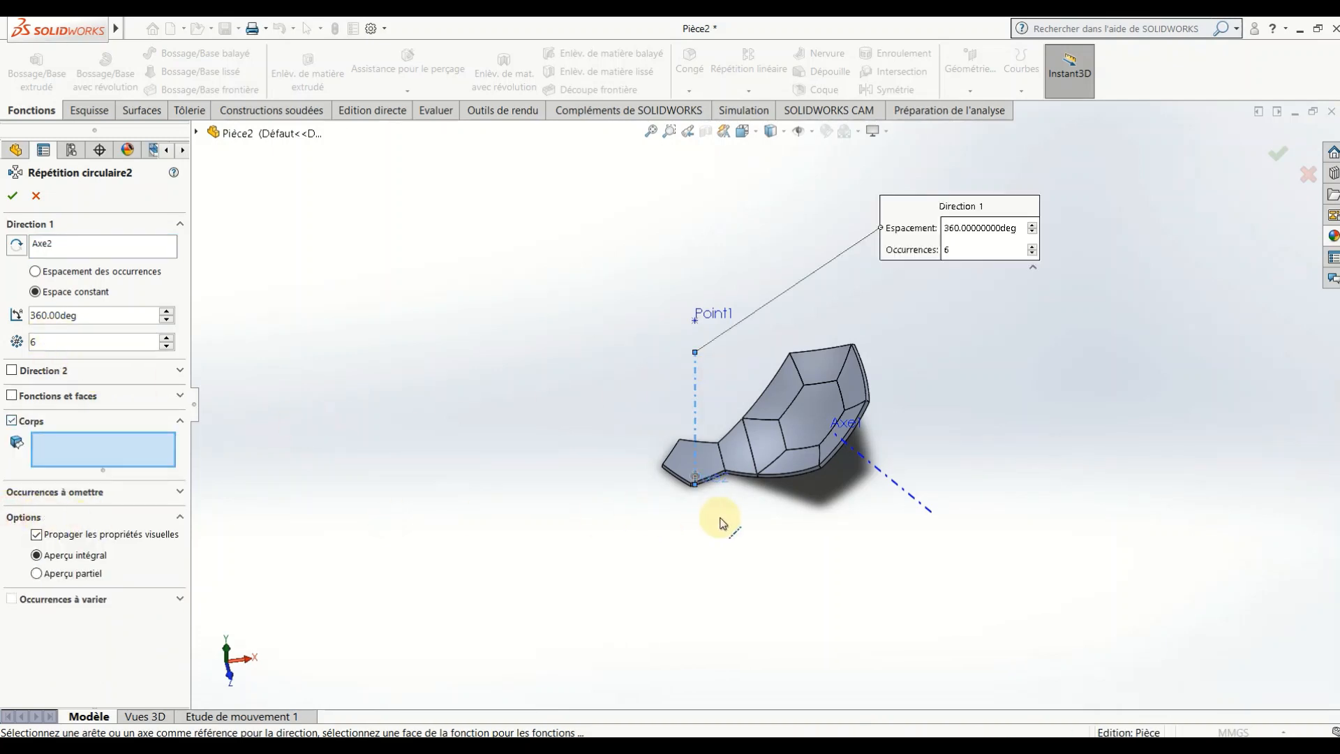
scroll(771, 489, "down", 3)
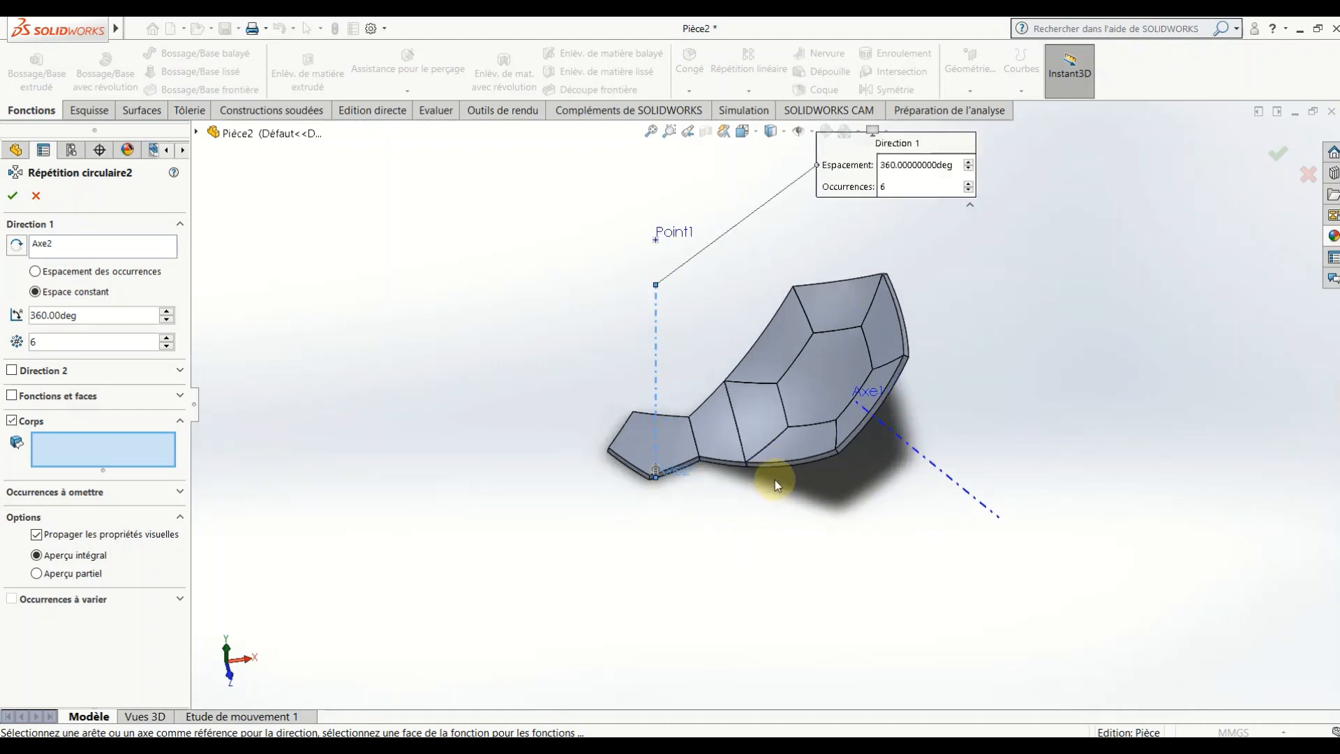
left_click(709, 423)
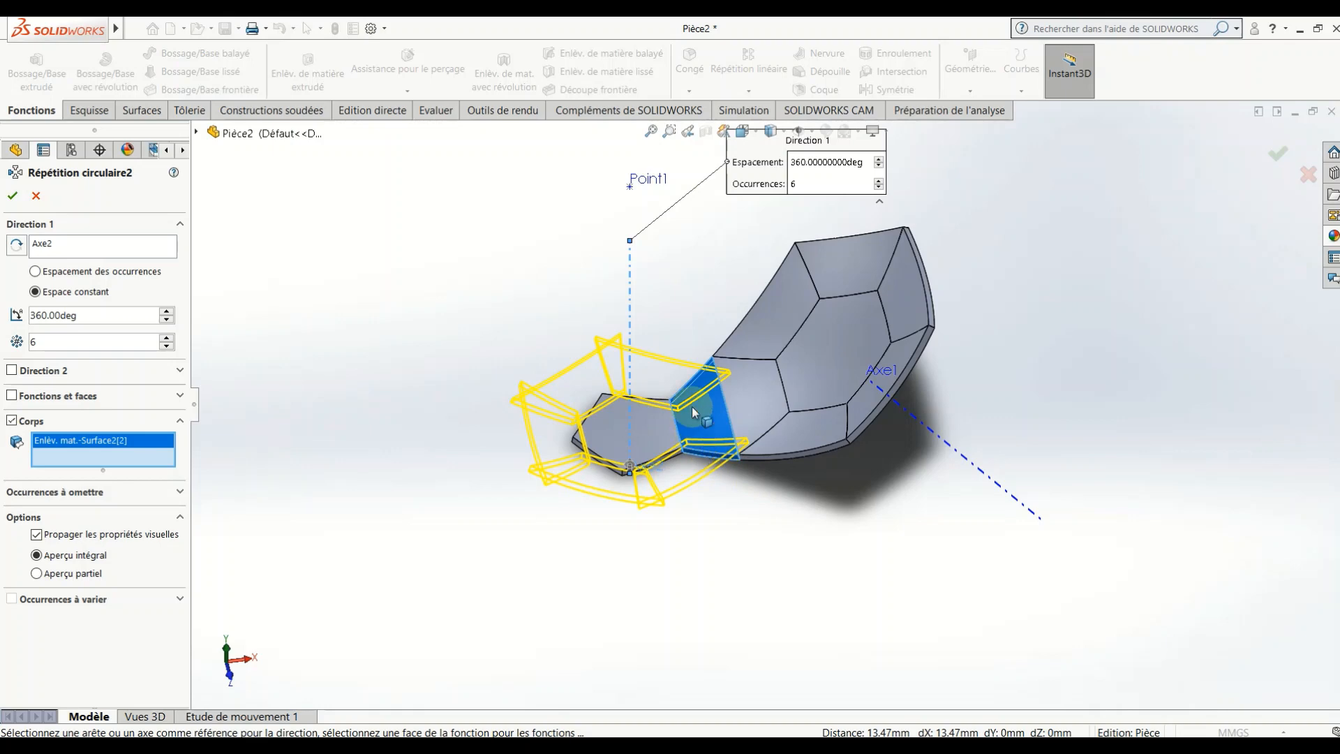
scroll(693, 406, "down", 3)
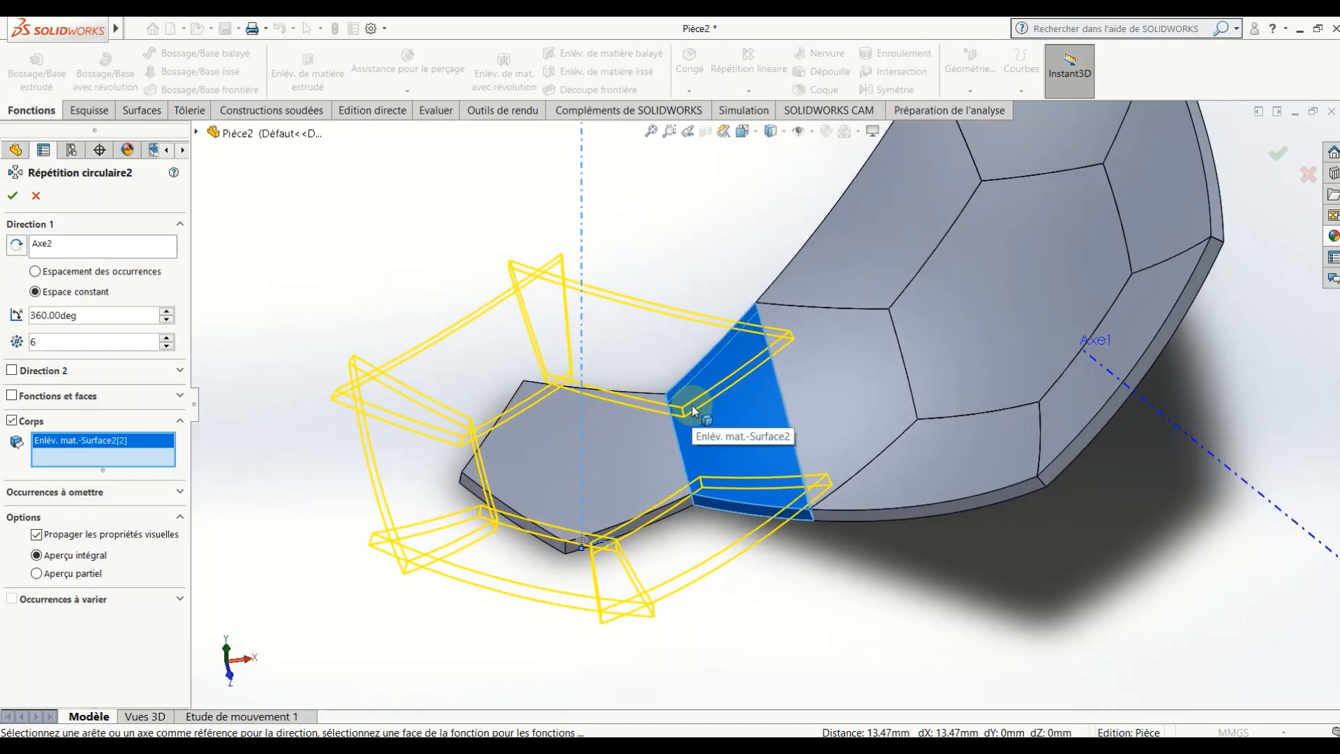
double_click(53, 342)
key("Down")
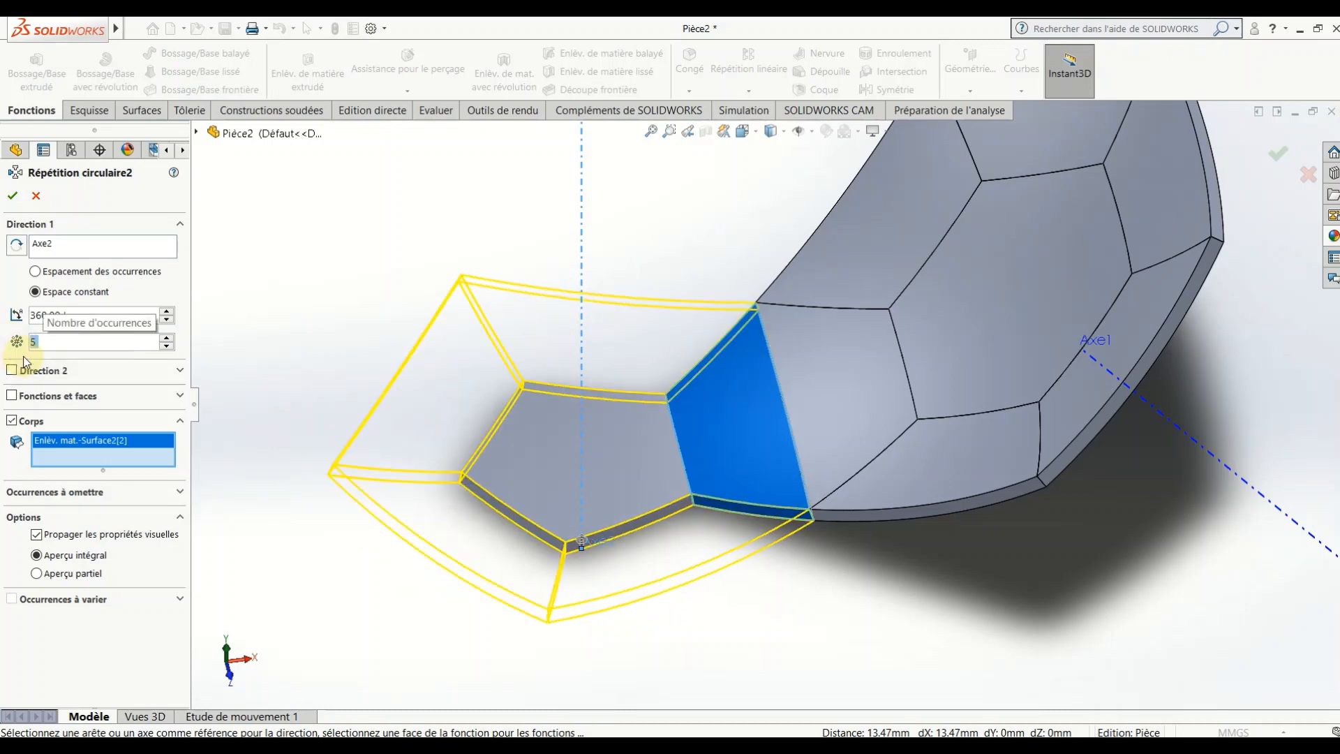
left_click(12, 196)
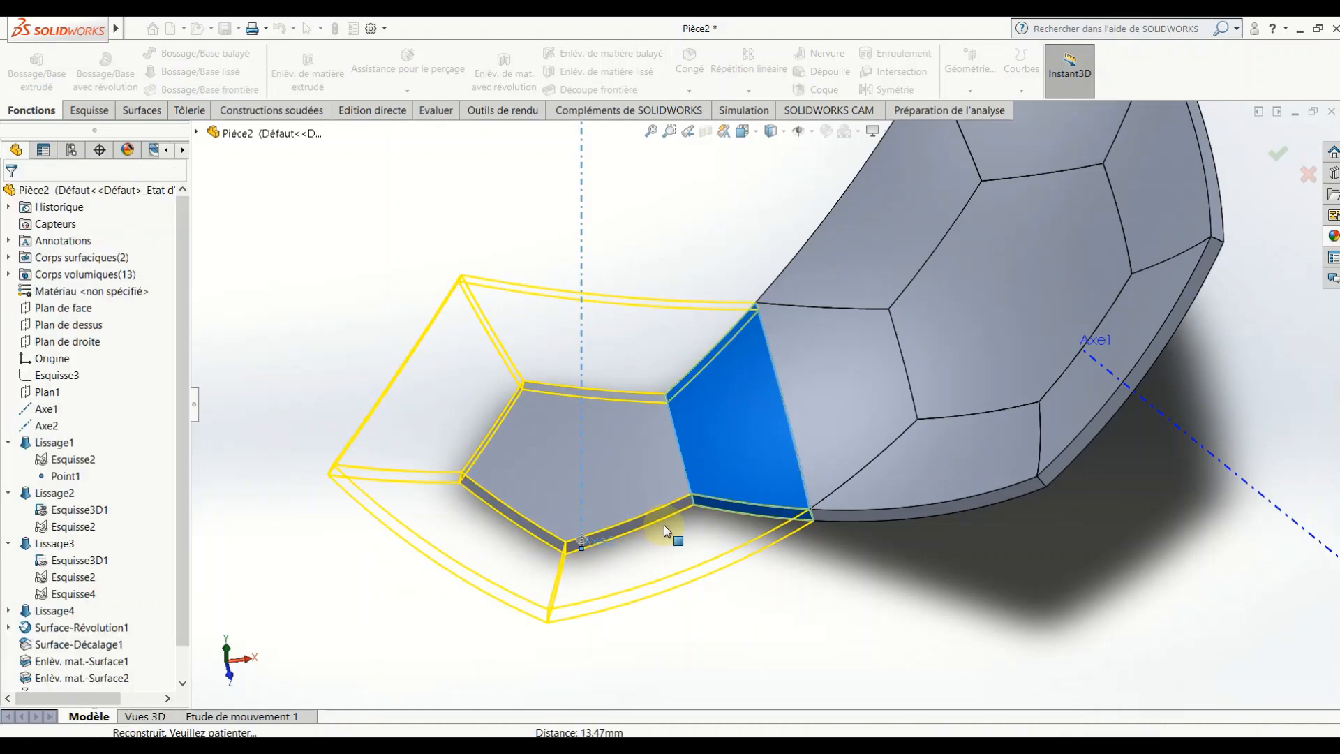
- Combine the central hexagon body and its six surrounding trapezoidal bodies into one solid using the Ajouter operation
scroll(666, 525, "up", 5)
middle_click_drag(708, 524, 807, 504)
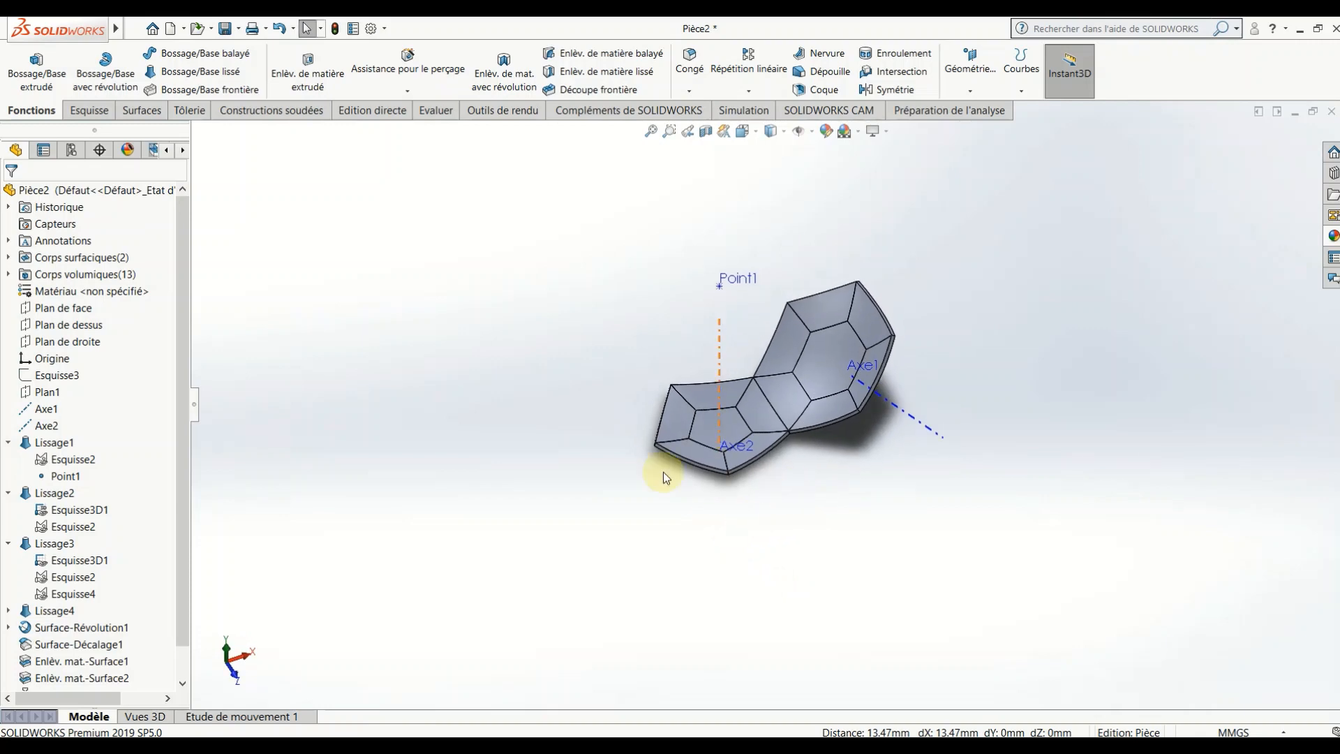
left_click(362, 114)
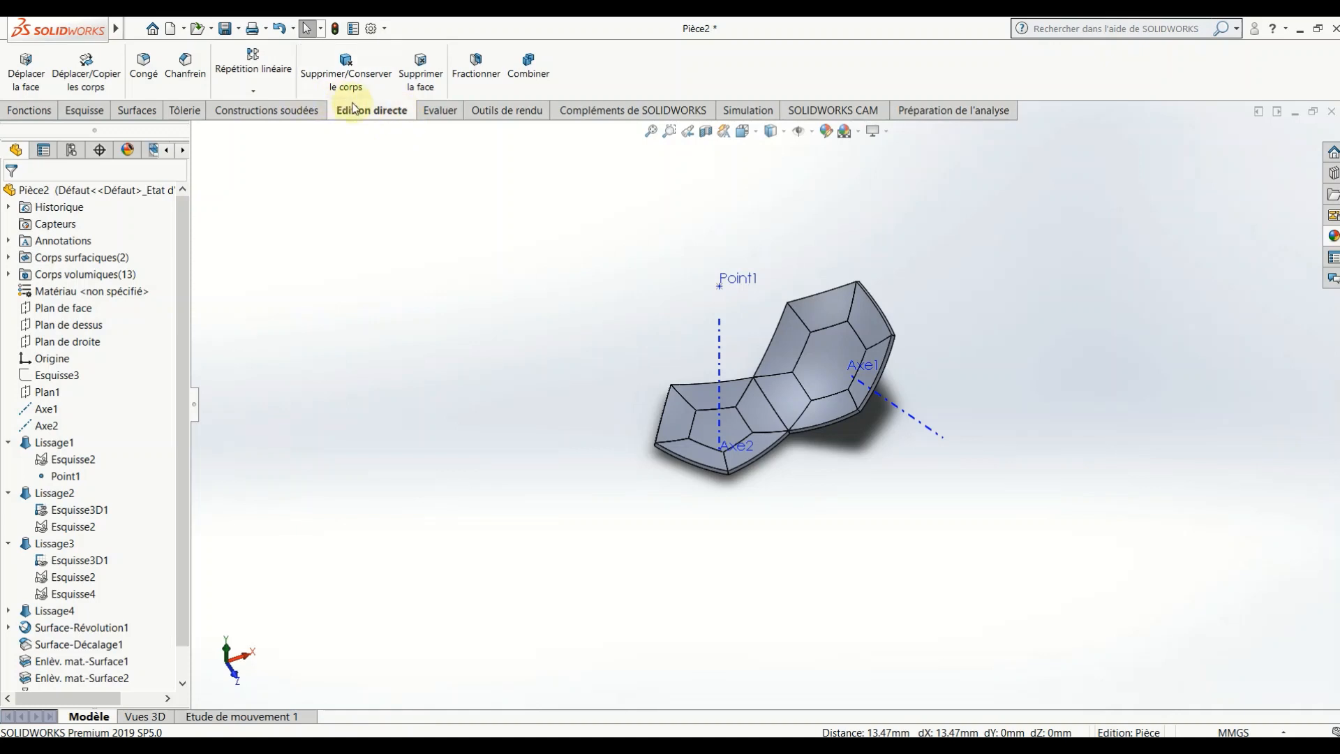
right_click(357, 113)
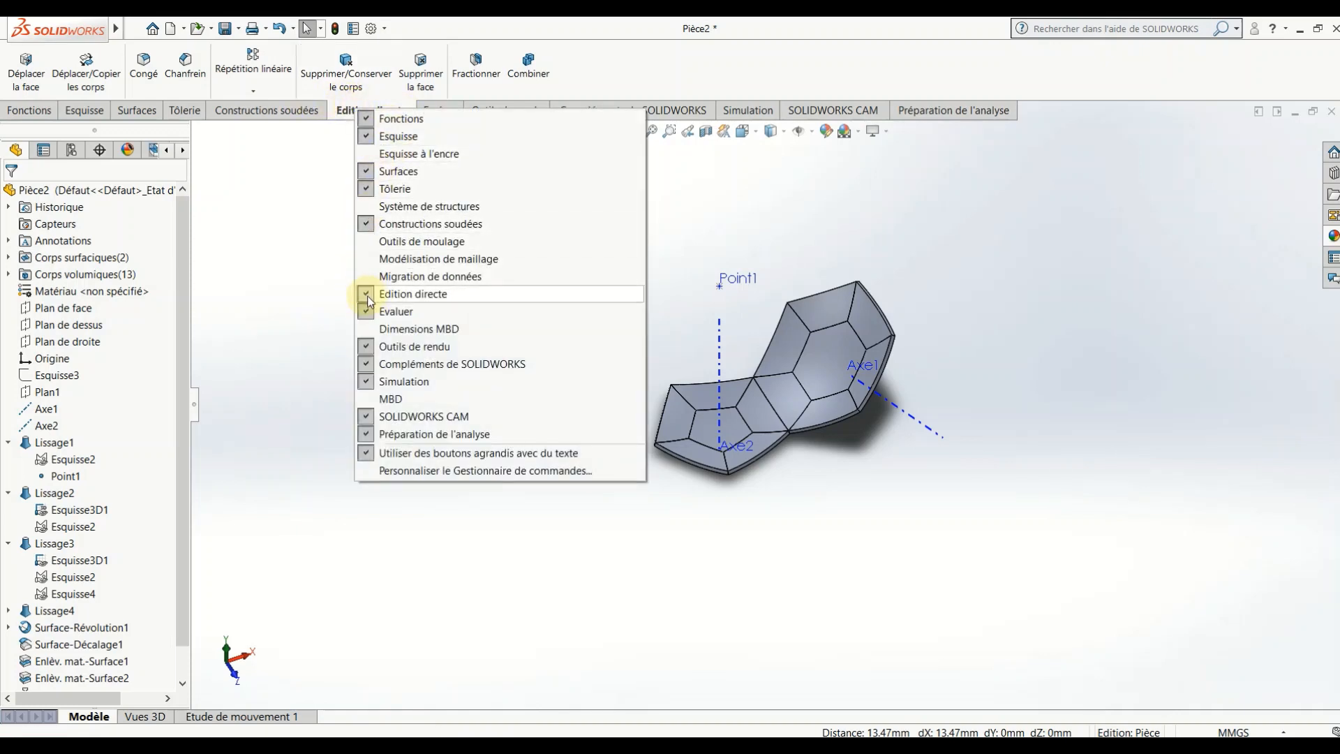
left_click(299, 205)
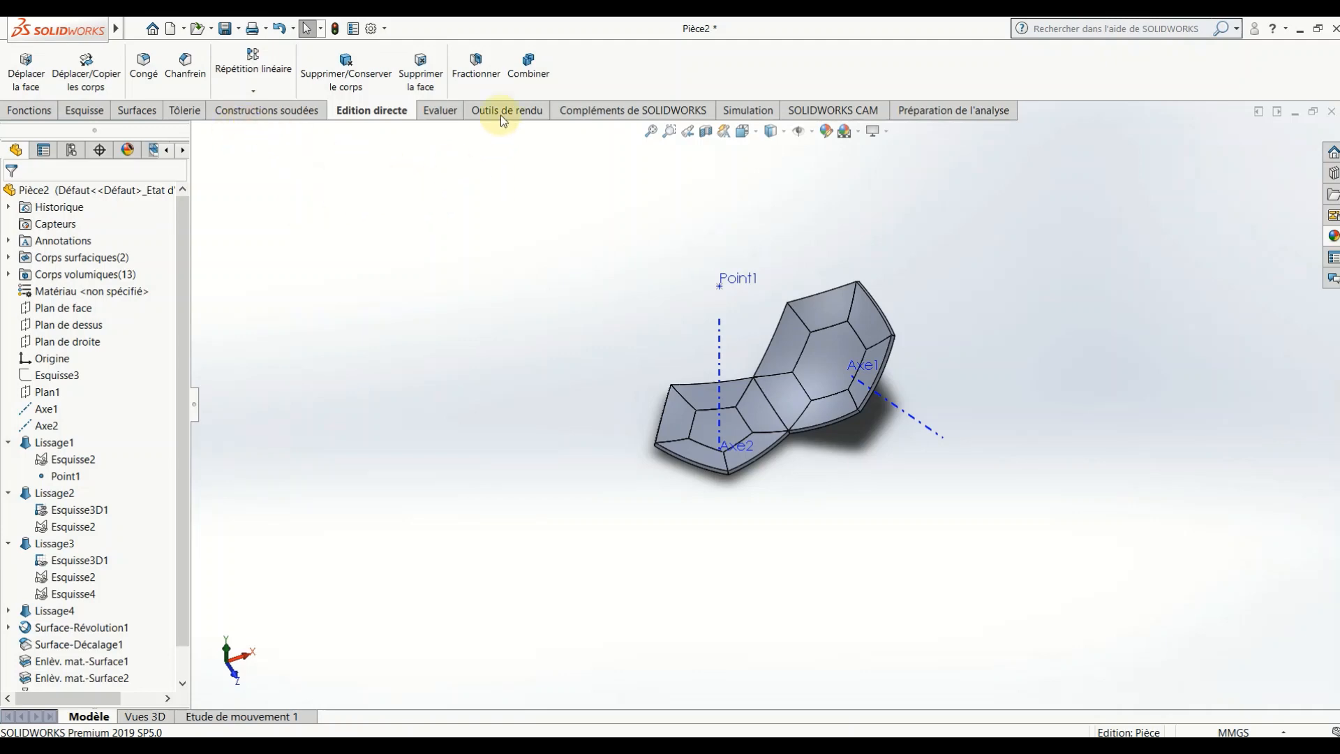
left_click(528, 65)
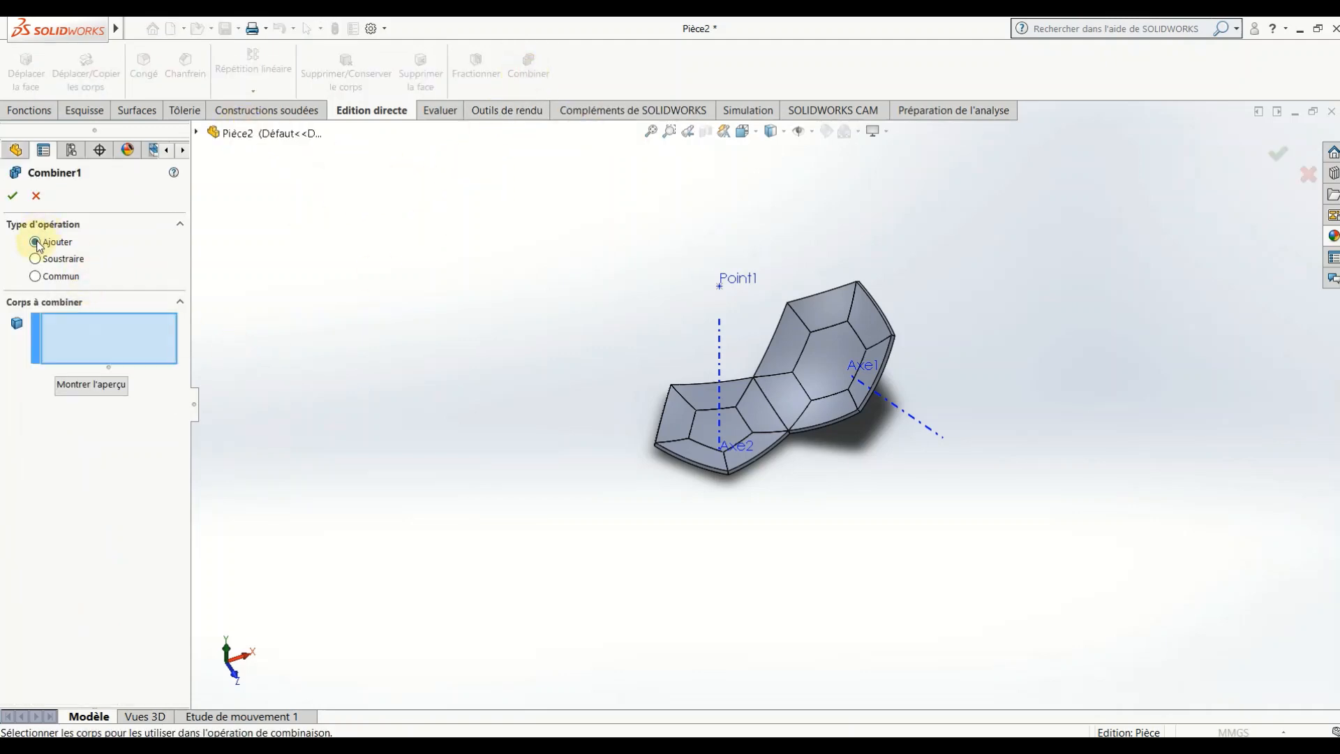
left_click(862, 370)
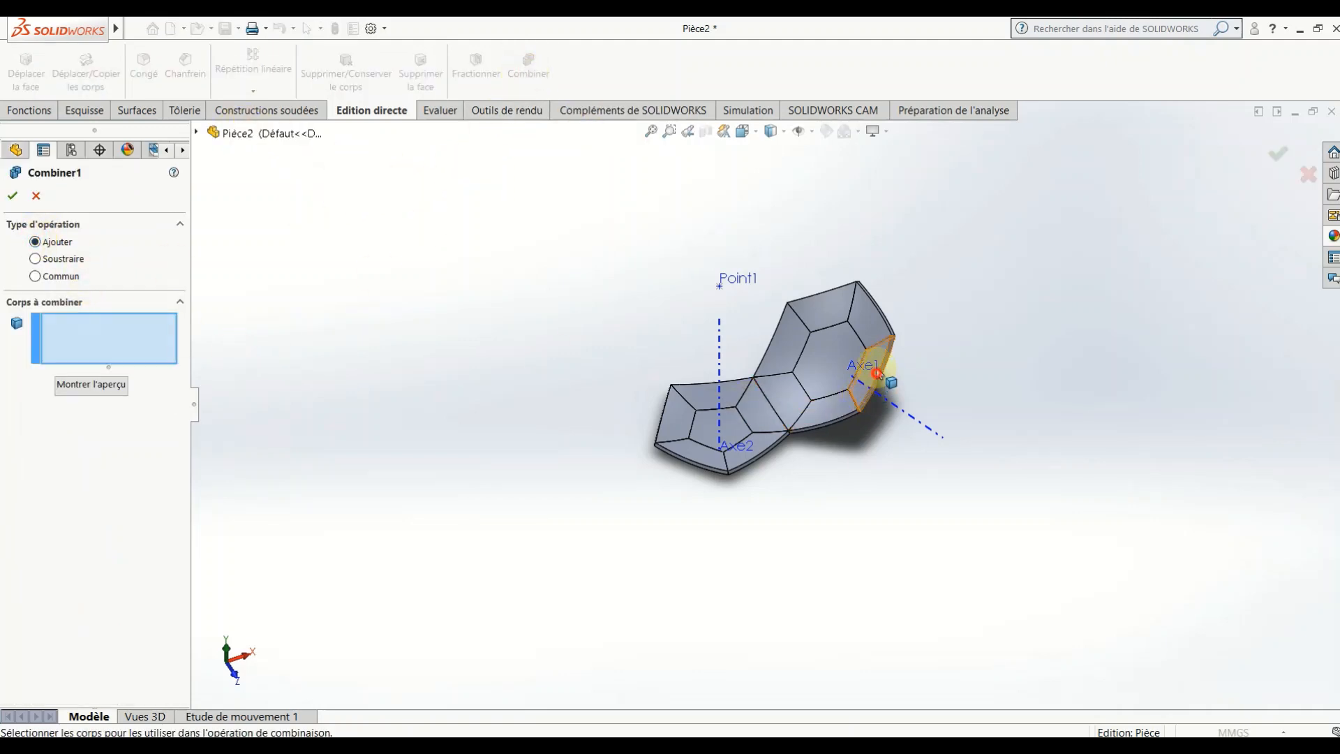
left_click(812, 303)
left_click(807, 319)
left_click(790, 330)
left_click(822, 356)
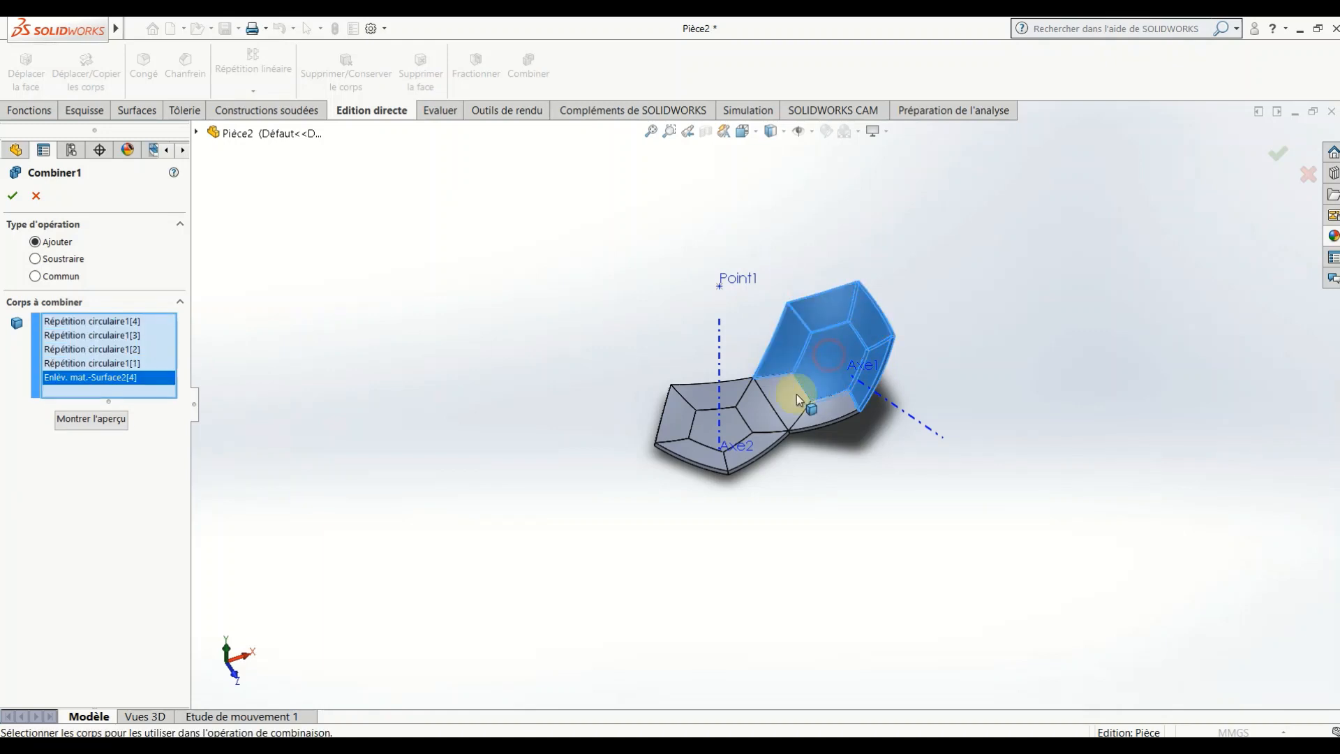
left_click(792, 394)
left_click(812, 412)
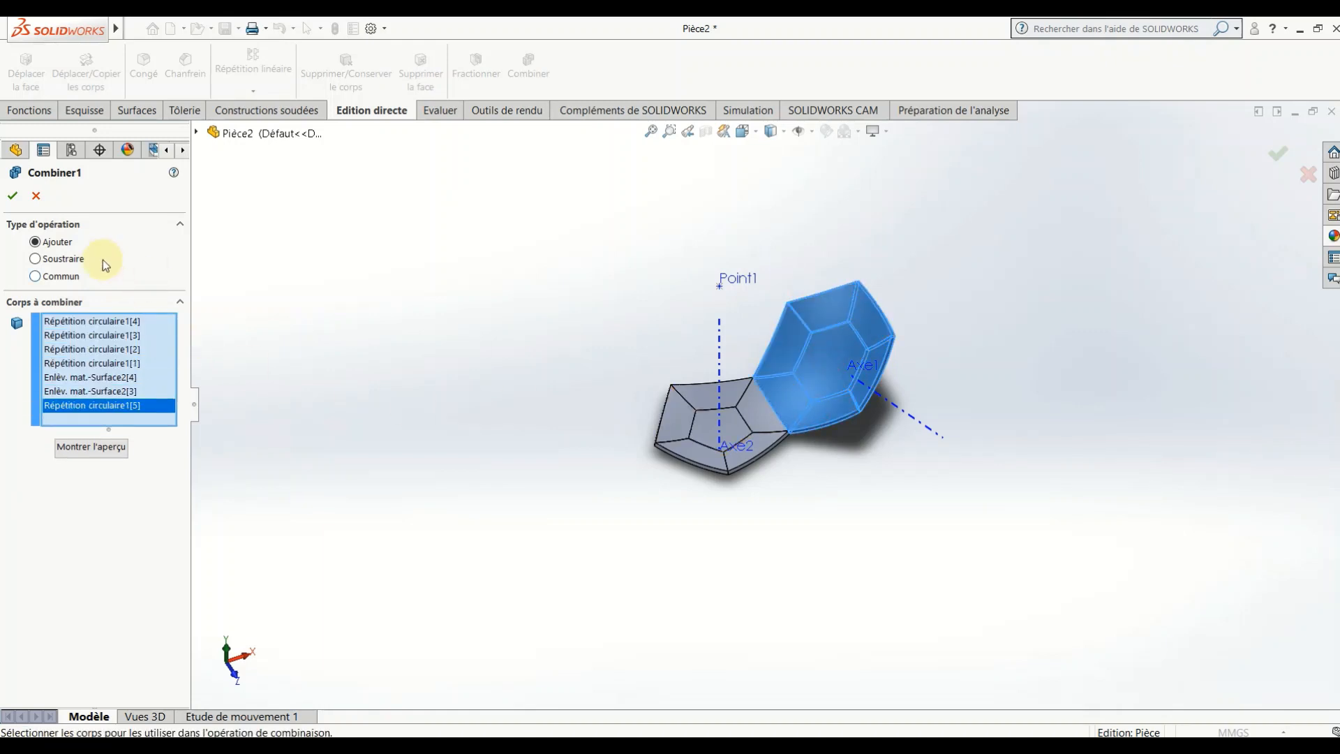
left_click(13, 195)
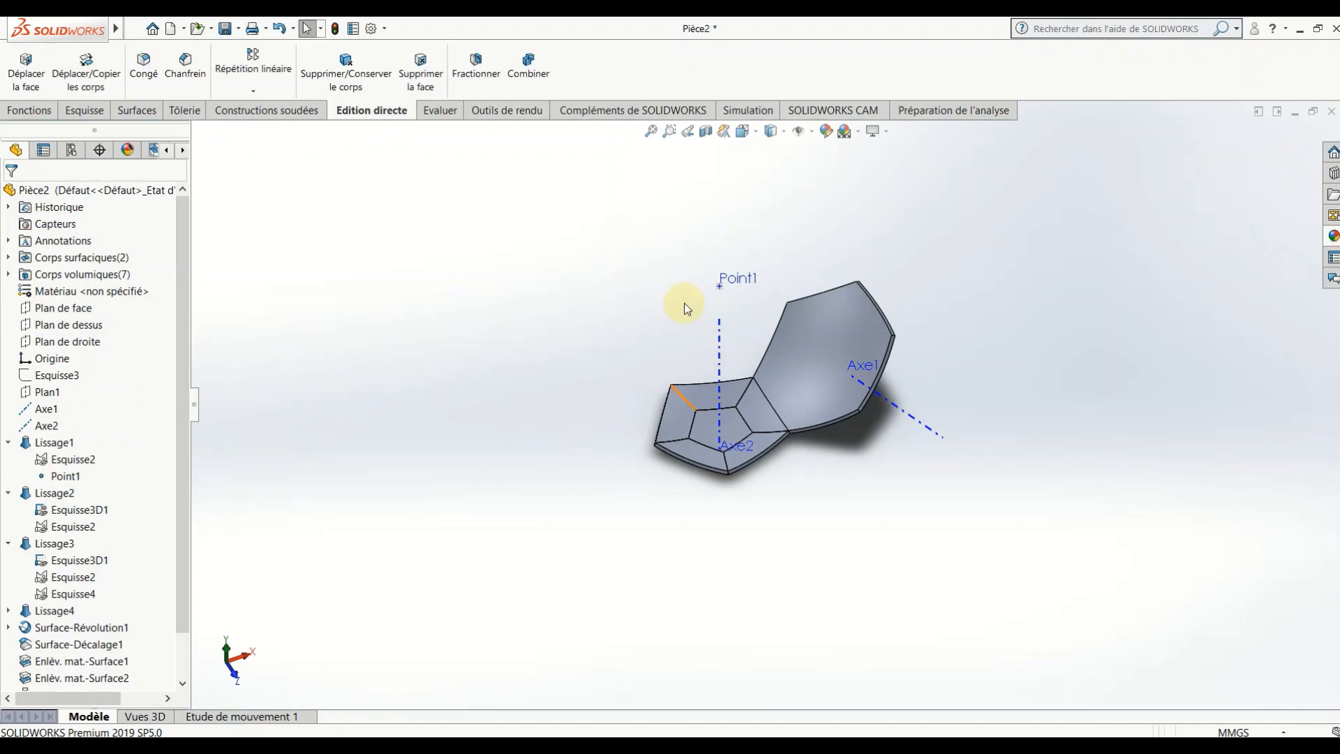
- Combine the central pentagon body and its five surrounding trapezoidal bodies into one solid using the Ajouter operation
left_click(529, 66)
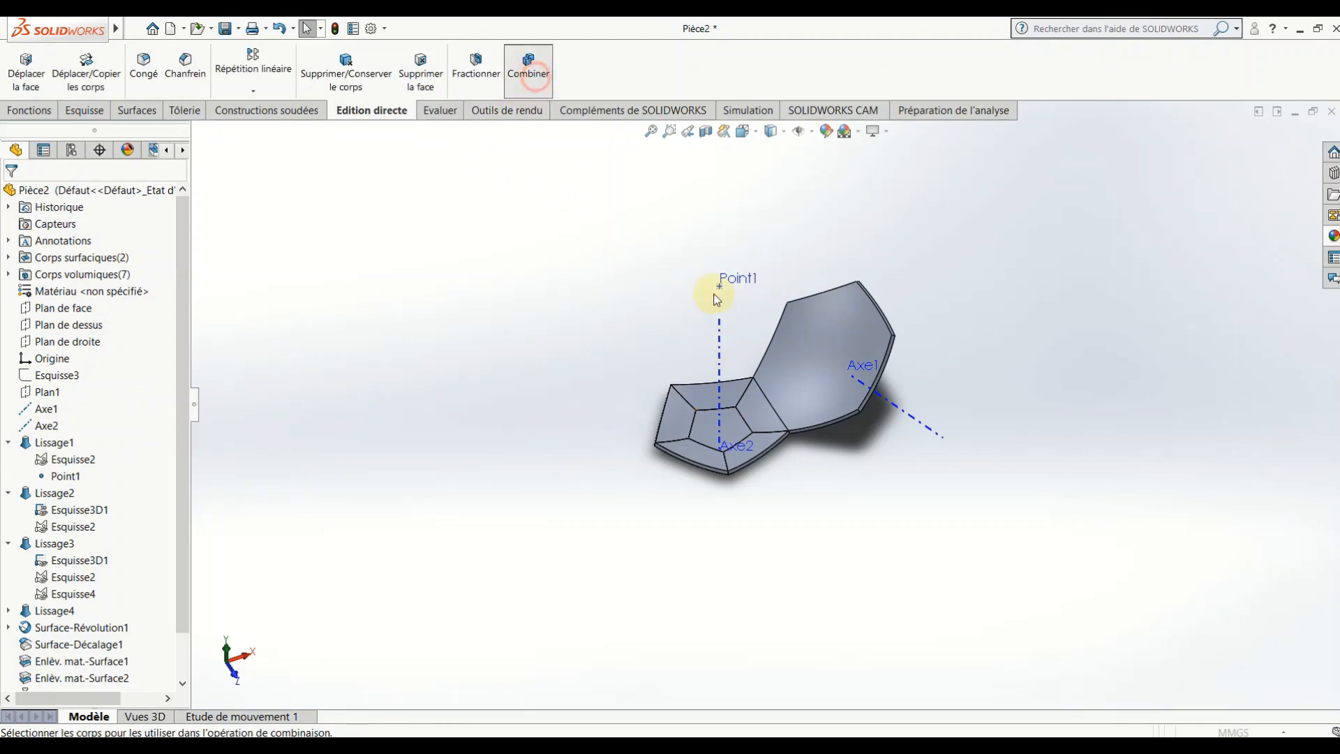
left_click(754, 419)
left_click(712, 398)
left_click(698, 419)
left_click(694, 447)
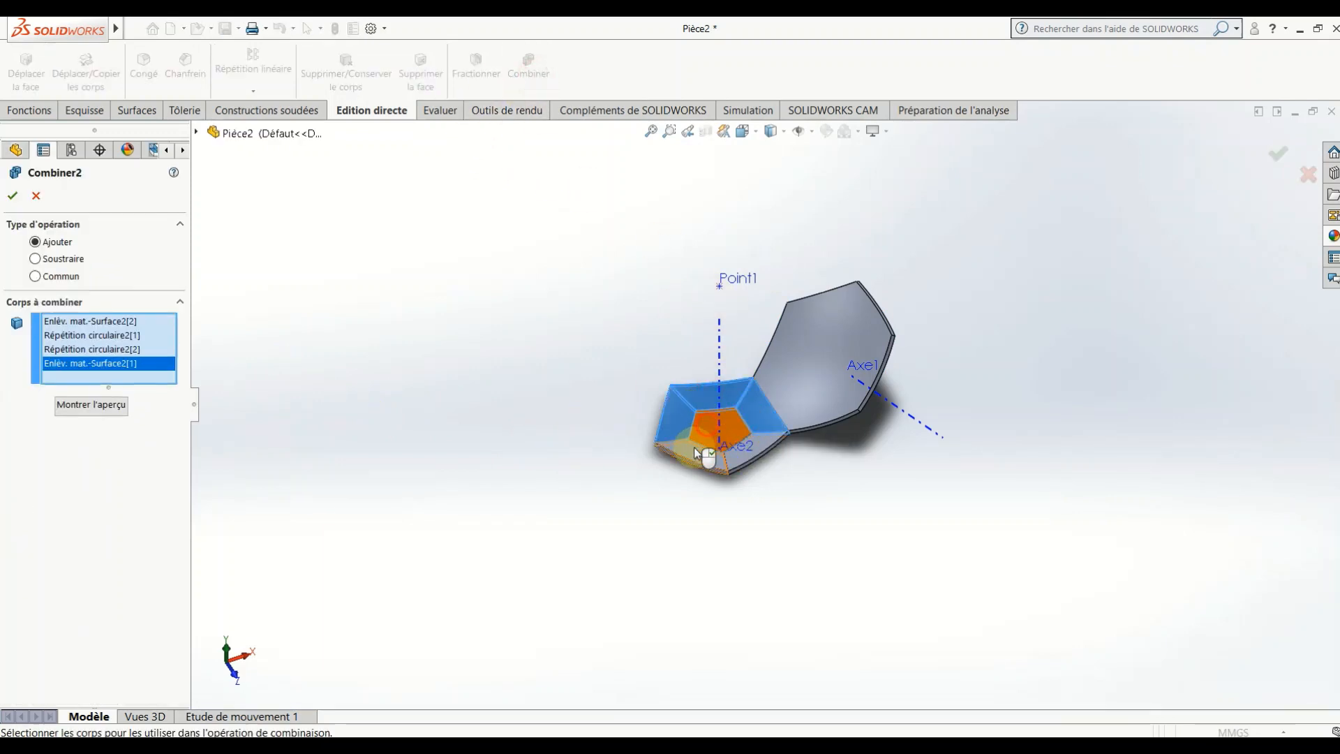
left_click(712, 450)
left_click(733, 454)
left_click(13, 195)
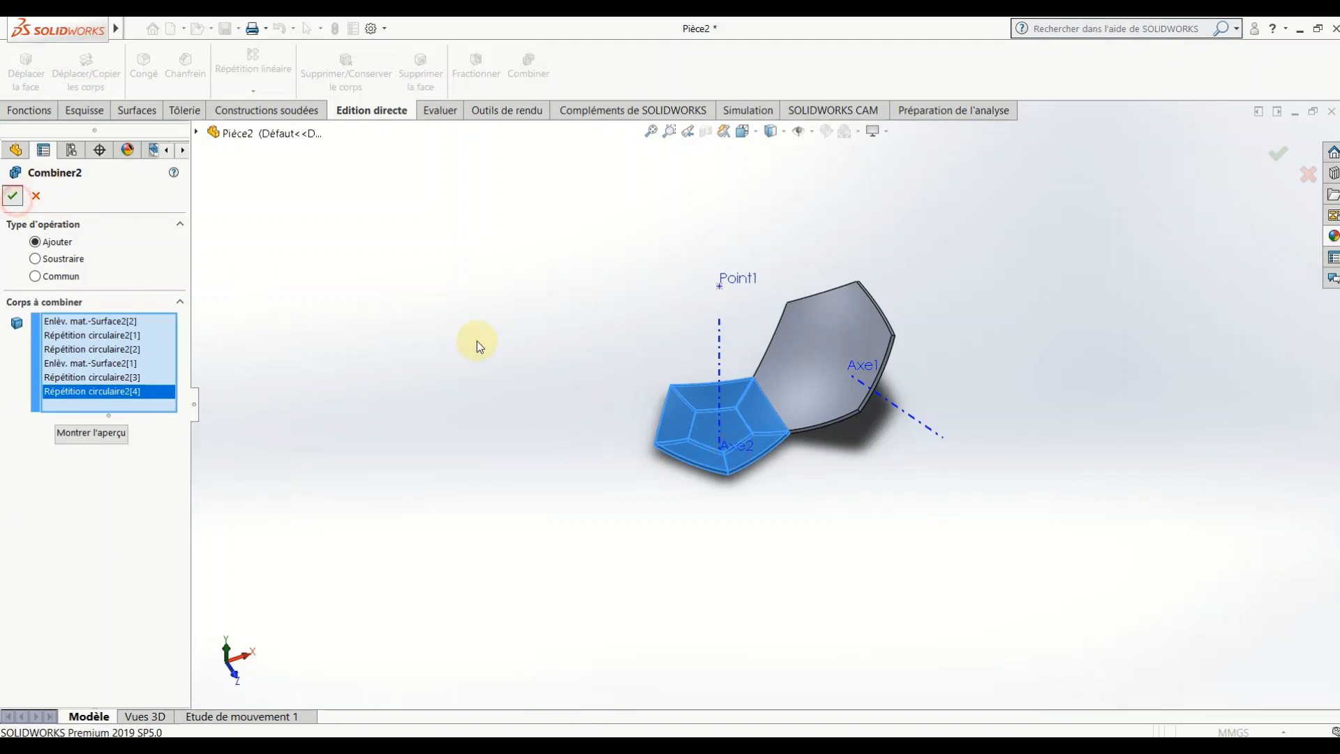
- Fillet all connected edges of the pentagon panel with a symmetric 0.75 mm radius
mouse_move(545, 382)
middle_mouse_down()
mouse_move(575, 383)
mouse_move(572, 296)
mouse_move(511, 434)
mouse_move(581, 421)
mouse_move(586, 347)
mouse_move(567, 376)
middle_mouse_up()
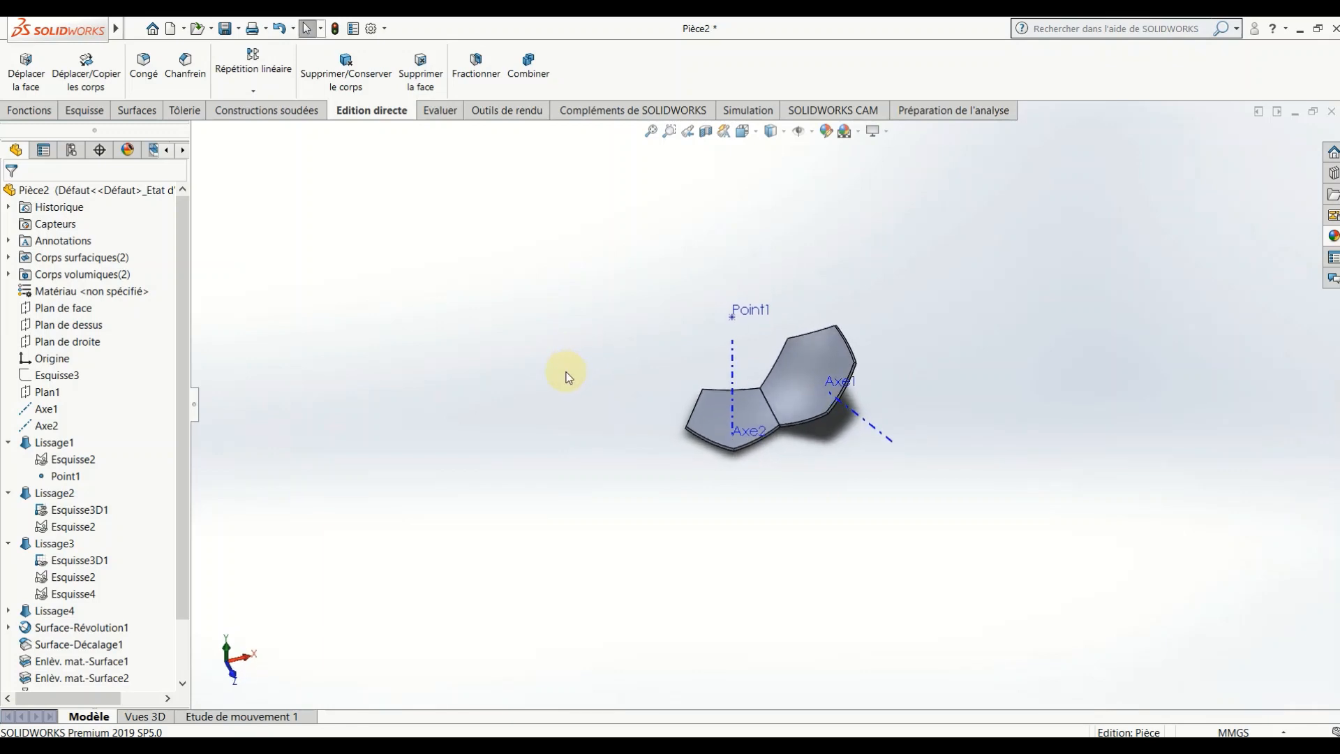
scroll(810, 396, "down", 3)
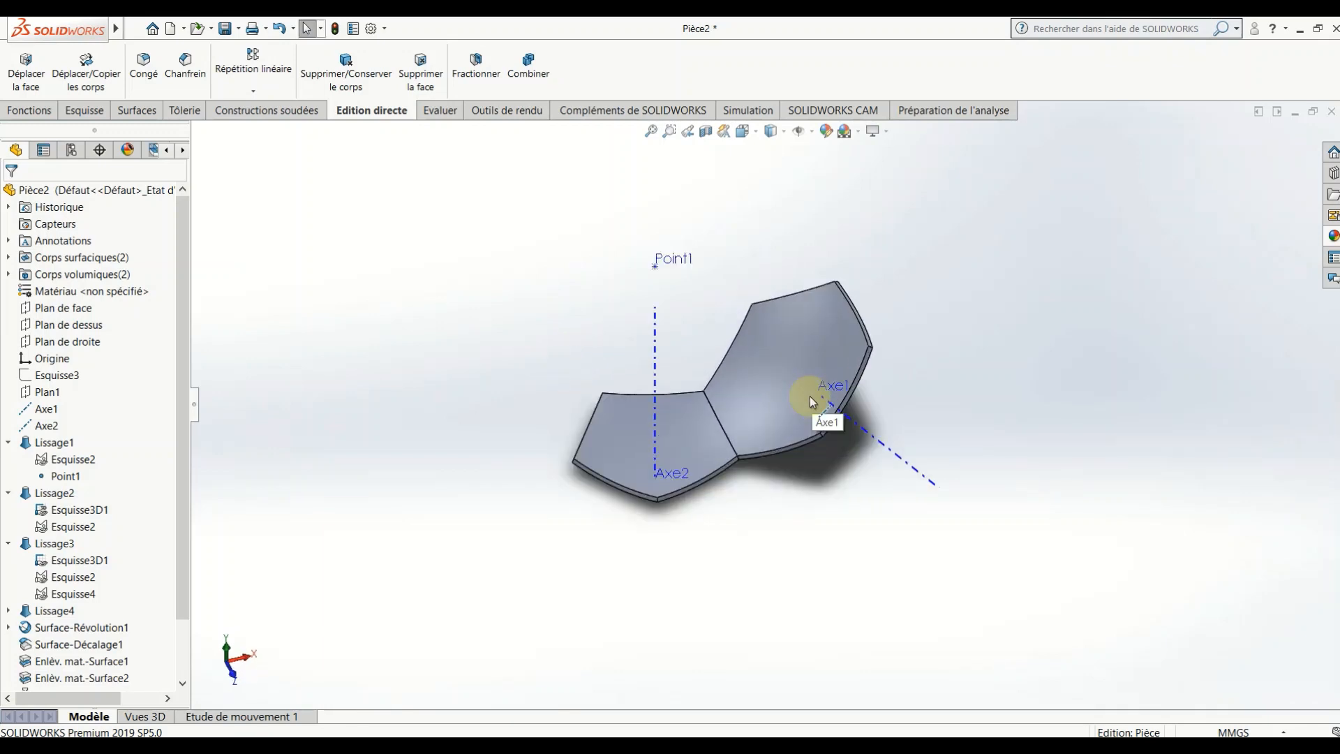
left_click(33, 117)
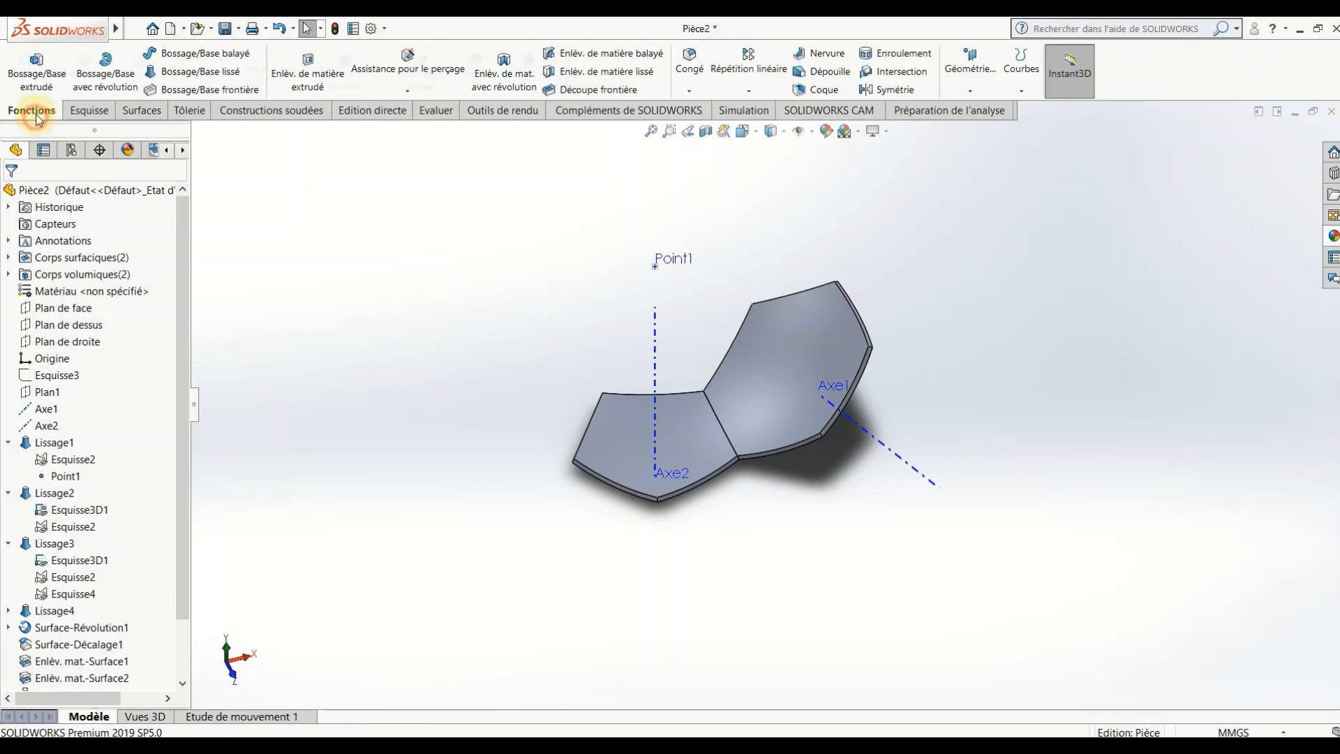
left_click(688, 64)
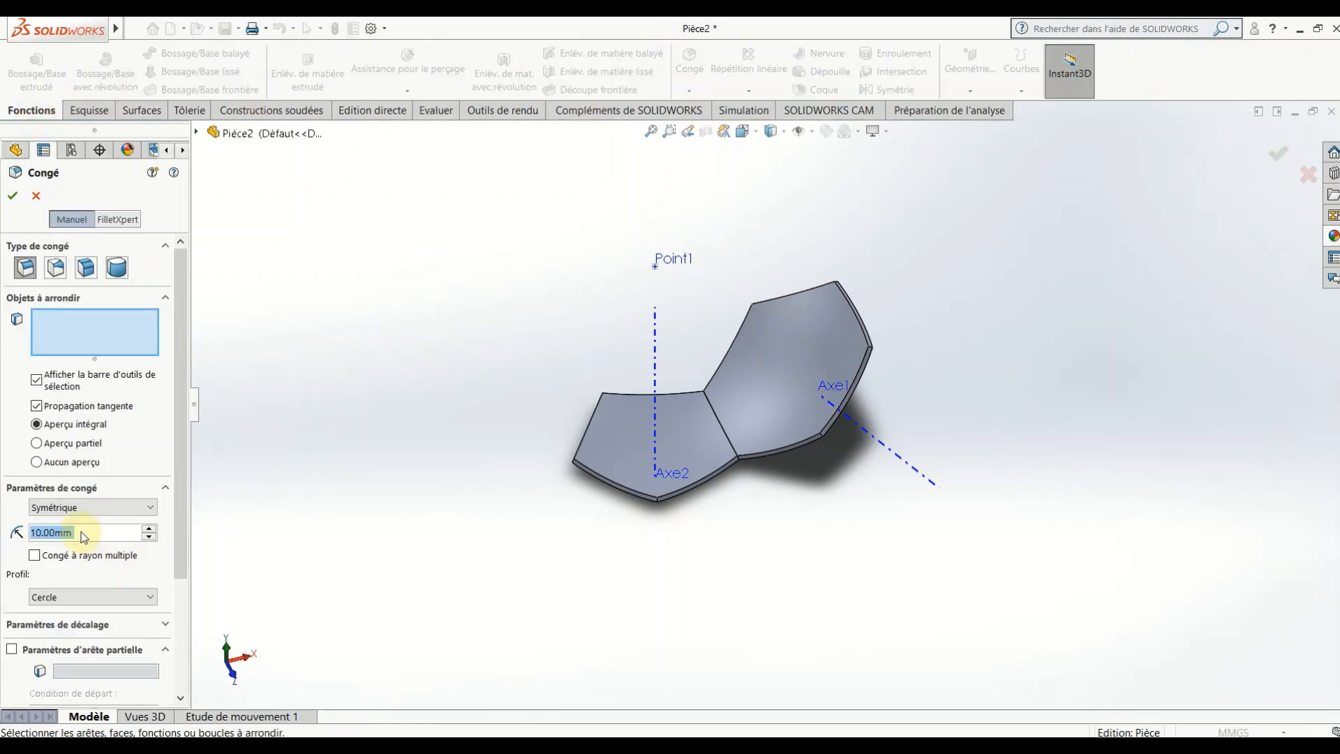
type("0.7")
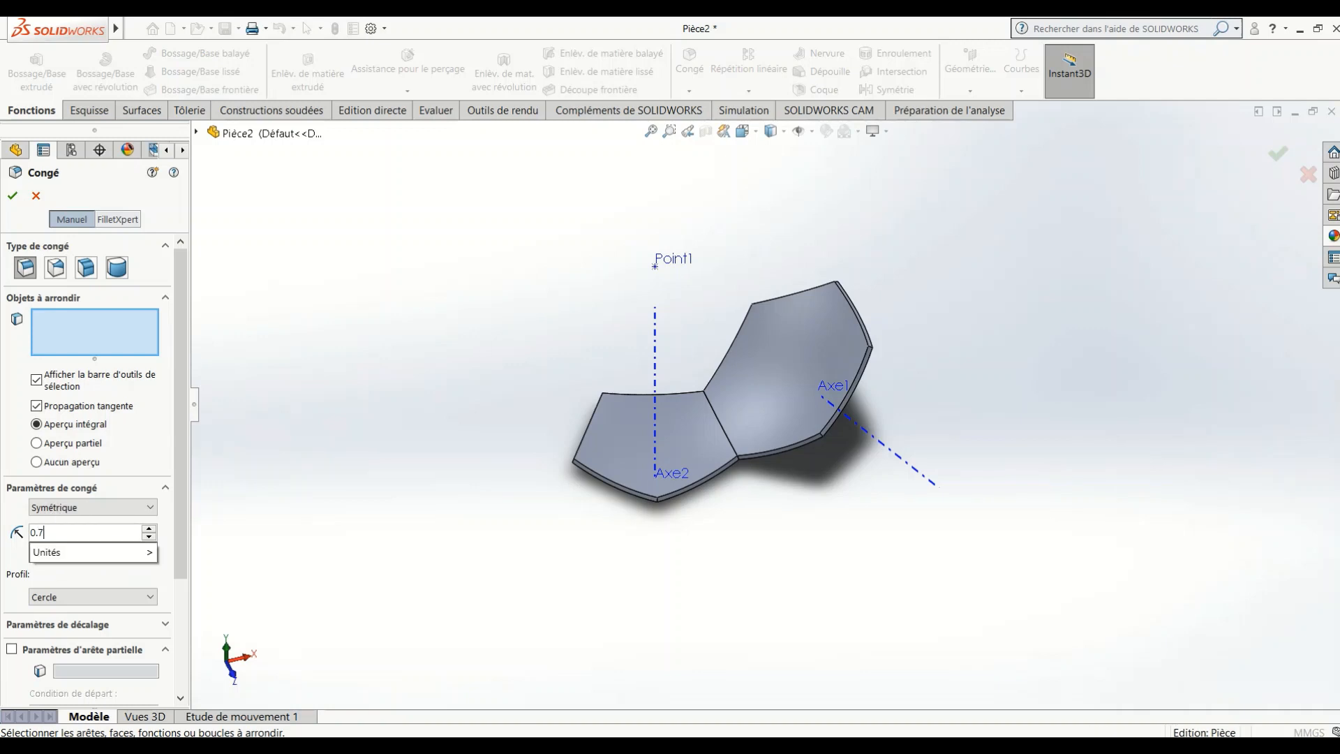
type("5")
key("Return")
scroll(548, 427, "down", 3)
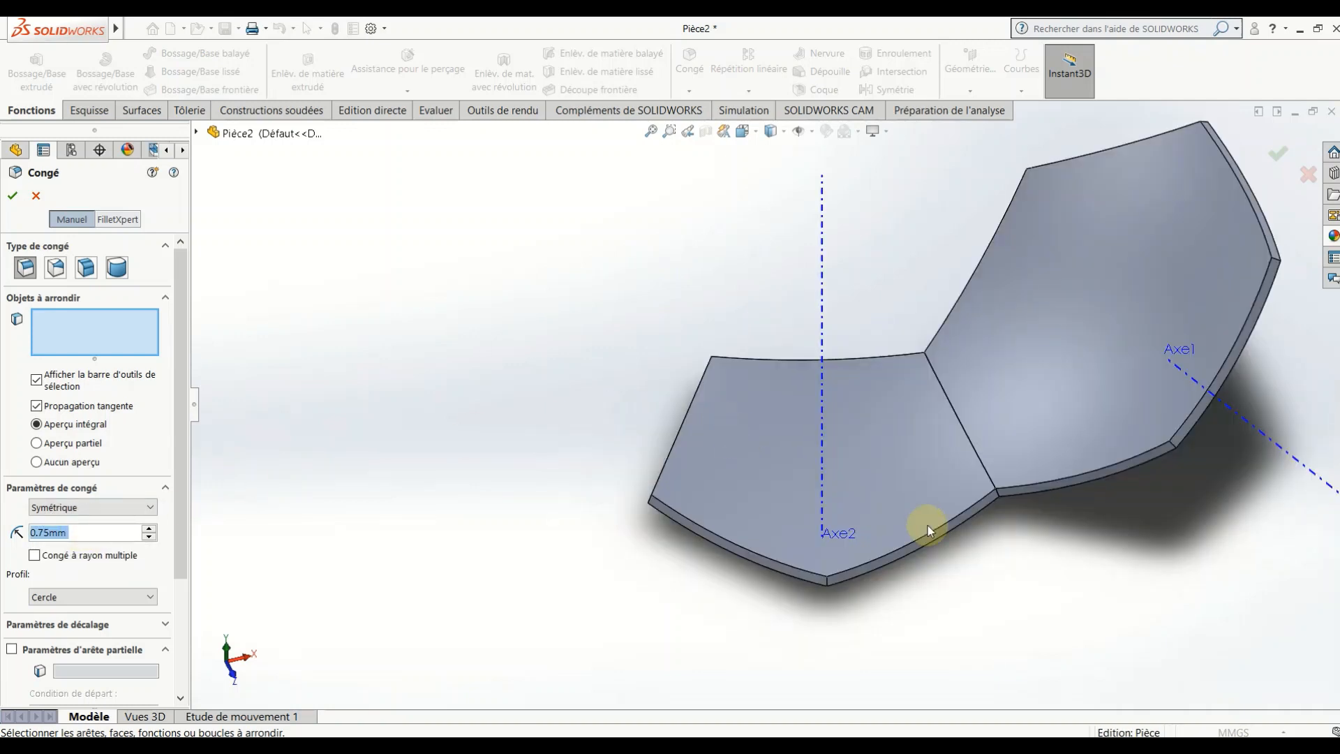
left_click(940, 534)
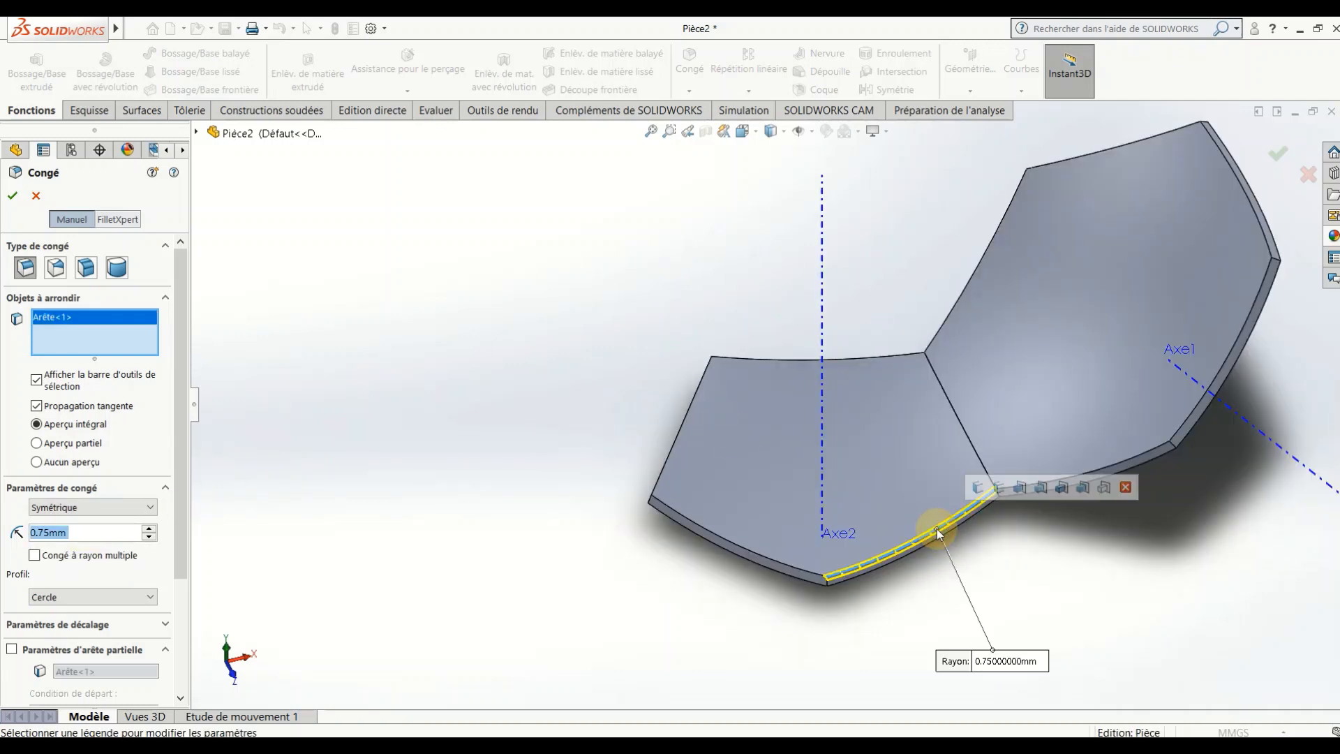
left_click(1105, 489)
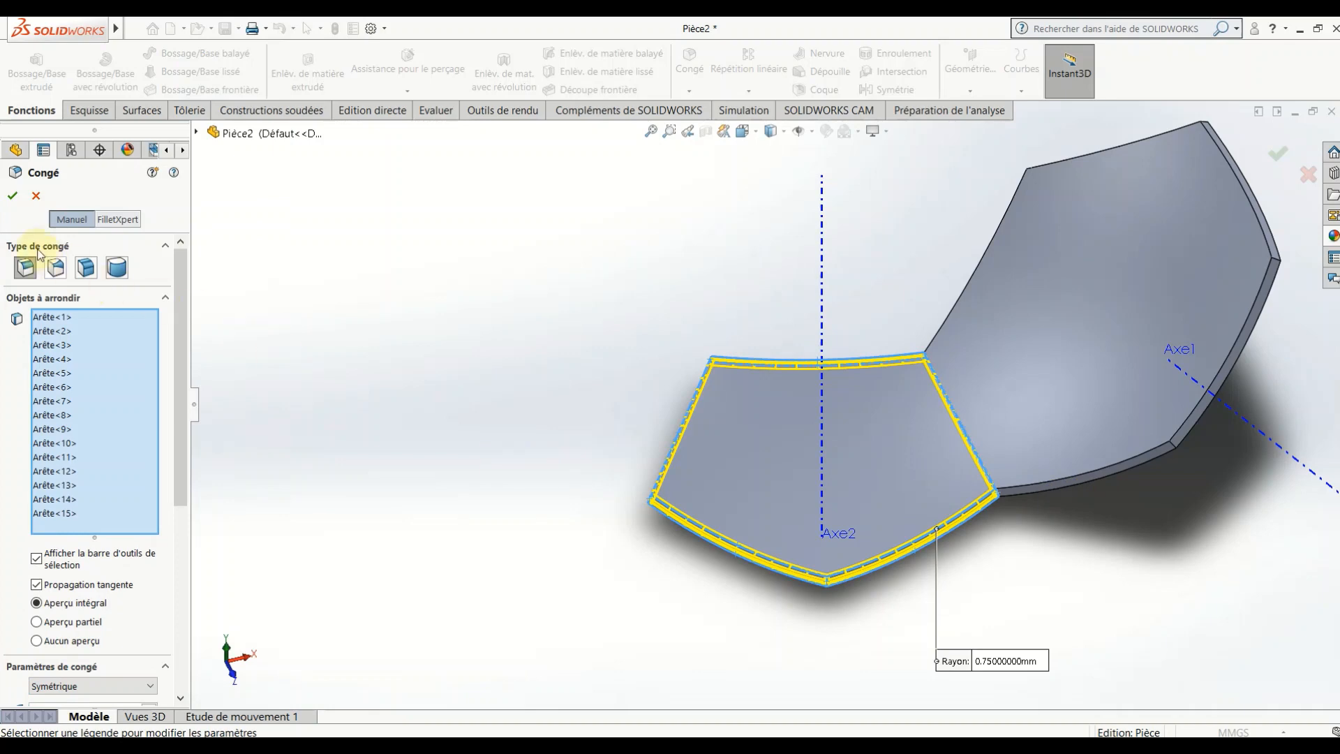
left_click(10, 197)
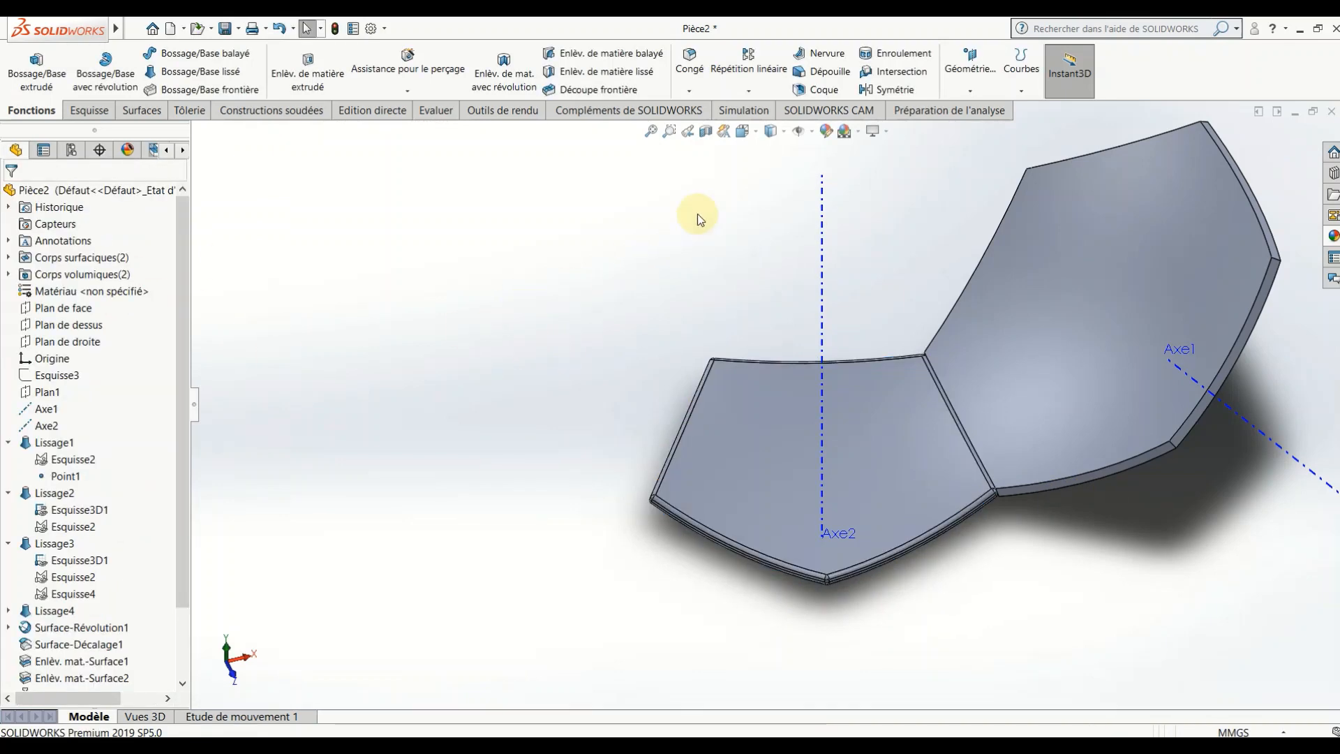
- Fillet all connected edges of the hexagon panel with a symmetric 0.75 mm radius
left_click(688, 56)
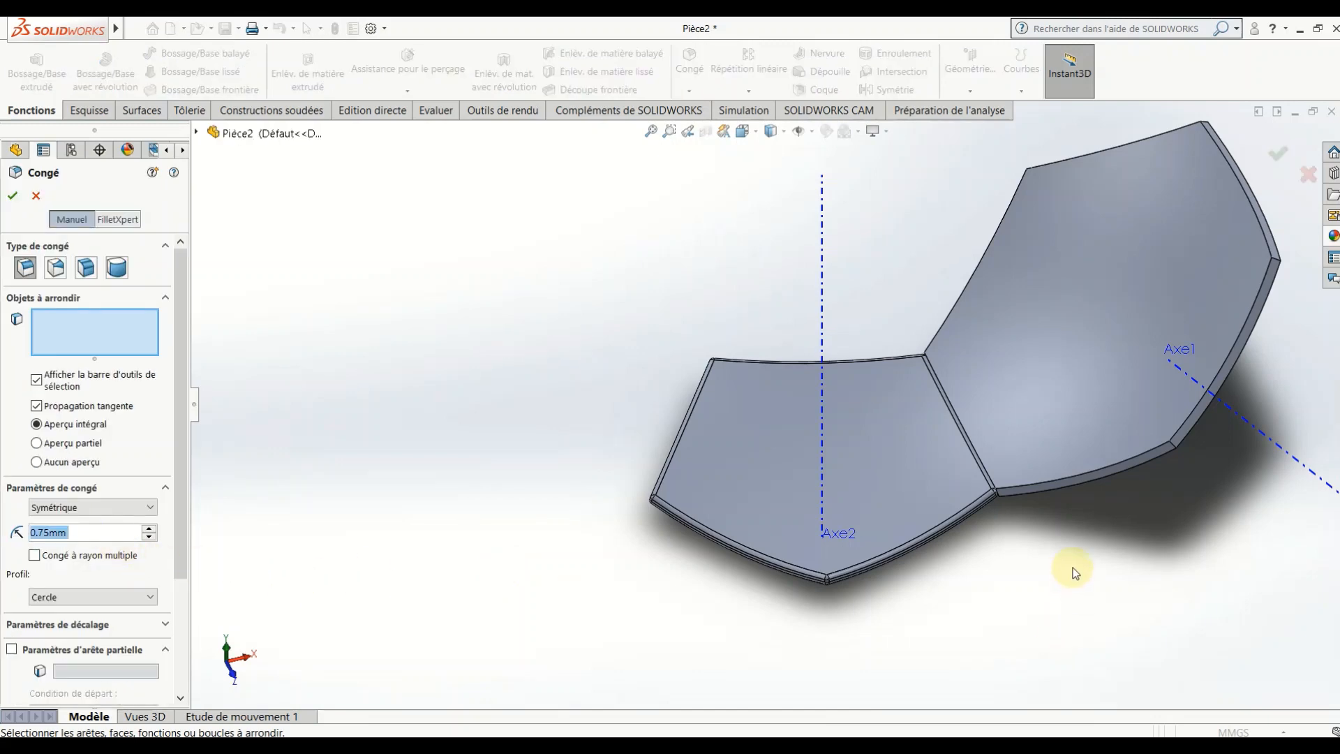
left_click(1078, 480)
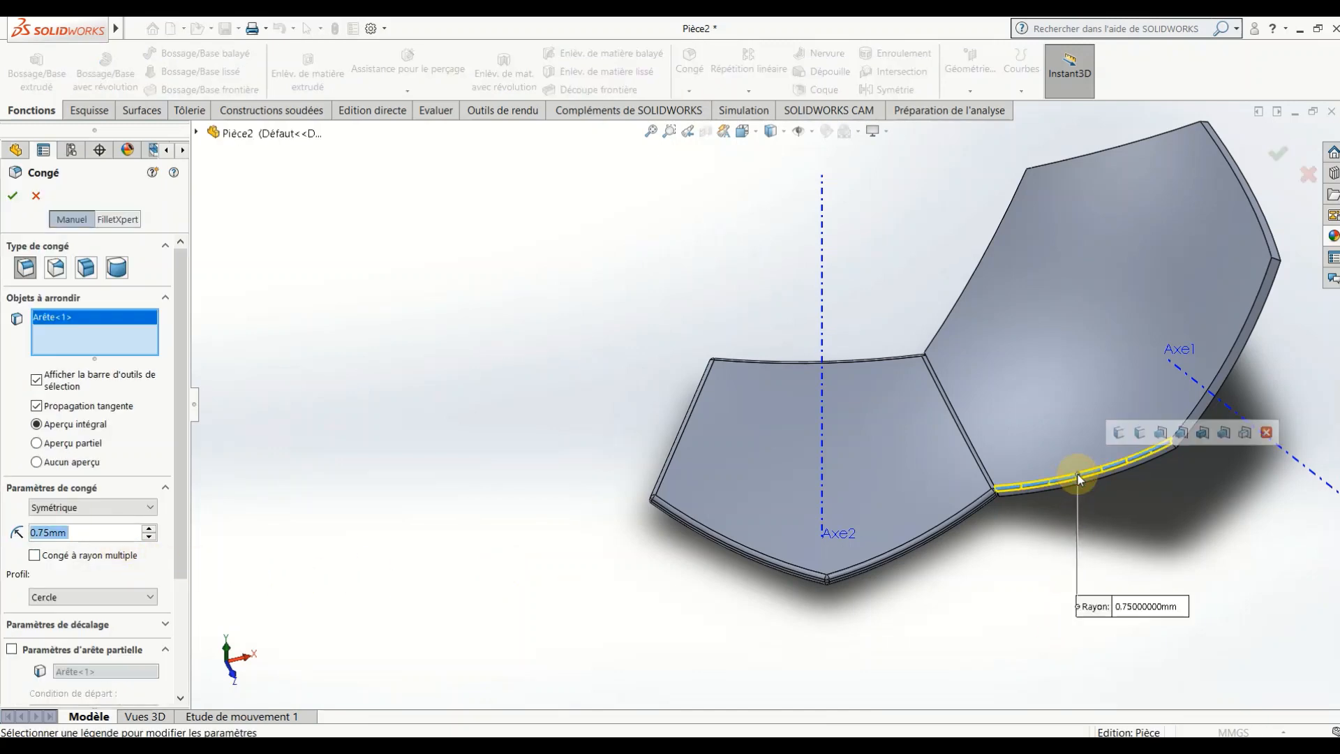
left_click(1246, 433)
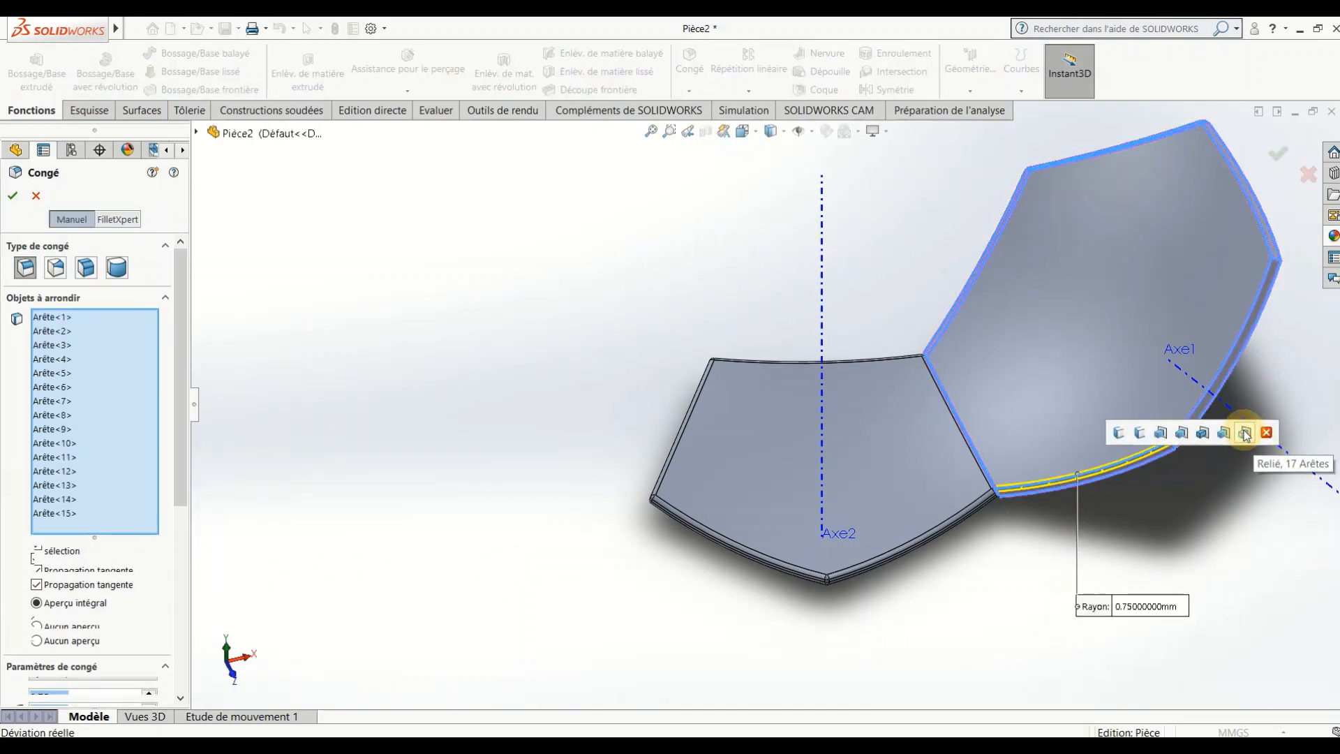
left_click(13, 197)
- Circular-pattern the filleted hexagon body about Axe2, with 5 equally spaced occurrences over 360 degrees
middle_click_drag(510, 478, 777, 331)
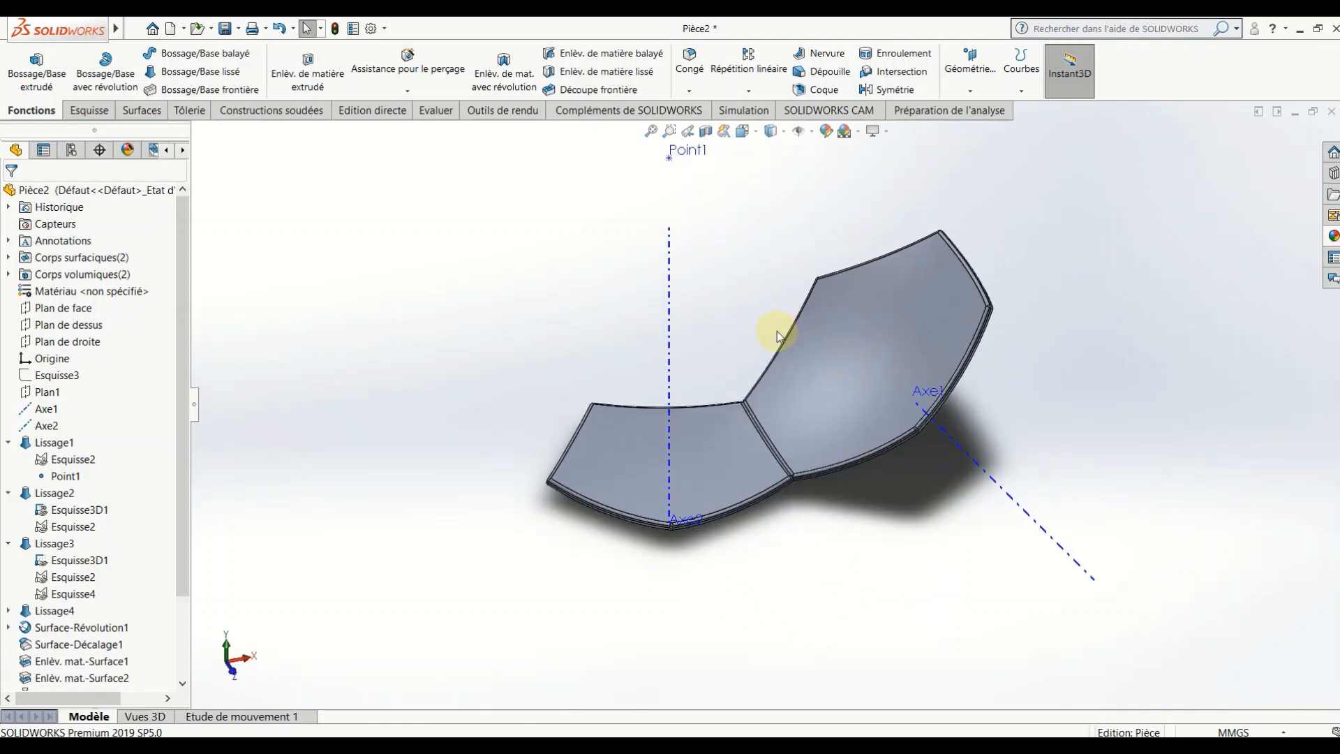
left_click(748, 91)
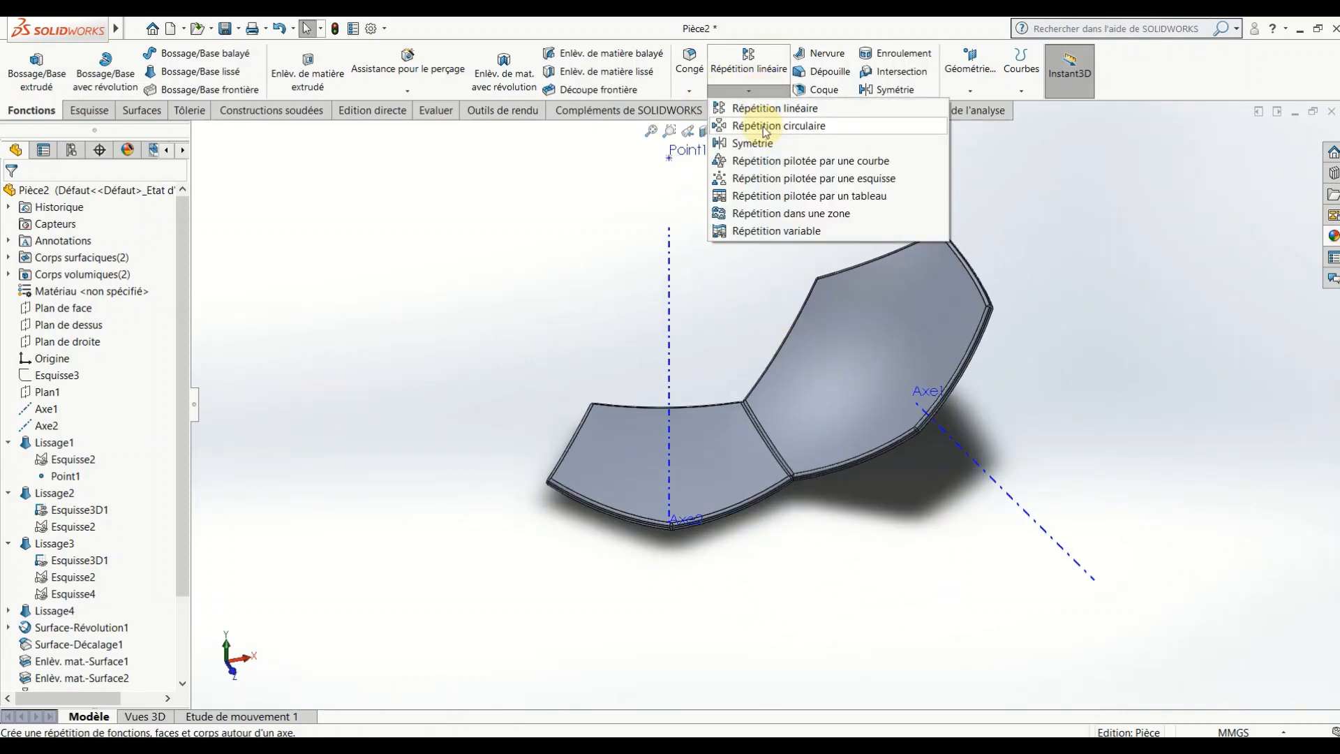
left_click(765, 128)
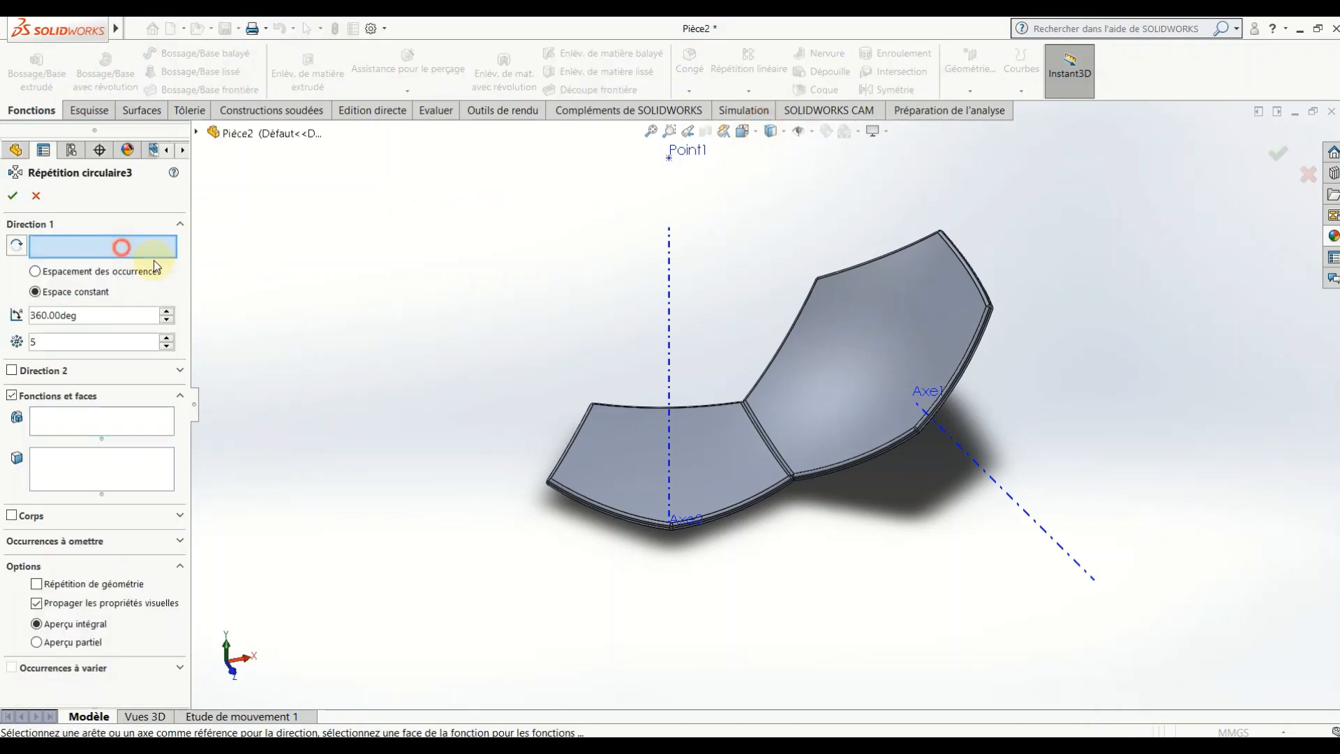
left_click(667, 280)
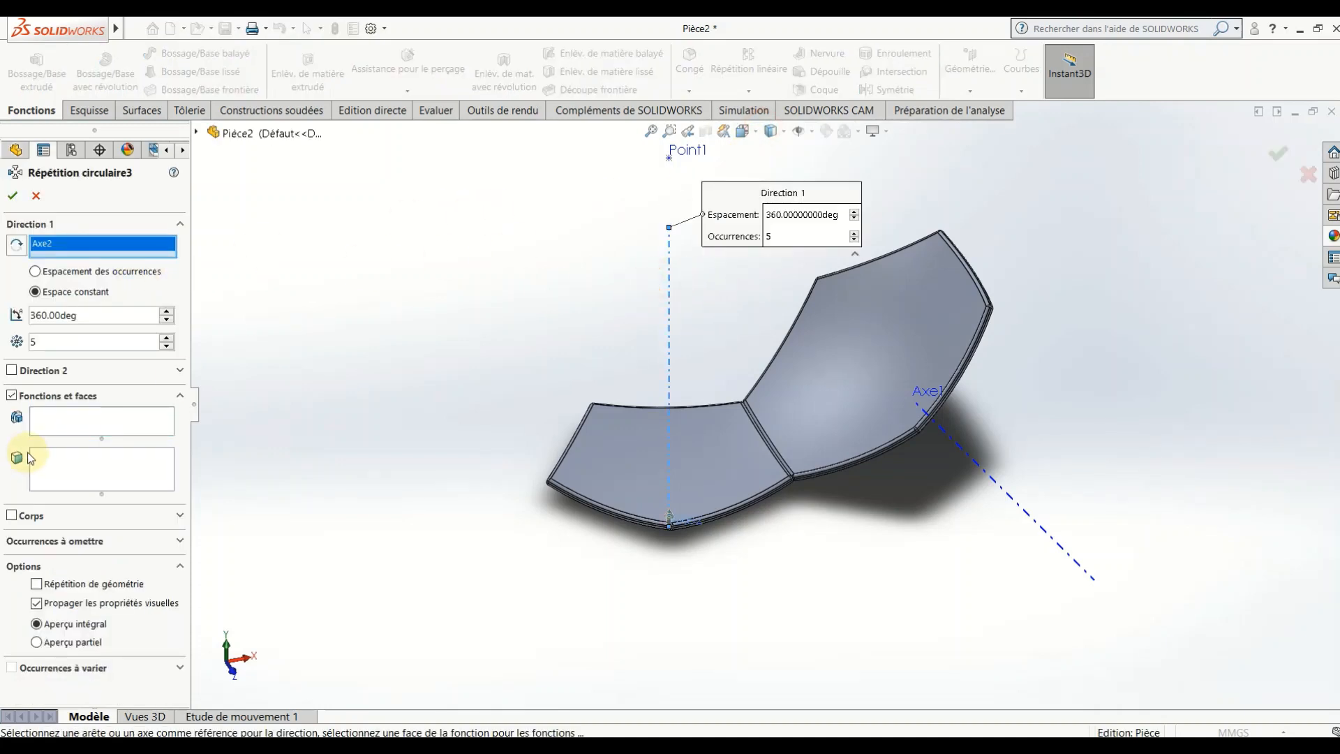
left_click(12, 521)
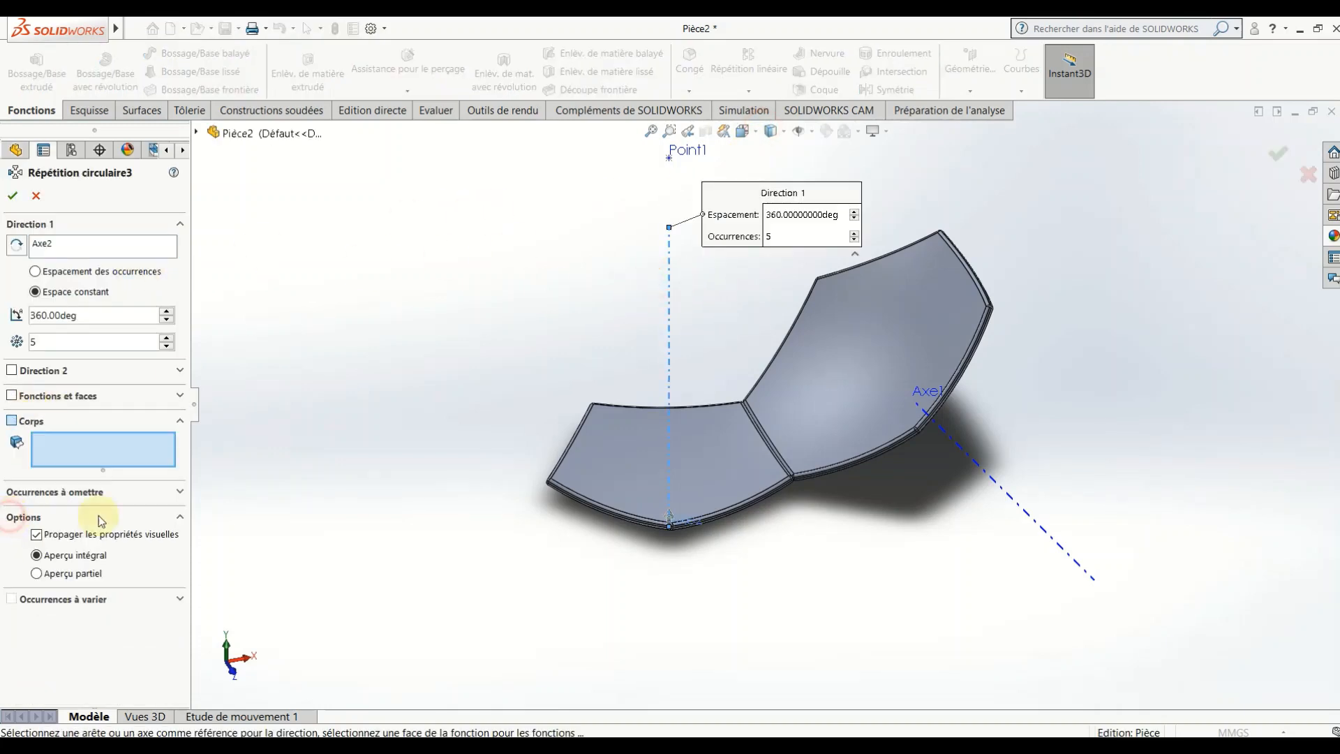
left_click(853, 362)
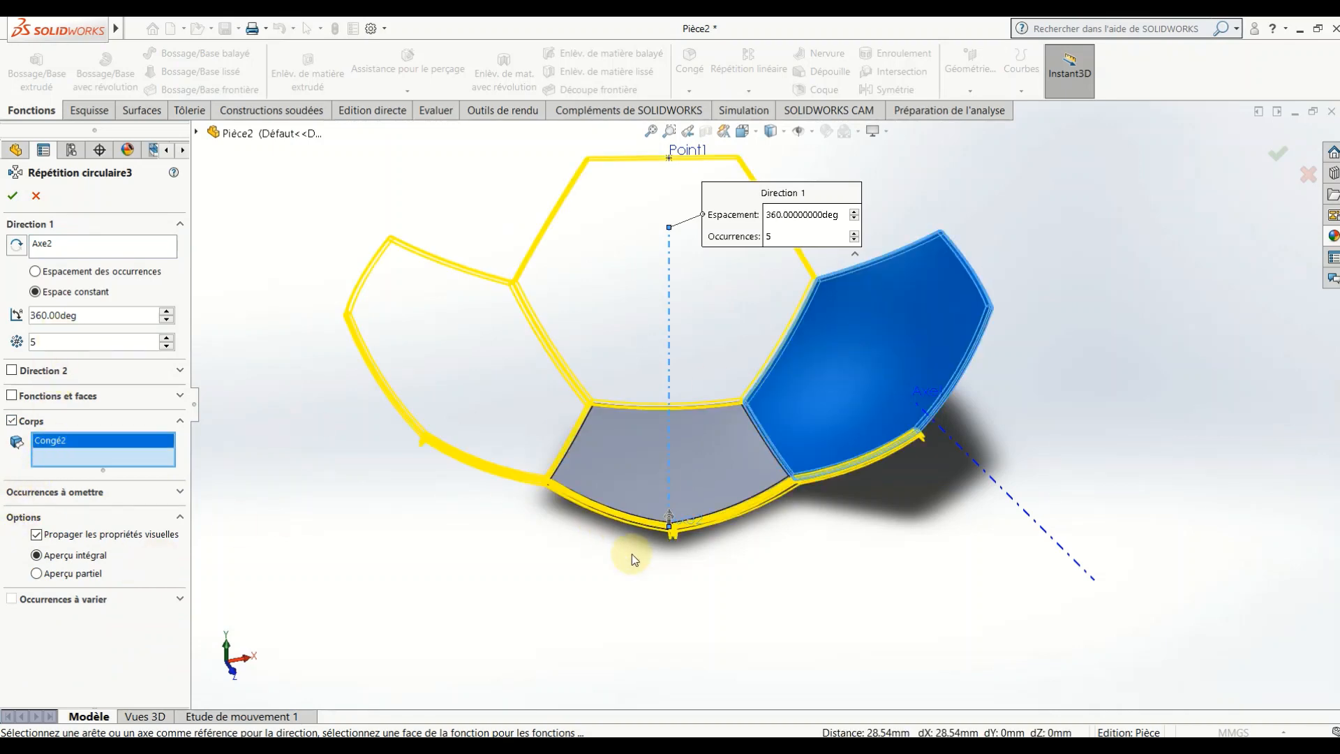
middle_click_drag(631, 554, 631, 440)
middle_click_drag(614, 527, 615, 537)
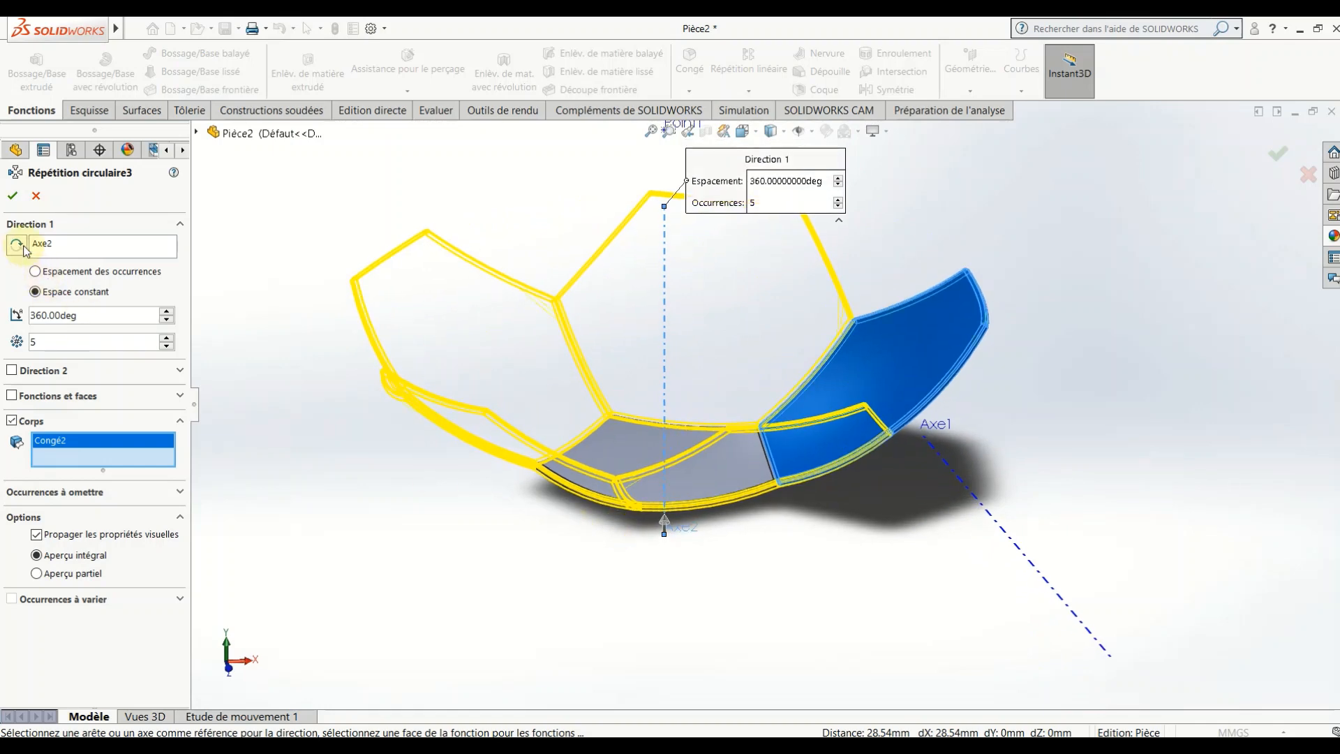
left_click(11, 198)
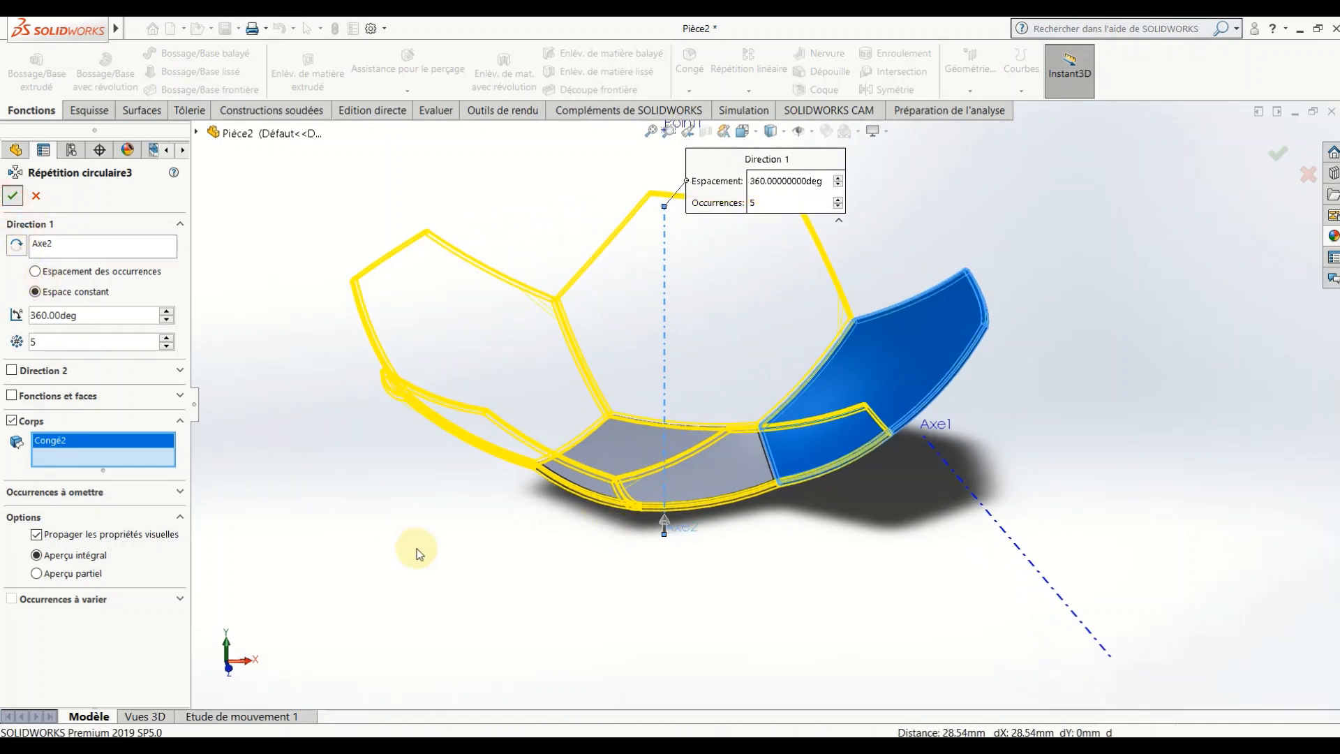
- Copy the central pentagon body and one adjoining hexagon body once, rotating the copies 120 degrees about Axe1
middle_click_drag(488, 530, 573, 543)
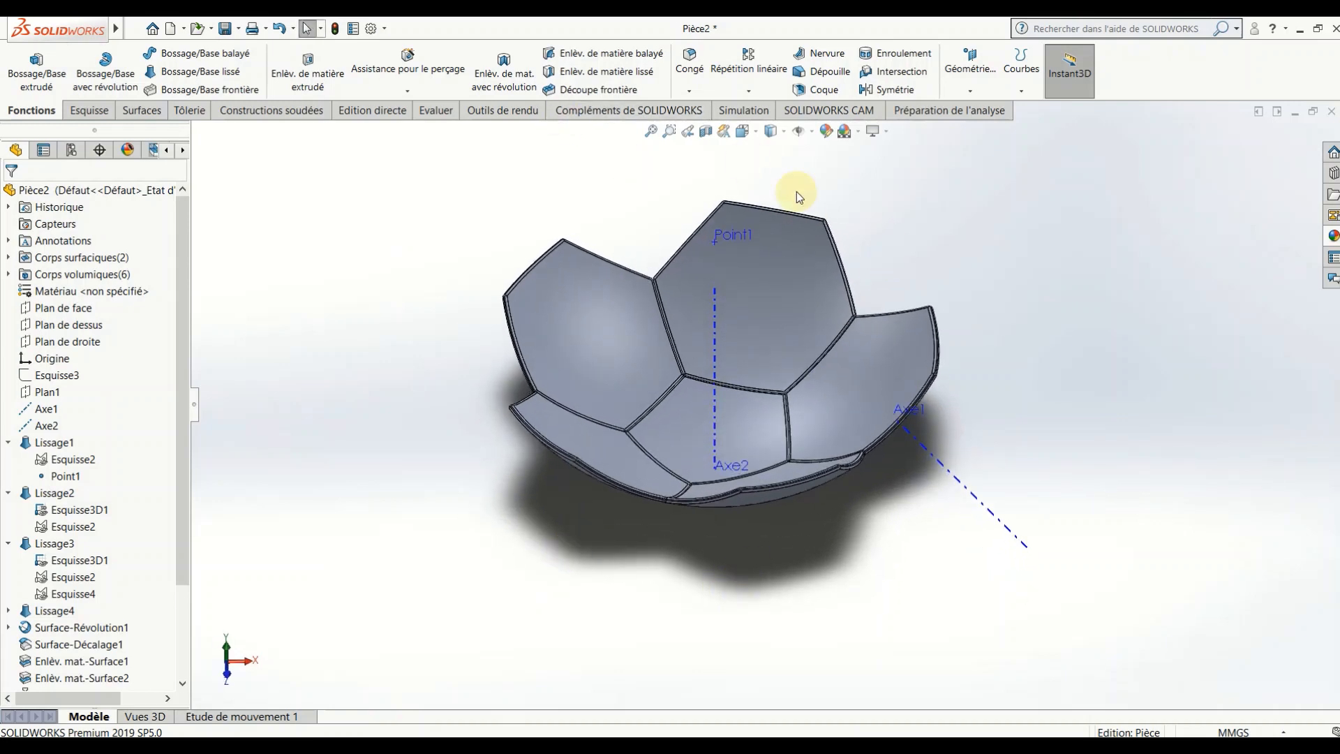
left_click(368, 113)
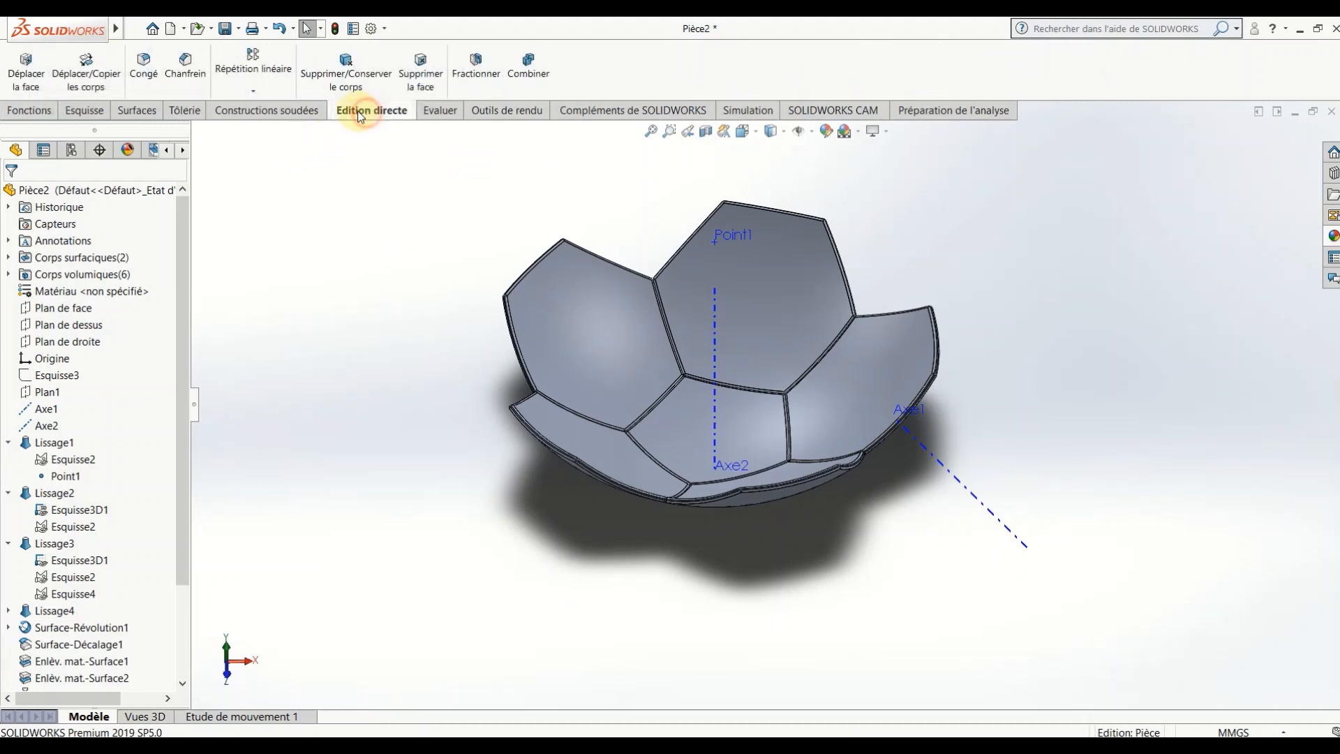
left_click(98, 84)
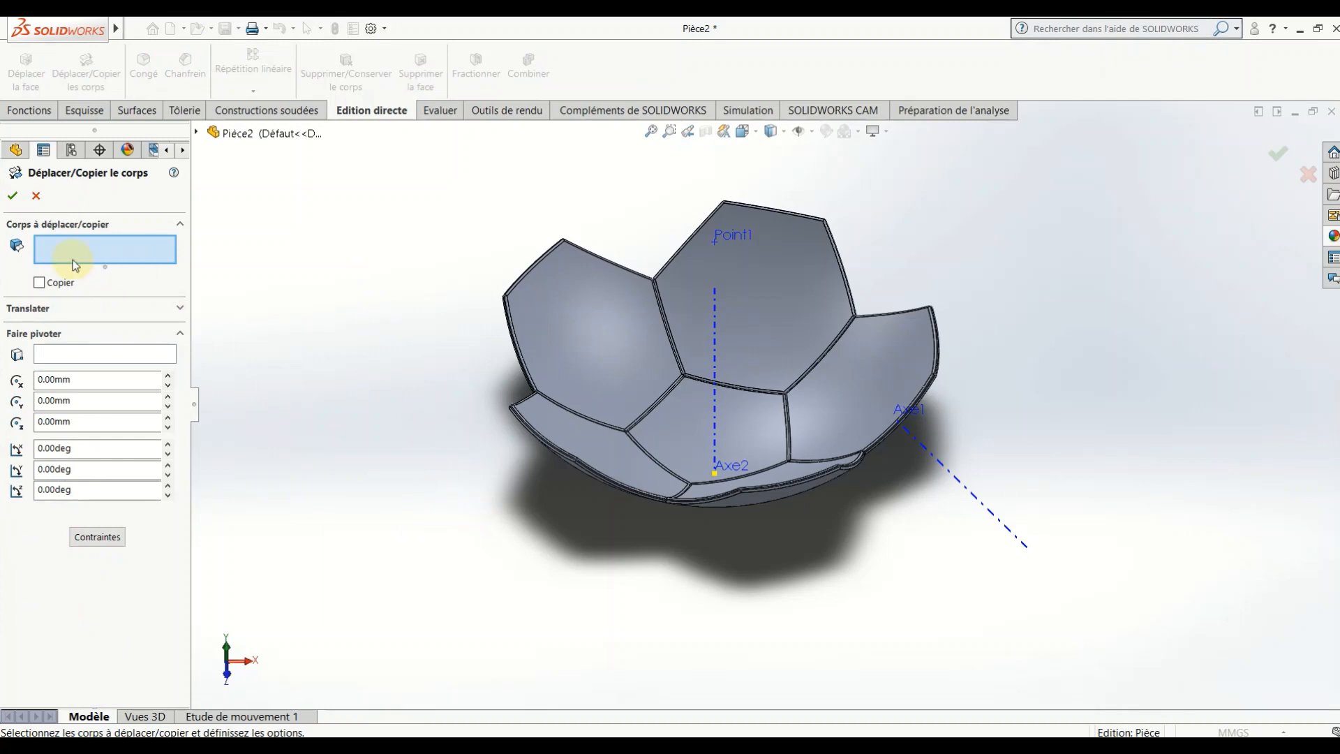
left_click(41, 283)
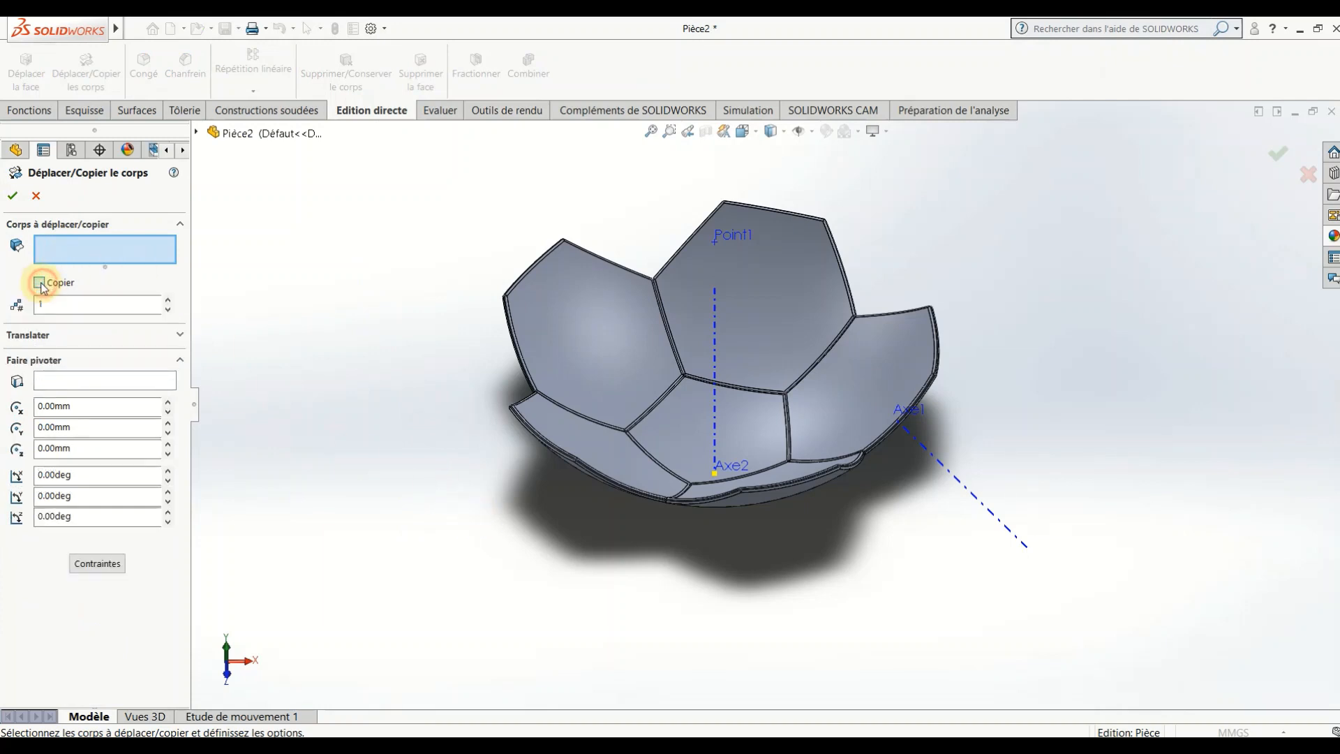
left_click(763, 423)
left_click(773, 338)
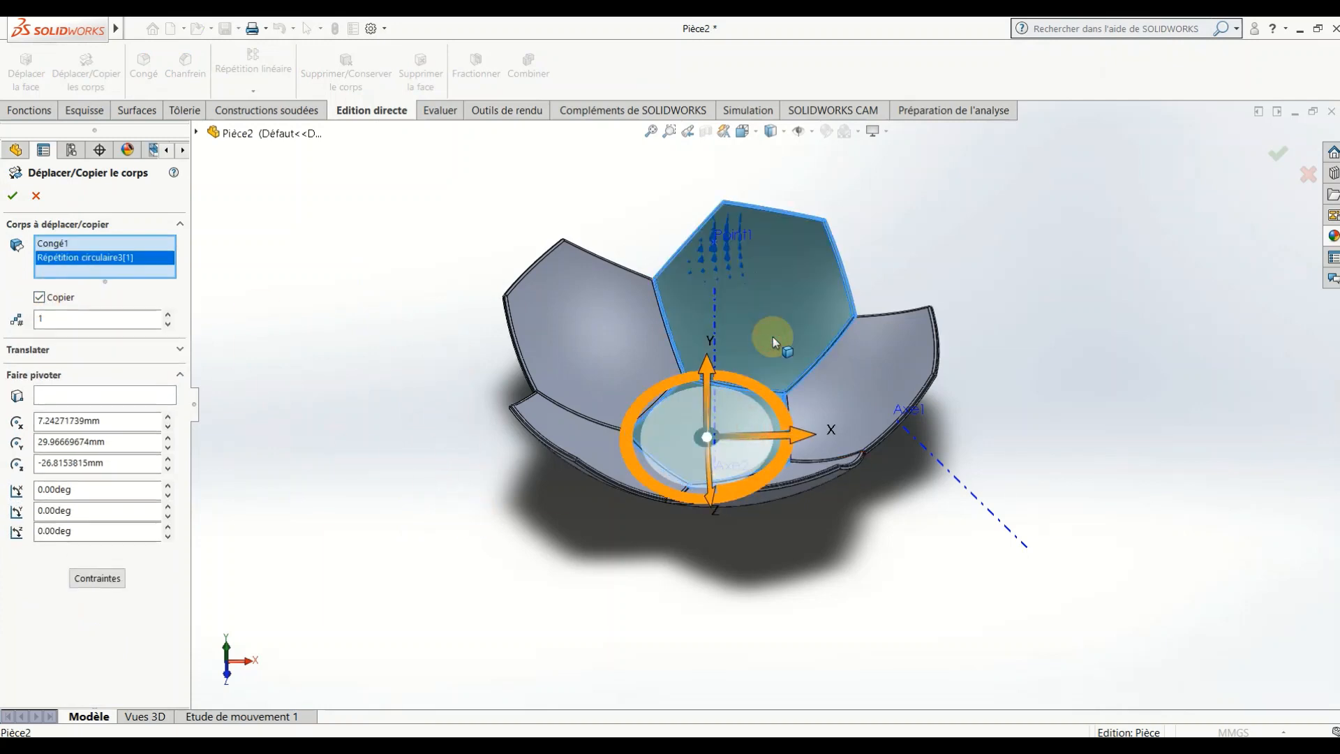
left_click(73, 396)
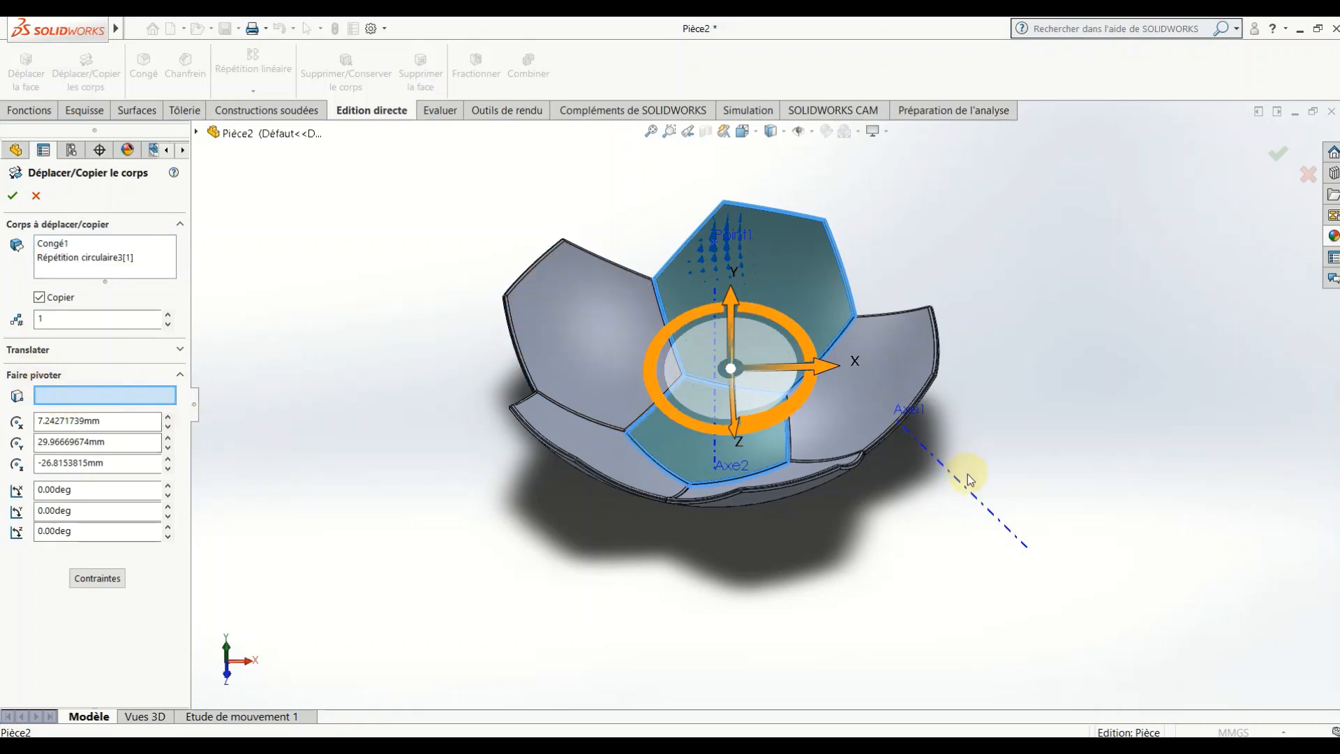
left_click(949, 476)
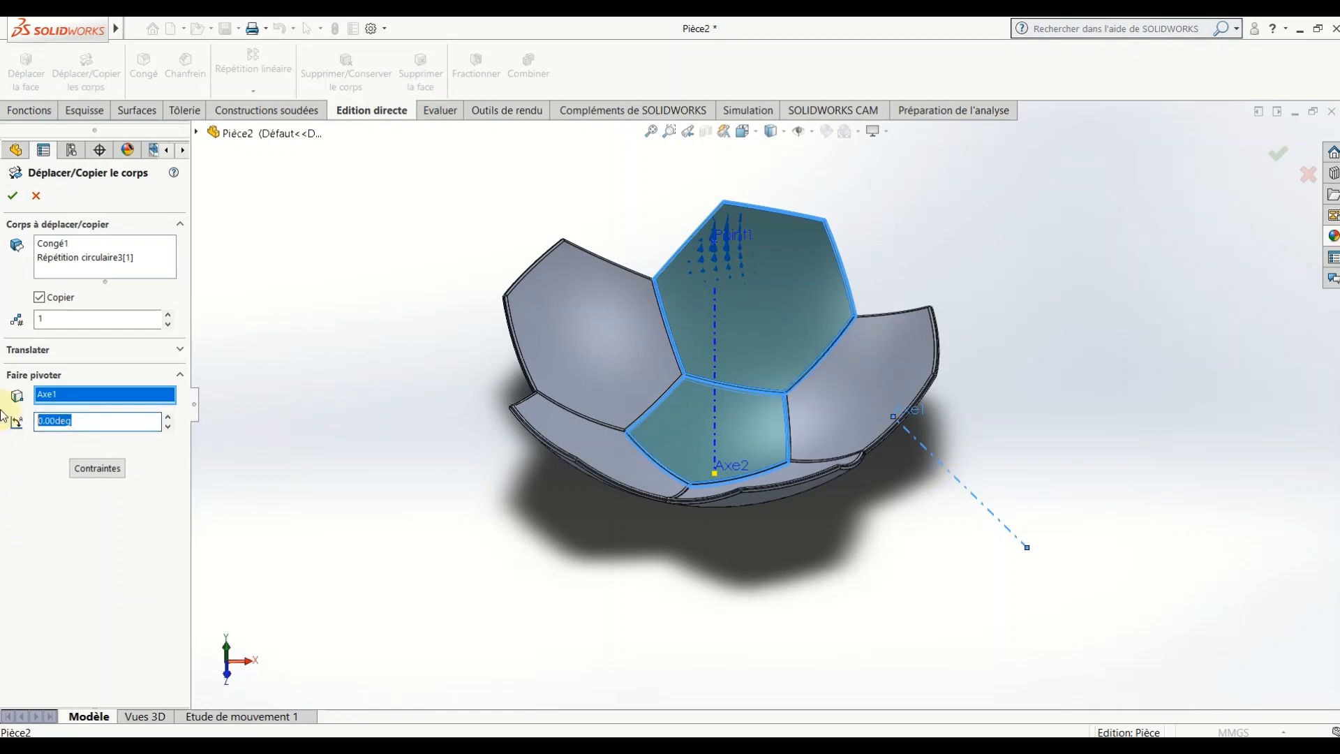
type("120")
key("Return")
scroll(540, 459, "up", 2)
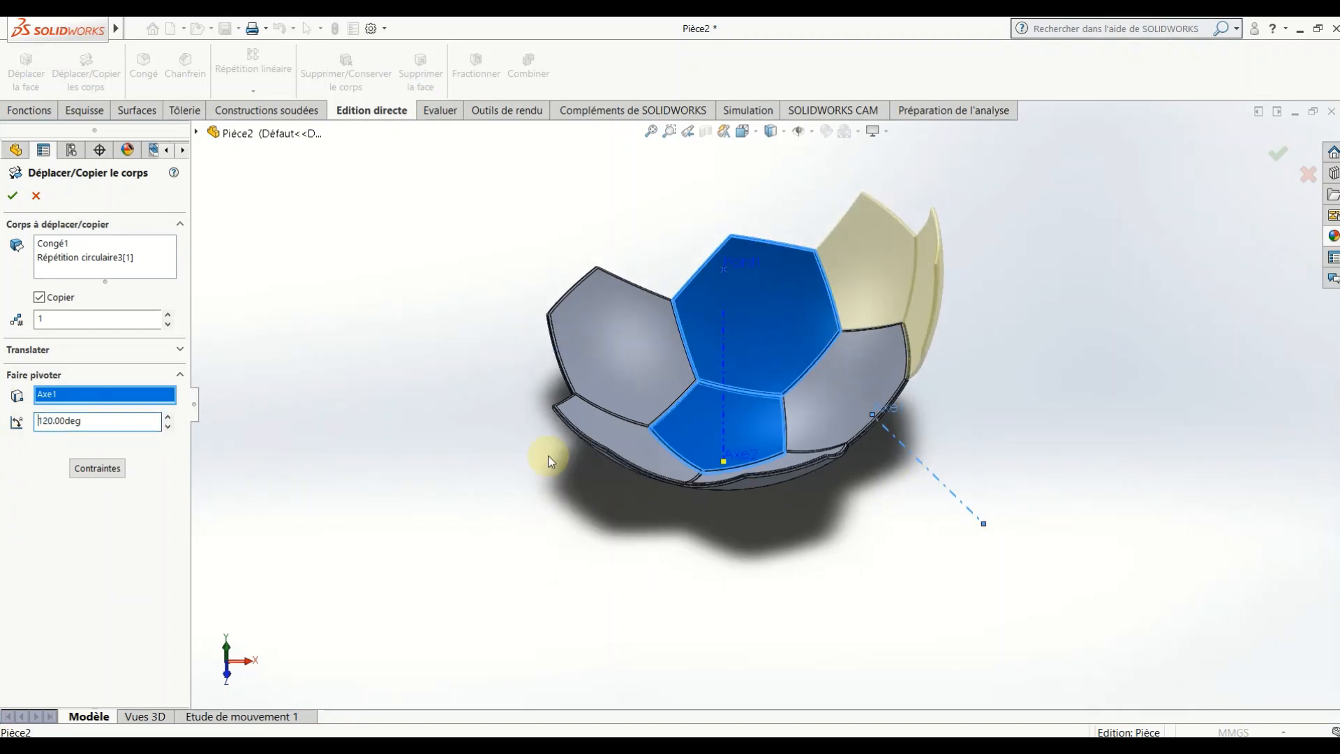
middle_click_drag(551, 461, 607, 391)
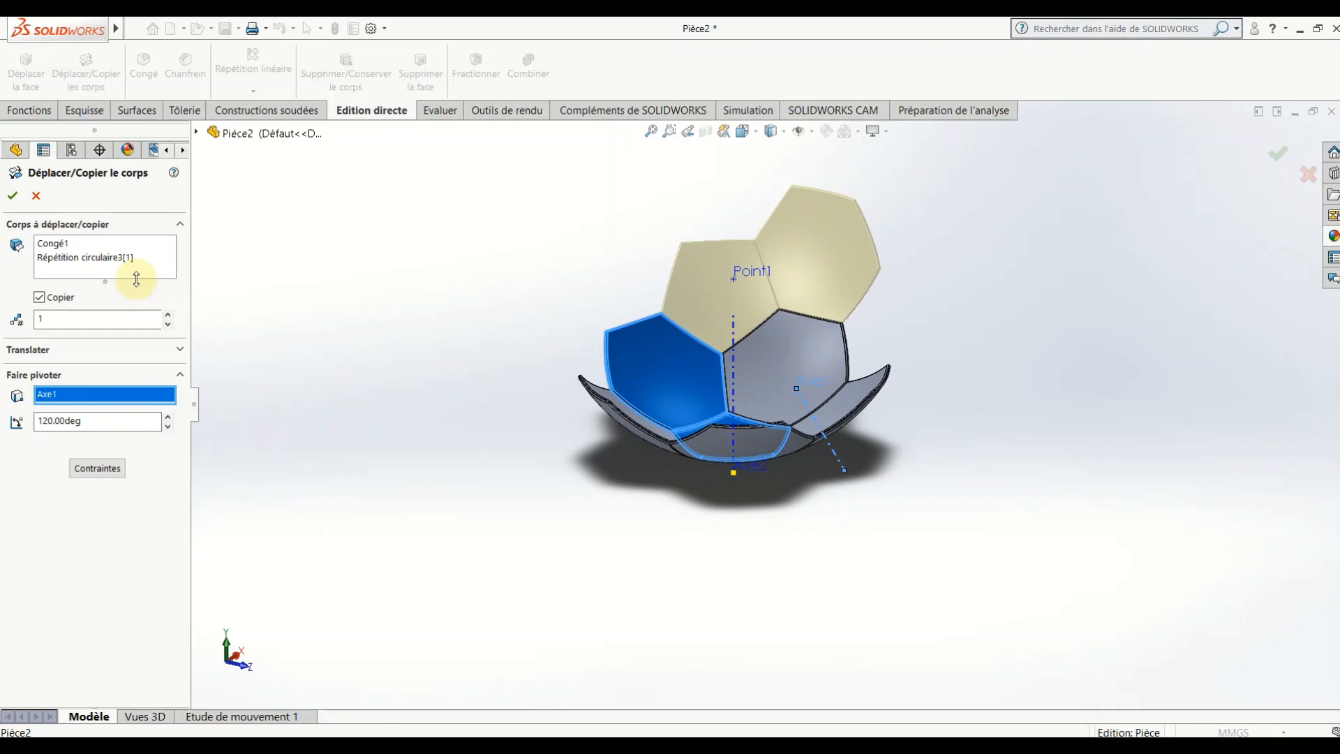
left_click(12, 197)
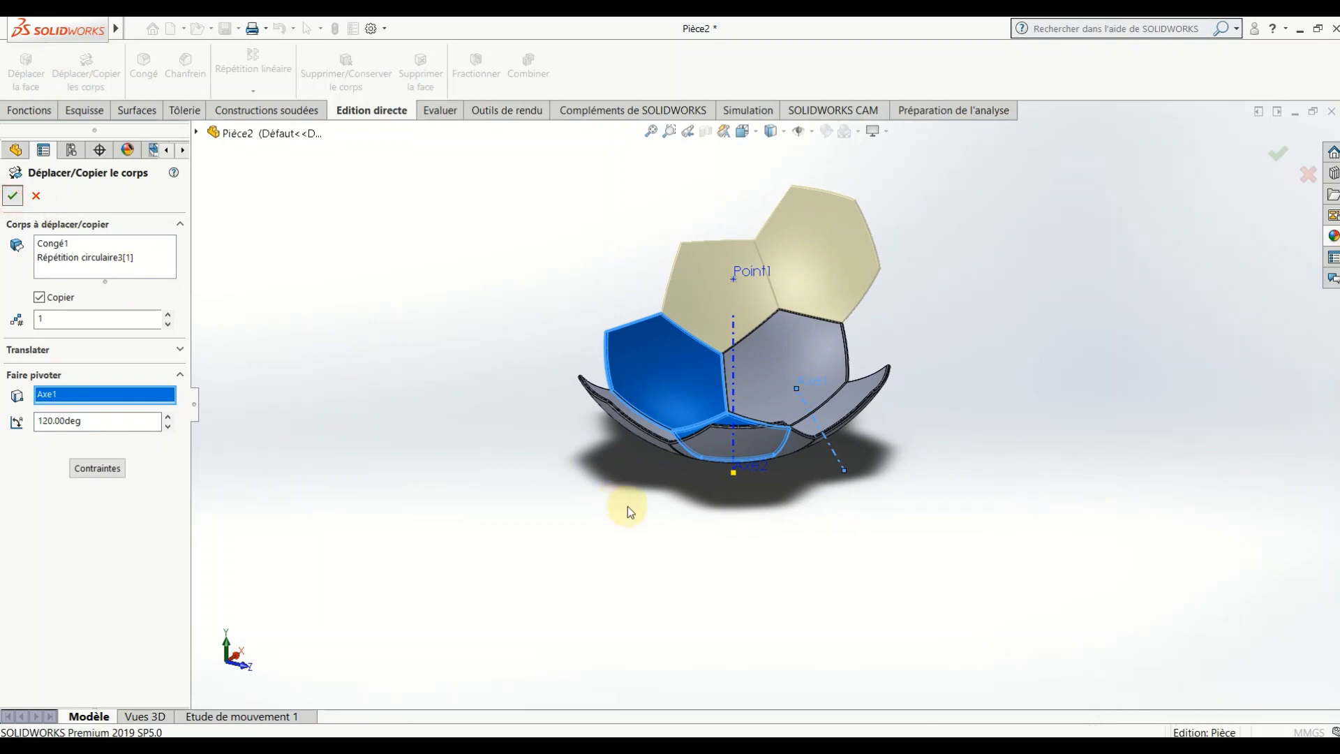
- Circular-pattern the copied pentagon and hexagon bodies about Axe2, with 5 equally spaced occurrences over 360 degrees
left_click(42, 110)
left_click(749, 91)
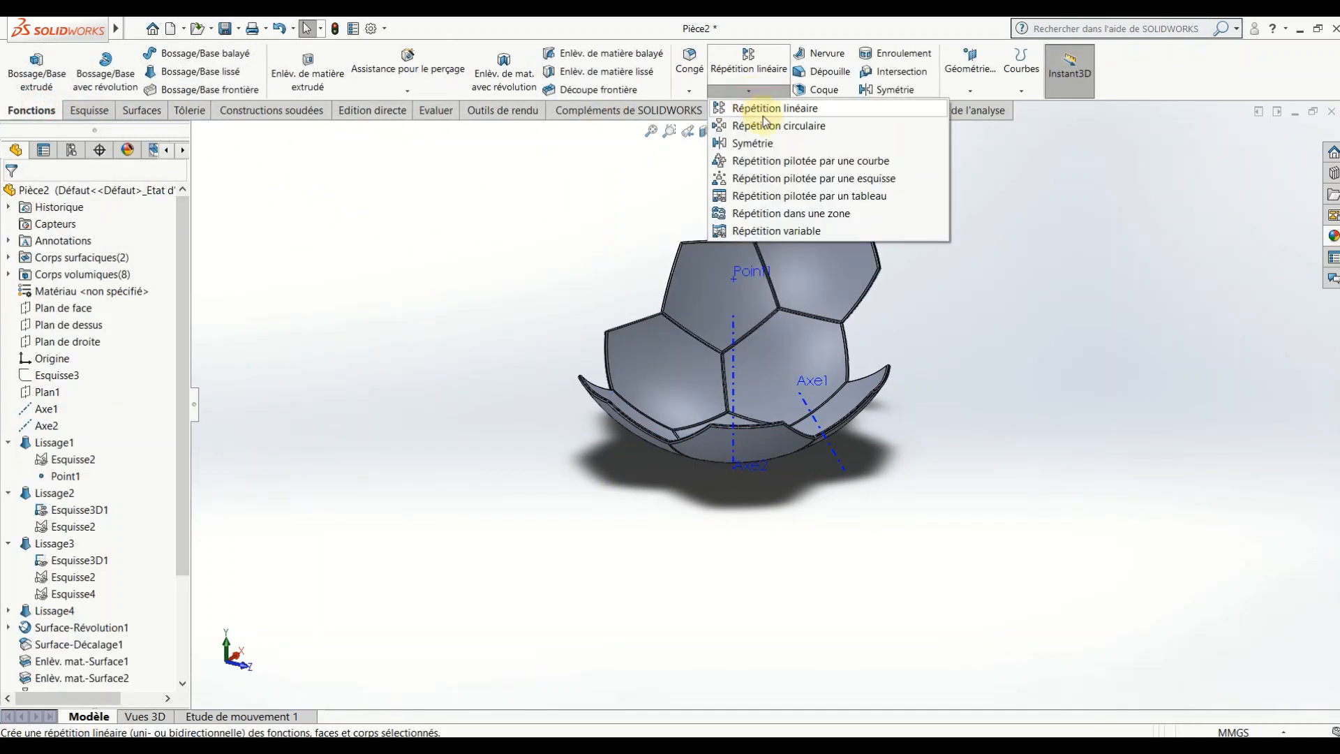
left_click(774, 126)
left_click(151, 245)
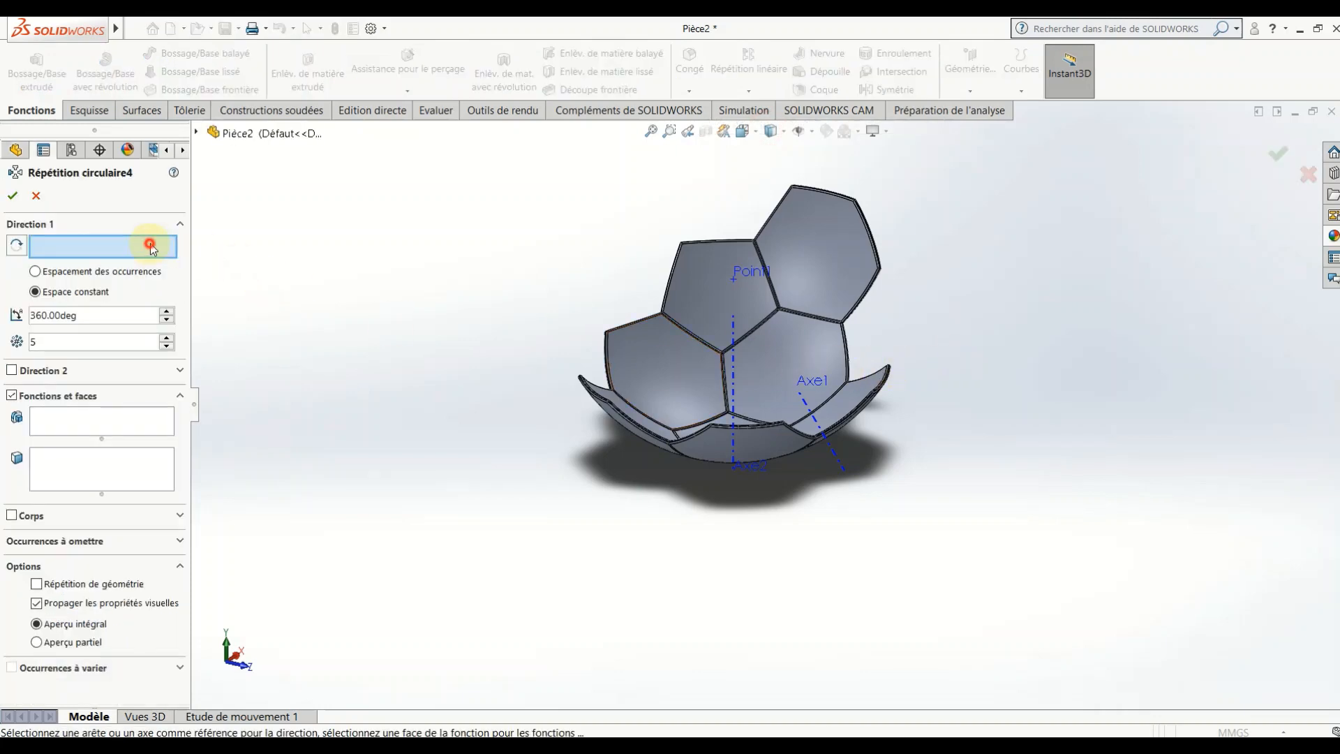
left_click(733, 365)
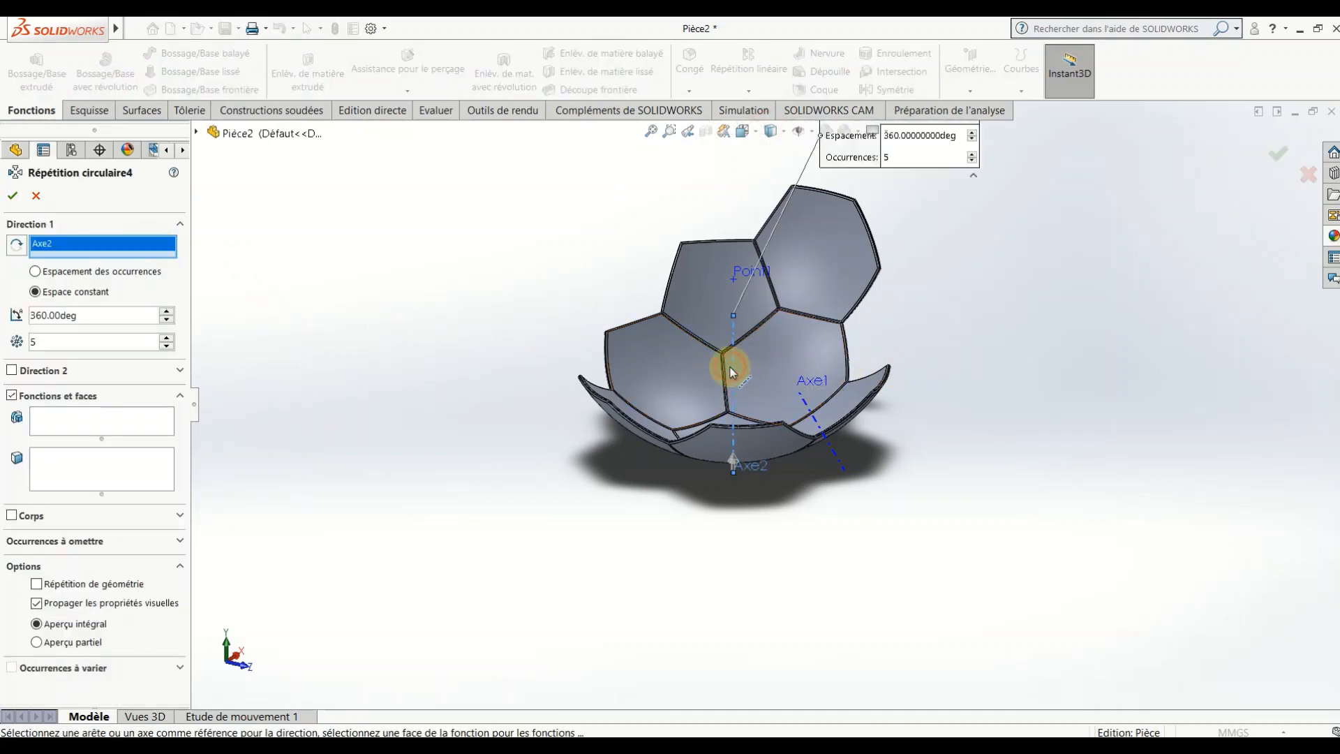
left_click(13, 516)
left_click(721, 263)
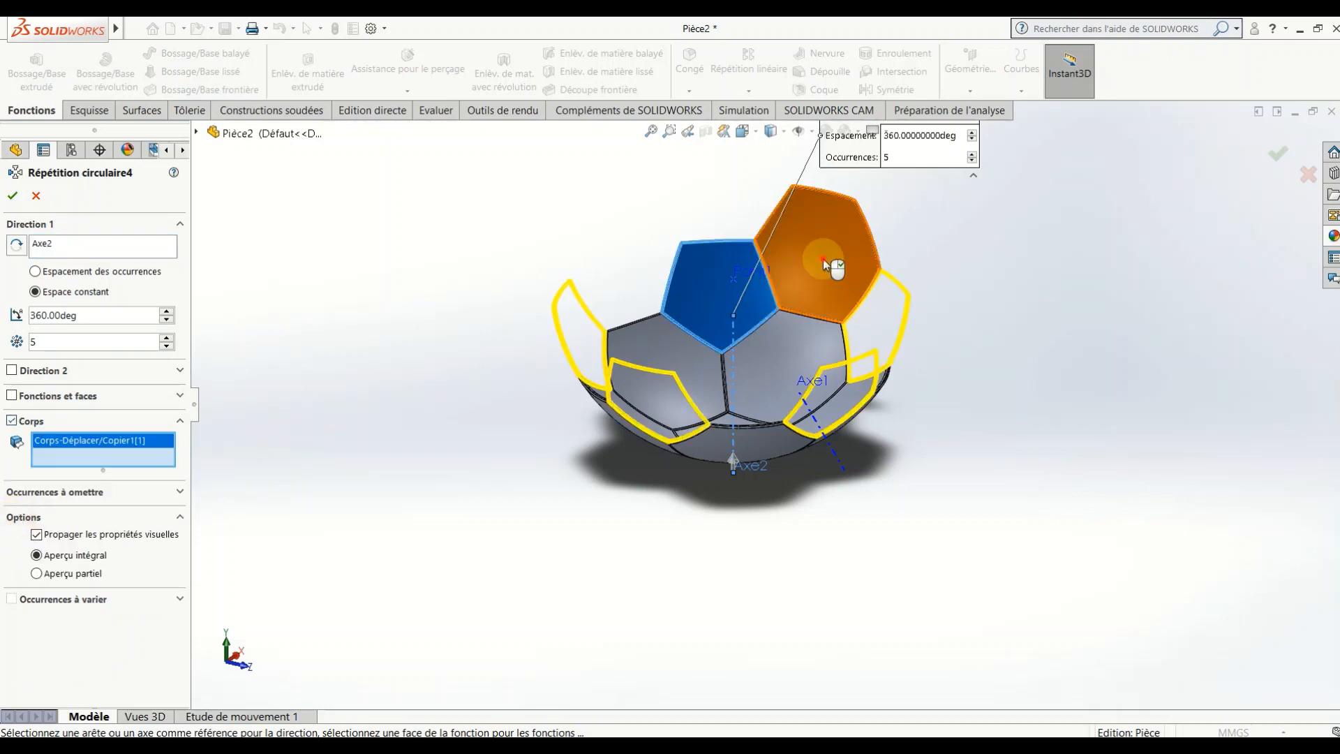
left_click(823, 266)
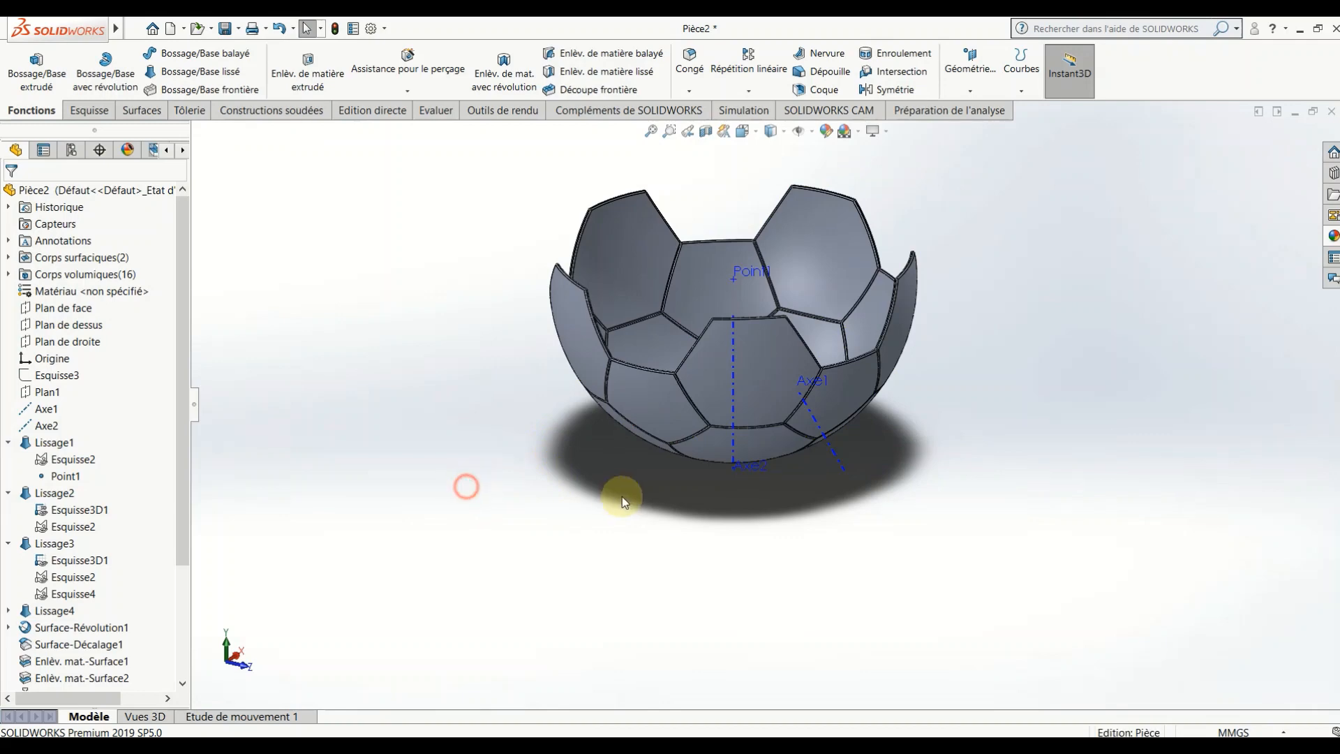
- Create a reference plane parallel to Plan de dessus and passing through Point1 of the 3D sketch
middle_click_drag(622, 497, 561, 519)
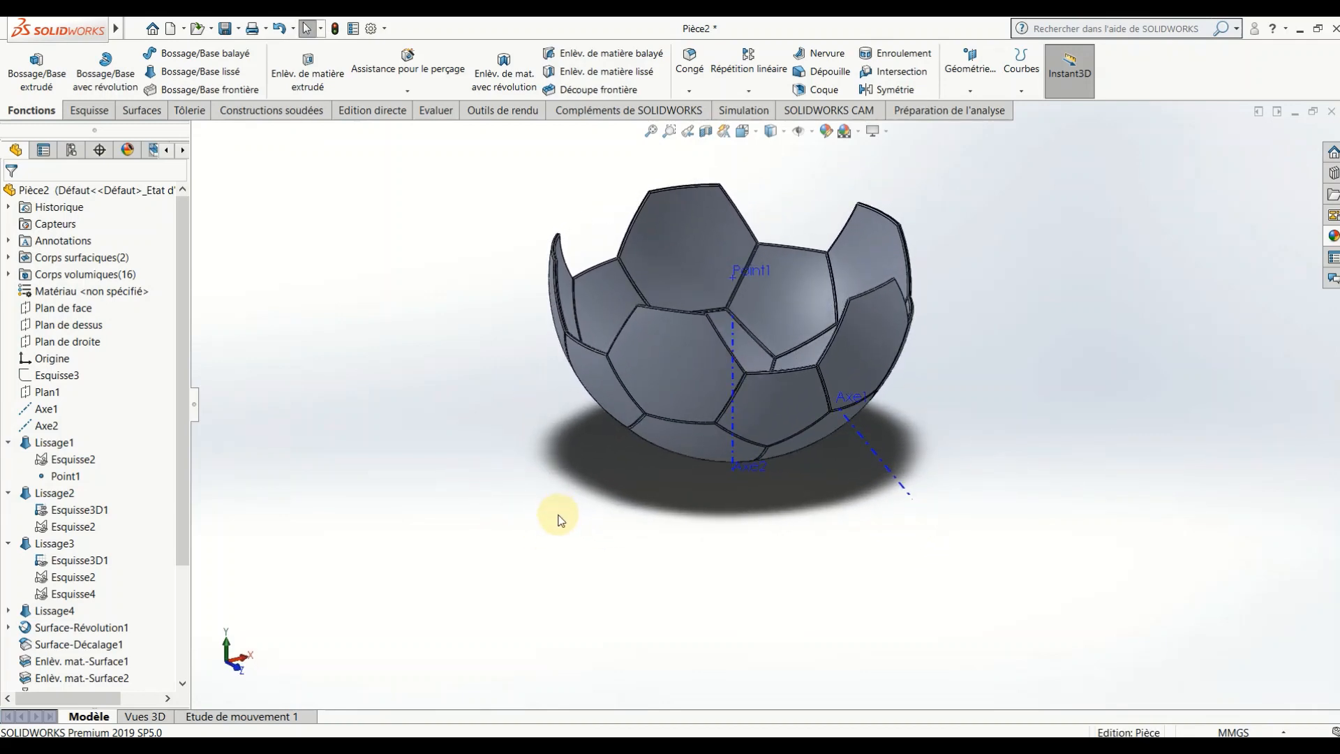
left_click(9, 443)
left_click(8, 460)
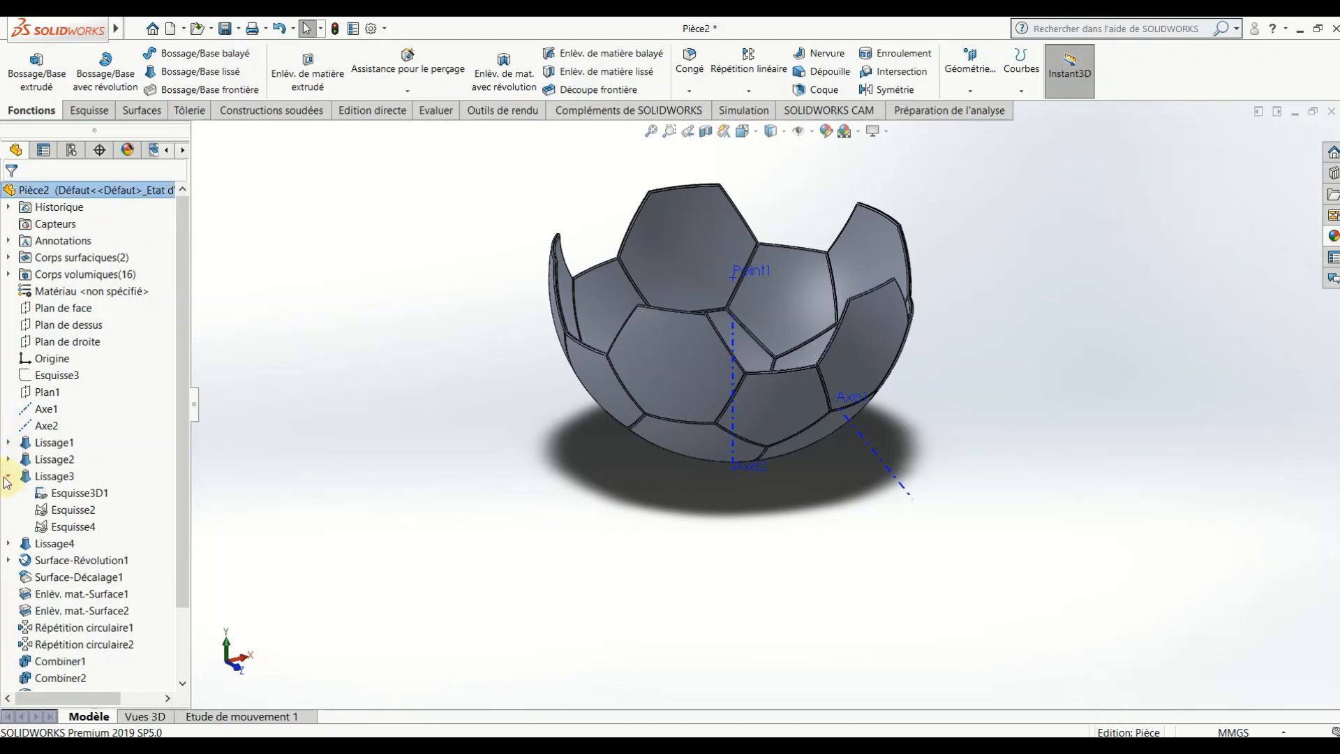
left_click(8, 477)
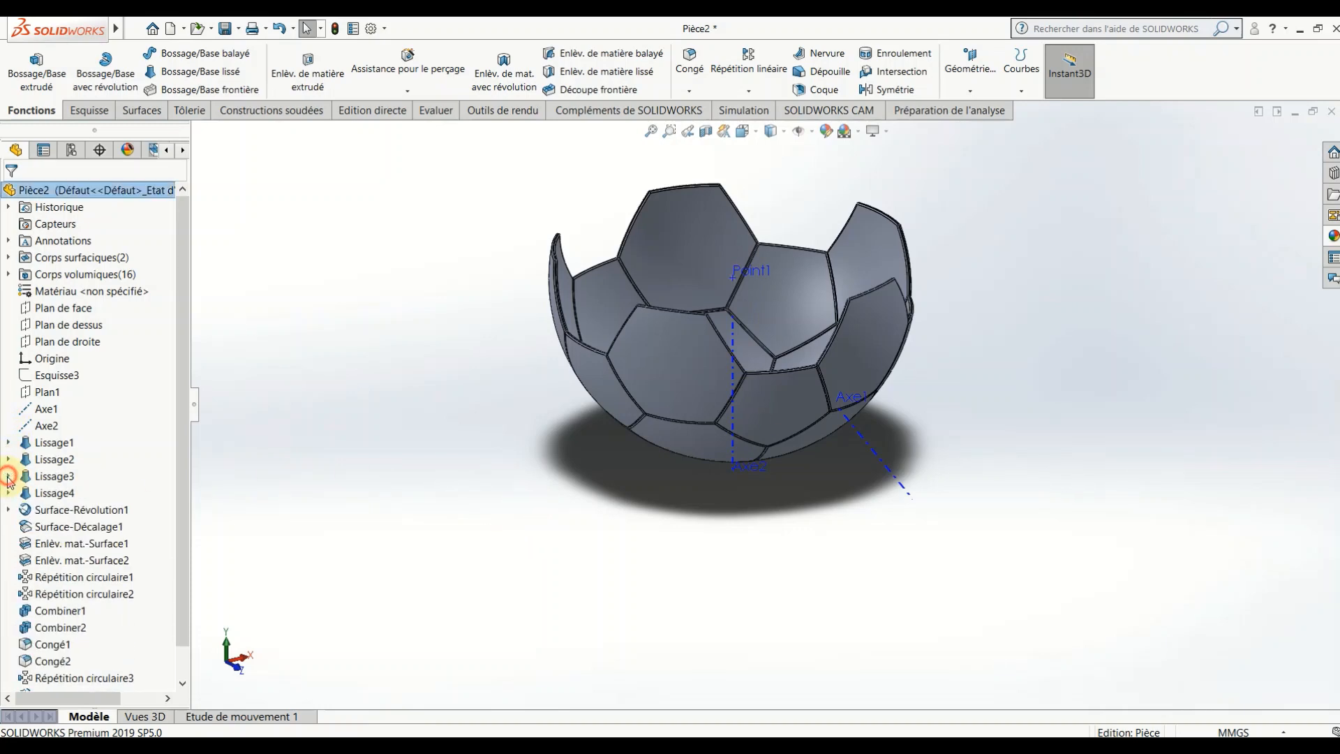
left_click(89, 326)
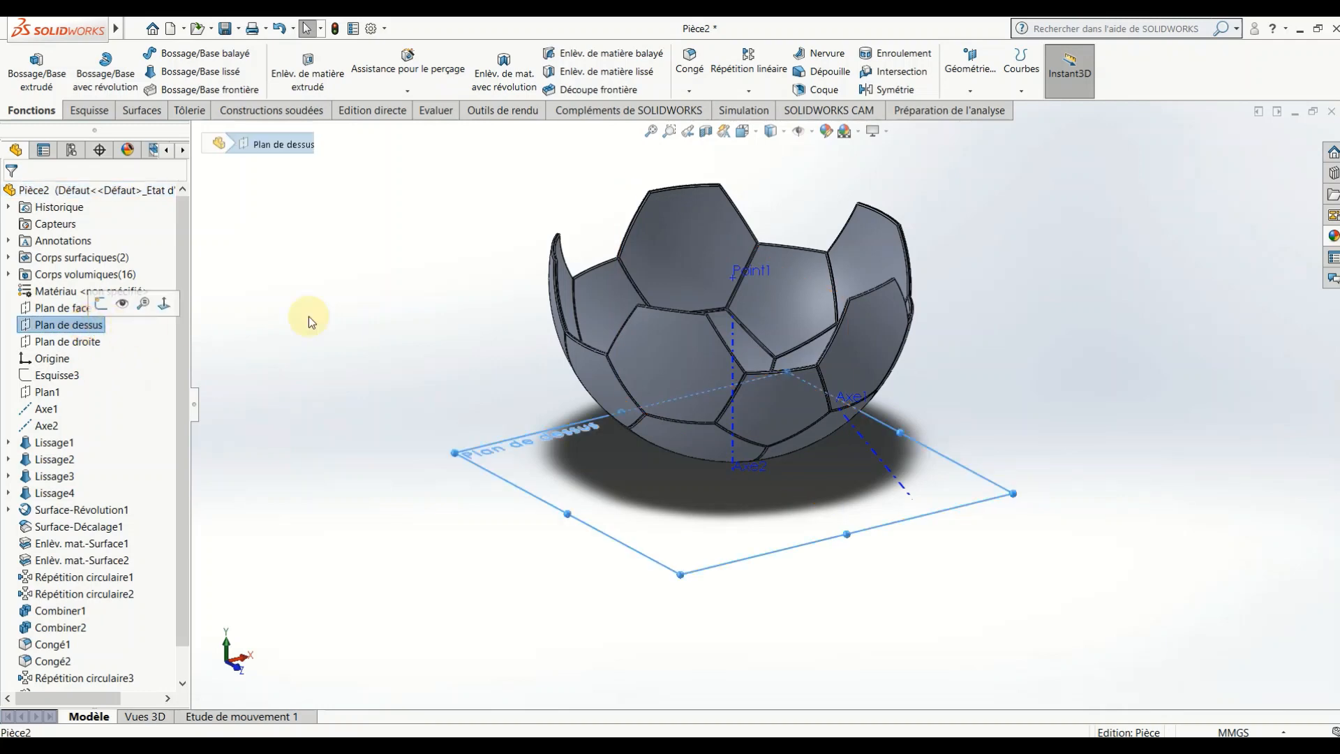
left_click(971, 91)
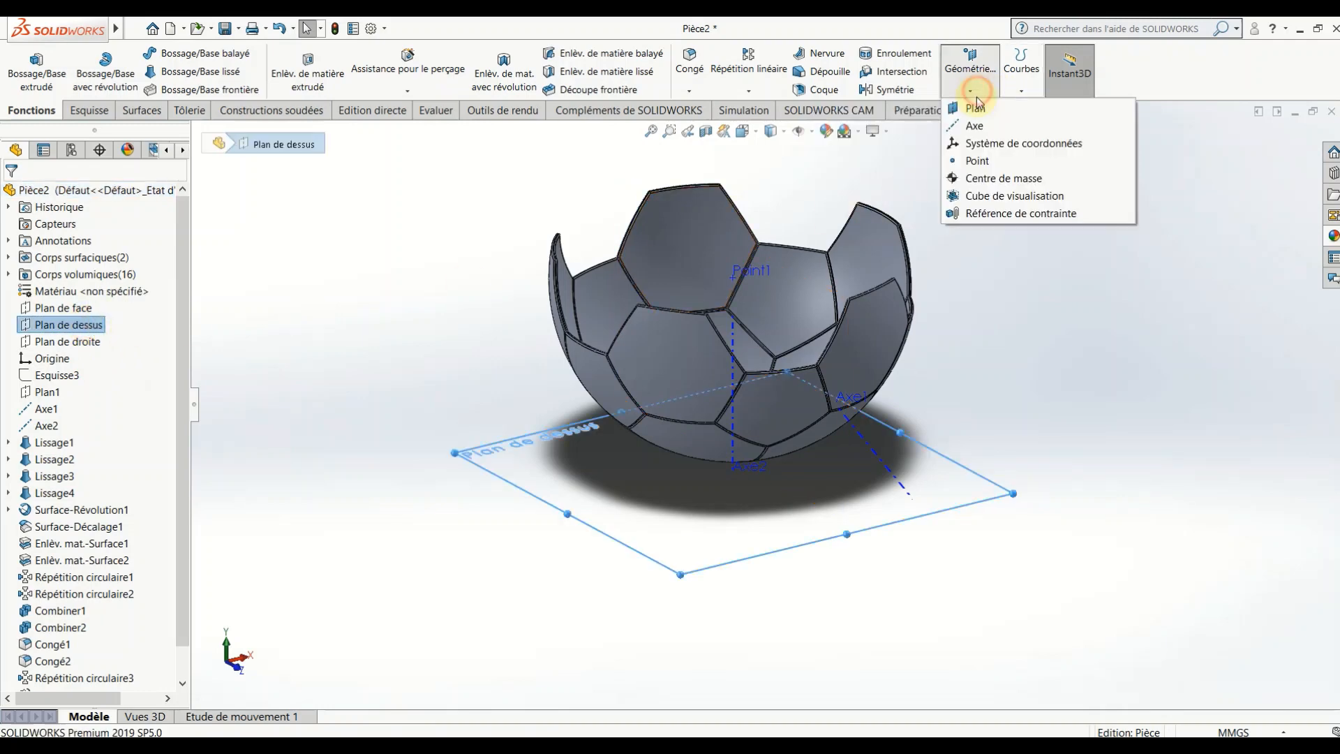
left_click(980, 103)
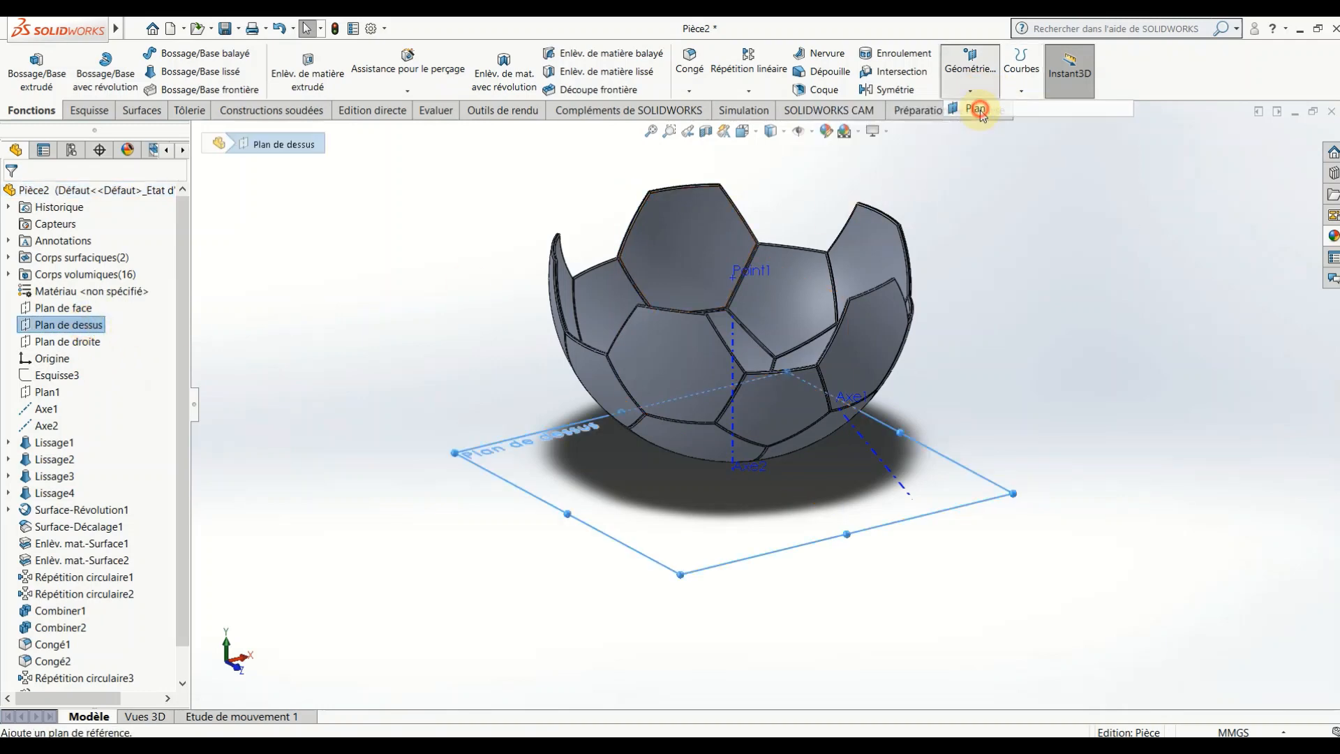
left_click(733, 279)
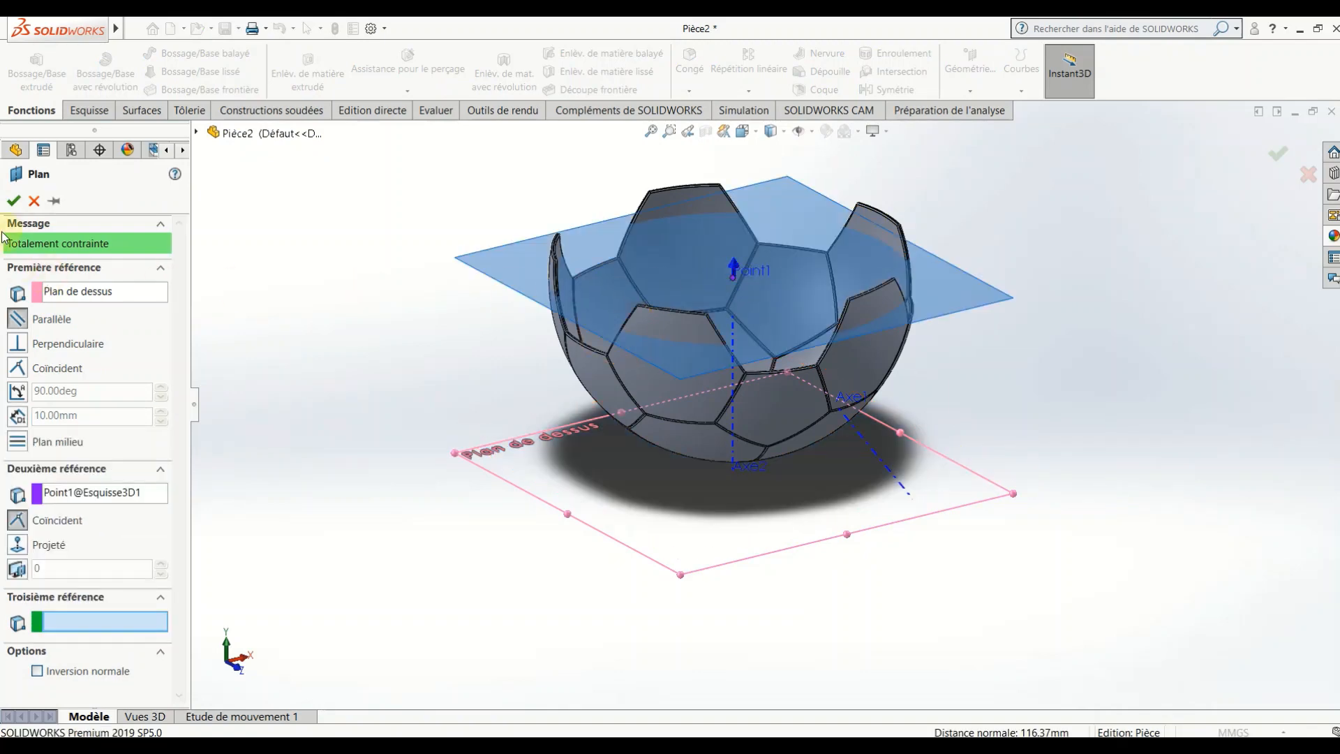
left_click(13, 200)
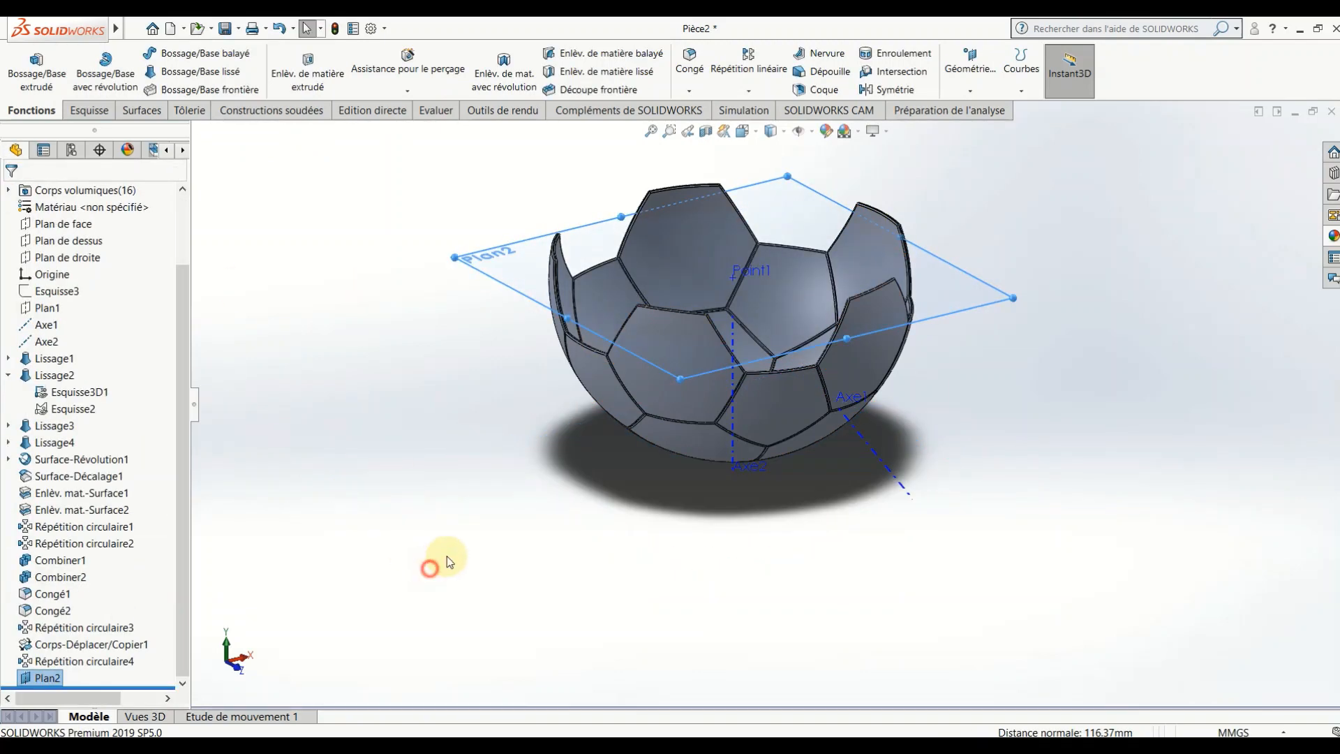
- Start a body mirror about Plan2 and select the lowest pentagon with its five surrounding hexagon bodies
mouse_move(523, 513)
middle_mouse_down()
mouse_move(578, 440)
mouse_move(535, 492)
middle_mouse_up()
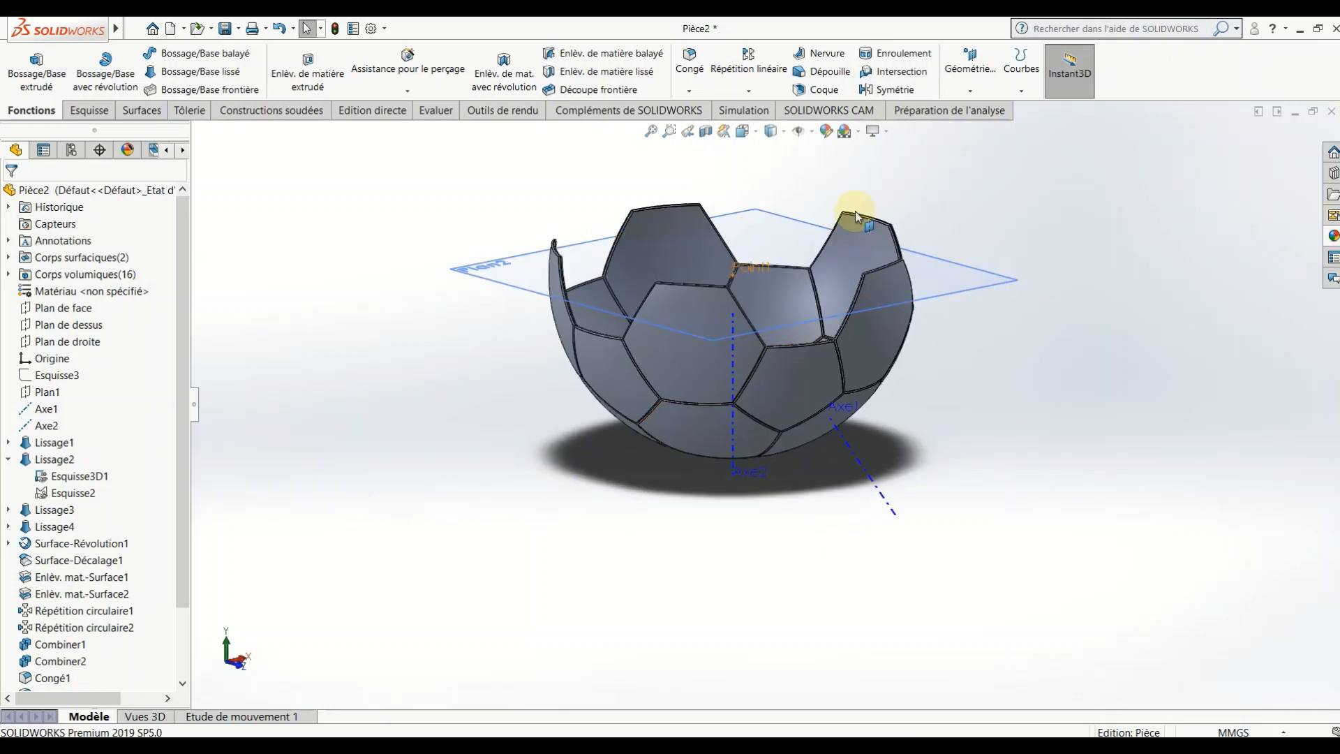
left_click(887, 89)
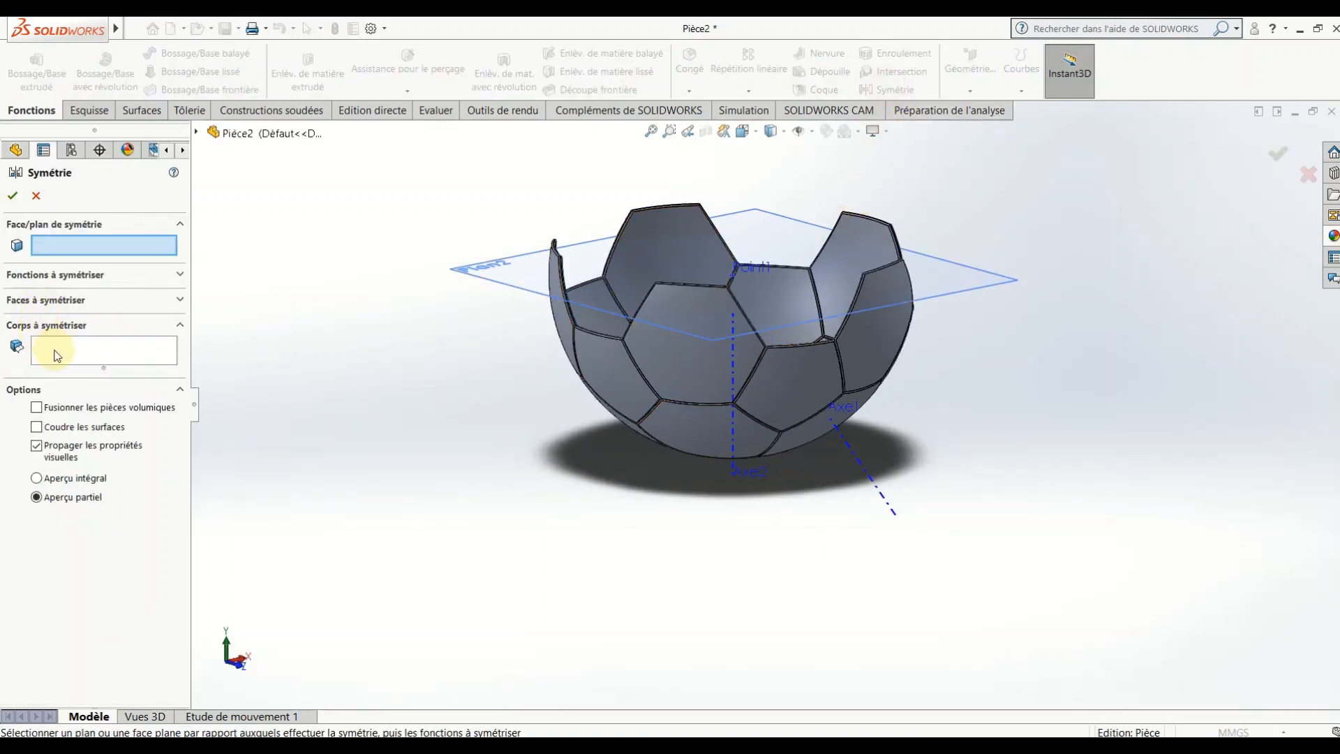
left_click(516, 284)
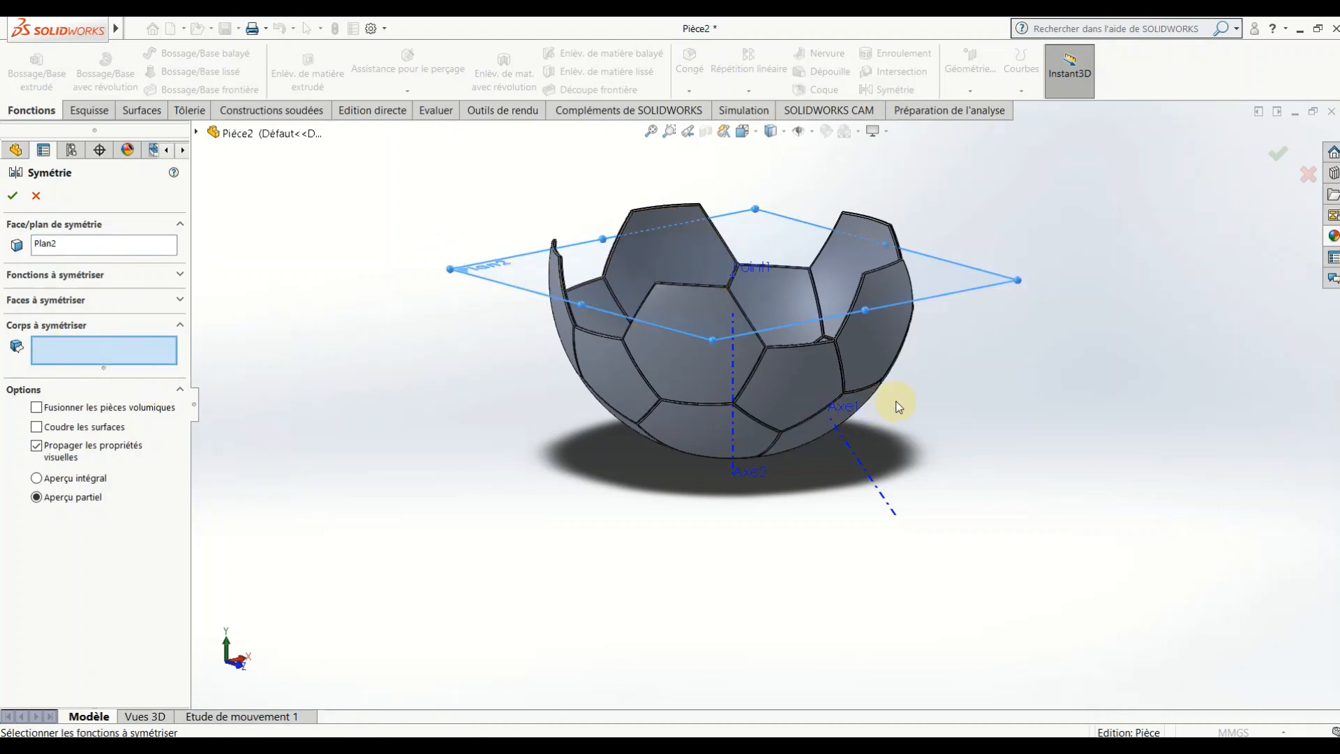
middle_click_drag(899, 407, 958, 340)
left_click_drag(557, 456, 492, 472)
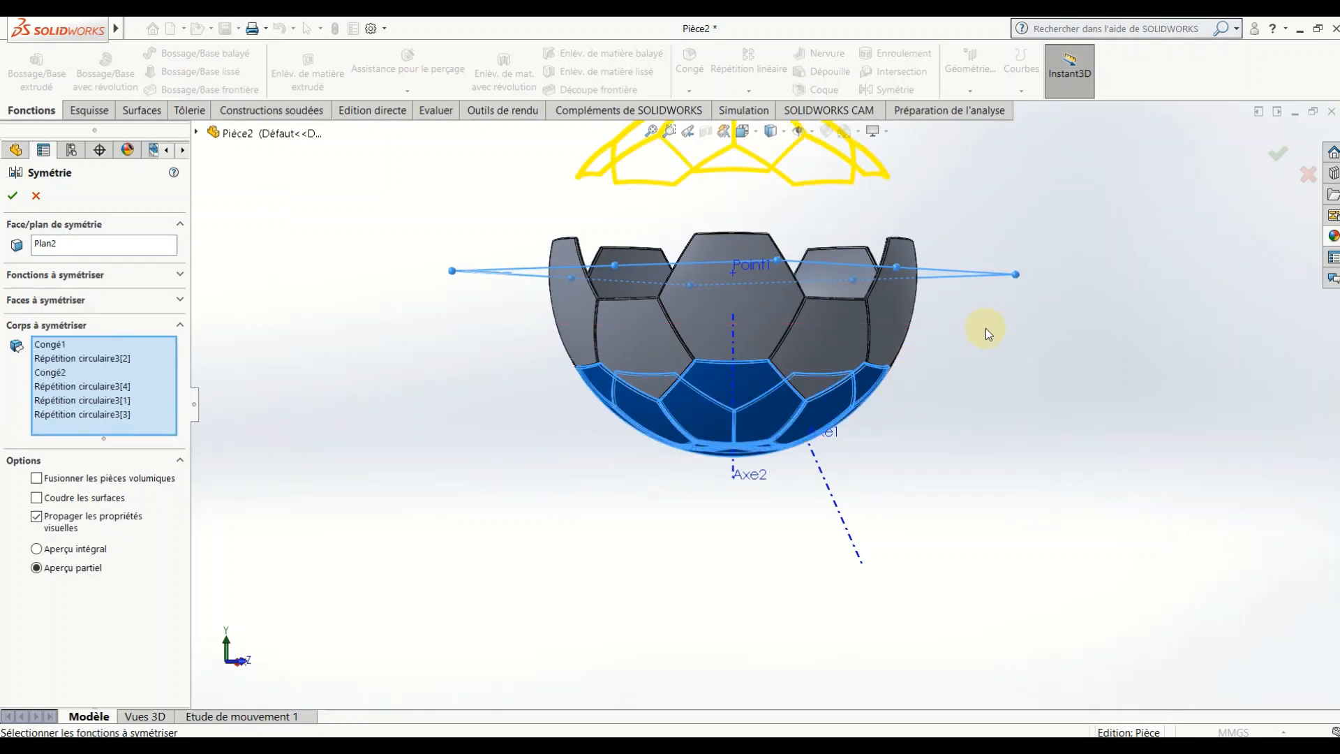
- Add the ten remaining pentagon and hexagon bodies to the selection and mirror them all without merging solids
left_click_drag(990, 302, 592, 354)
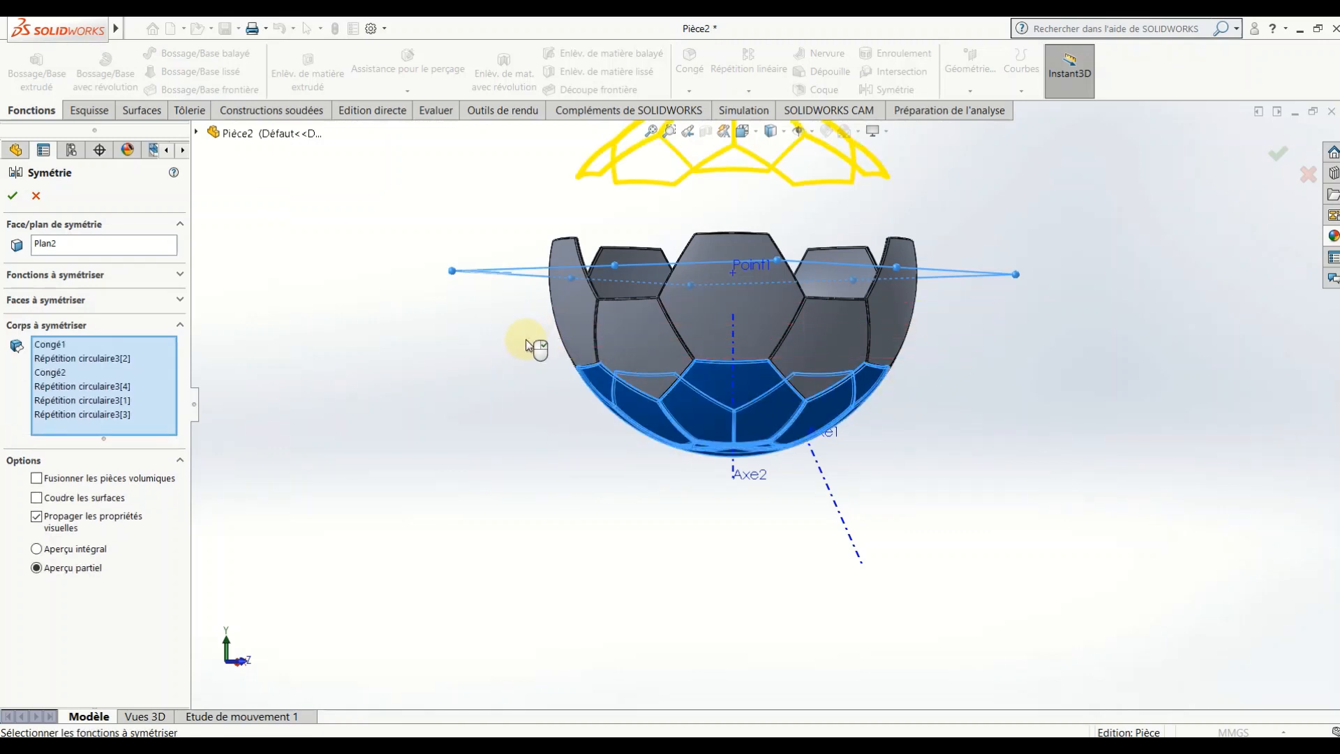
left_click_drag(535, 323, 531, 321)
middle_click_drag(517, 366, 602, 366)
left_click(650, 349)
left_click(654, 352)
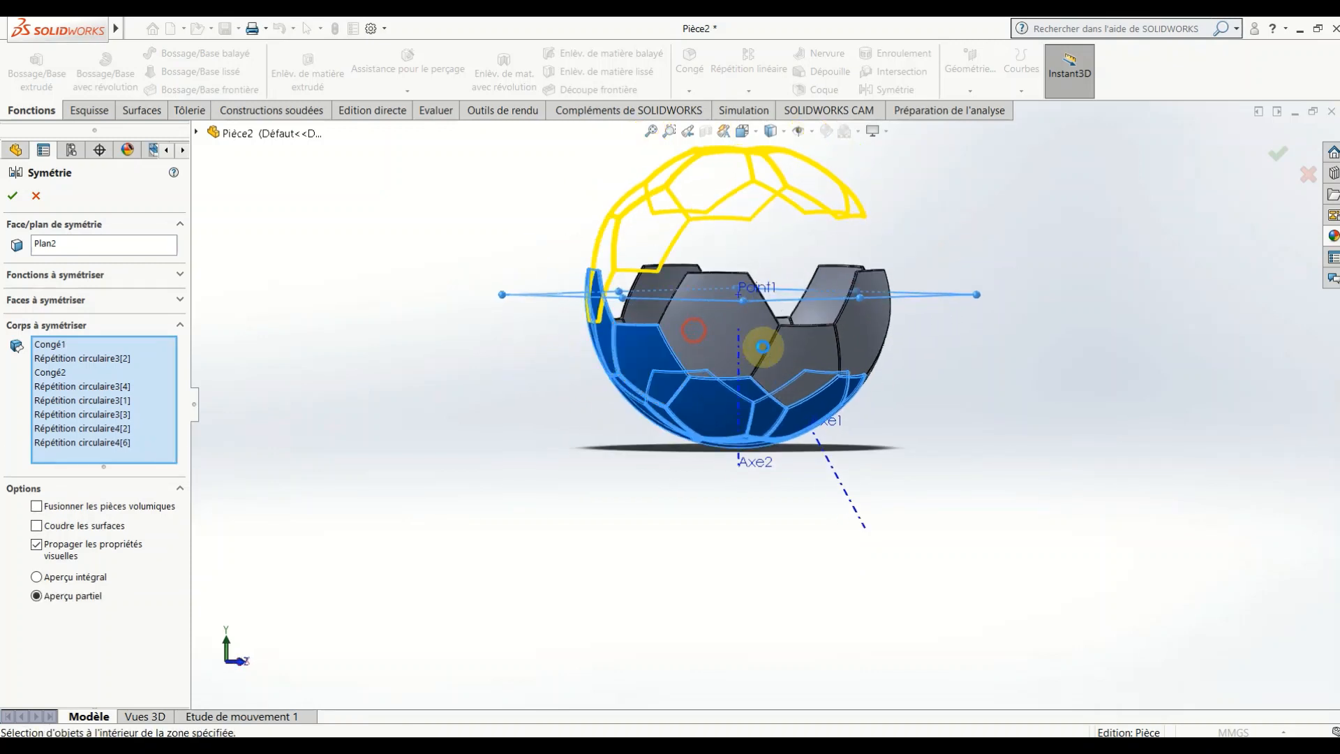
left_click(740, 335)
left_click(796, 367)
left_click(872, 353)
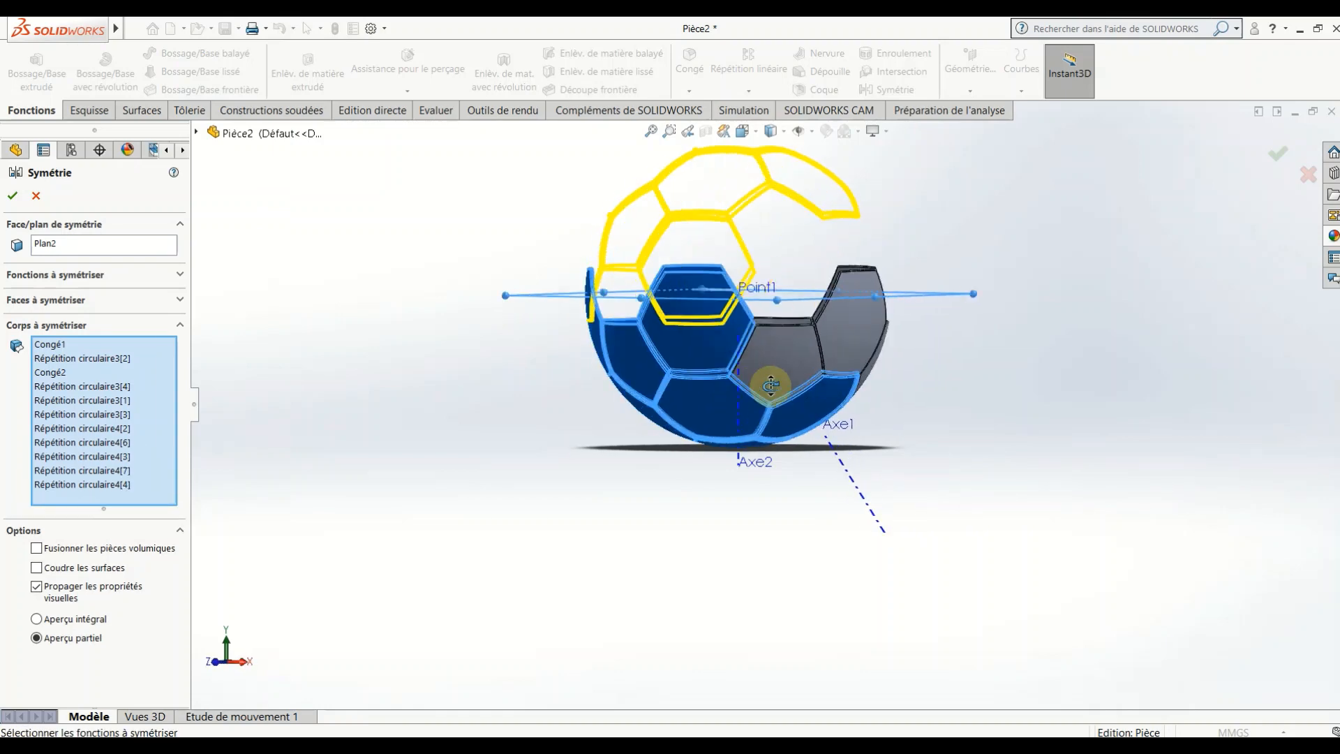
left_click(871, 351)
left_click(883, 373)
middle_click_drag(885, 379, 932, 513)
left_click(753, 379)
left_click(824, 350)
left_click(815, 409)
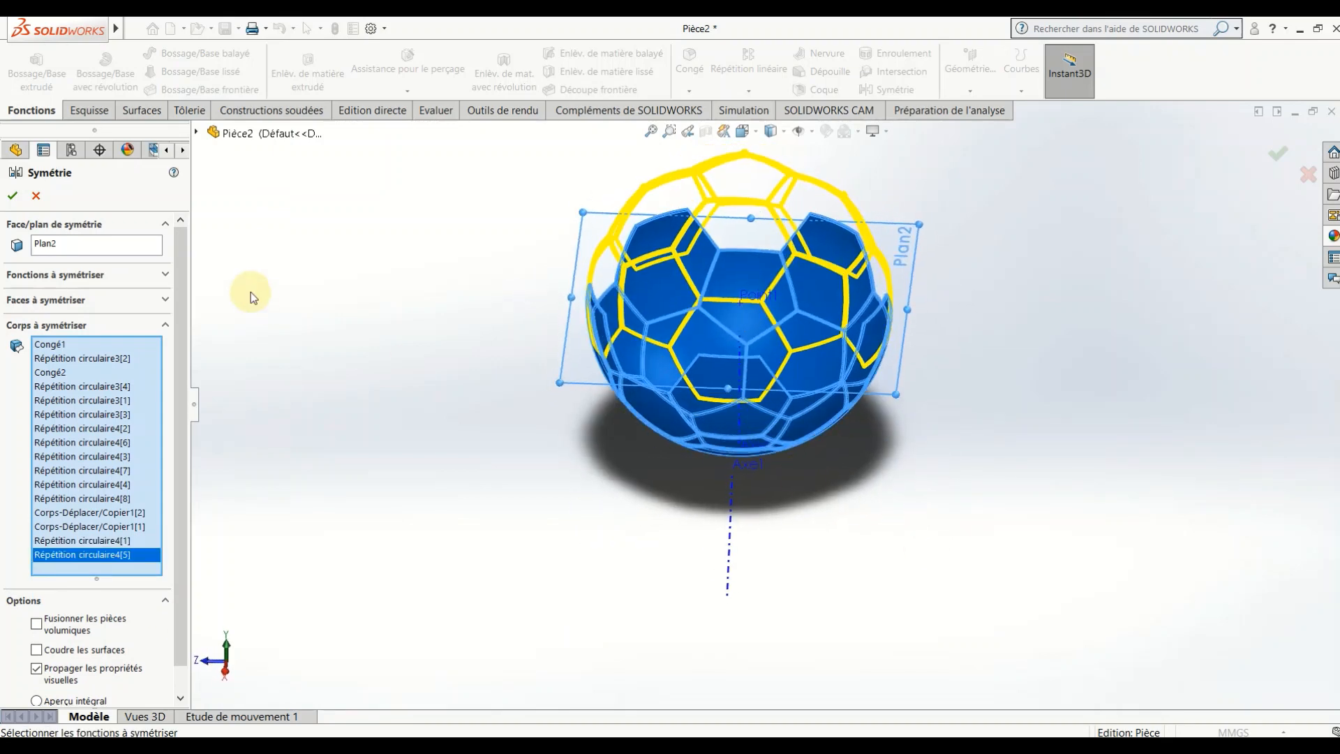
left_click(13, 198)
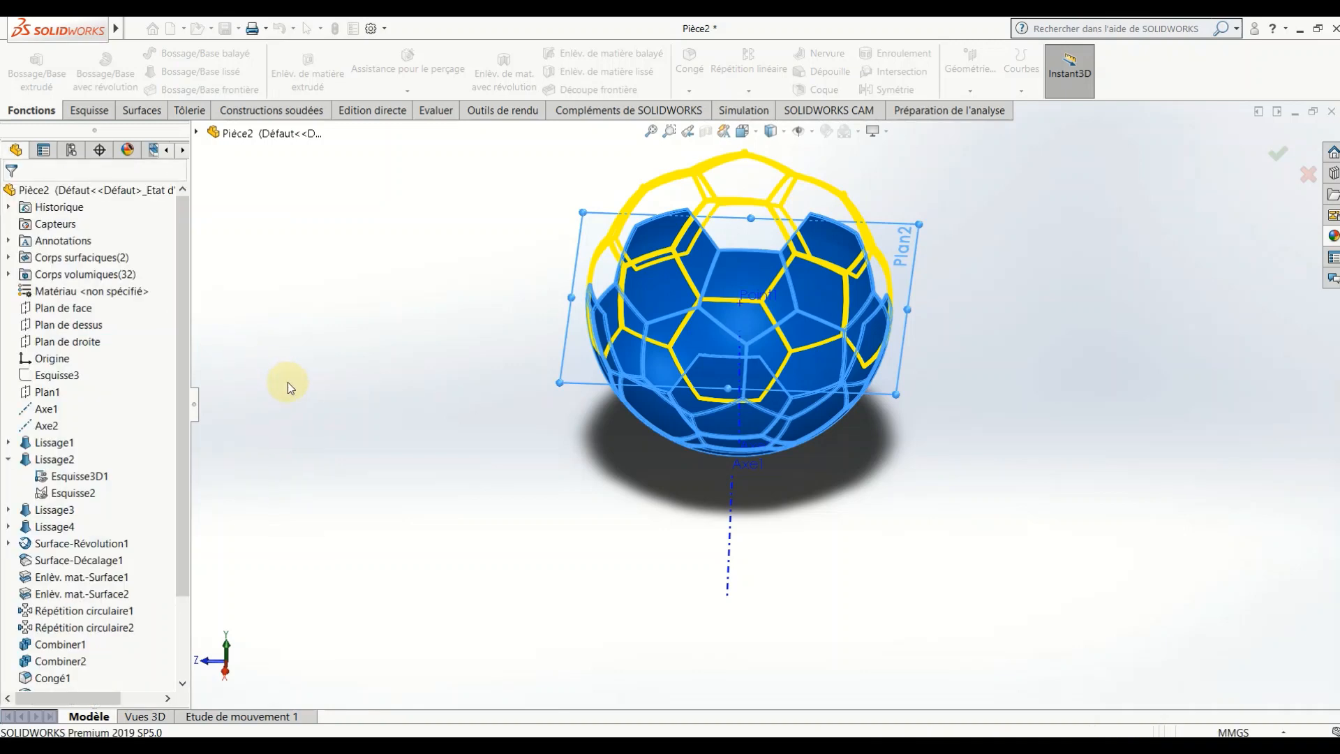
mouse_move(432, 452)
middle_mouse_down()
mouse_move(520, 359)
mouse_move(450, 442)
middle_mouse_up()
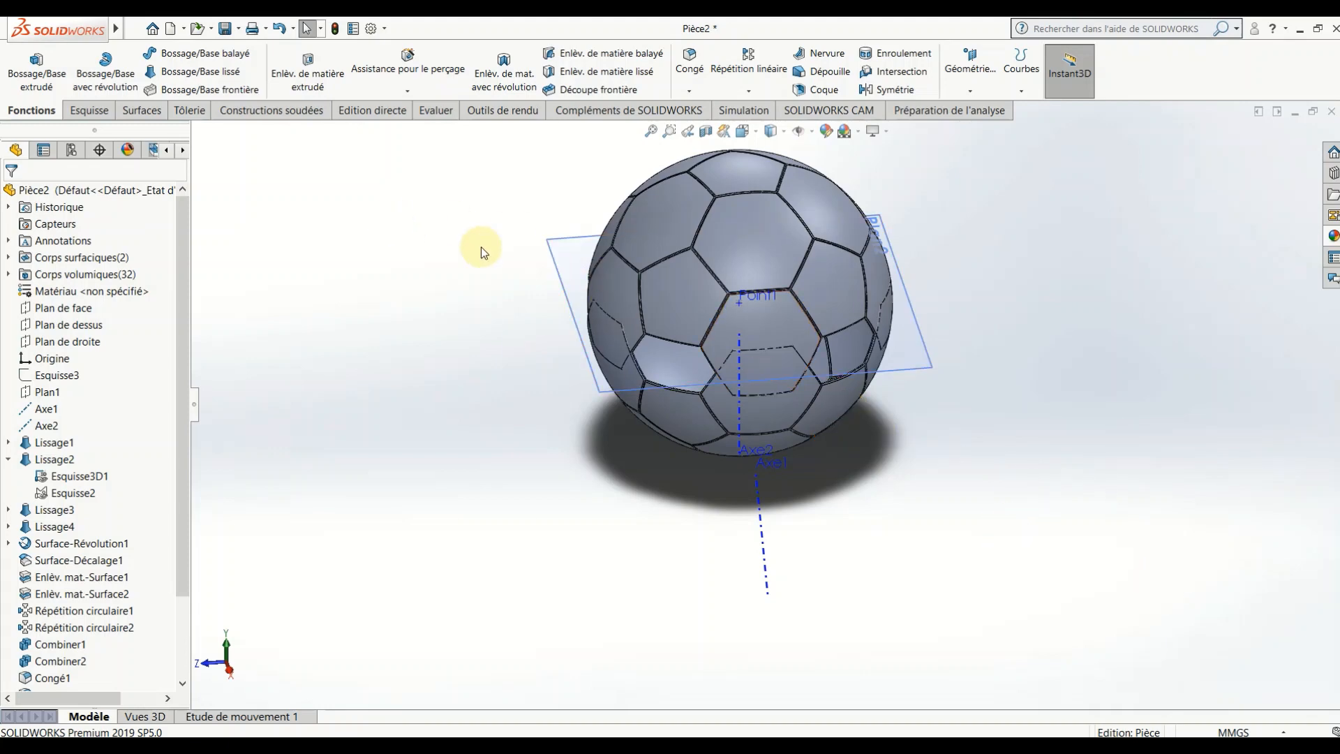
- Start a Move/Copy Body operation with copying turned off and select the six uppermost panel bodies of the mirrored half
left_click(362, 115)
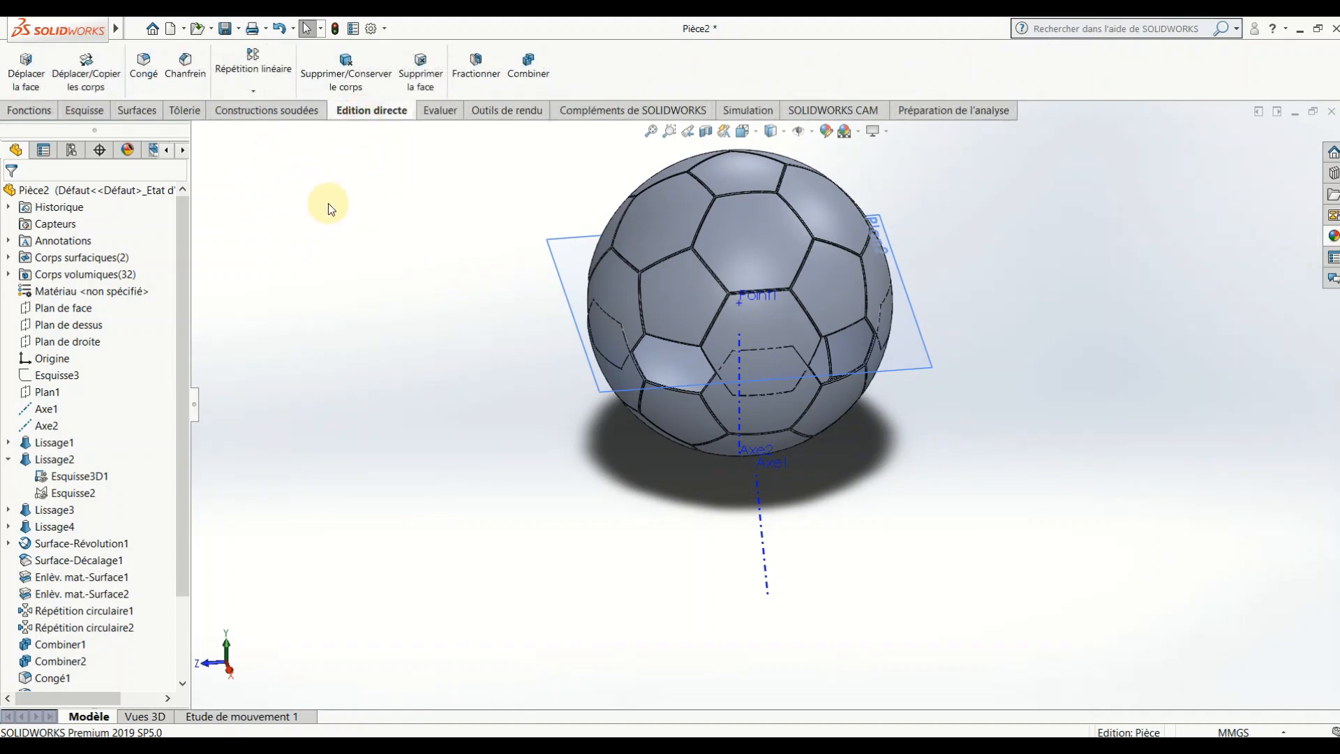
left_click(106, 75)
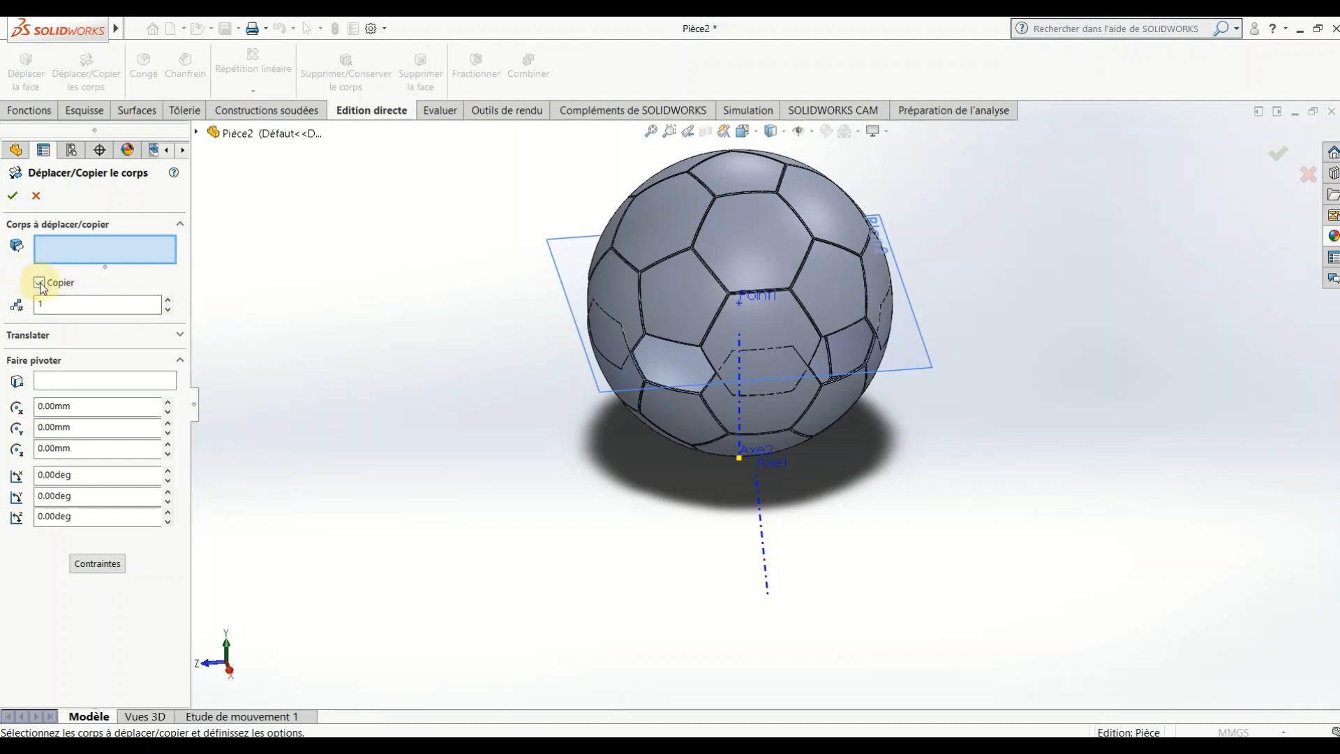
left_click(39, 283)
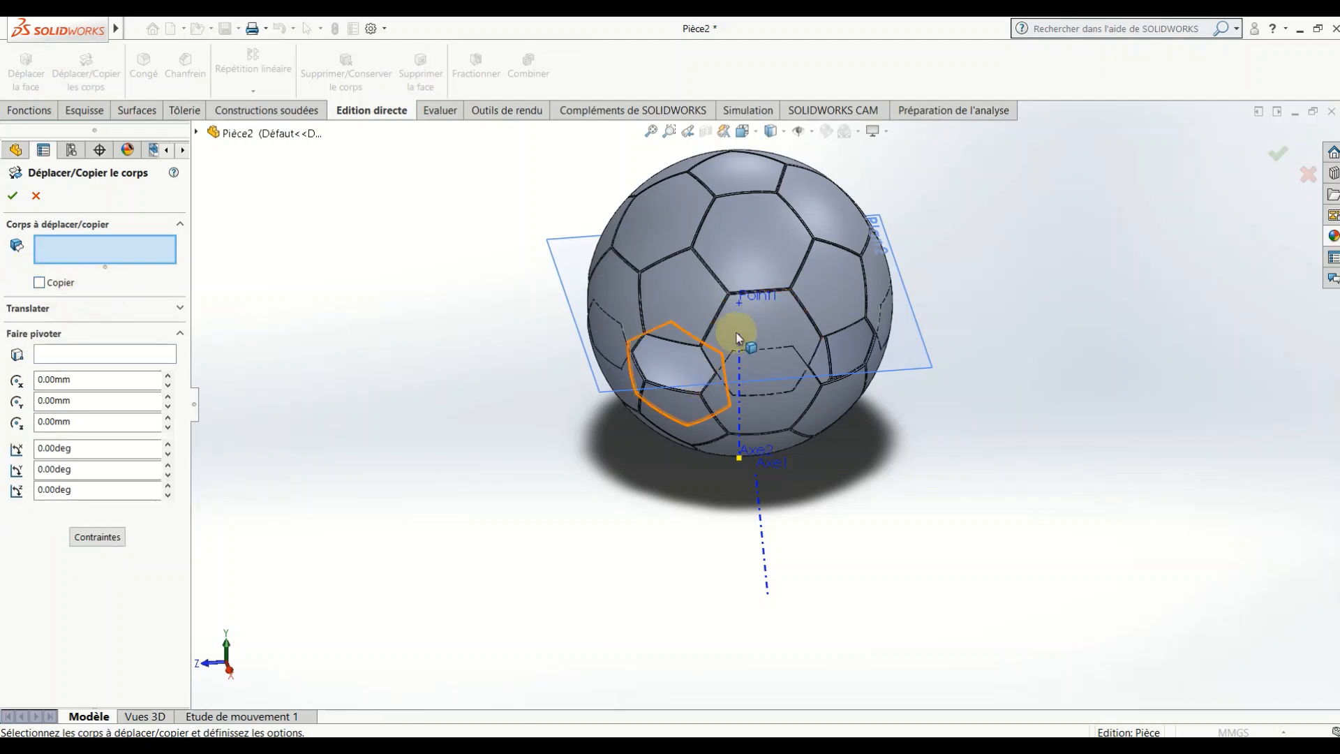
middle_click_drag(681, 287, 679, 251)
left_click_drag(946, 174, 584, 261)
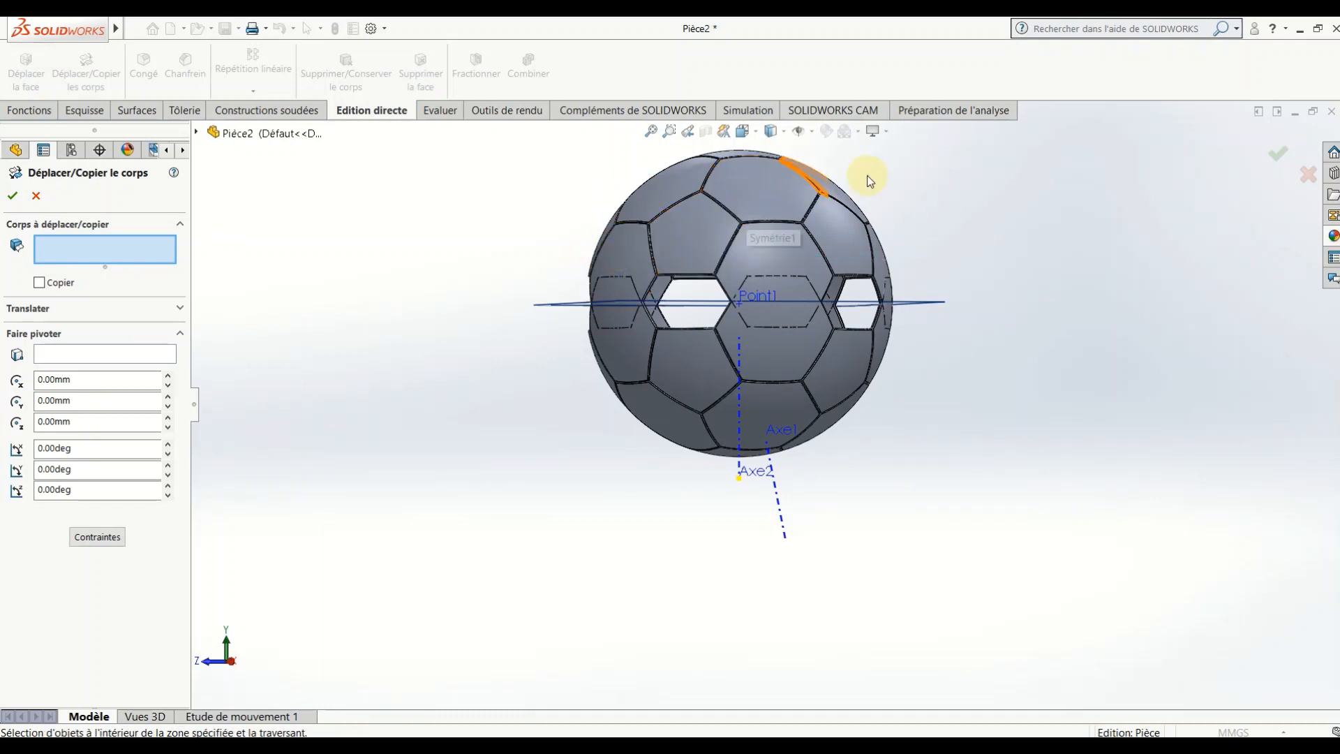
left_click_drag(566, 241, 551, 252)
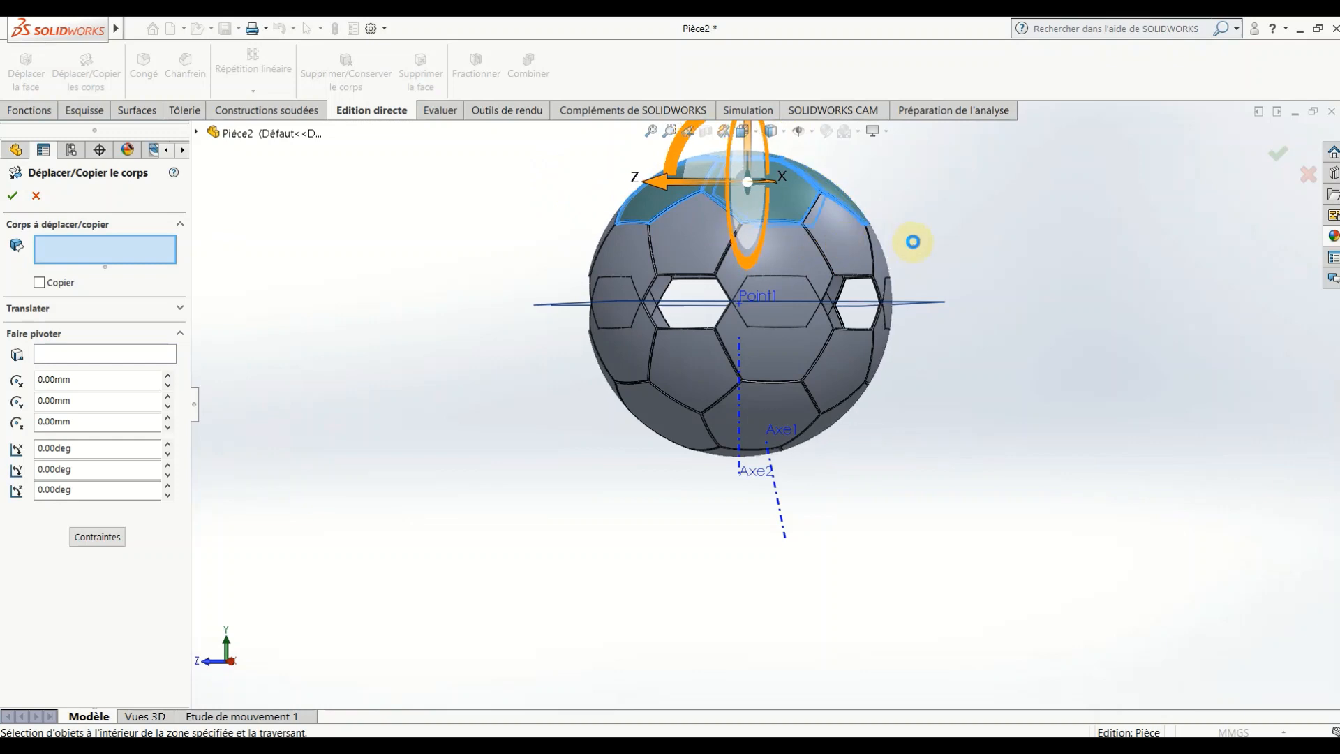
- Add the ten remaining panel bodies of the mirrored upper half to the bodies being moved
left_click(853, 249)
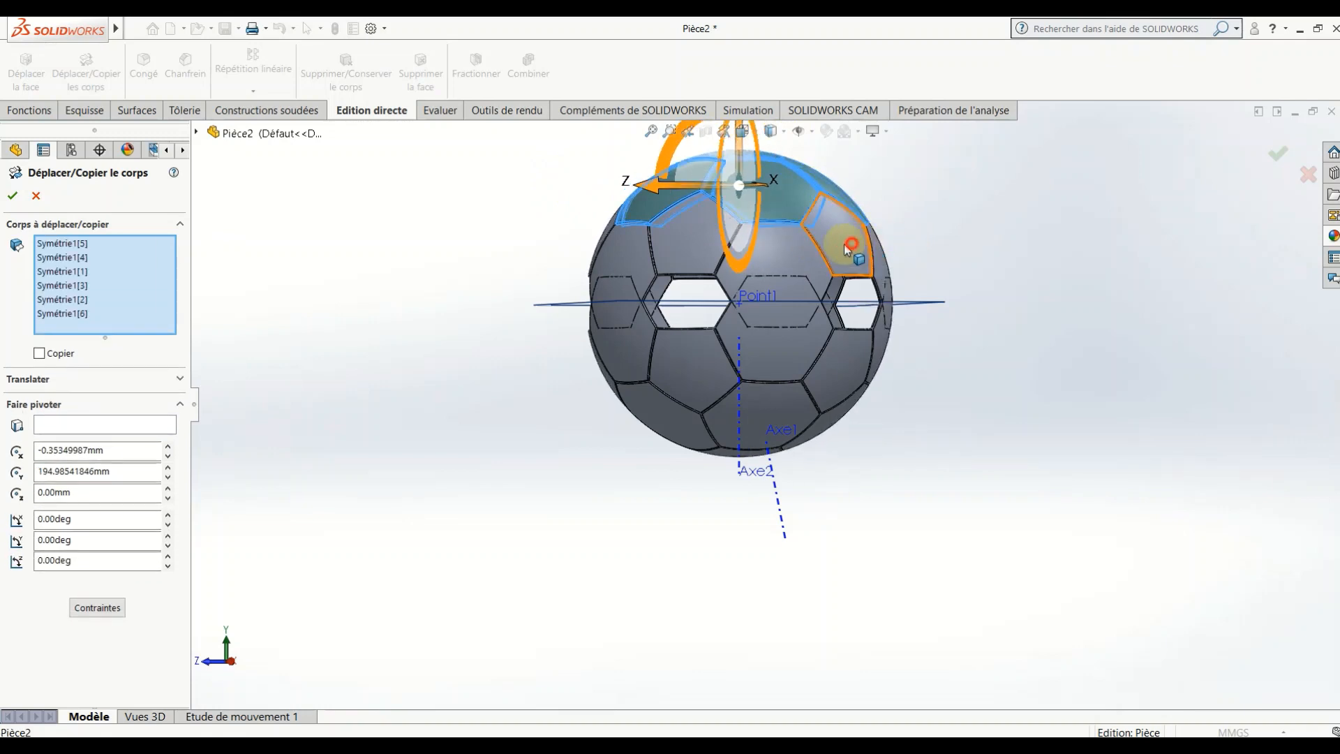
left_click(779, 253)
left_click(680, 253)
left_click(622, 251)
left_click(878, 256)
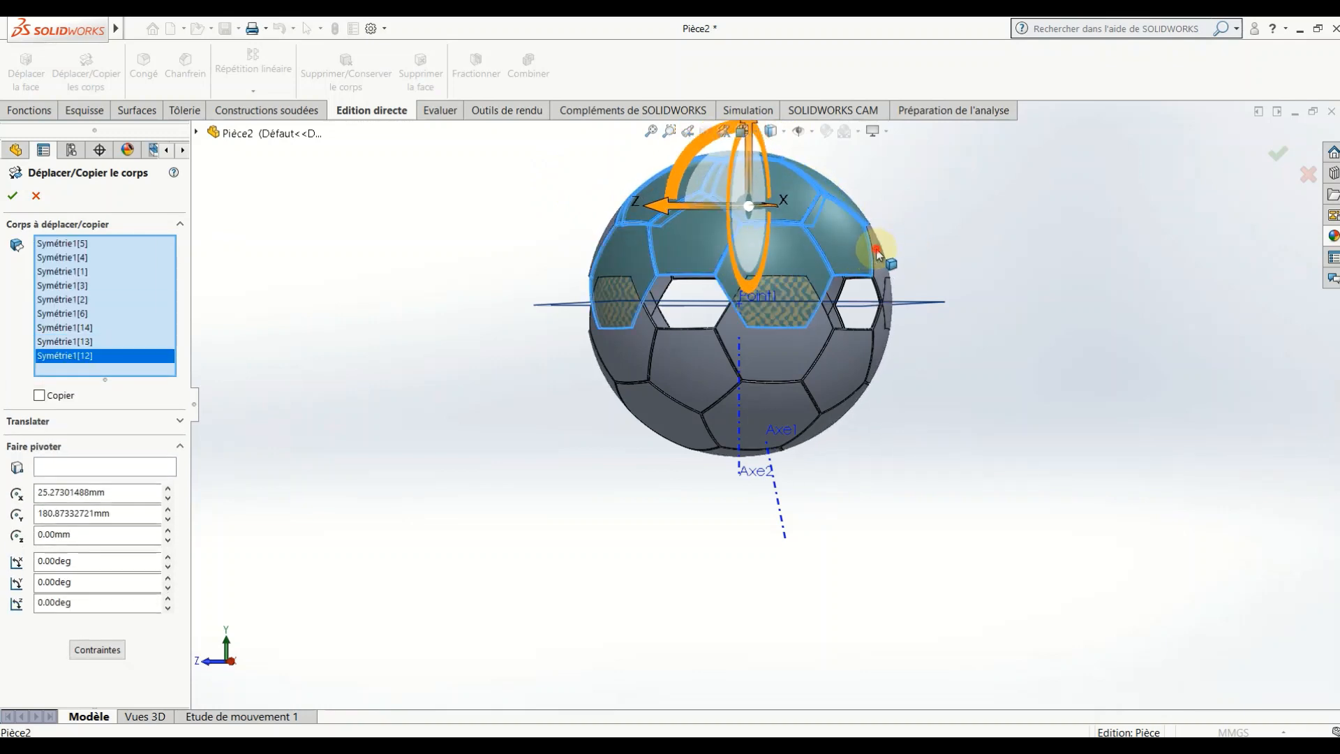
middle_click_drag(926, 246, 779, 276)
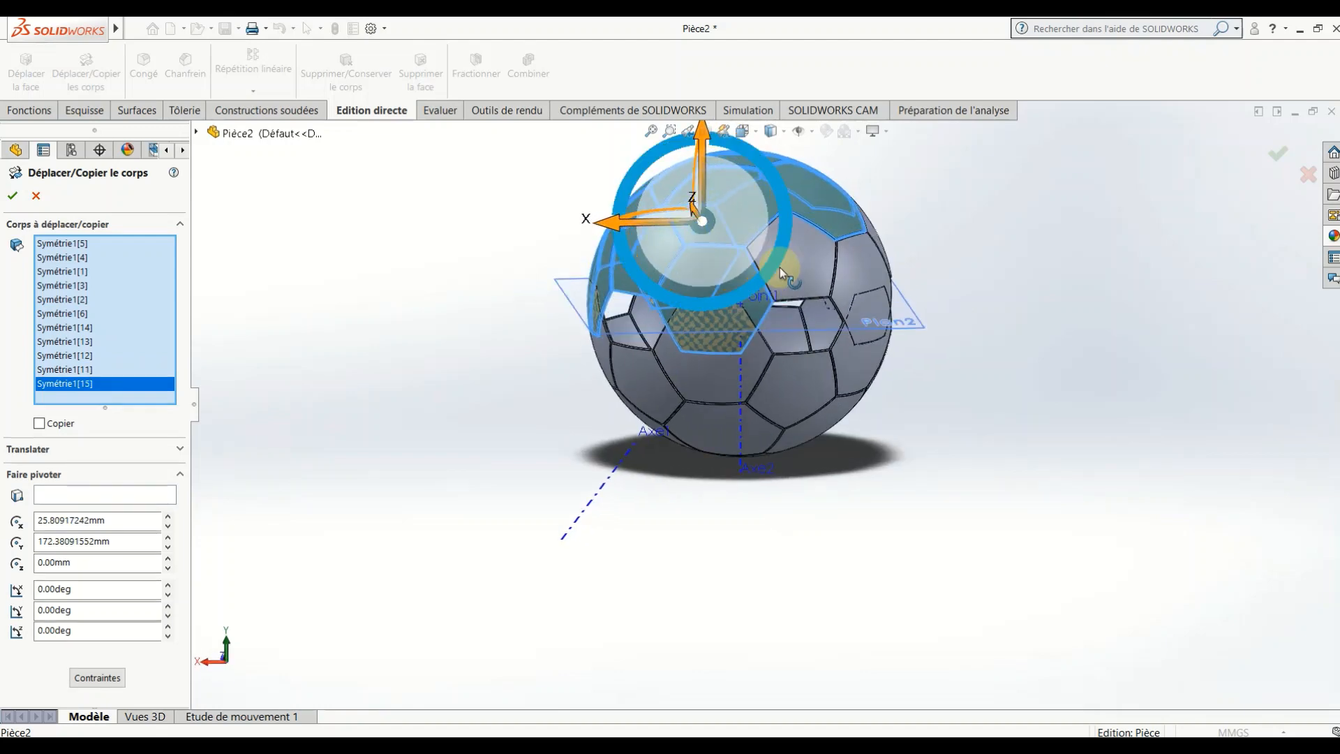
left_click(864, 263)
left_click(878, 252)
middle_click_drag(925, 269, 793, 283)
left_click(863, 283)
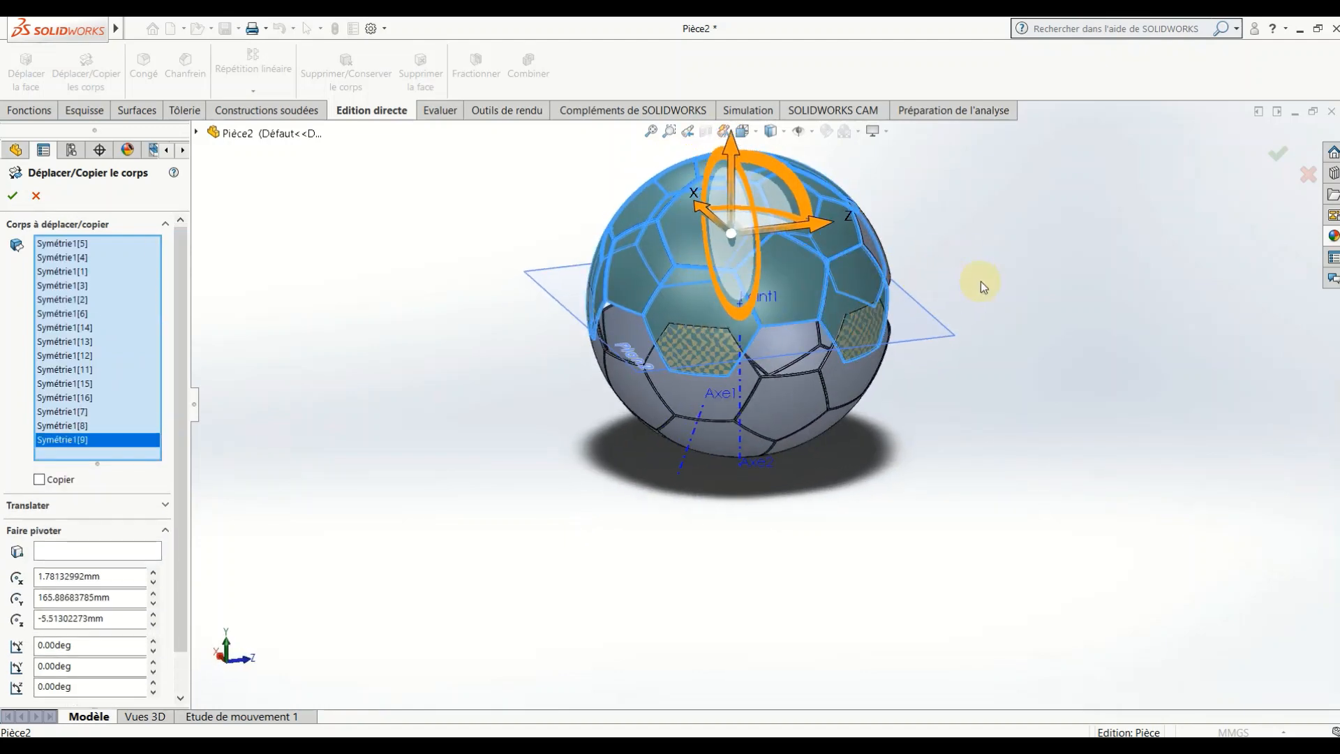
middle_click_drag(982, 287, 816, 305)
left_click(811, 299)
middle_click_drag(972, 305, 787, 268)
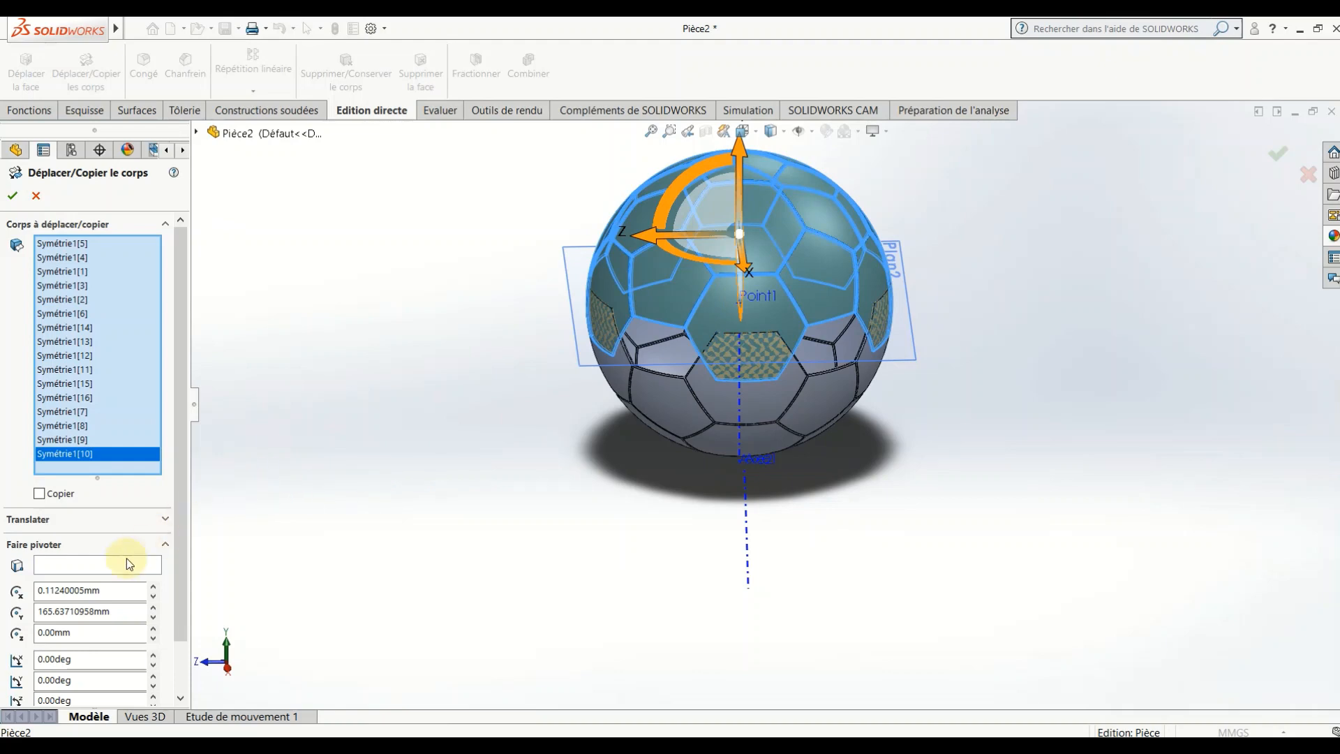
- Rotate the selected upper-half bodies 36 degrees about Axe2
left_click(58, 566)
middle_click_drag(748, 547, 824, 463)
left_click(740, 421)
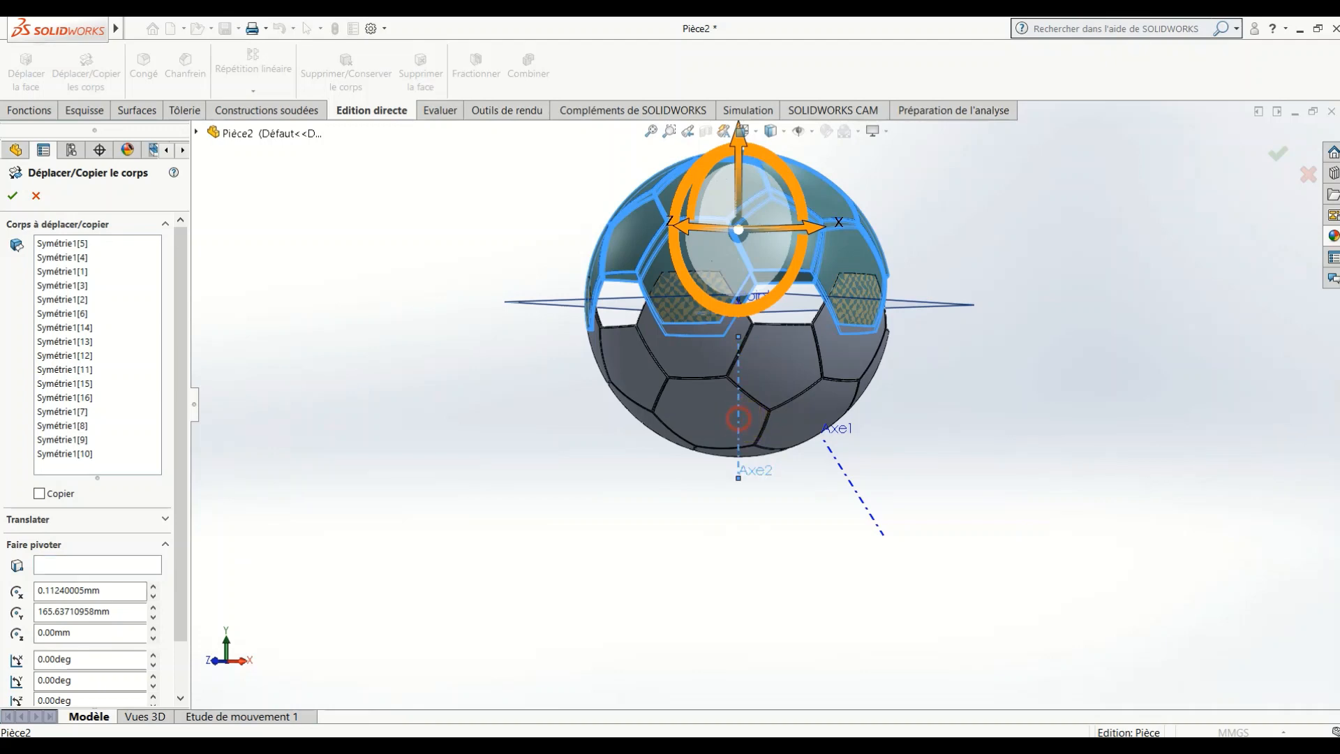
left_click_drag(93, 593, 28, 589)
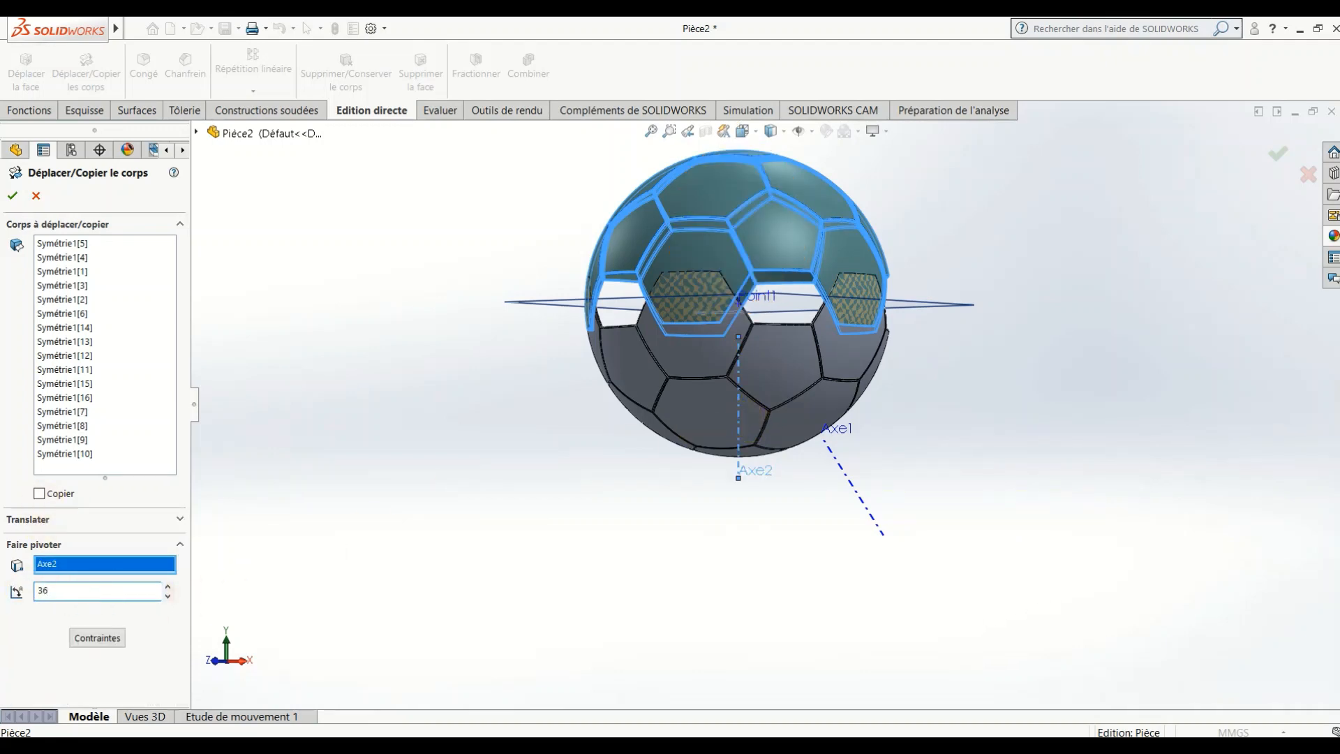
key("Return")
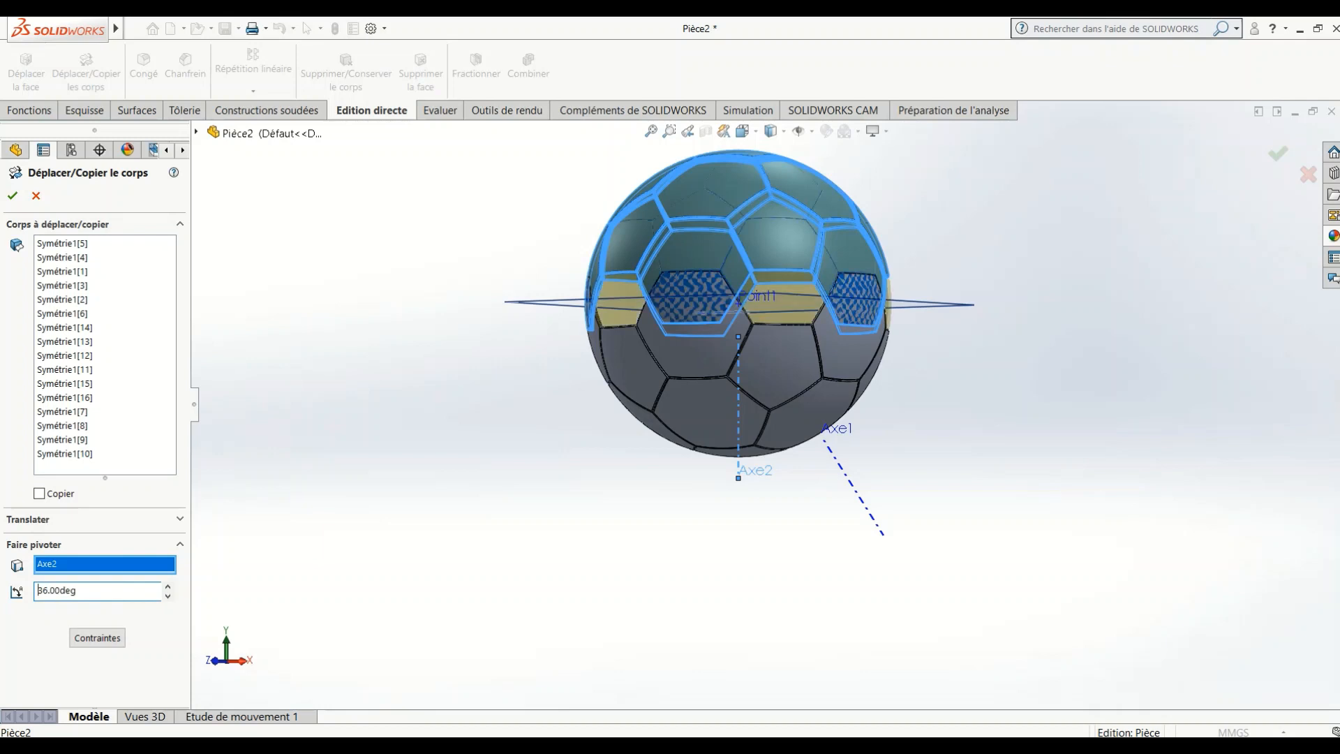
left_click(12, 199)
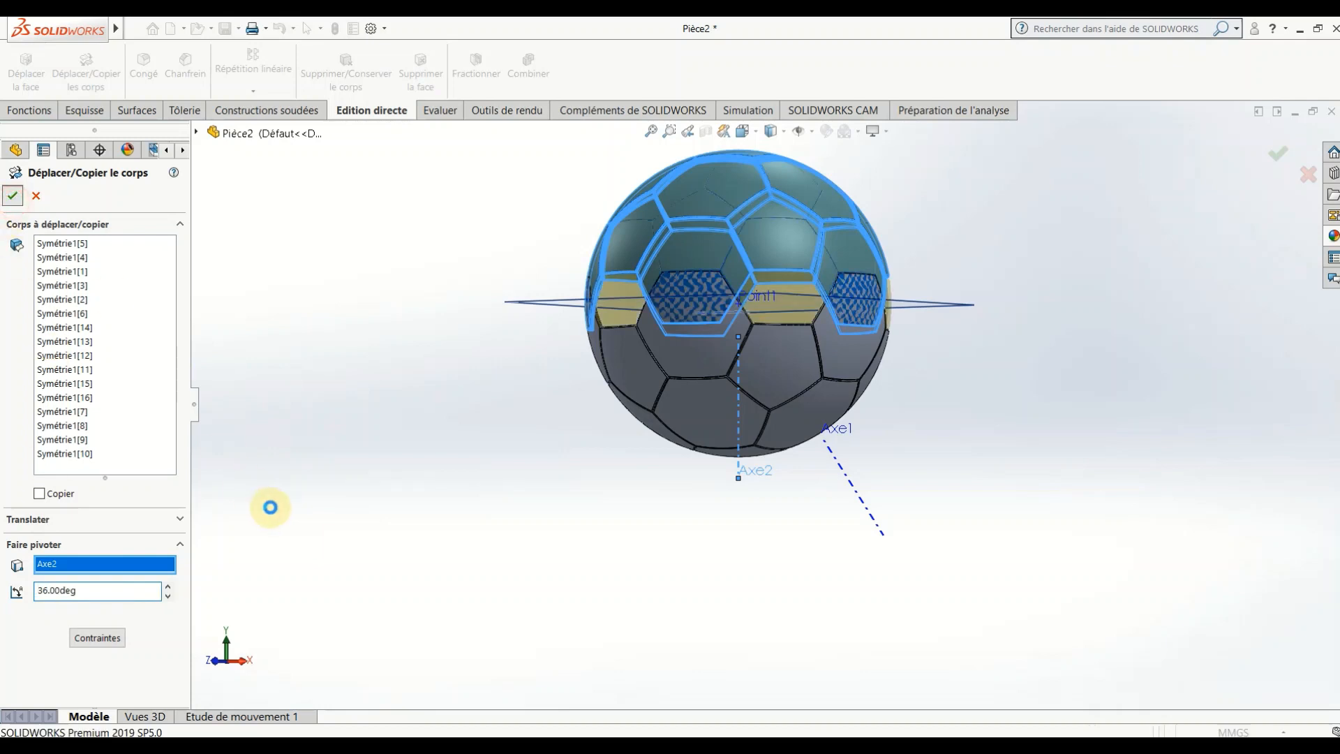
left_click(536, 466)
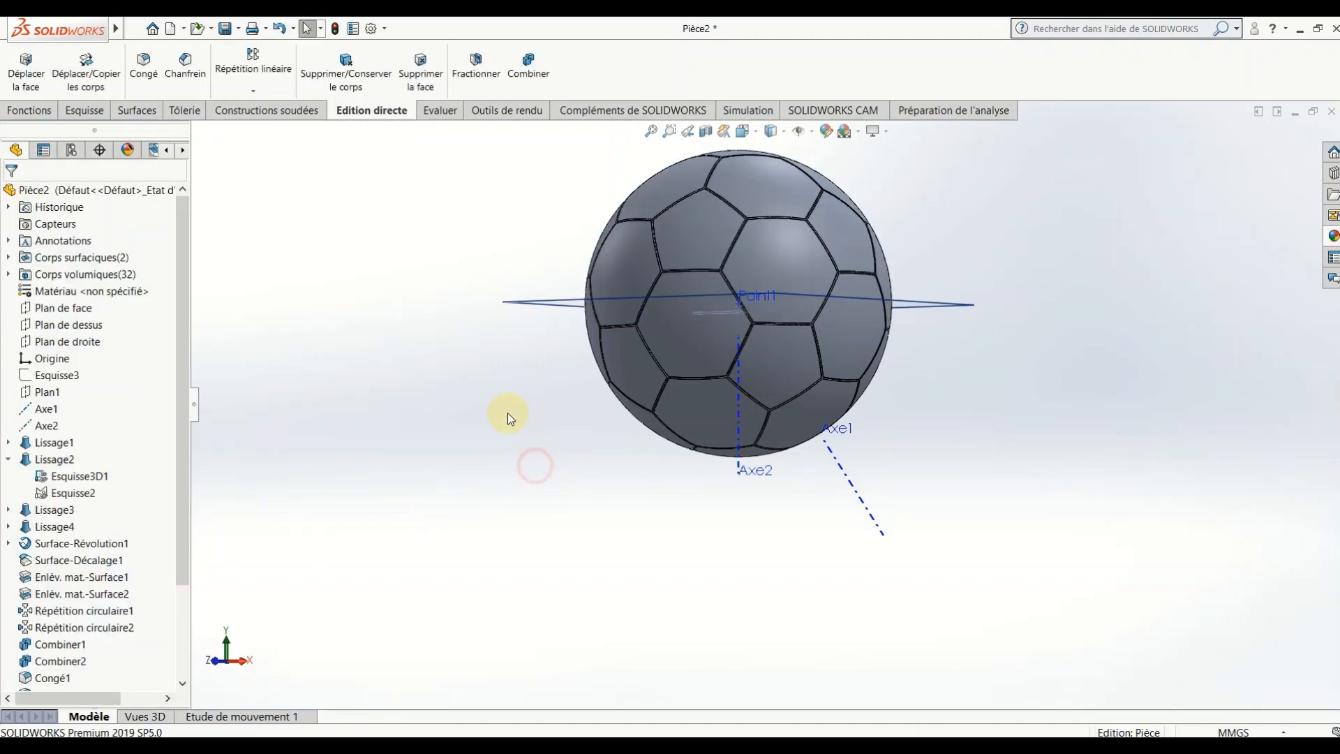
- Hide the reference axes Axe2 and Axe1 and the reference plane Plan2
right_click(743, 419)
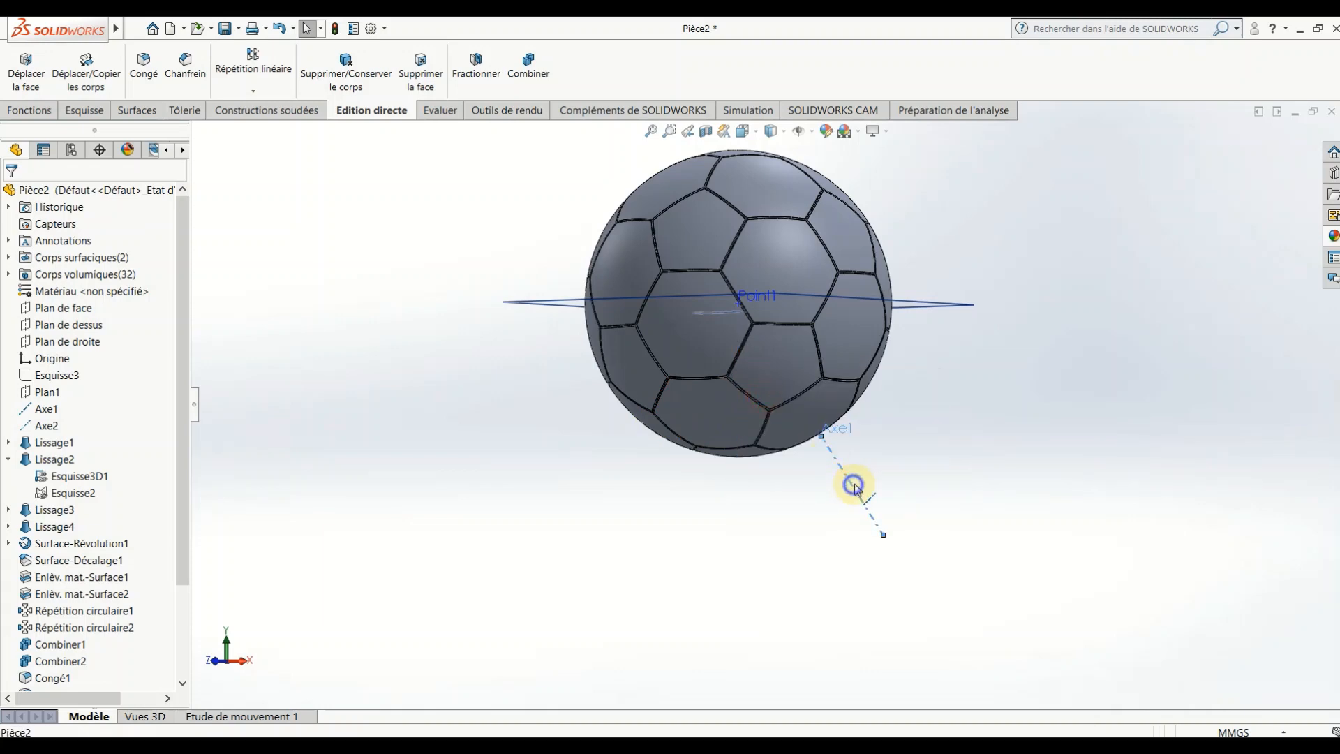
right_click(854, 485)
left_click(883, 467)
right_click(540, 301)
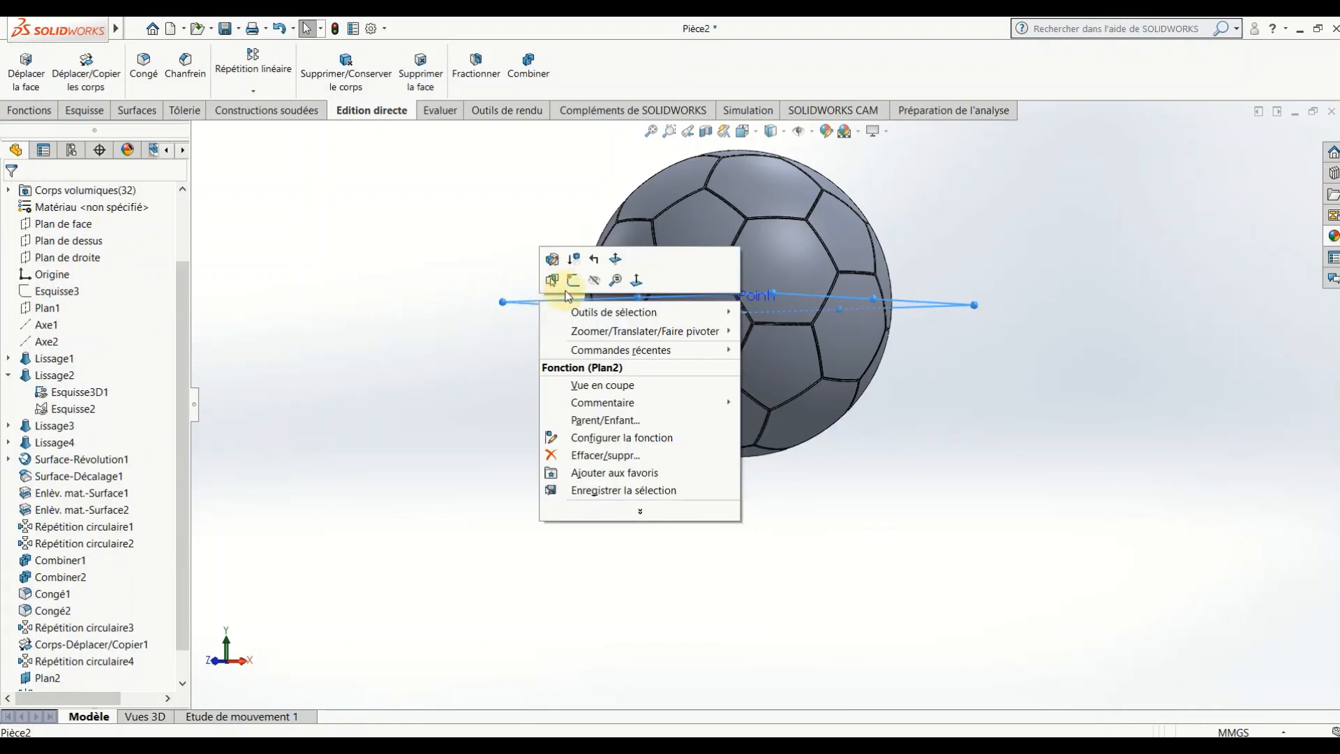
left_click(595, 274)
scroll(759, 419, "up", 2)
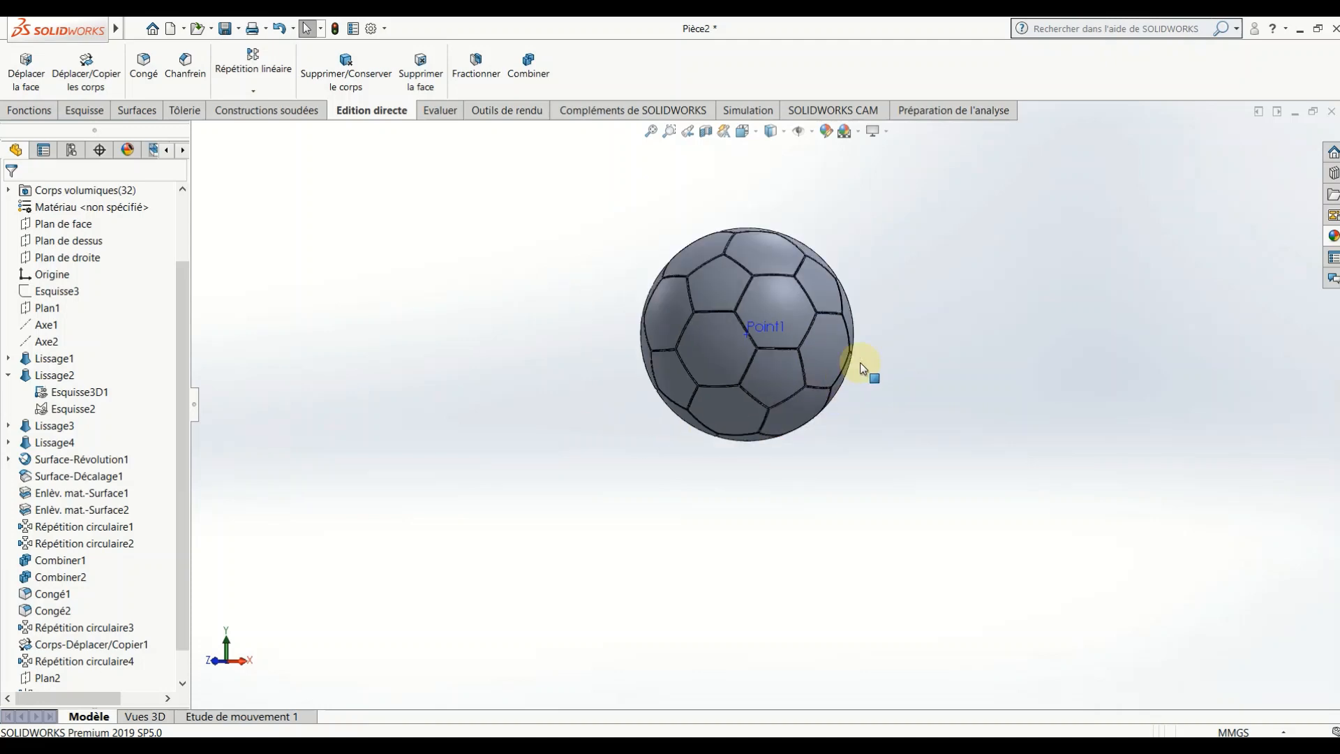
- Hide the 3D sketch Esquisse3D1 of Lissage2 so that its point label is removed from the ball
right_click(749, 339)
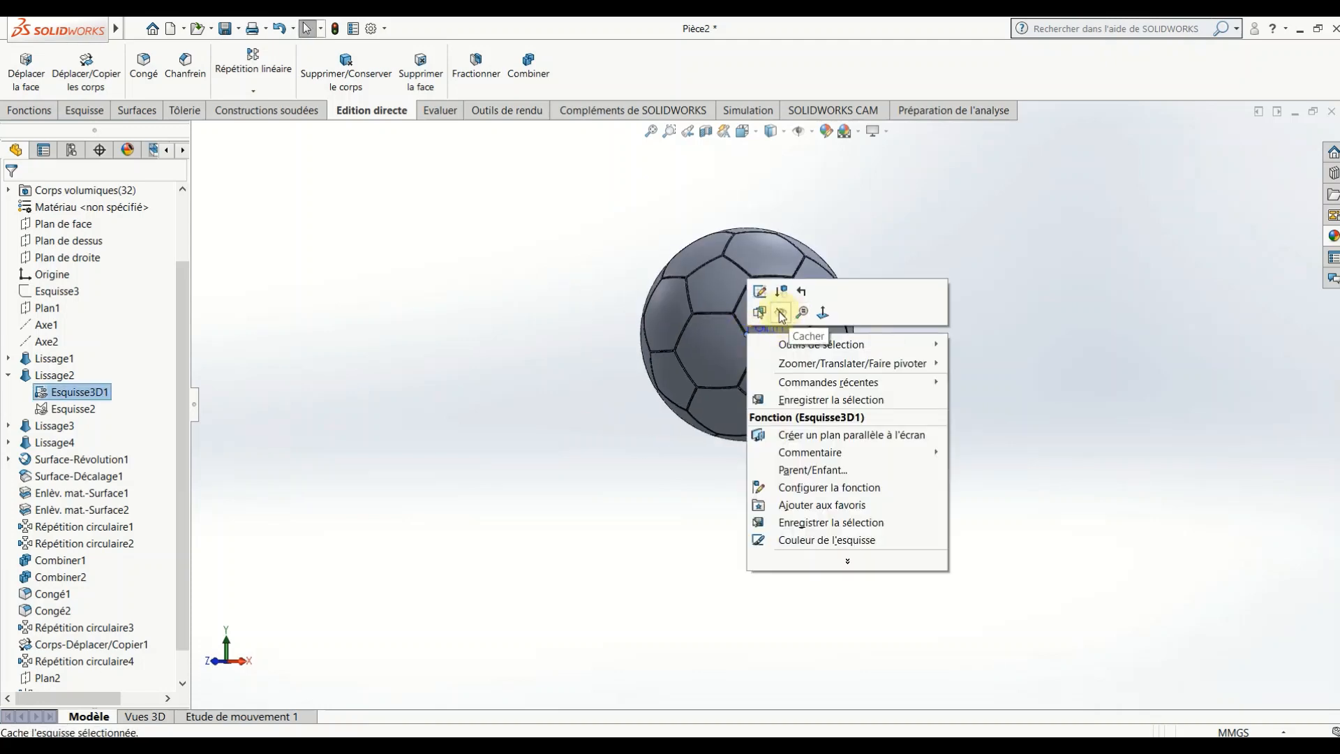
left_click(777, 307)
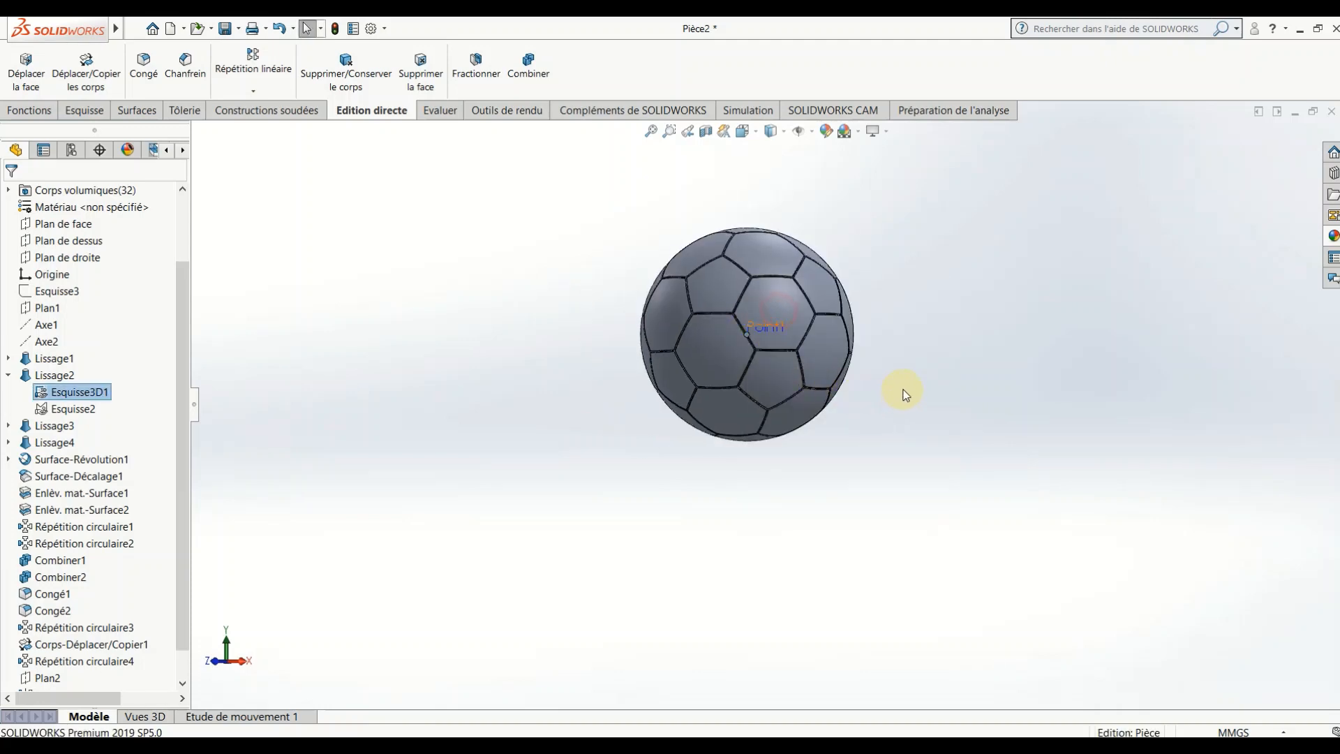
right_click(777, 334)
left_click(814, 288)
scroll(869, 353, "up", 2)
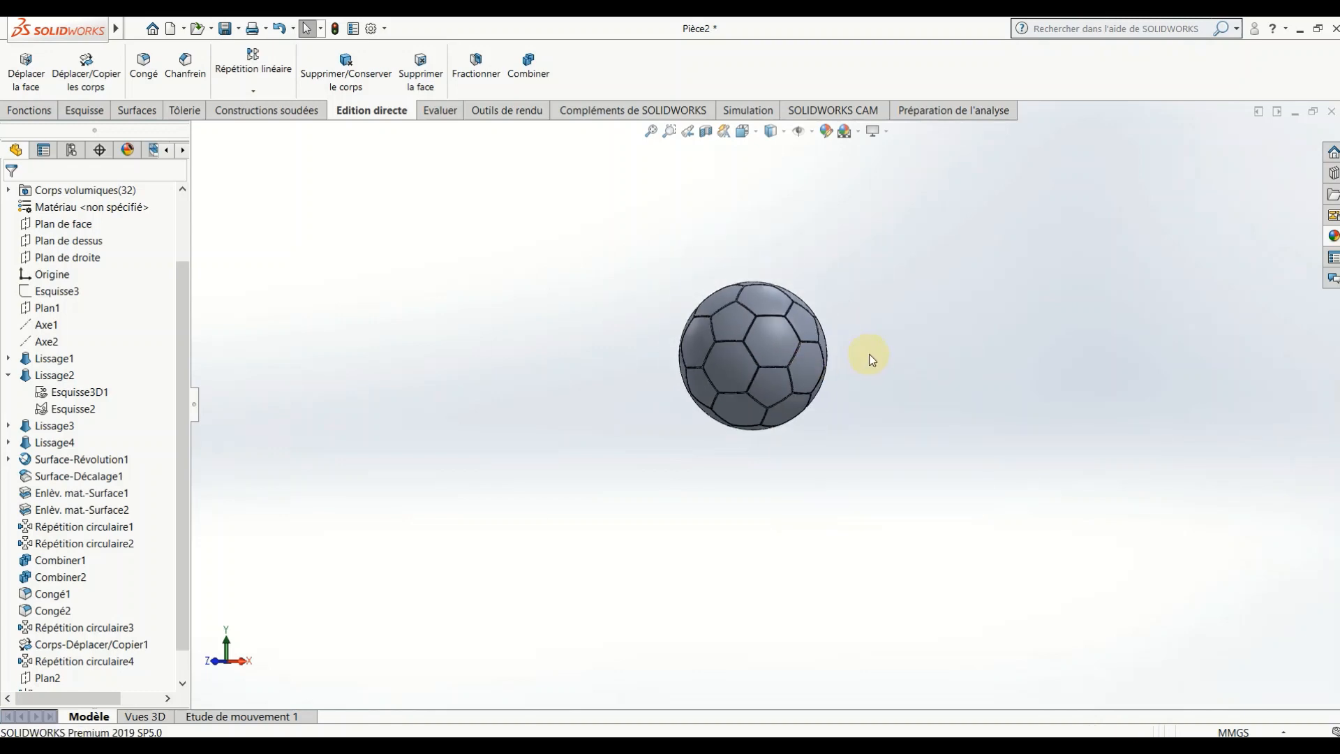
- Apply a light grey plastic appearance from the Plastique category to the whole part Pièce2
scroll(795, 400, "down", 3)
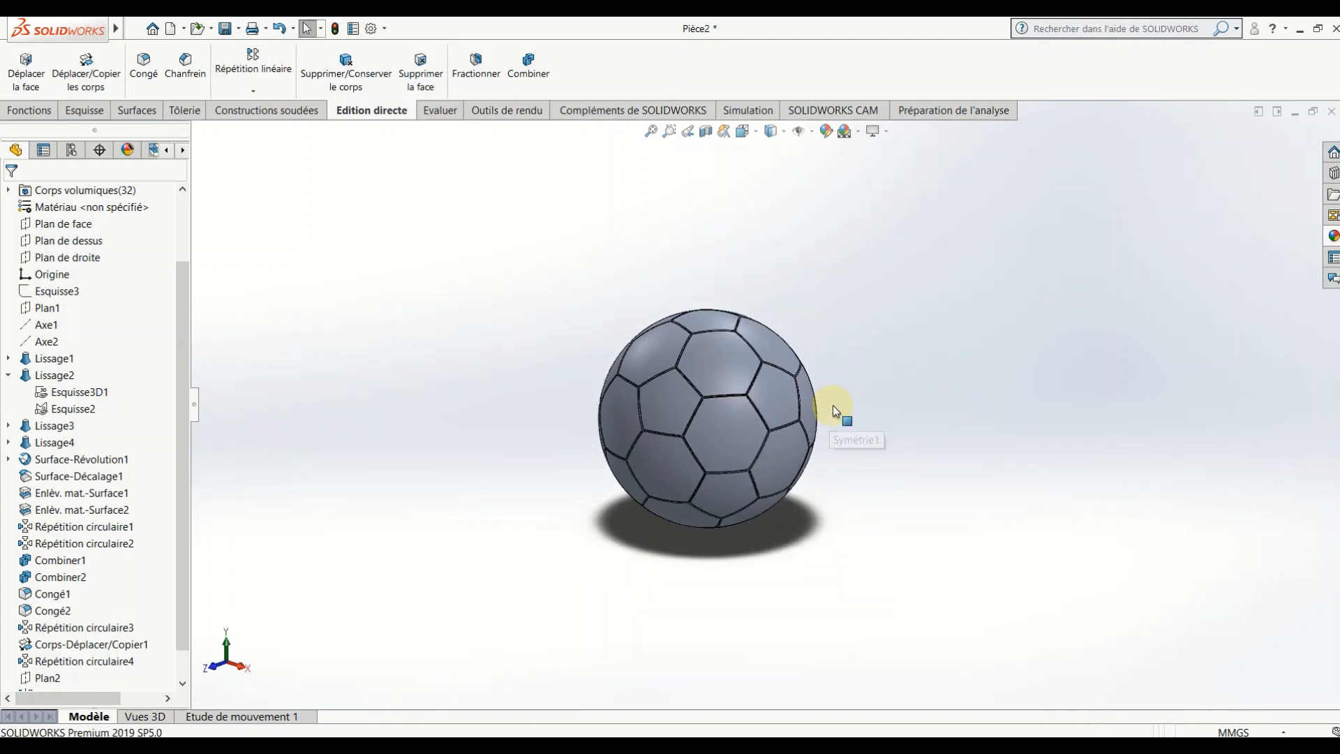
scroll(793, 397, "up", 1)
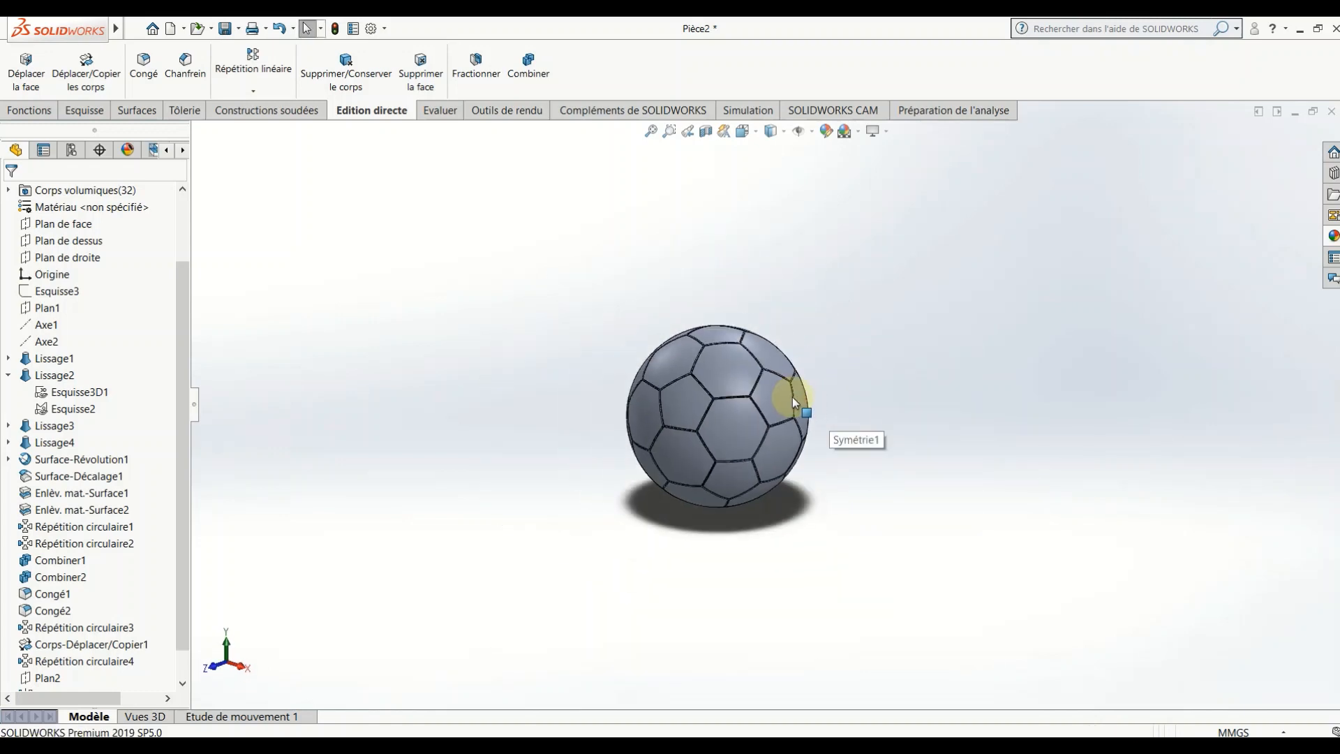
left_click(1330, 238)
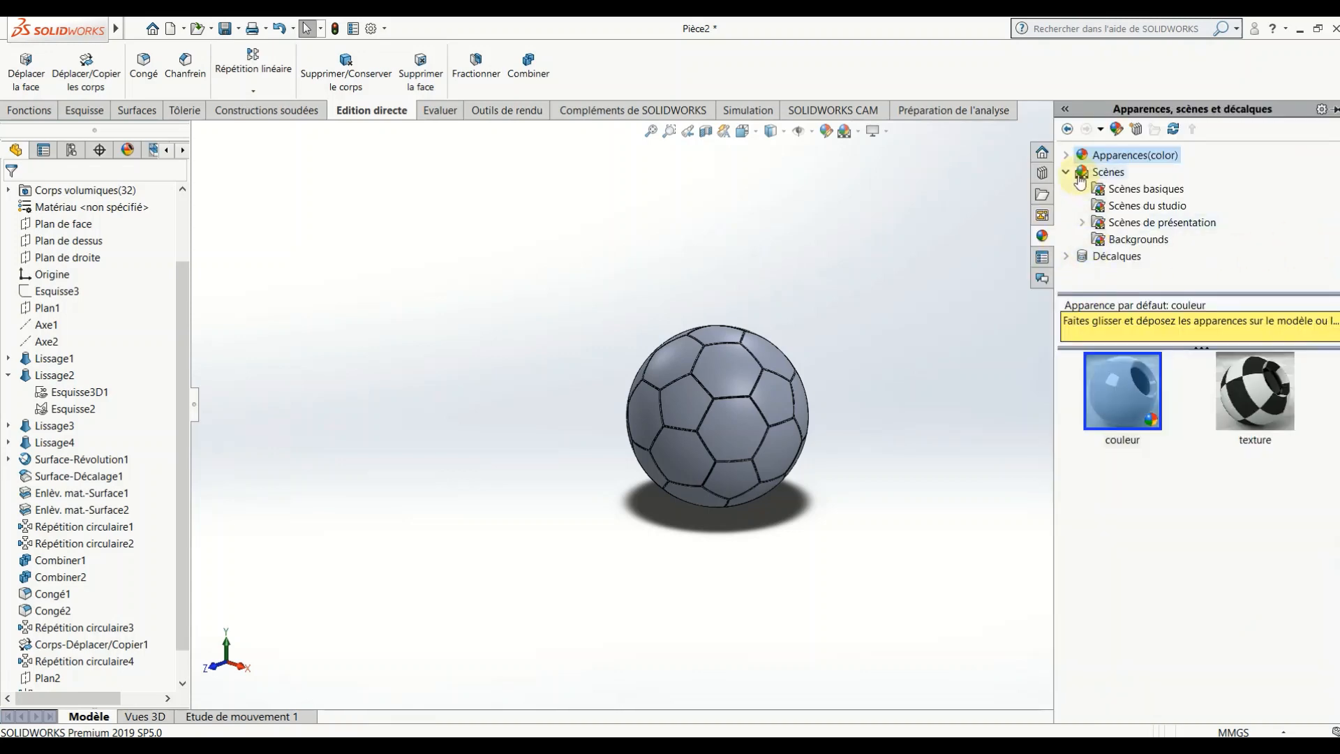
left_click(1066, 155)
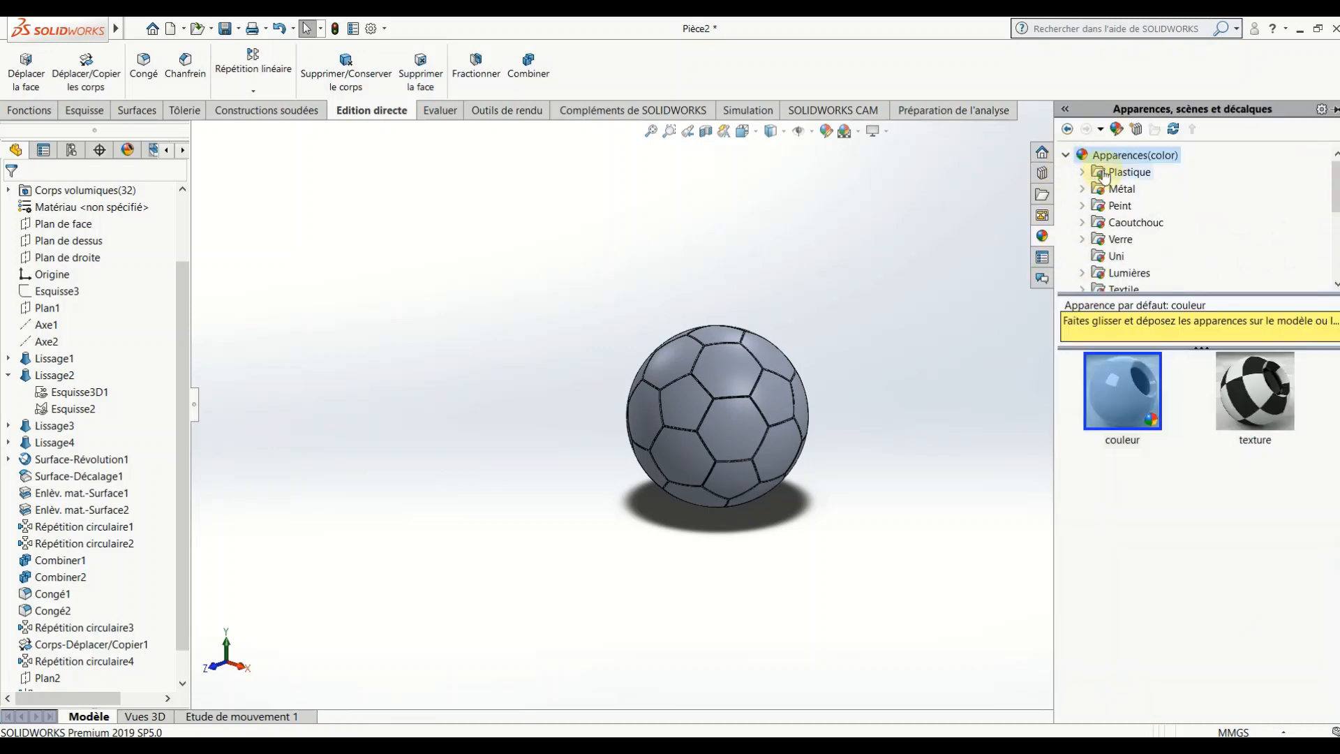
left_click(1084, 173)
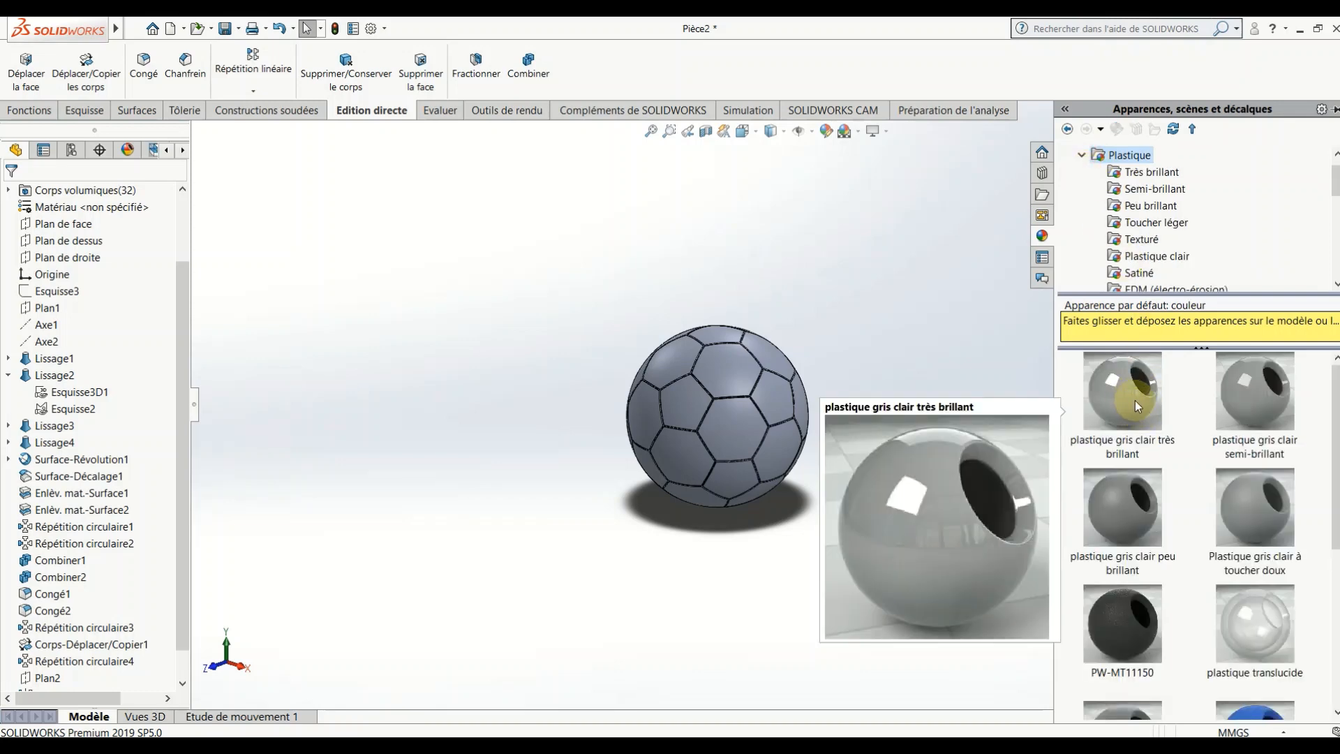
mouse_move(1269, 409)
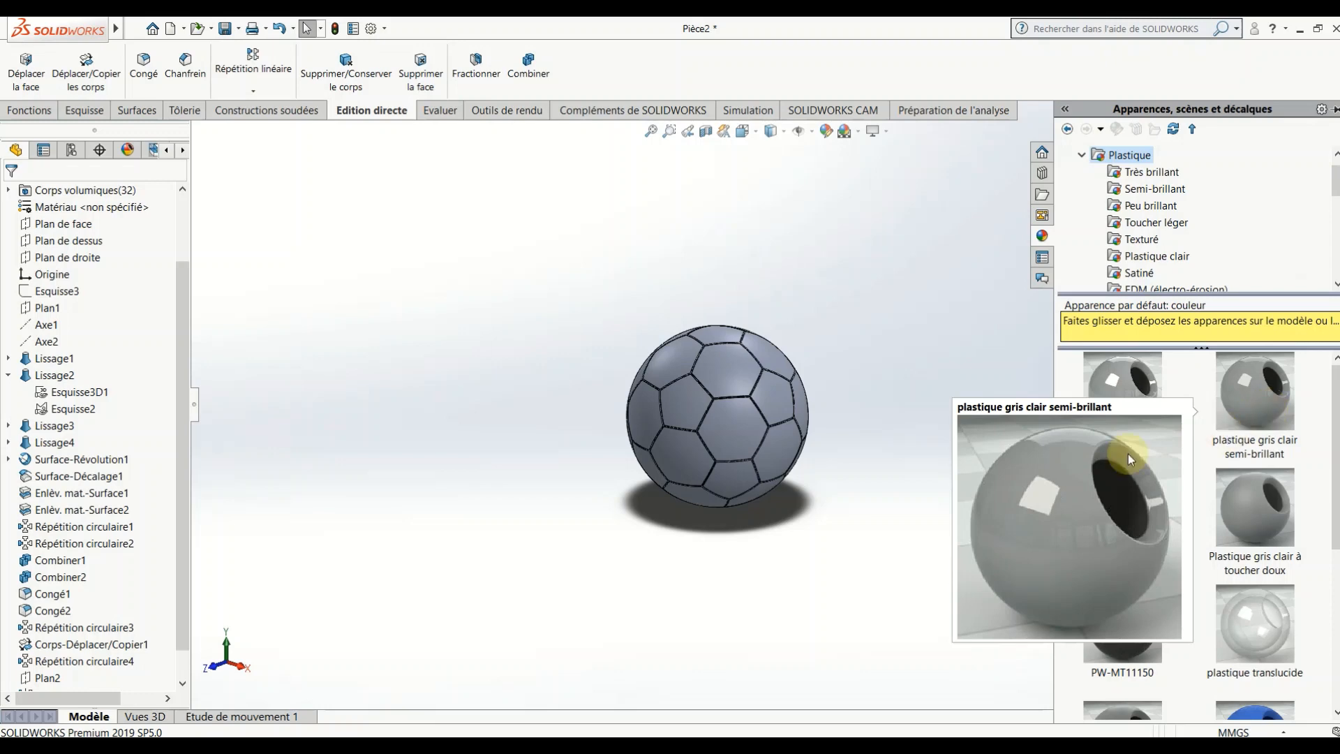
scroll(1187, 500, "down", 4)
scroll(1187, 500, "up", 4)
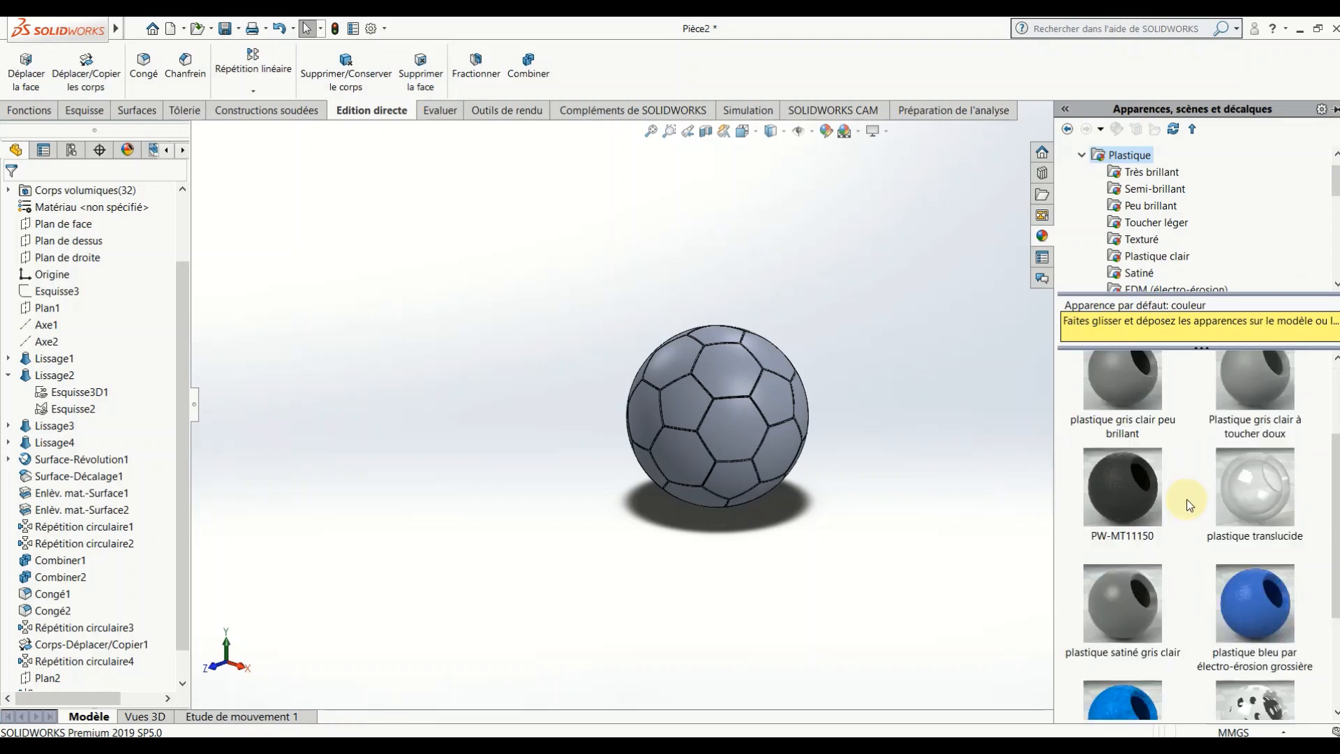
left_click_drag(1256, 400, 750, 400)
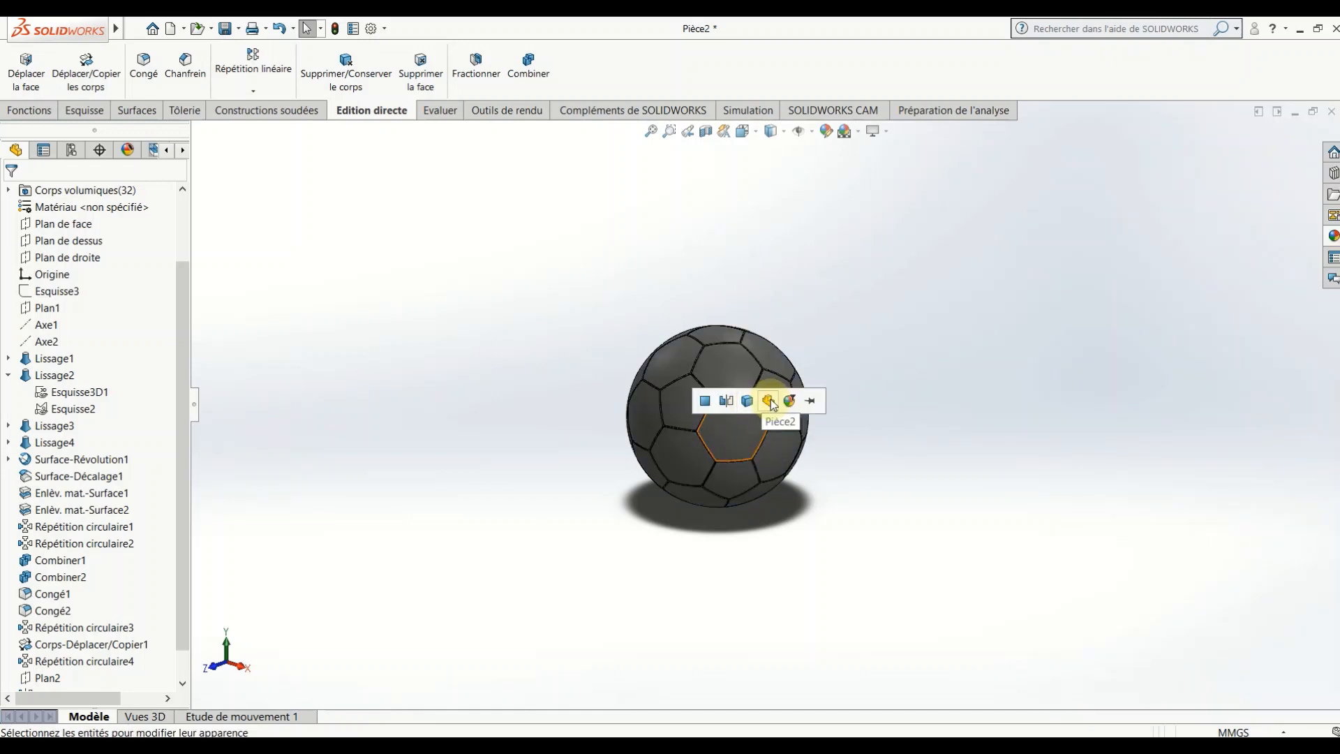
left_click(771, 403)
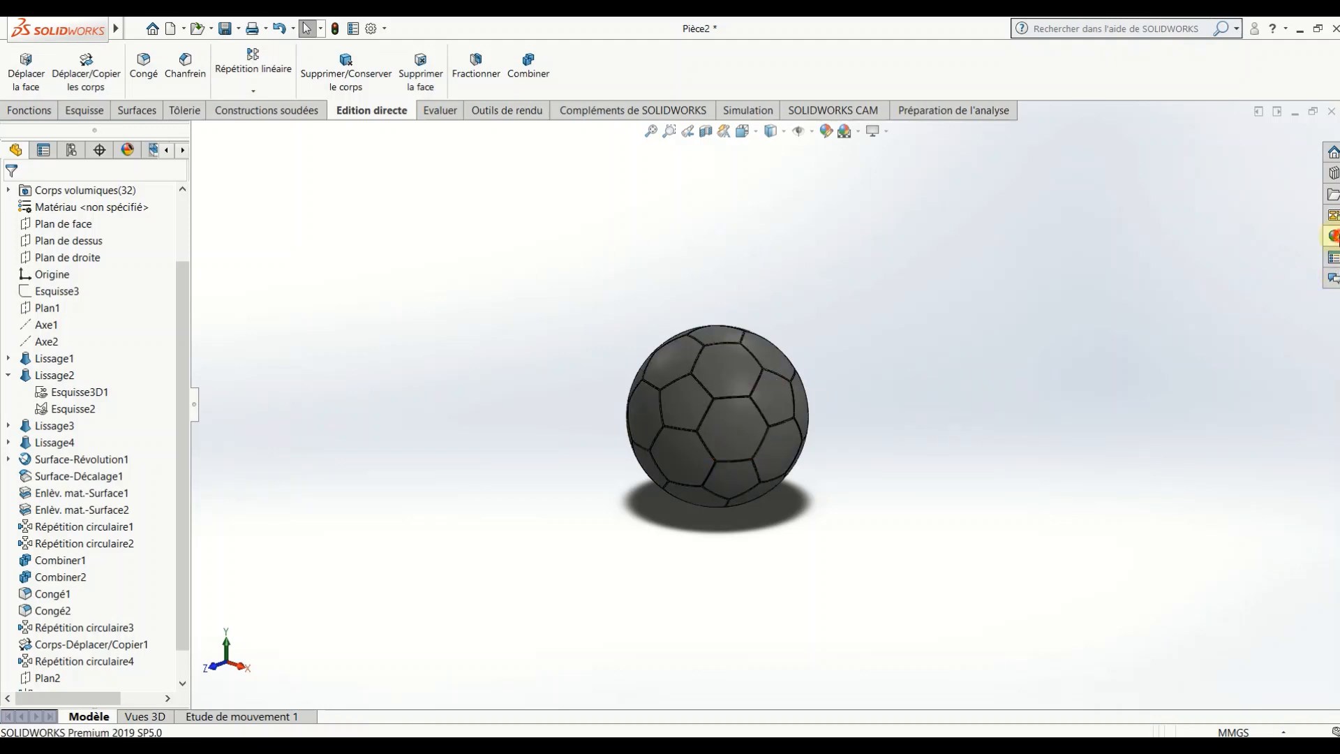
- Edit the appearance of one upper pentagon panel at body level and set its colour to dark grey from the standard swatches
left_click(1333, 236)
left_click(1066, 130)
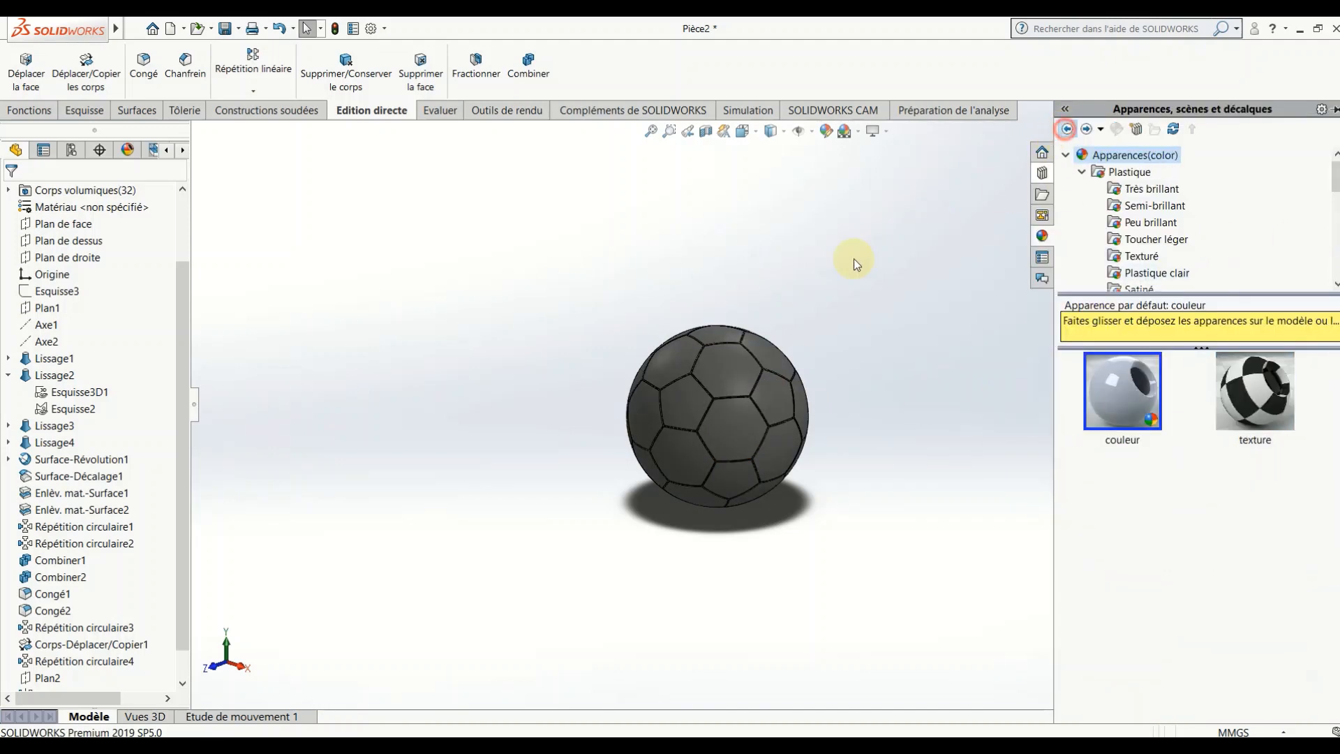
left_click(706, 405)
right_click(707, 405)
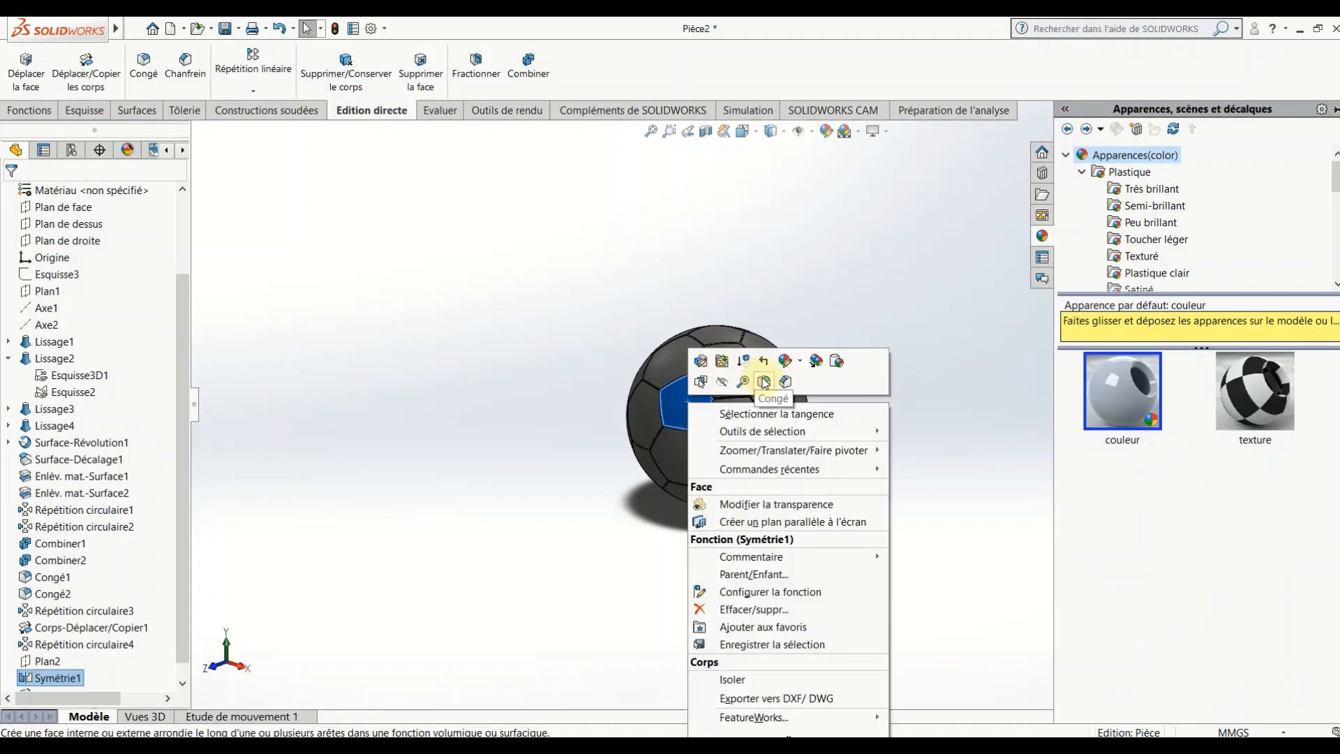
left_click(797, 362)
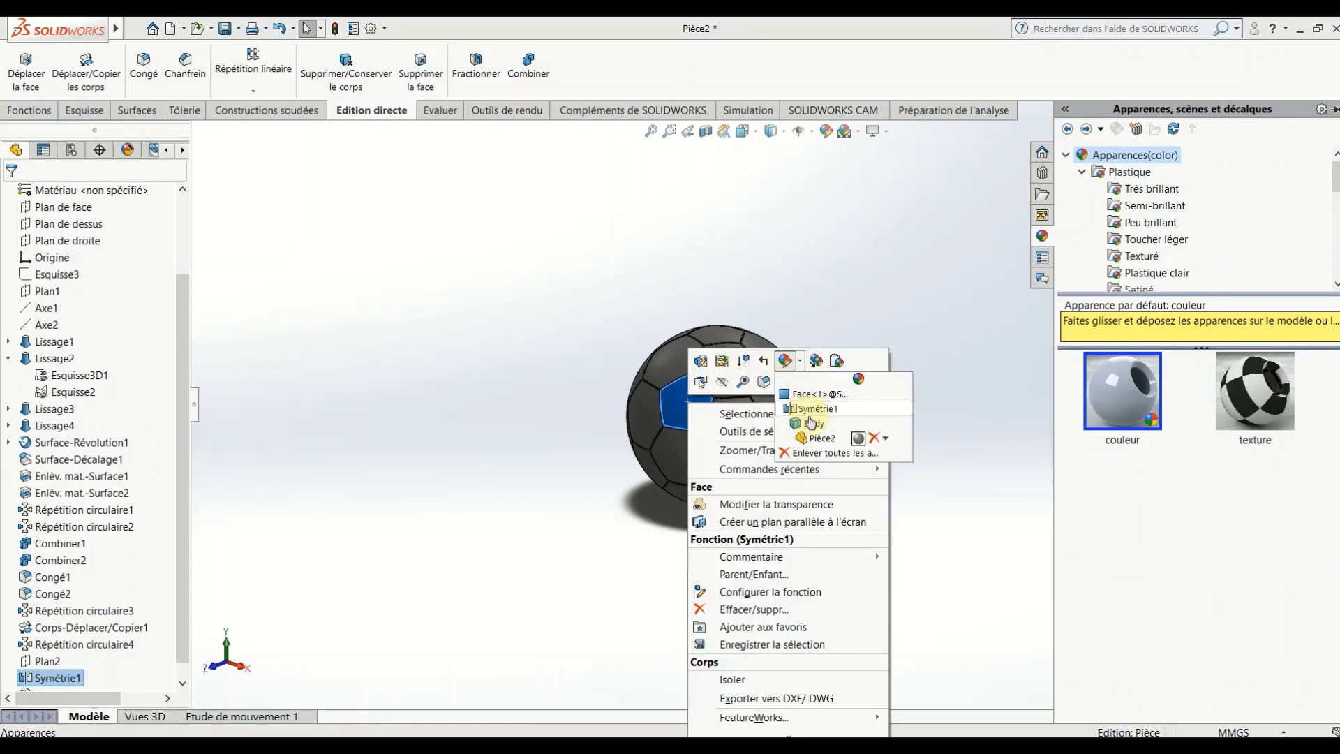
left_click(810, 422)
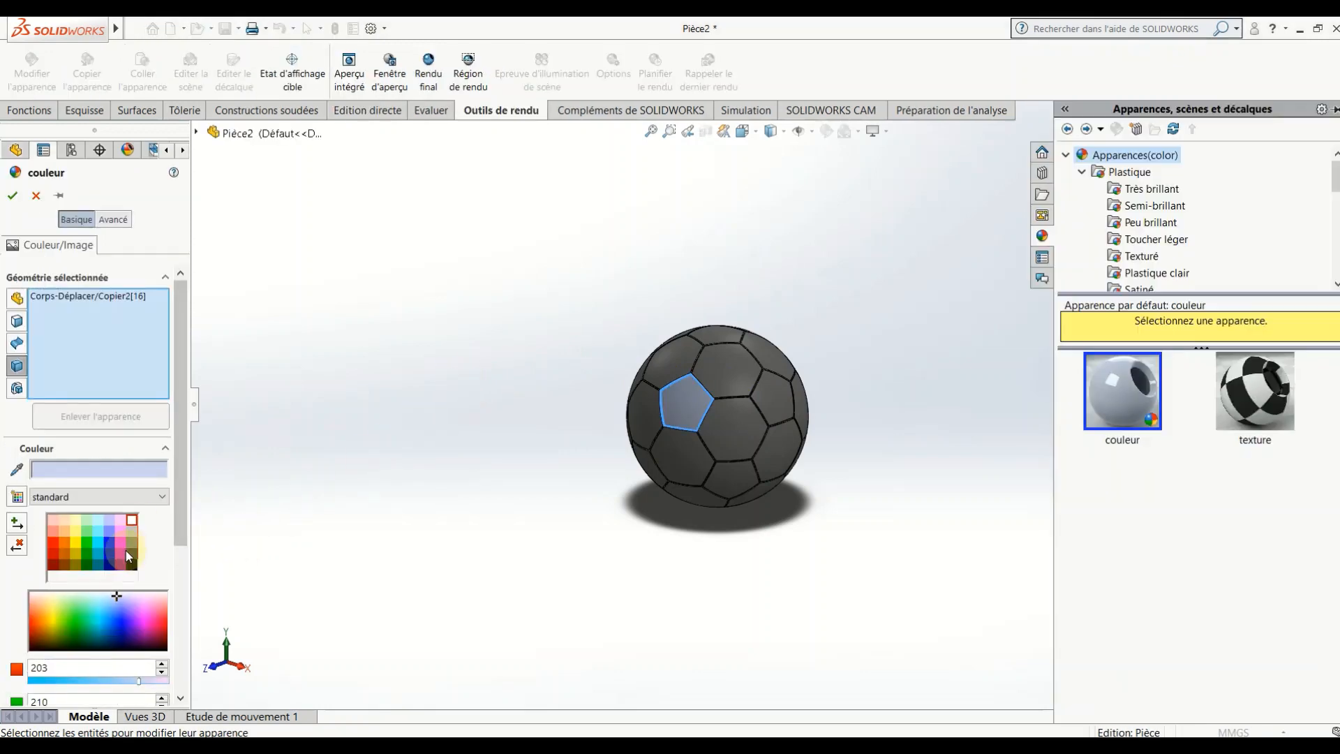
left_click(133, 555)
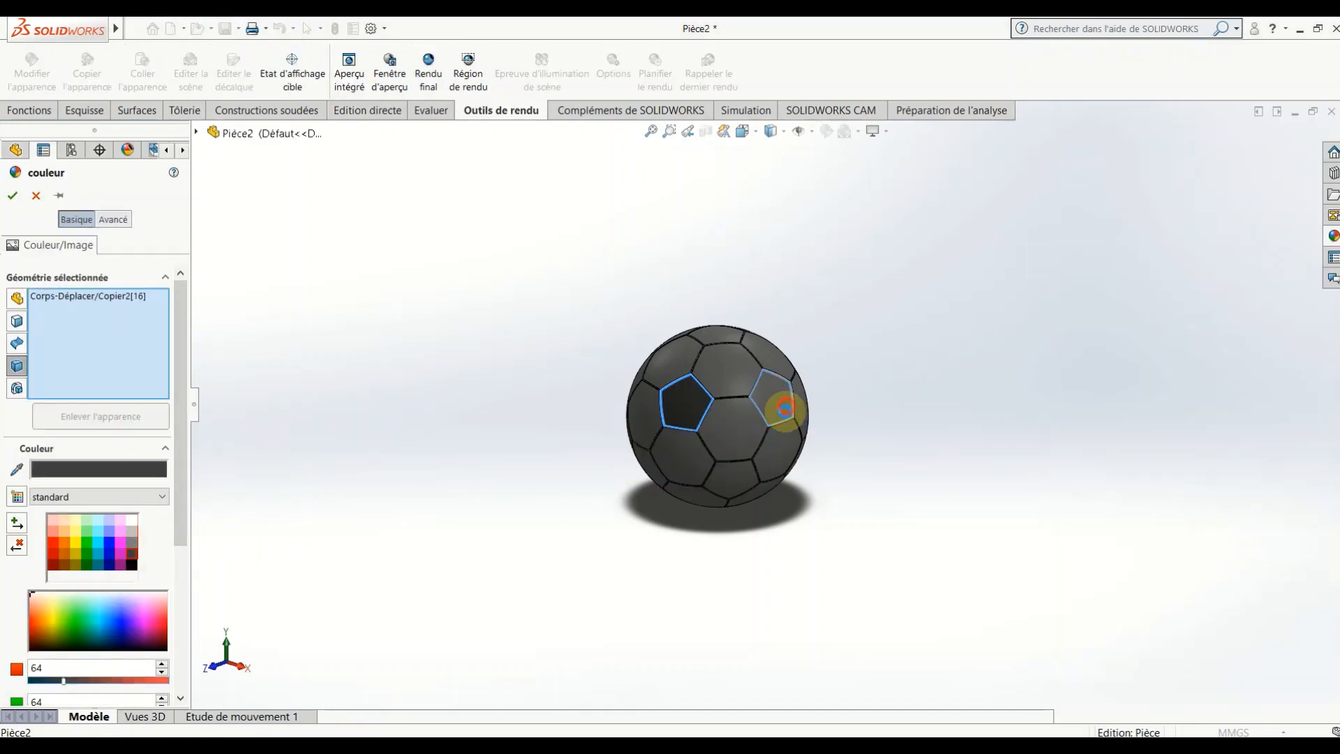
- Add five more pentagon bodies around the upper part of the ball to the dark grey appearance selection
left_click(786, 416)
middle_click_drag(768, 418, 664, 407)
left_click(771, 403)
left_click(730, 335)
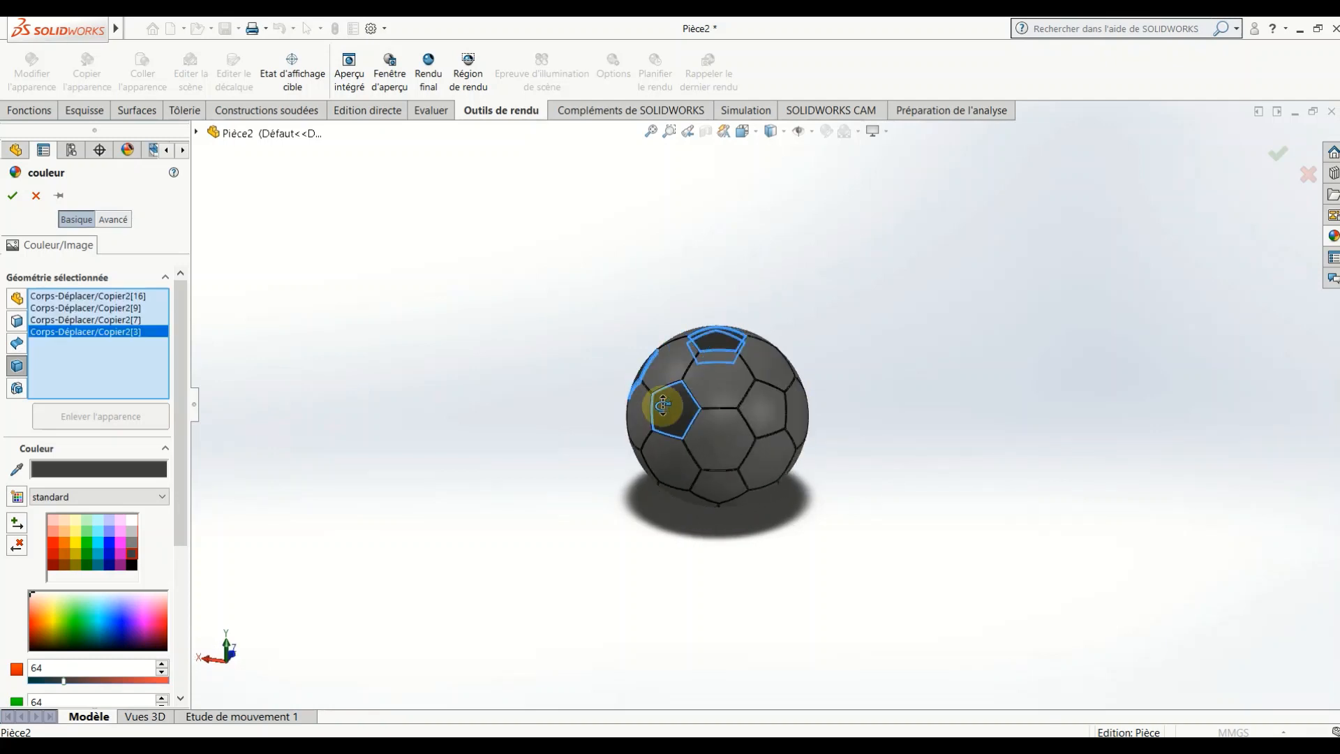
left_click(756, 406)
left_click(733, 493)
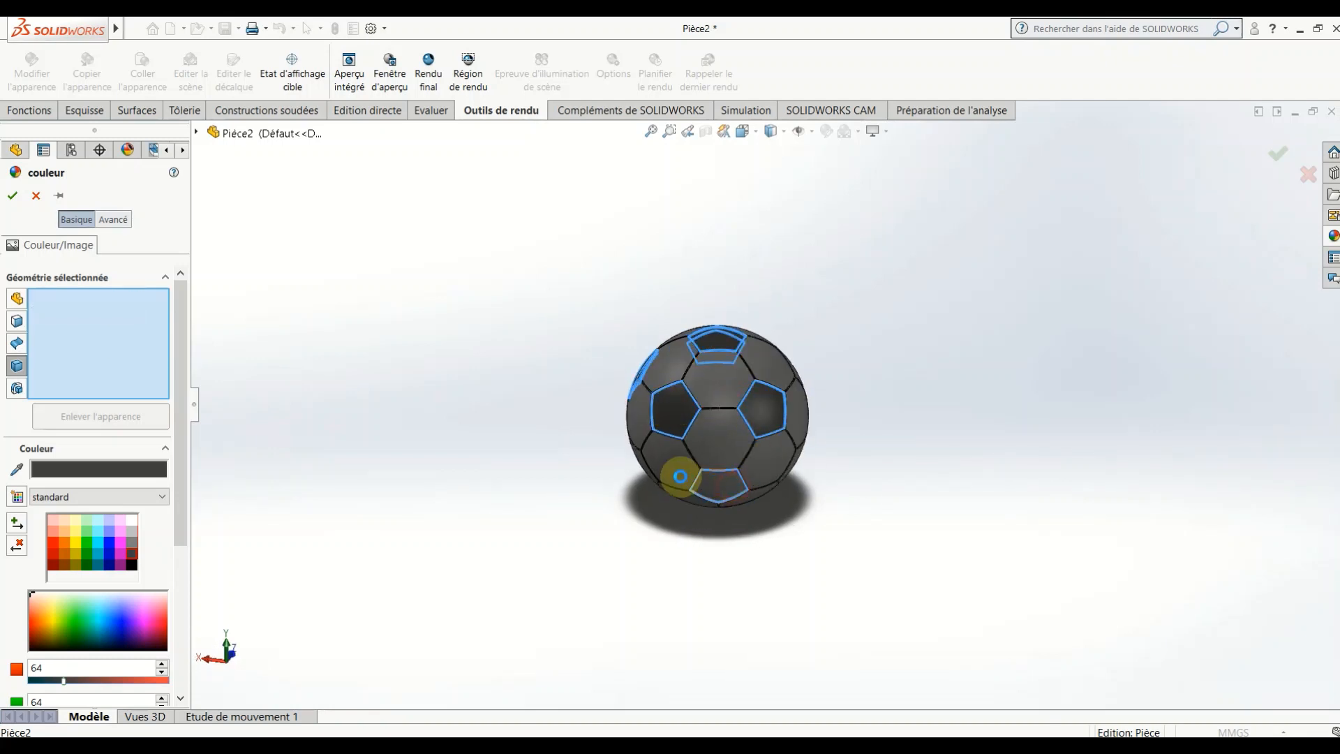
- Add the six remaining pentagon bodies to the selection and apply the dark grey colour to all twelve pentagons
middle_click_drag(681, 464, 780, 386)
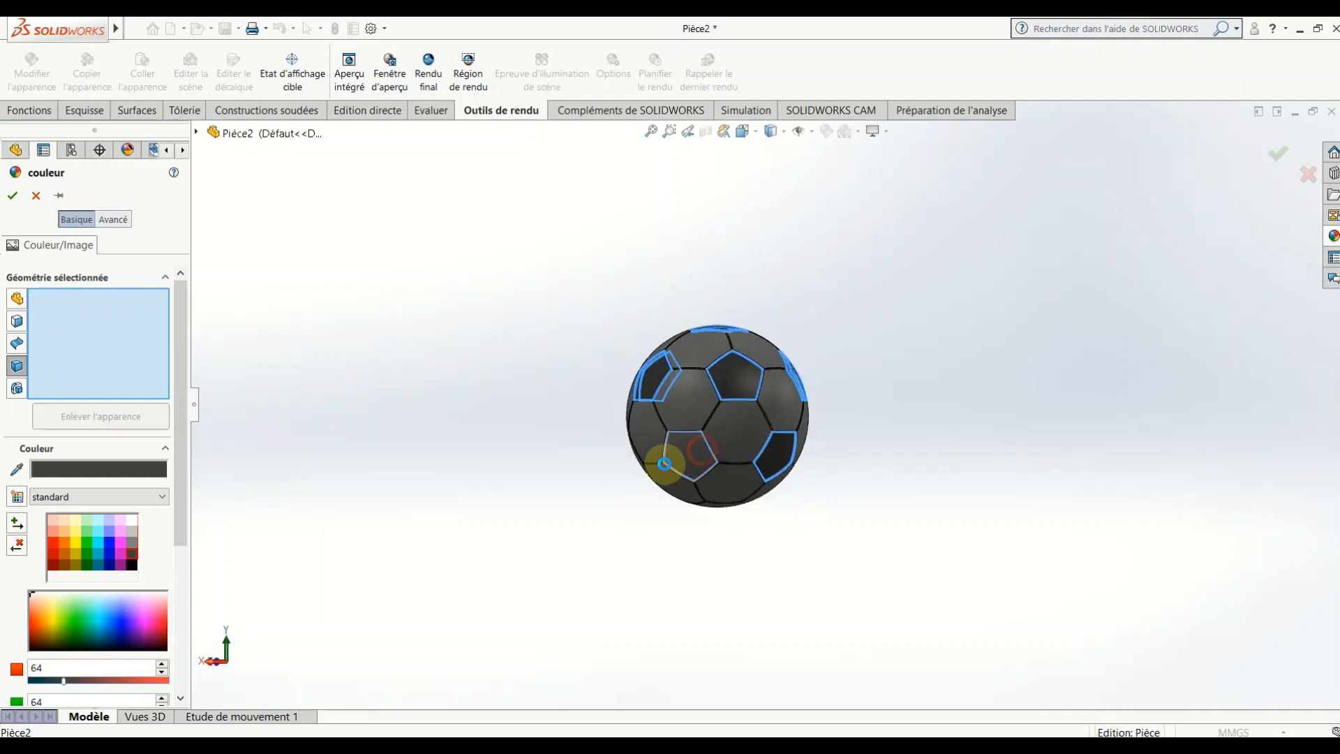
left_click(717, 438)
middle_click_drag(719, 435, 730, 371)
left_click(729, 438)
left_click(722, 439)
left_click(730, 371)
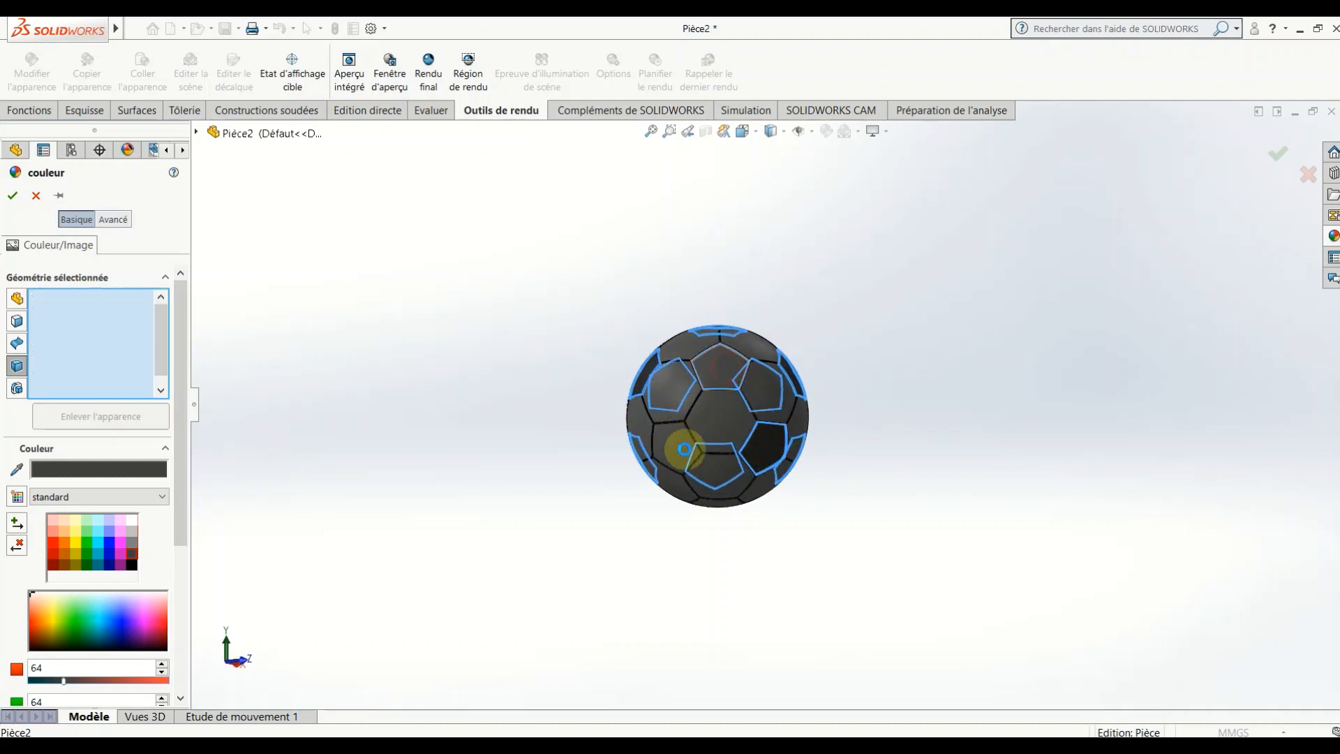
left_click(719, 475)
middle_click_drag(719, 474, 551, 502)
left_click(715, 466)
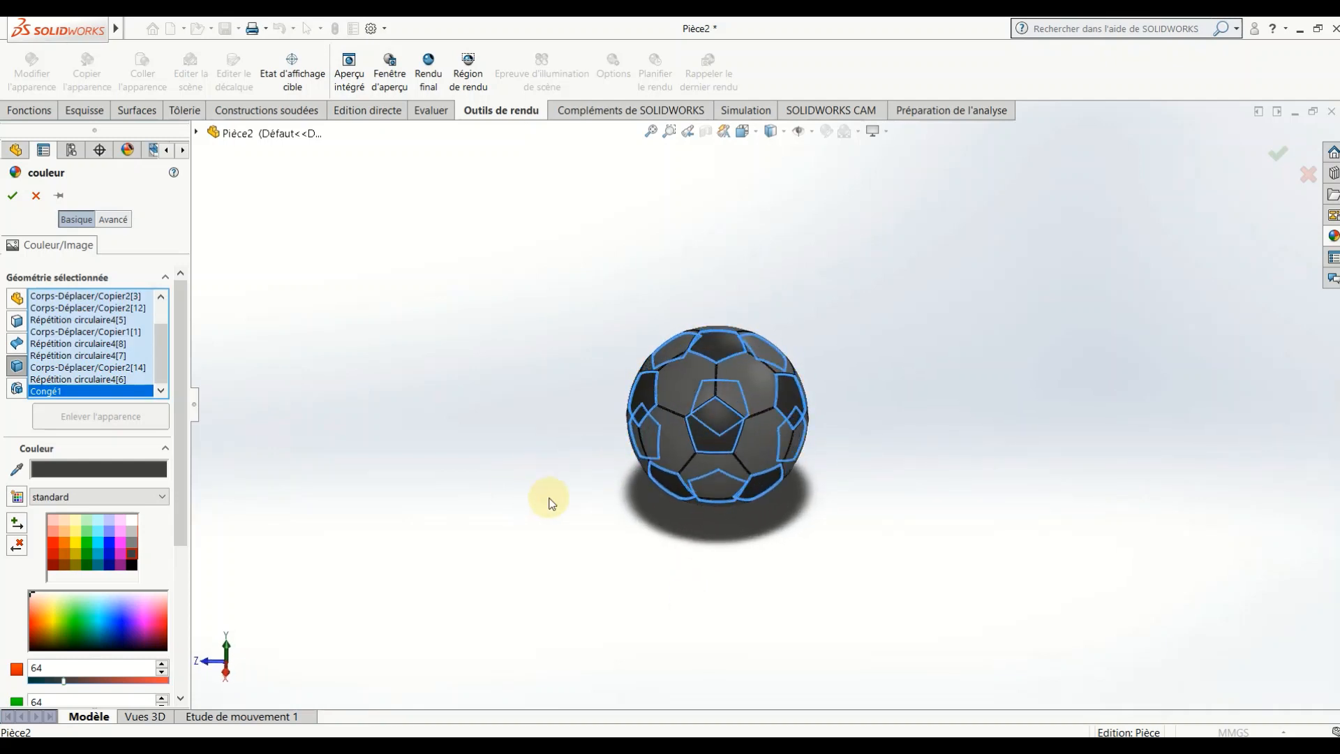
middle_click_drag(799, 464, 144, 373)
left_click(13, 197)
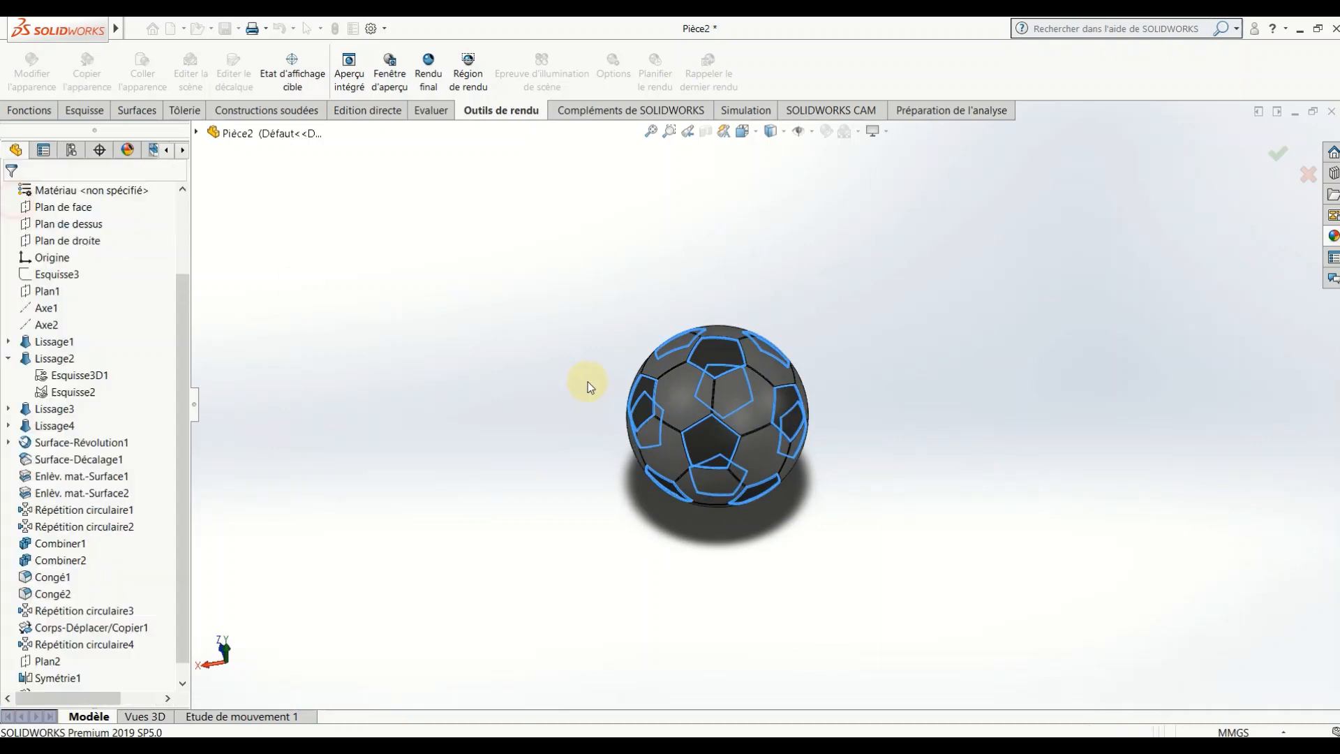
- Edit the appearance of one upper hexagon panel at body level and set its colour to white
right_click(688, 403)
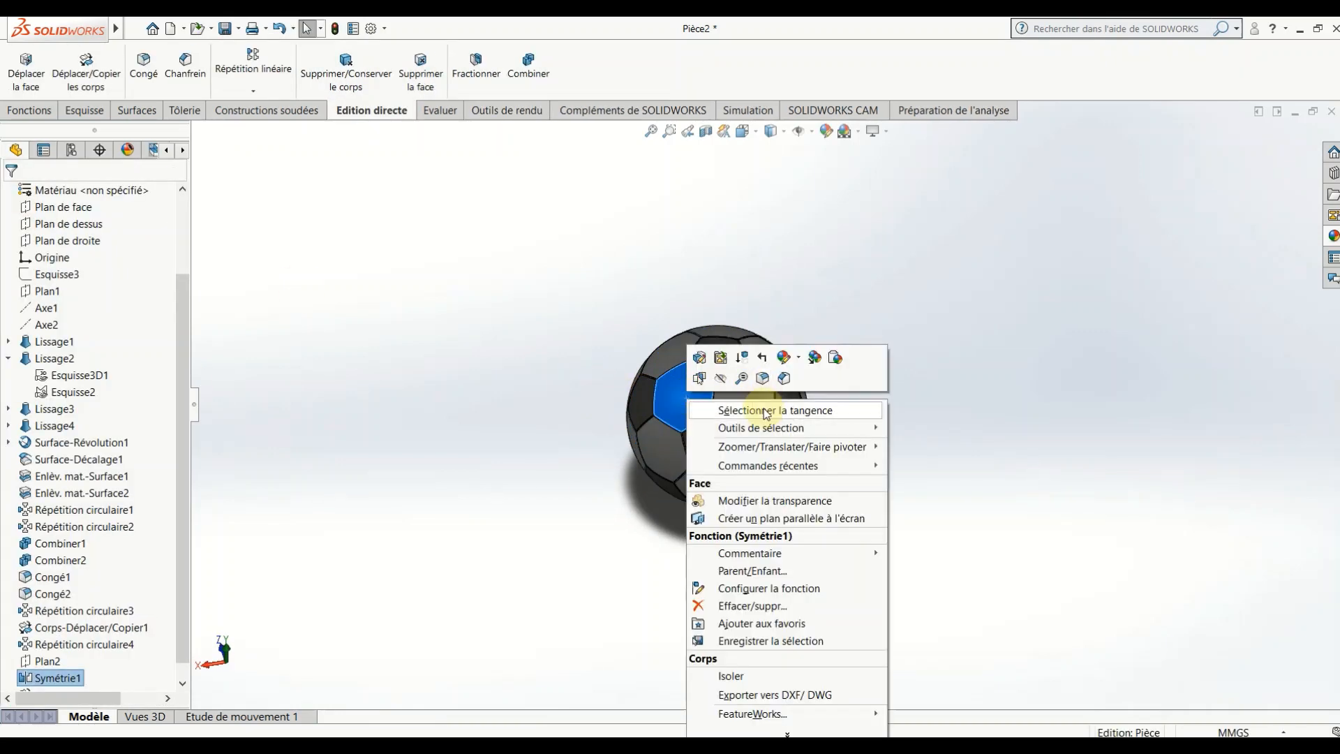
left_click(797, 359)
left_click(808, 420)
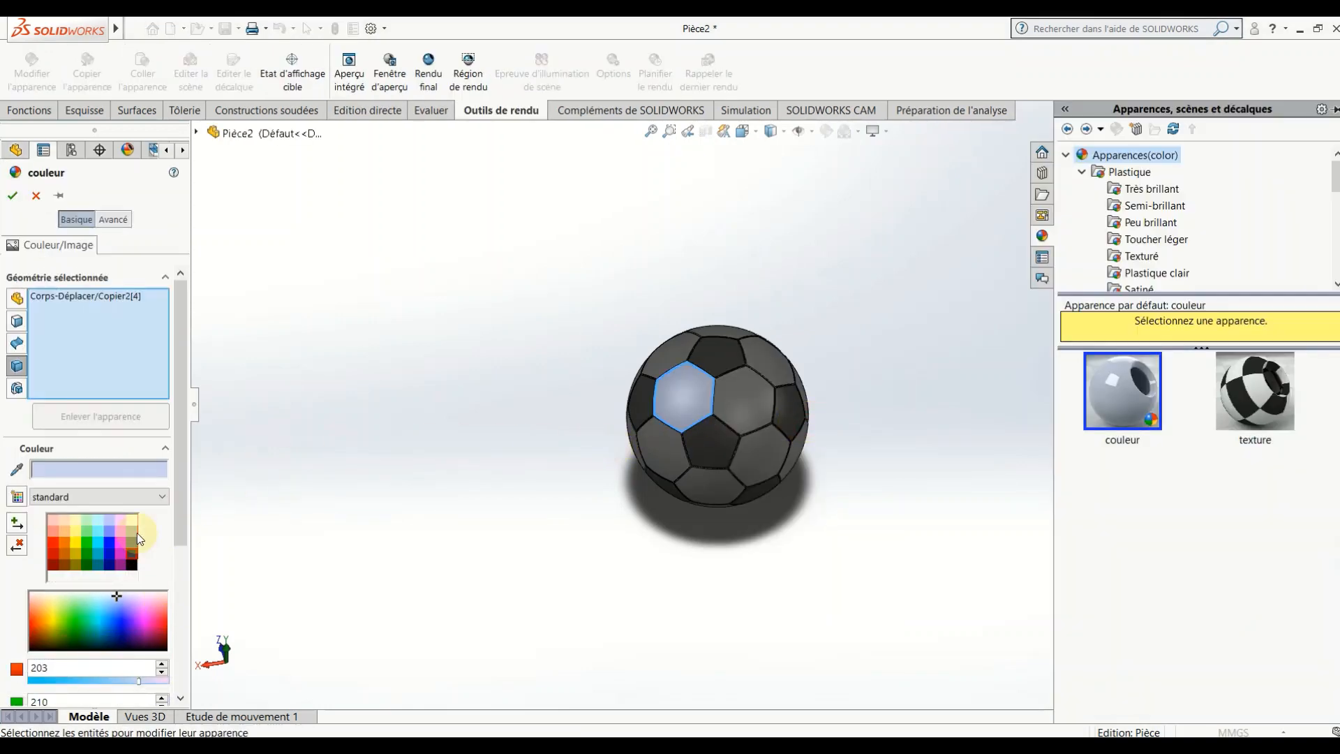
left_click(132, 520)
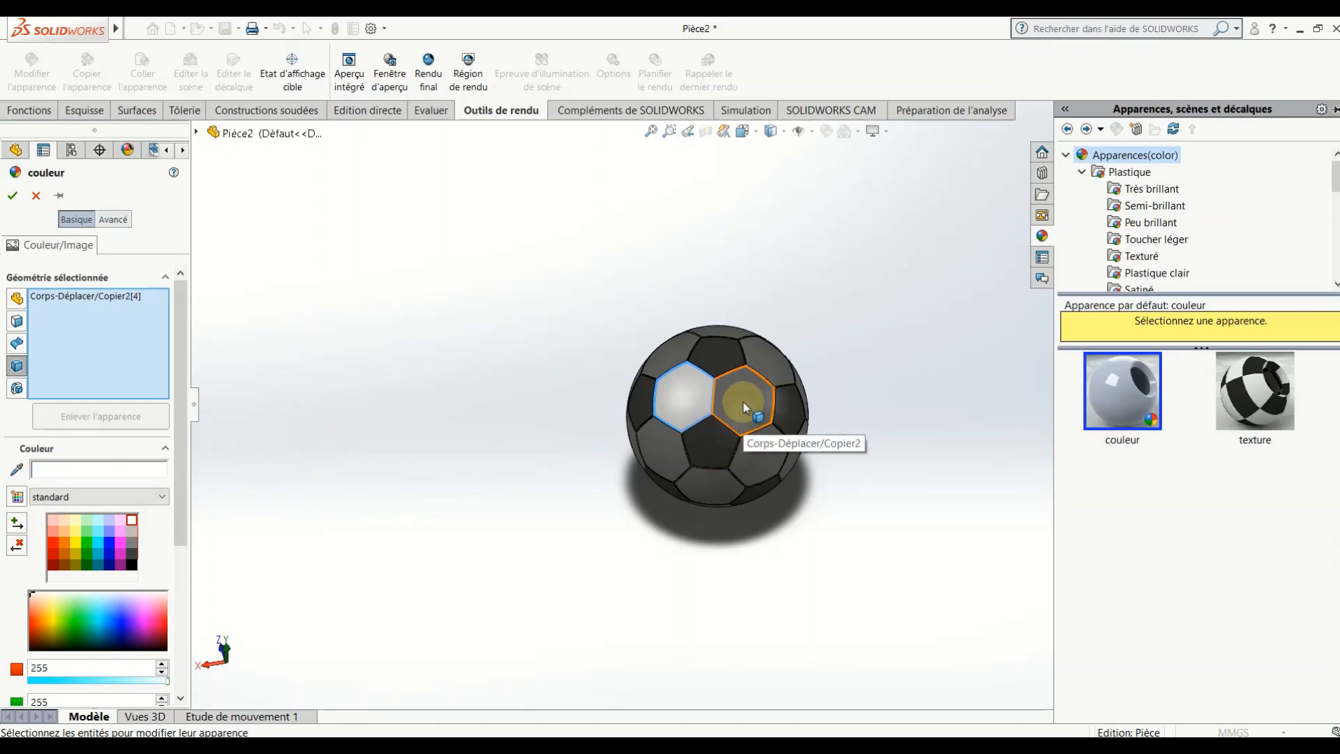
- Add the six other hexagon bodies on the facing side of the ball to the white appearance selection
left_click(744, 403)
left_click(766, 365)
left_click(665, 358)
left_click(672, 455)
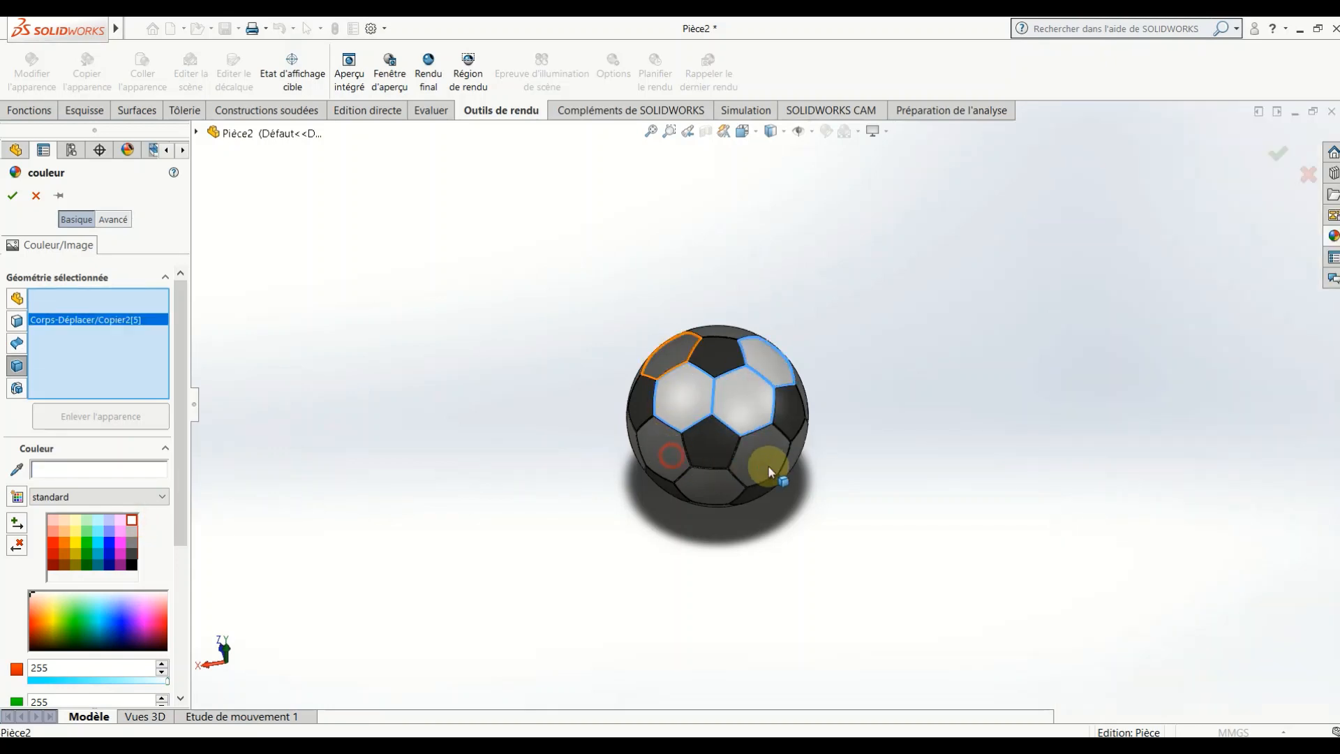
left_click(772, 458)
left_click(720, 486)
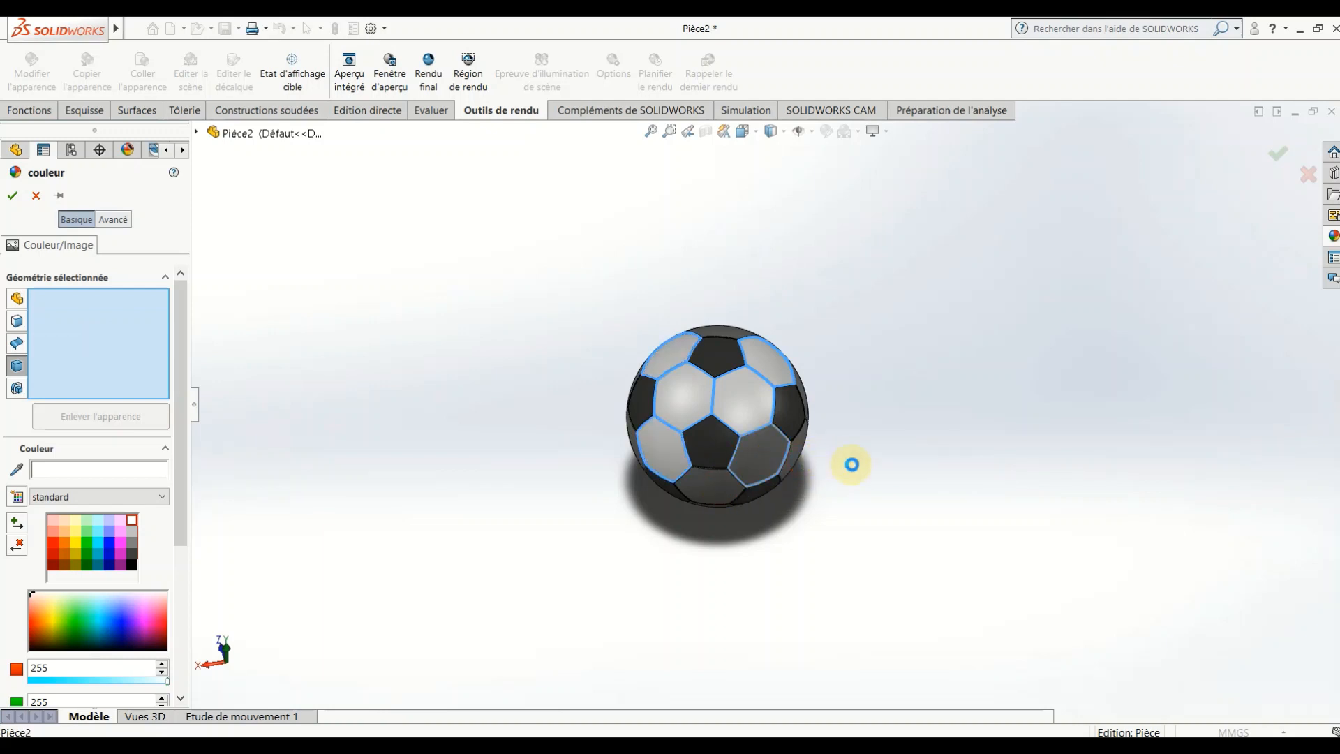
- Add six more hexagon bodies around the side of the ball to the white appearance selection
middle_click_drag(832, 488, 740, 467)
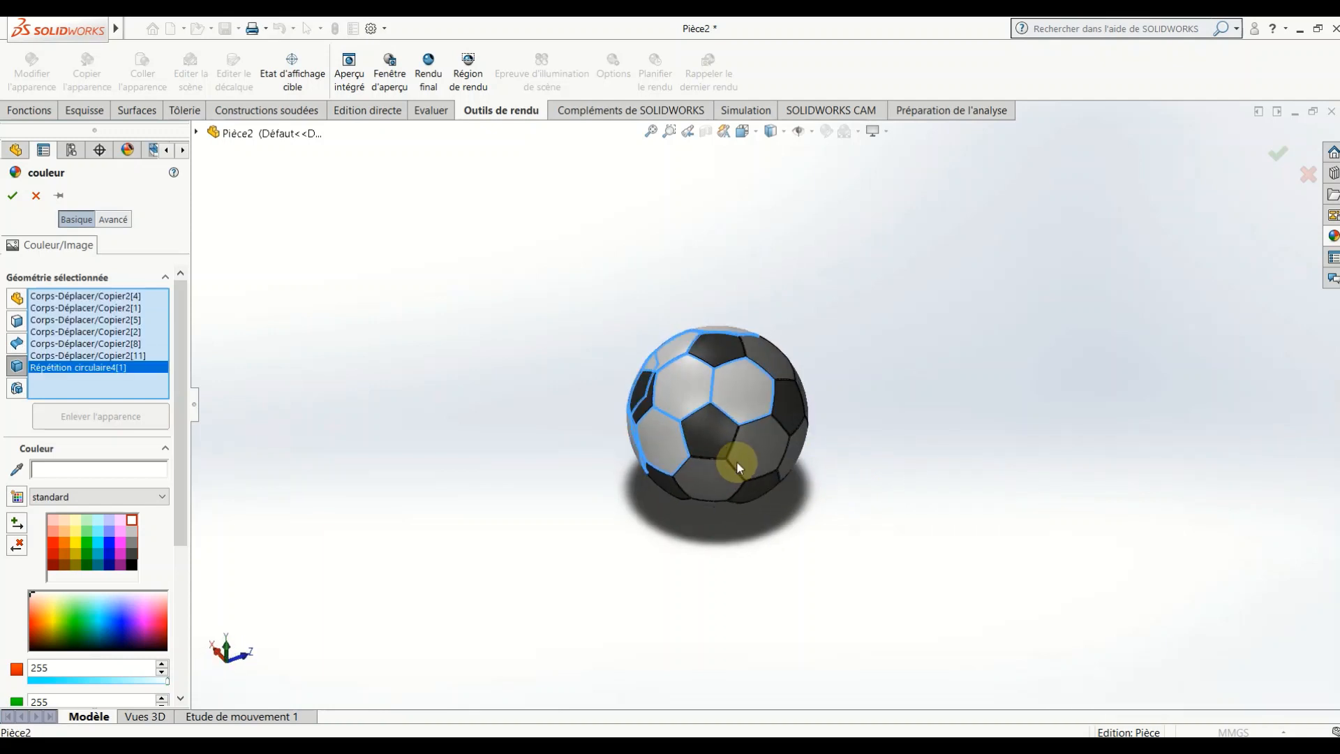
left_click(740, 468)
left_click(718, 500)
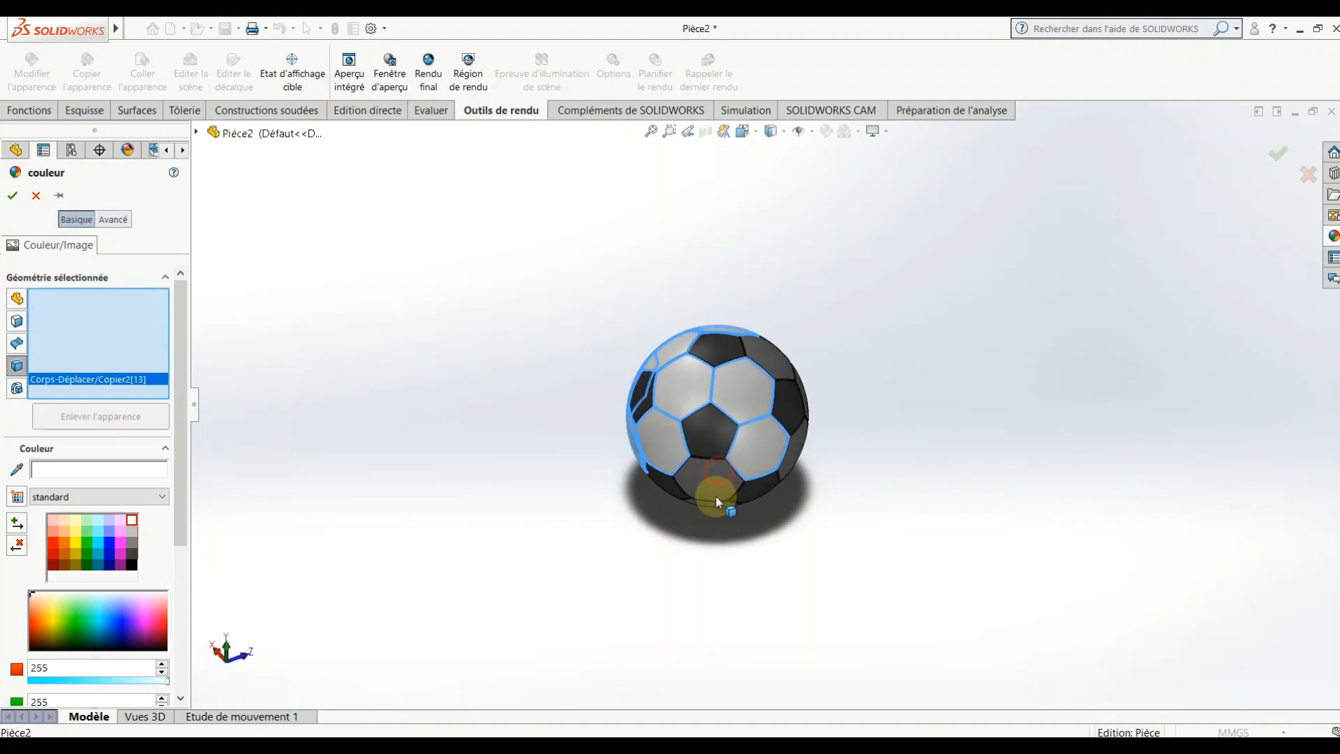
left_click(795, 456)
left_click(780, 359)
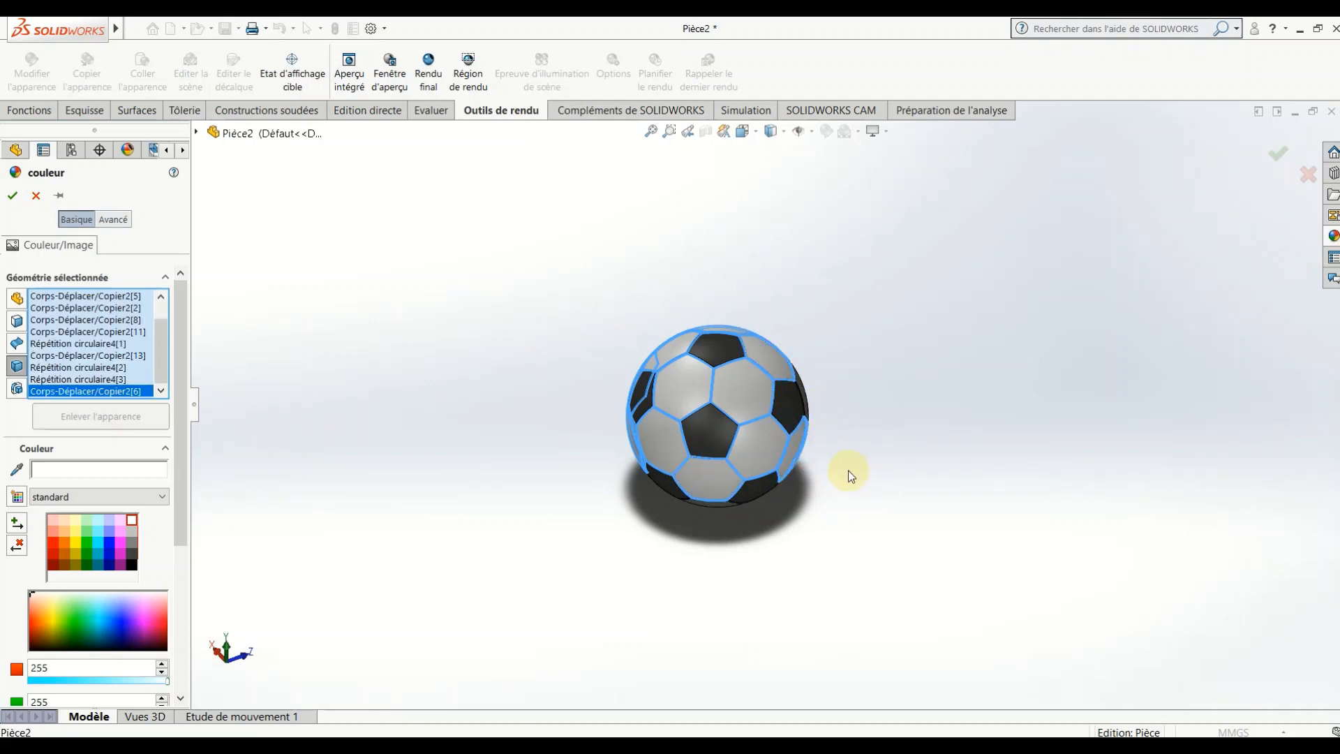
middle_click_drag(847, 473, 773, 458)
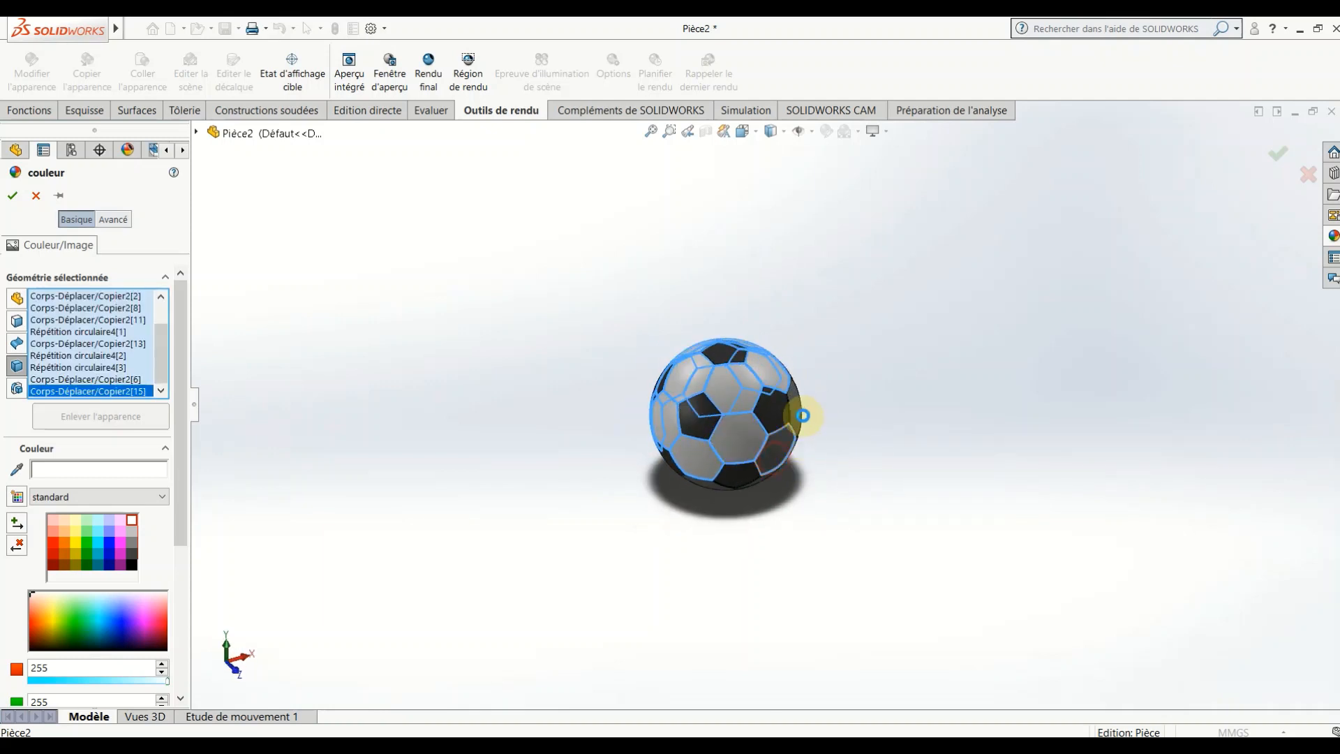
left_click(804, 419)
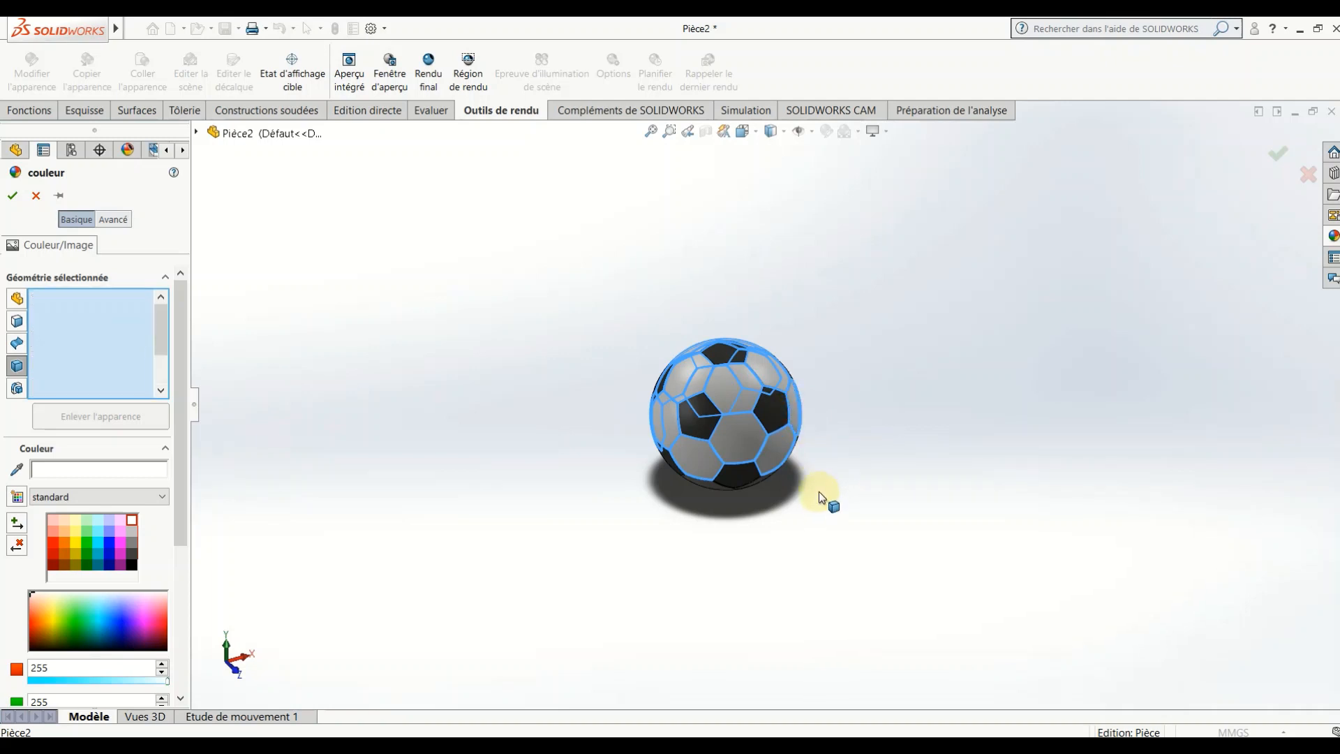
- Add the remaining hexagon bodies around the underside of the ball to the selection and apply the white colour to all hexagons
middle_click_drag(826, 500, 778, 344)
left_click(745, 477)
left_click(722, 463)
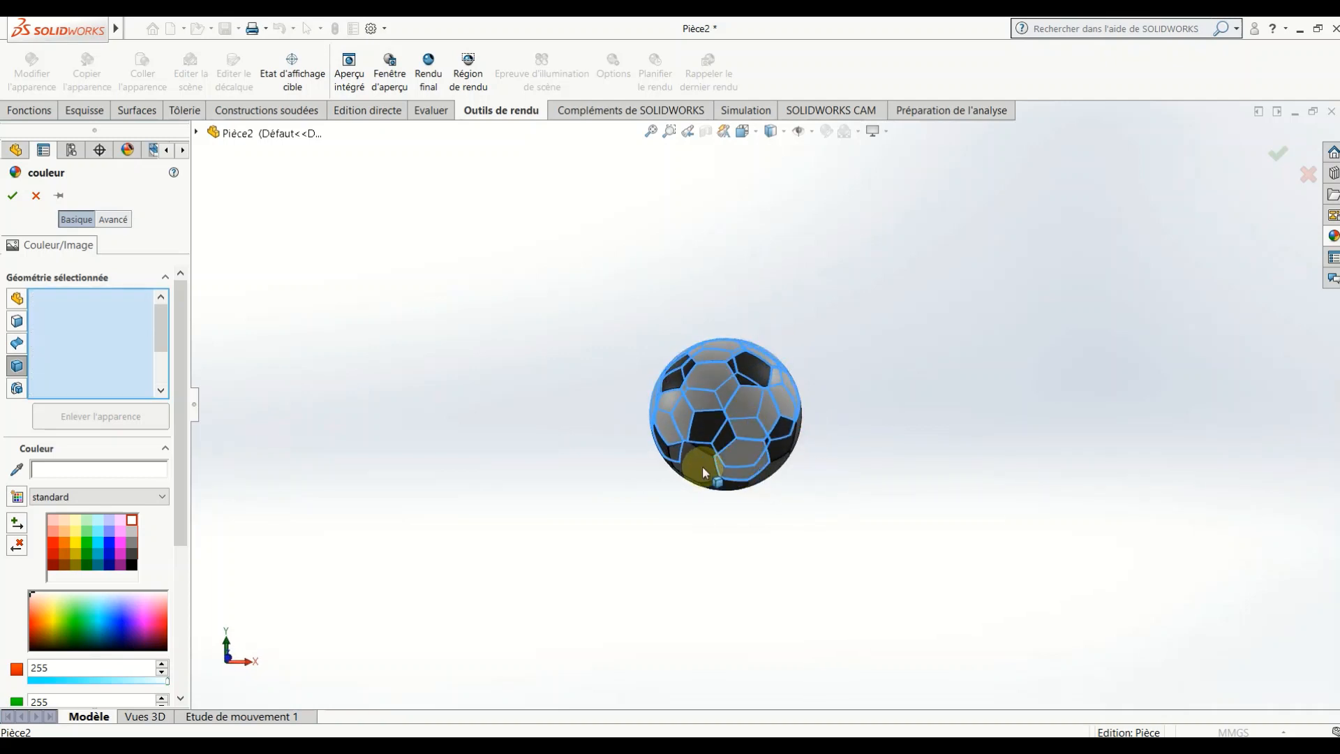
left_click(731, 502)
middle_click_drag(730, 501, 559, 396)
left_click(706, 381)
left_click(717, 434)
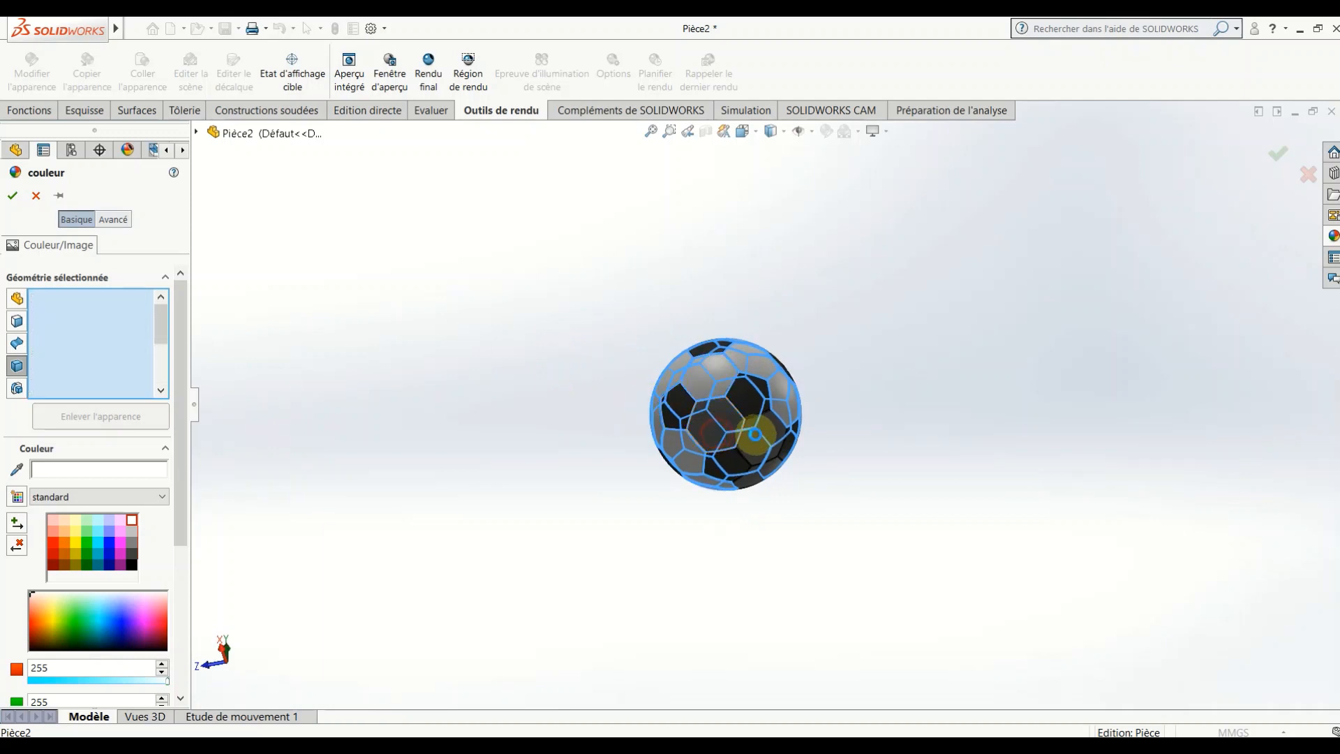
left_click(760, 419)
middle_click_drag(718, 338, 772, 434)
left_click(772, 435)
middle_click_drag(868, 440, 442, 455)
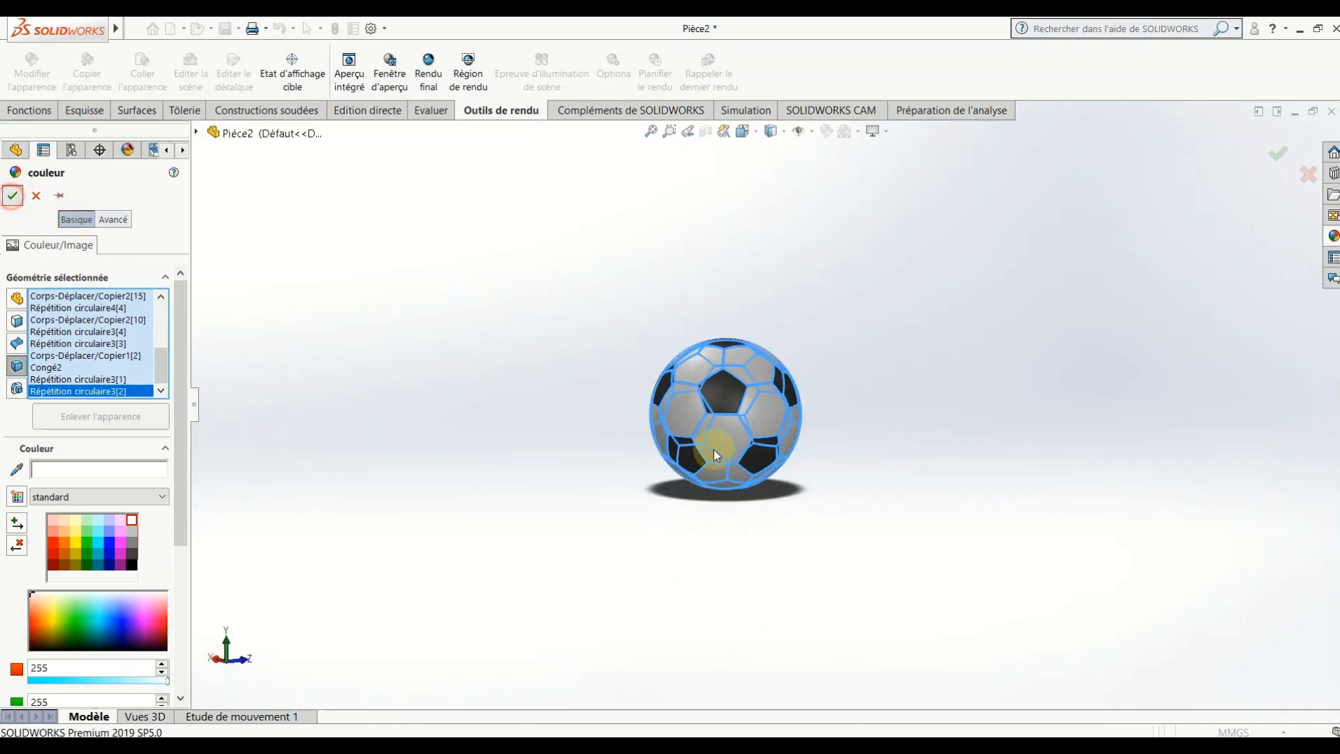
- Examine the coloured soccer ball from several sides and up close to check its black and white panels
scroll(768, 454, "up", 2)
middle_click_drag(775, 472, 745, 401)
scroll(744, 401, "down", 4)
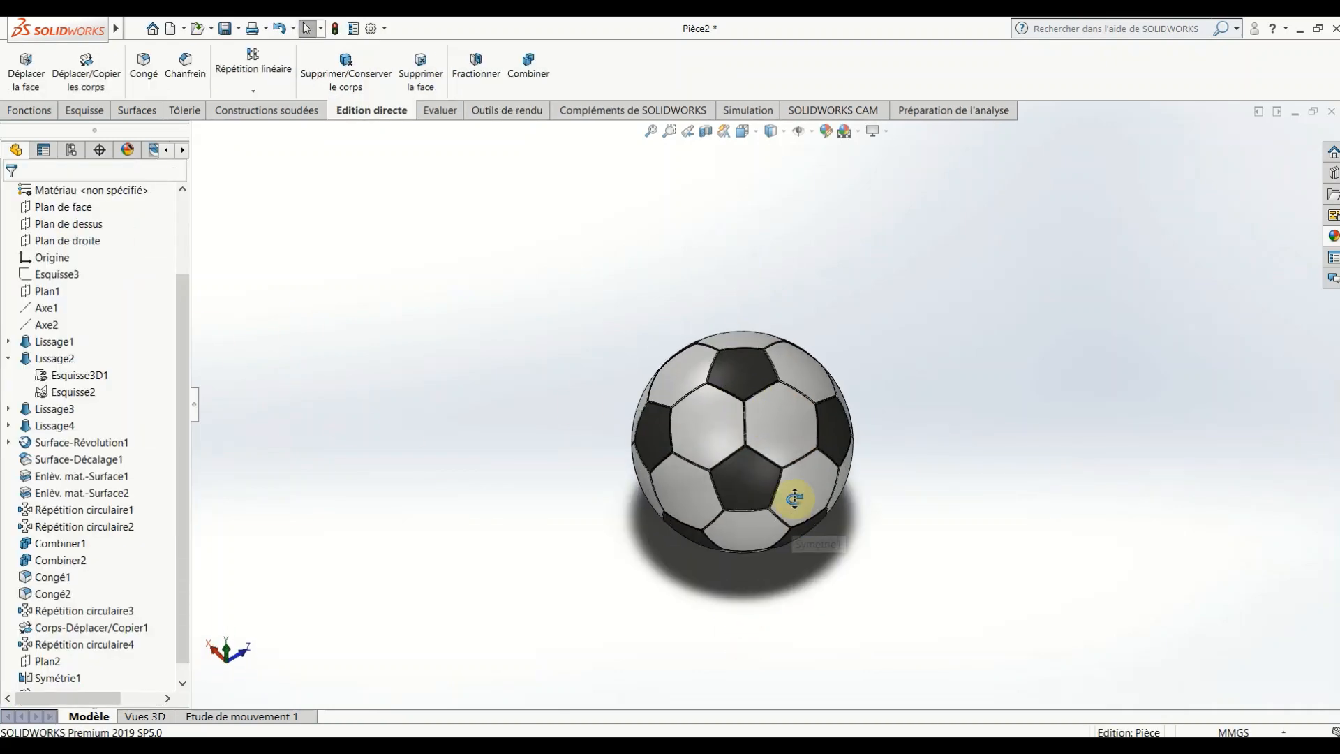
middle_click_drag(794, 499, 807, 440)
scroll(820, 440, "down", 3)
scroll(865, 508, "up", 2)
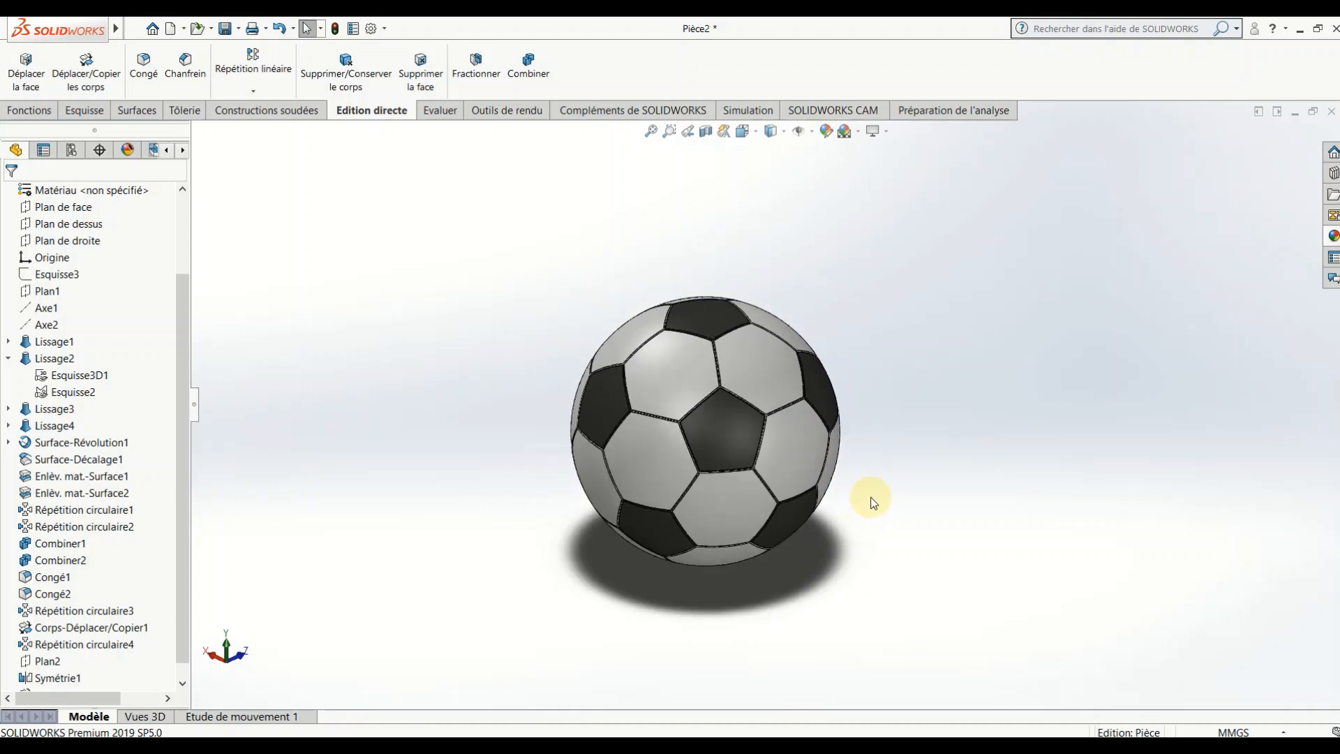
middle_click_drag(798, 474, 524, 426)
middle_click_drag(933, 559, 881, 574)
middle_click_drag(877, 409, 835, 477)
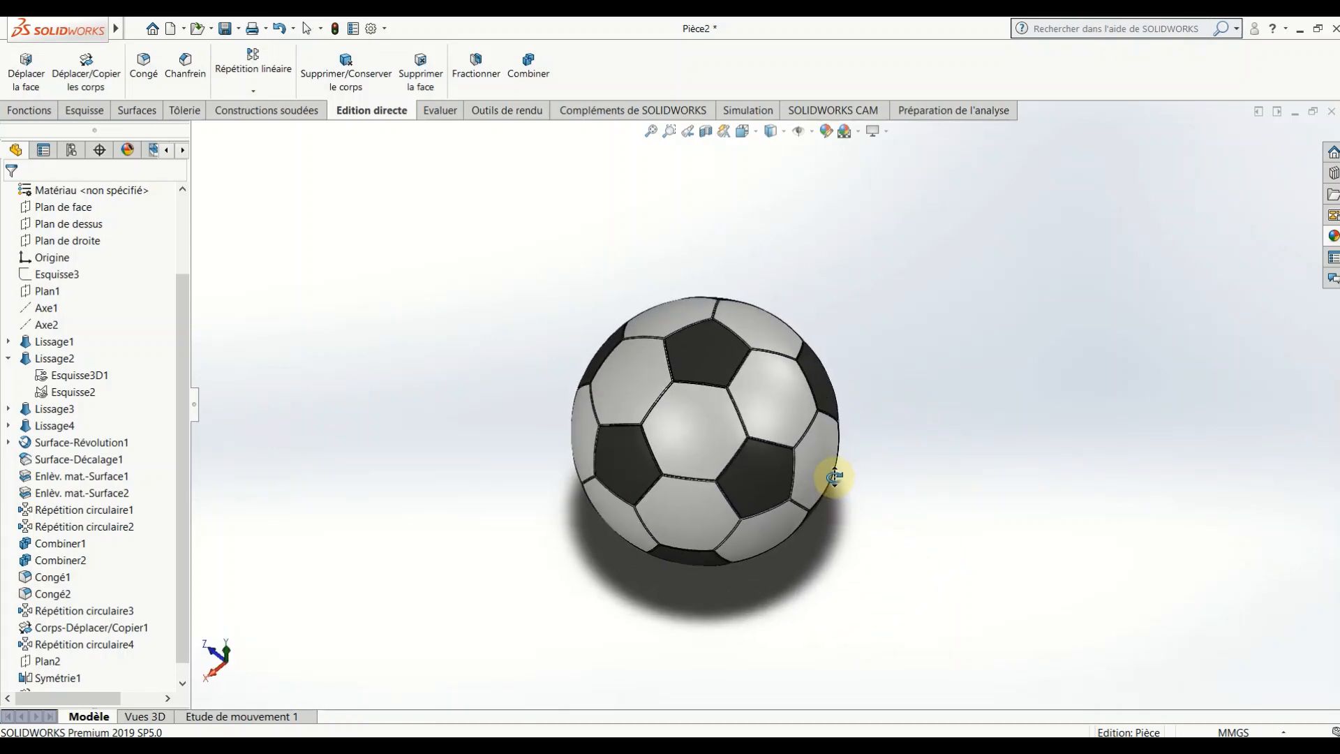